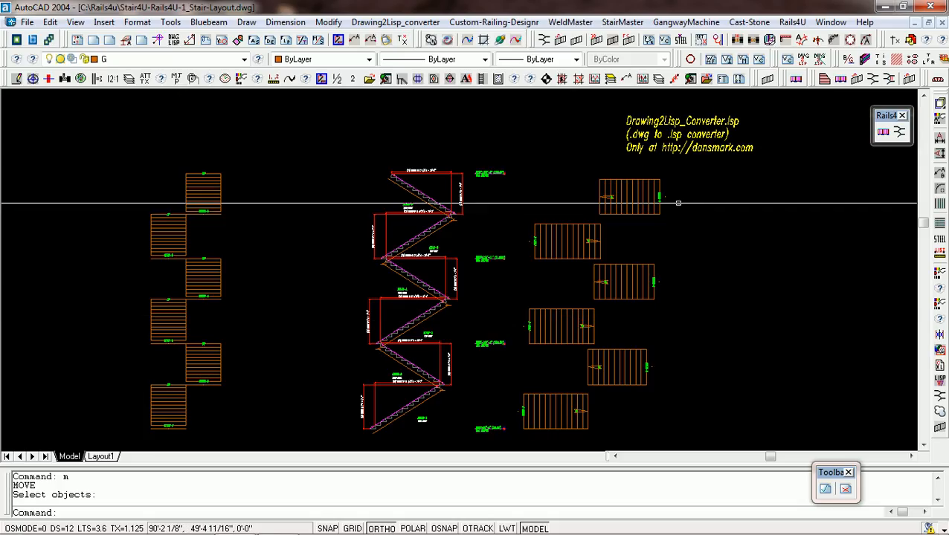
Copy the whole middle stair elevation with its dimensions and labels about 24'-8" horizontally to the left.
{"action": "type", "text": "cp"}
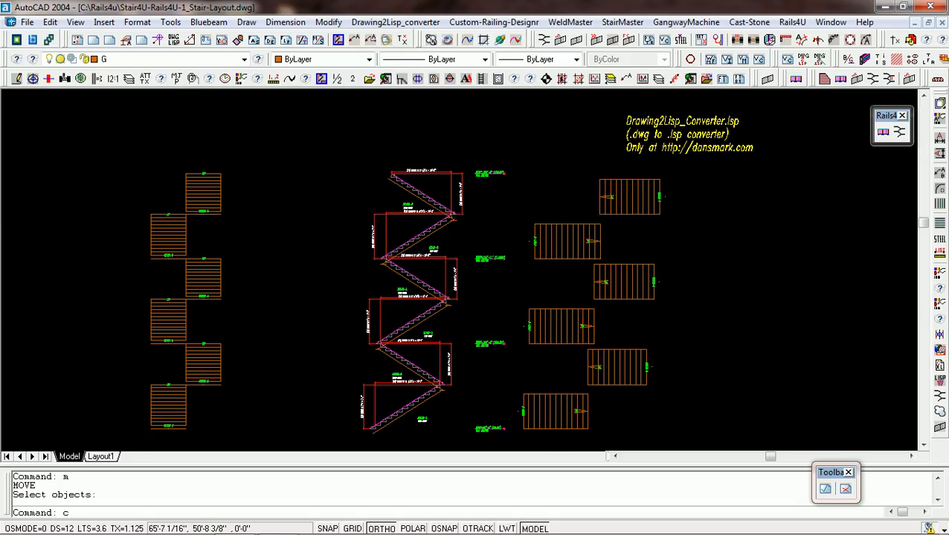
{"action": "key", "text": "Return"}
{"action": "left_click", "coordinate": [509, 159]}
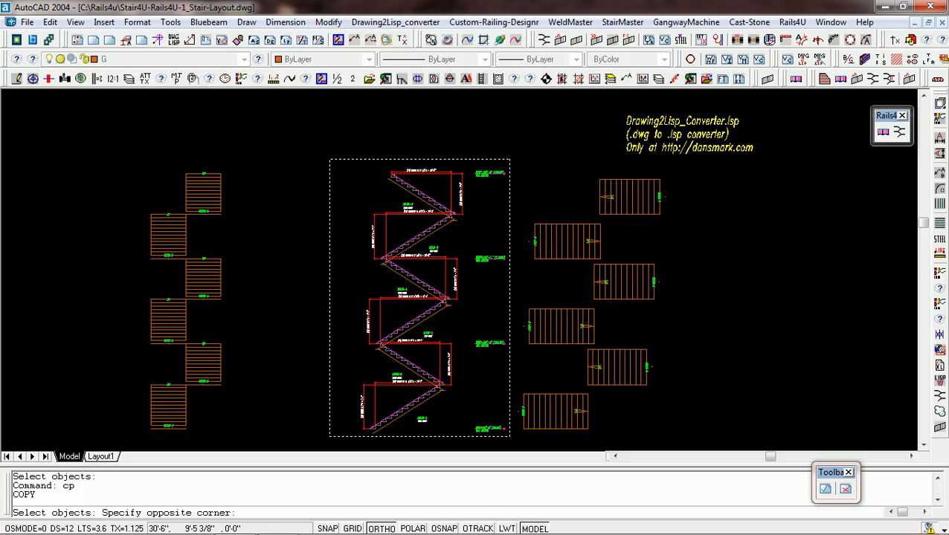
{"action": "left_click", "coordinate": [329, 436]}
{"action": "key", "text": "Return"}
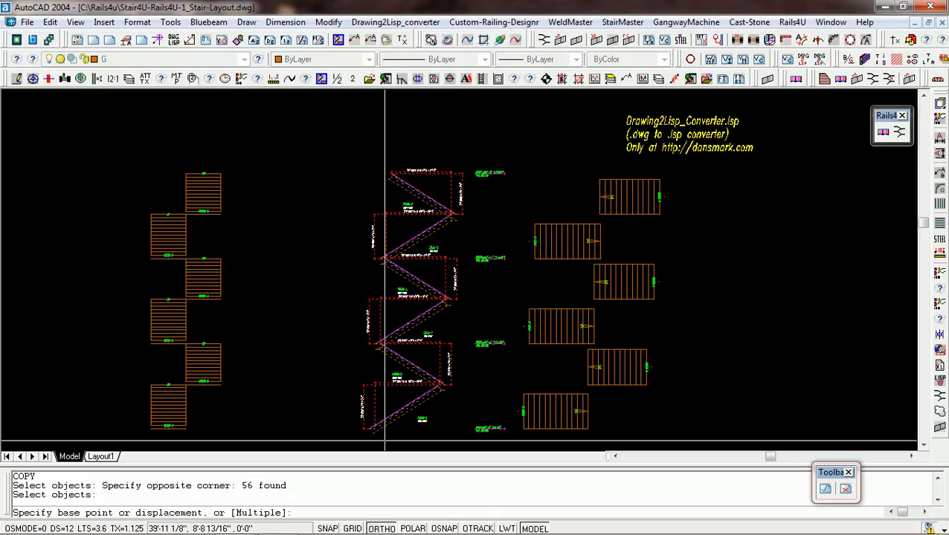
{"action": "left_click", "coordinate": [386, 441]}
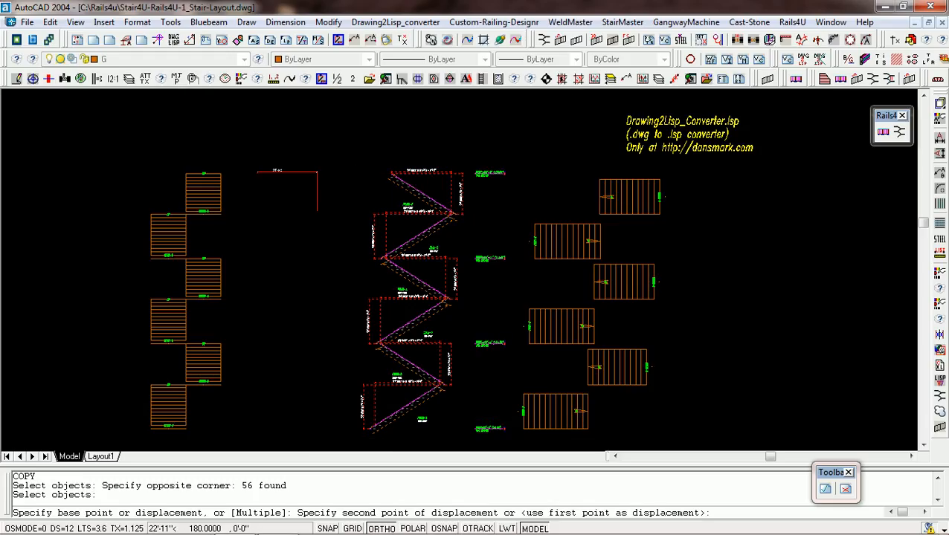
{"action": "left_click", "coordinate": [239, 392]}
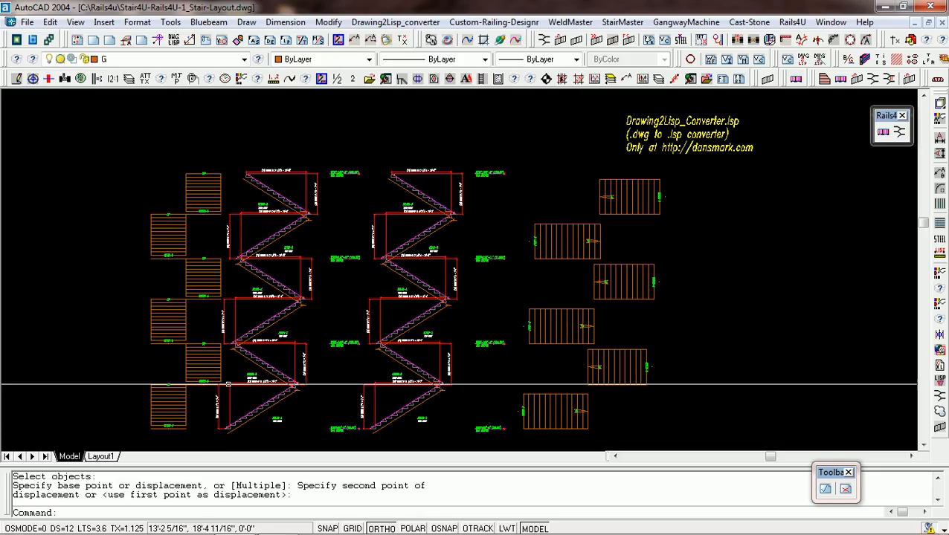
Move the leftmost column of six stair plan views horizontally farther left, away from the copied stair elevation.
{"action": "type", "text": "m"}
{"action": "key", "text": "Return"}
{"action": "left_click", "coordinate": [188, 145]}
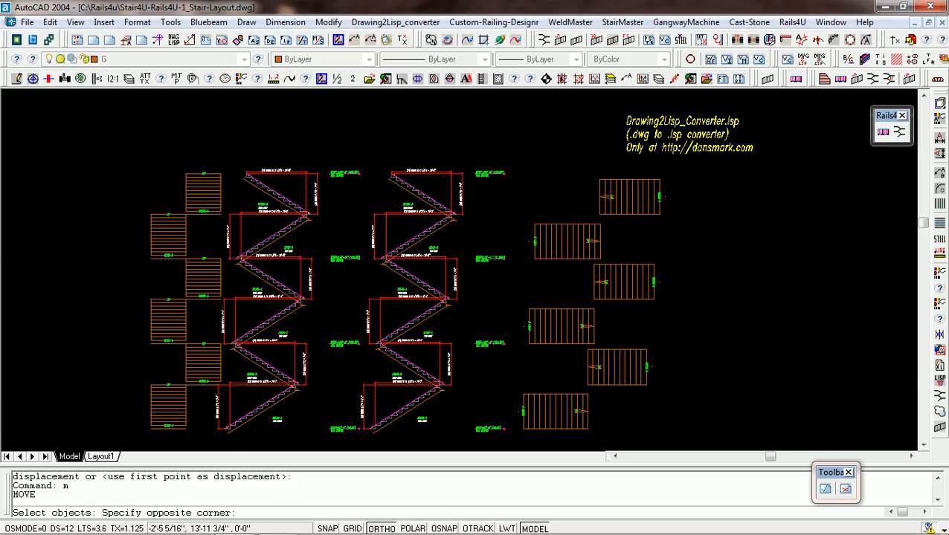
{"action": "left_click", "coordinate": [139, 410]}
{"action": "key", "text": "Return"}
{"action": "left_click", "coordinate": [147, 408]}
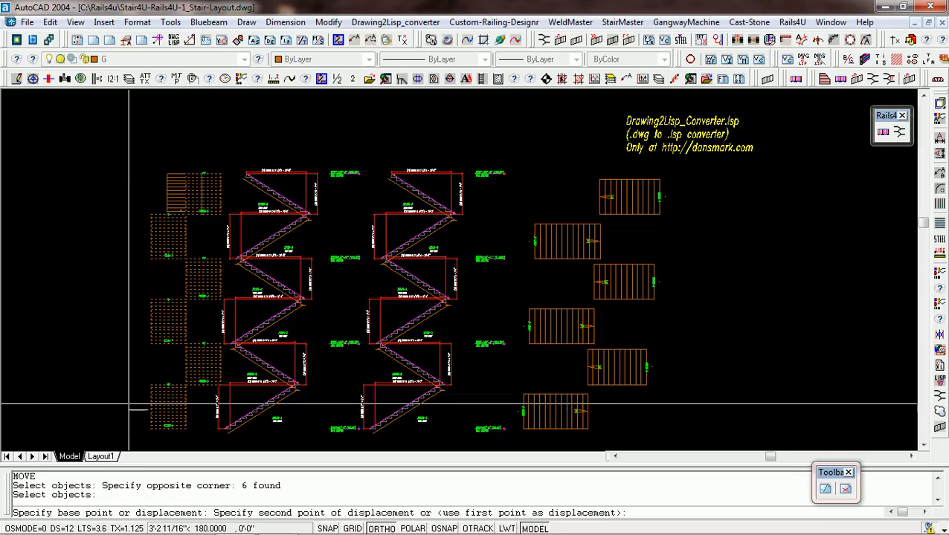
{"action": "left_click", "coordinate": [124, 404]}
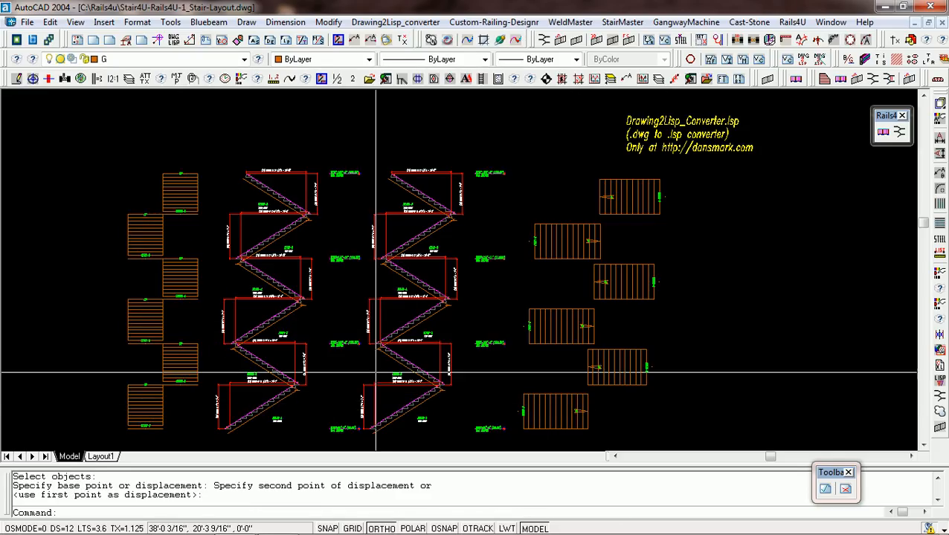
{"action": "scroll", "coordinate": [532, 311], "scroll_direction": "down", "scroll_amount": 2}
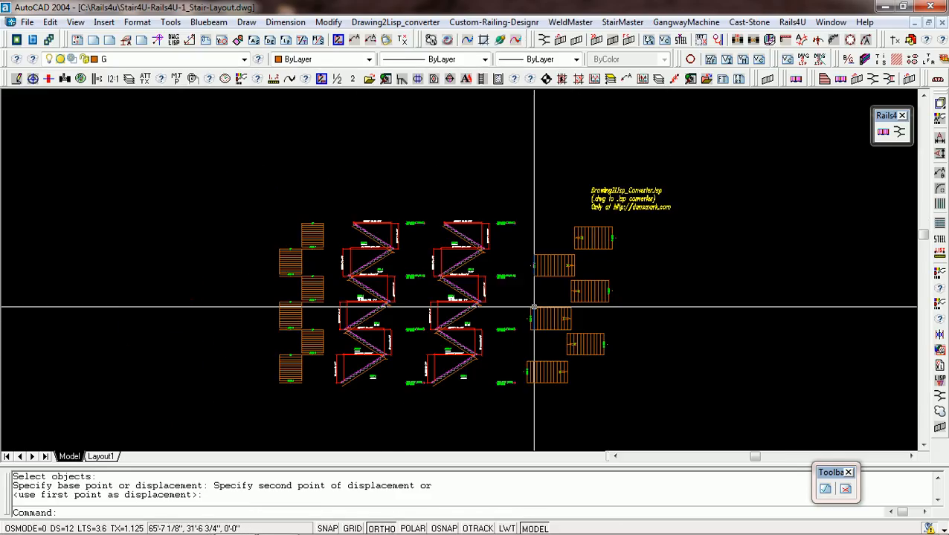
{"action": "scroll", "coordinate": [512, 318], "scroll_direction": "up", "scroll_amount": 1}
{"action": "middle_click", "coordinate": [510, 316]}
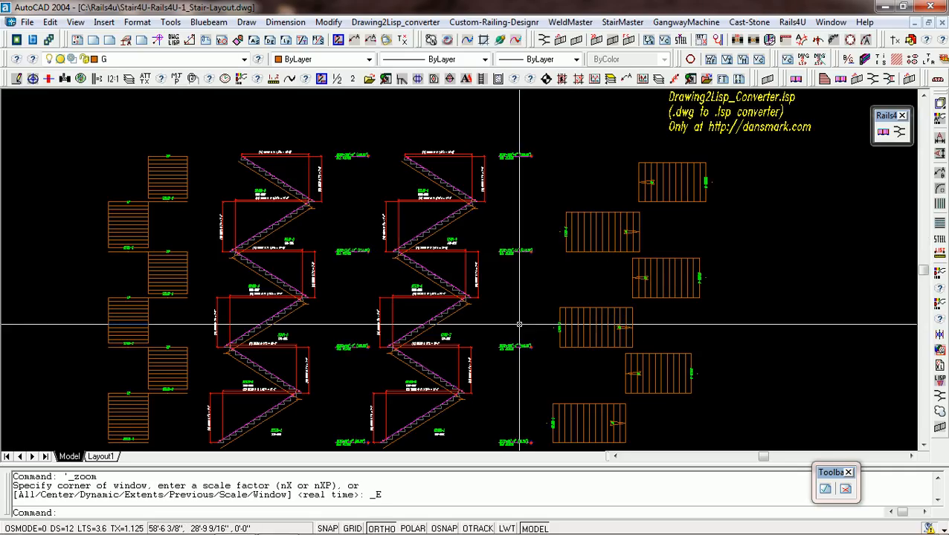
{"action": "key", "text": "alt+f"}
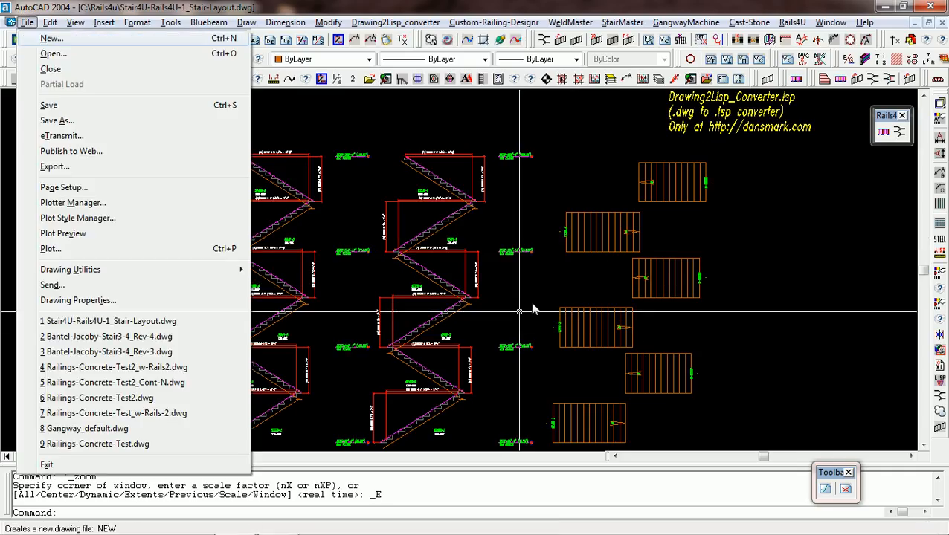
{"action": "key", "text": "Escape"}
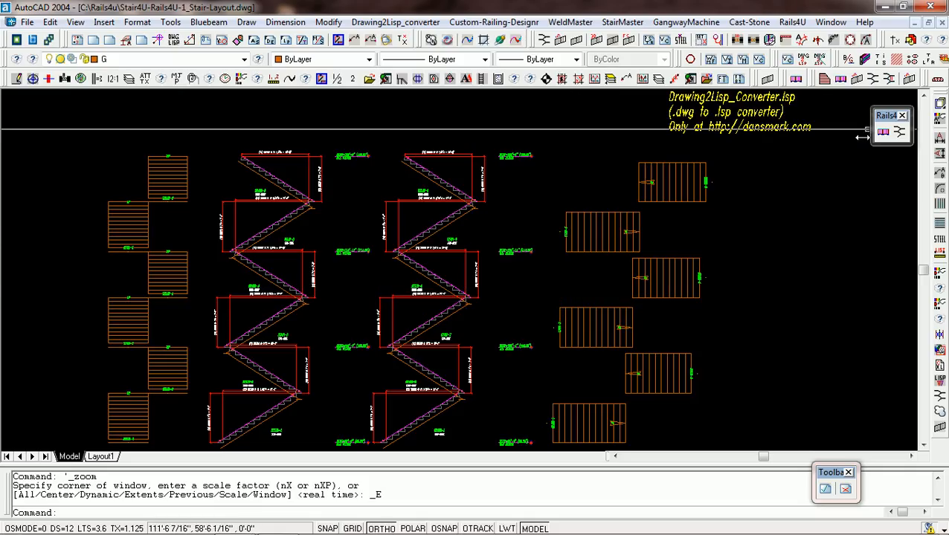
Open the DMSS Set Posts settings and review the top, mid and grab rail heights and the mid rail's X, Y and thickness.
{"action": "left_click", "coordinate": [908, 79]}
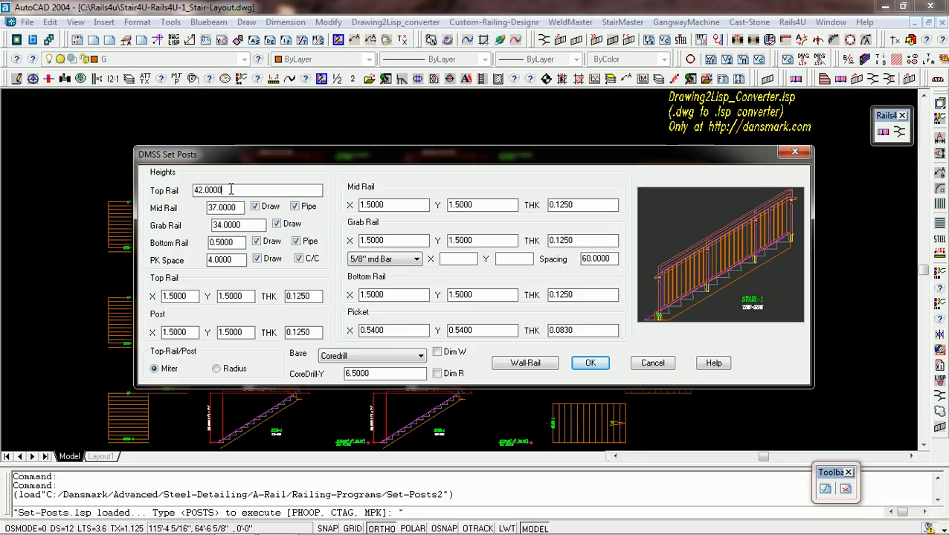
{"action": "double_click", "coordinate": [208, 191]}
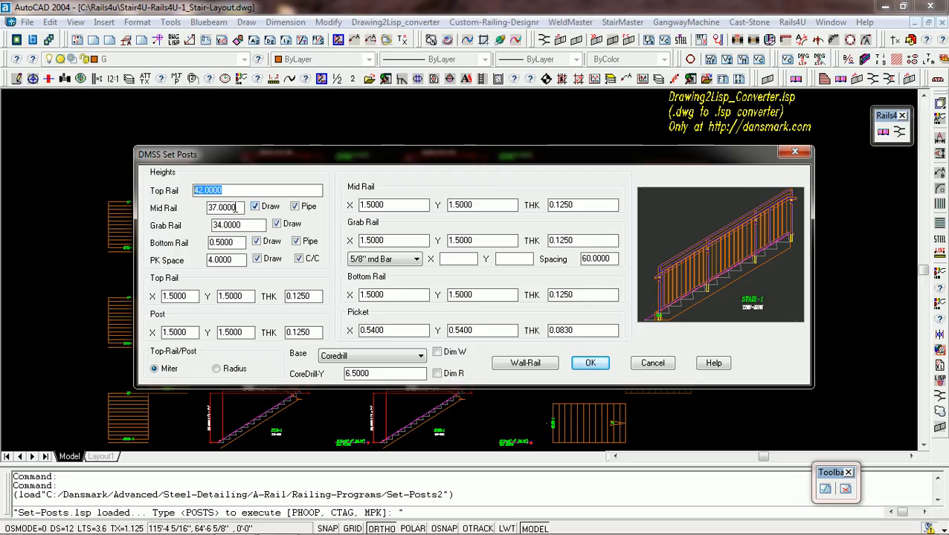
{"action": "left_click_drag", "start_coordinate": [234, 209], "coordinate": [199, 211]}
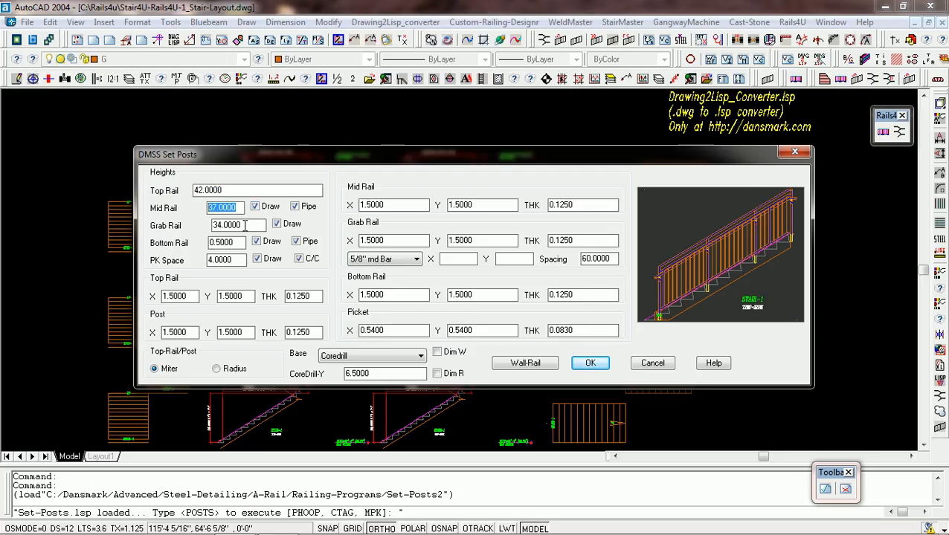
{"action": "left_click_drag", "start_coordinate": [243, 225], "coordinate": [211, 230]}
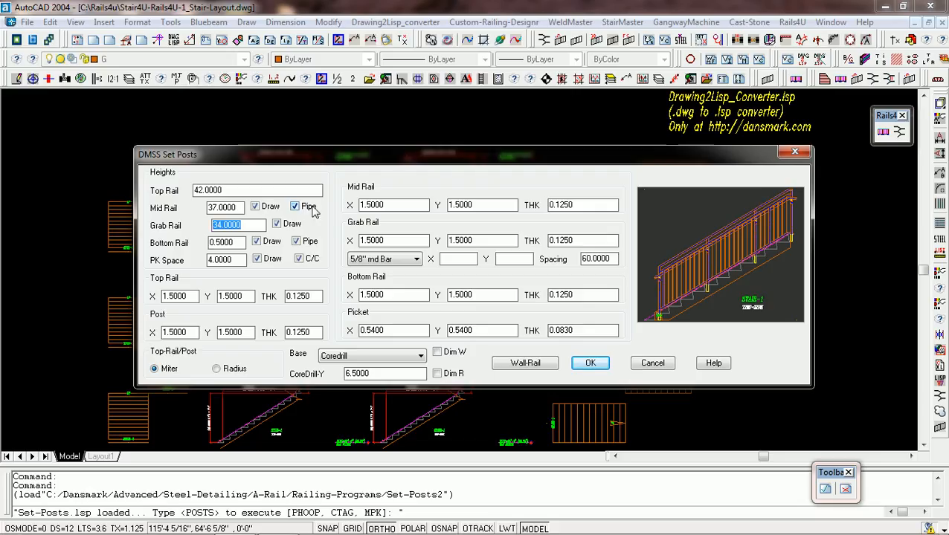
{"action": "left_click", "coordinate": [401, 204]}
{"action": "left_click_drag", "start_coordinate": [393, 204], "coordinate": [341, 193]}
{"action": "left_click_drag", "start_coordinate": [473, 205], "coordinate": [417, 209]}
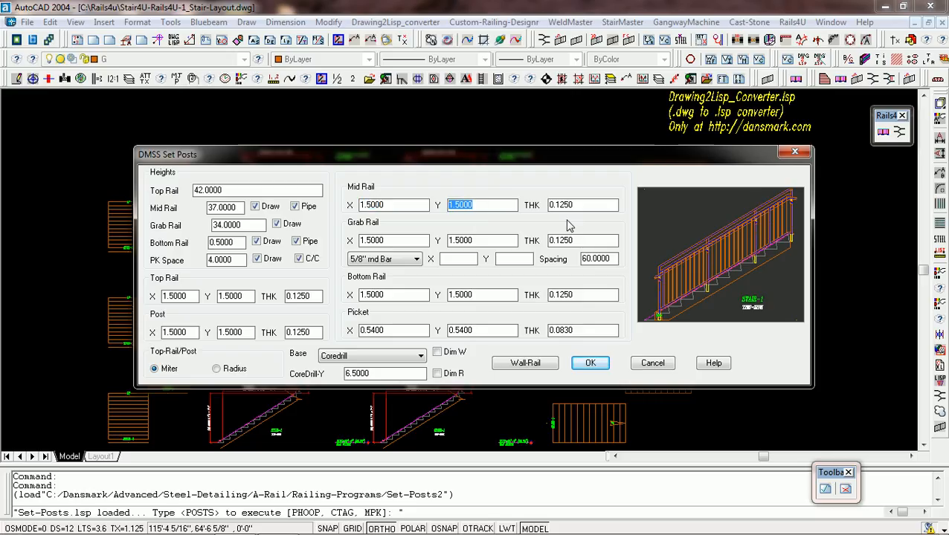
{"action": "left_click_drag", "start_coordinate": [578, 205], "coordinate": [548, 205]}
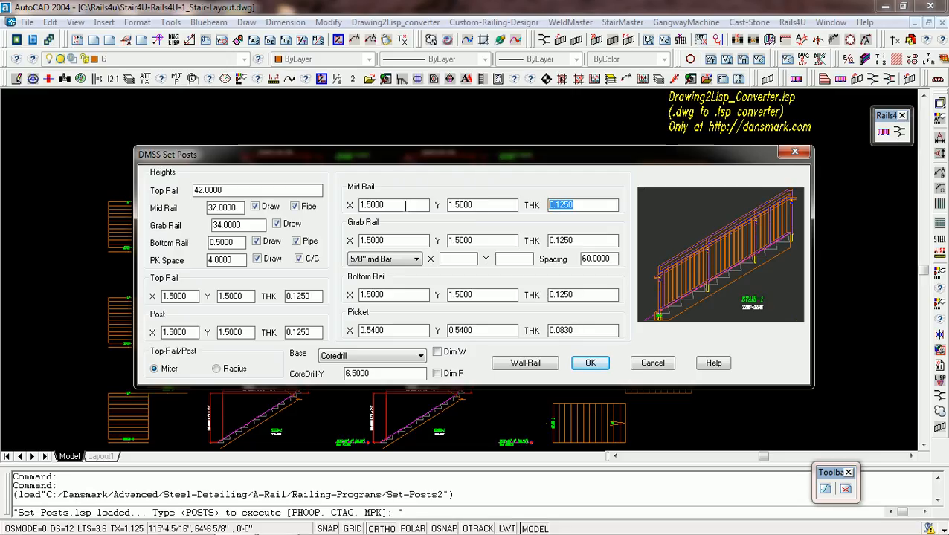
{"action": "left_click_drag", "start_coordinate": [388, 207], "coordinate": [362, 211]}
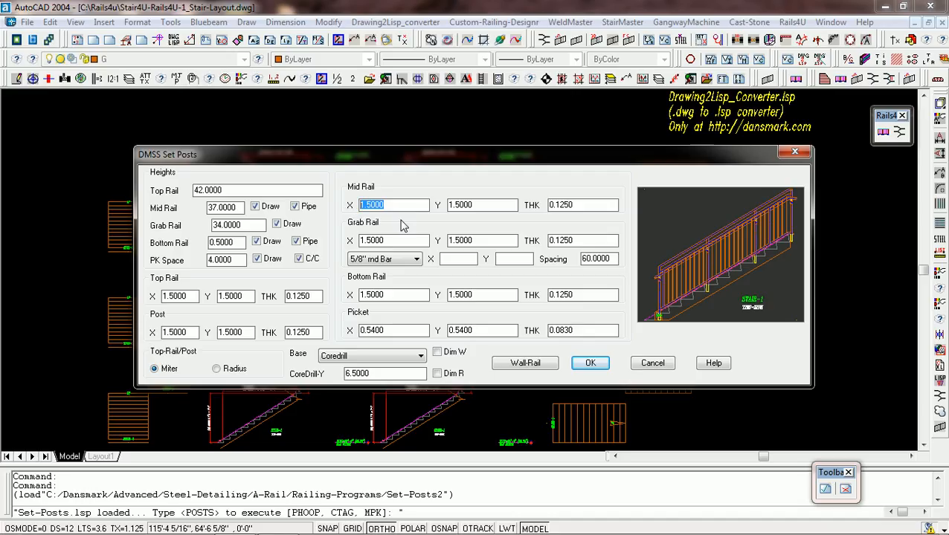
Review the grab rail's height together with its X, Y and thickness values.
{"action": "left_click", "coordinate": [400, 242]}
{"action": "left_click_drag", "start_coordinate": [242, 224], "coordinate": [214, 224]}
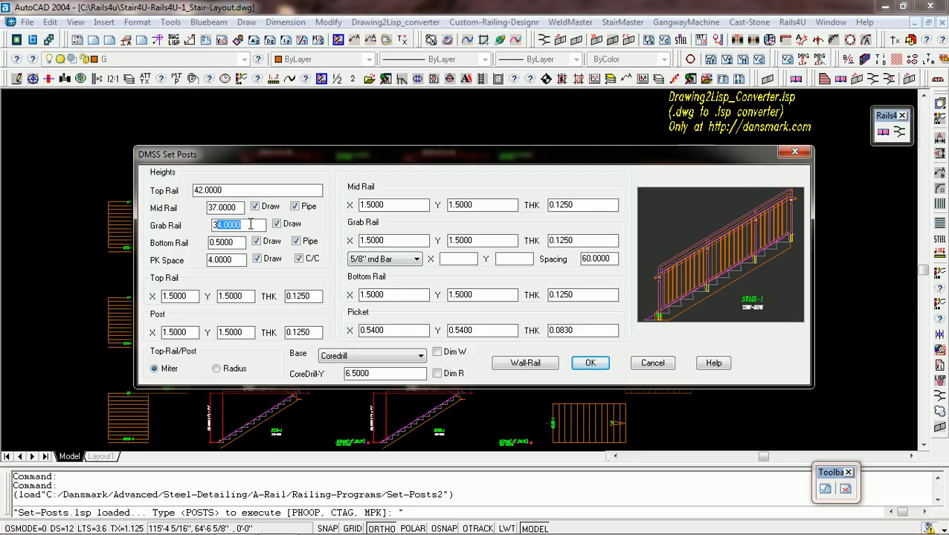
{"action": "left_click_drag", "start_coordinate": [407, 241], "coordinate": [377, 242]}
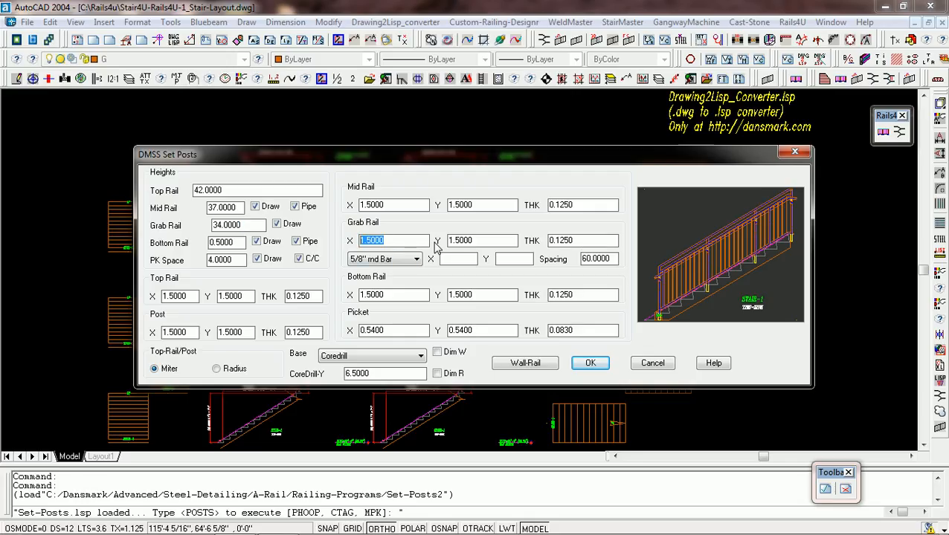
{"action": "left_click_drag", "start_coordinate": [472, 242], "coordinate": [450, 242]}
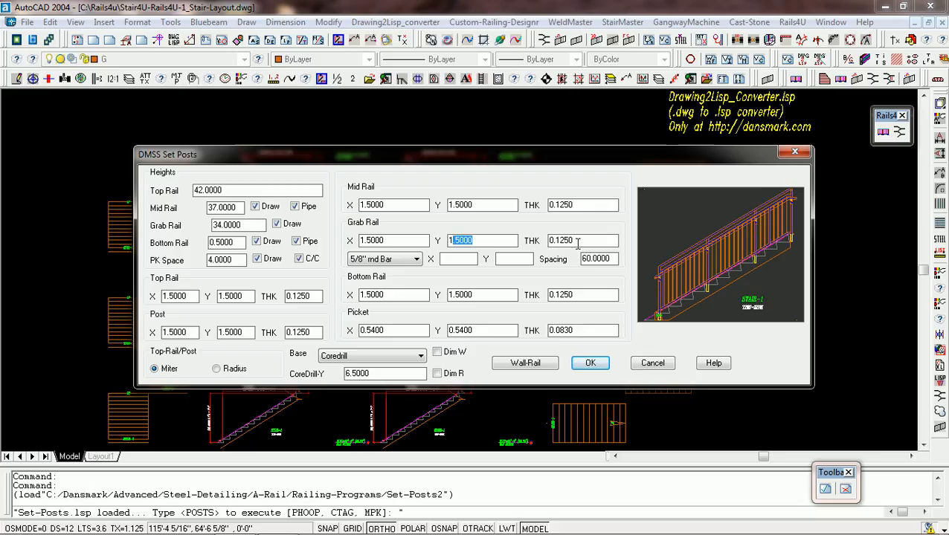
{"action": "left_click_drag", "start_coordinate": [578, 242], "coordinate": [548, 242]}
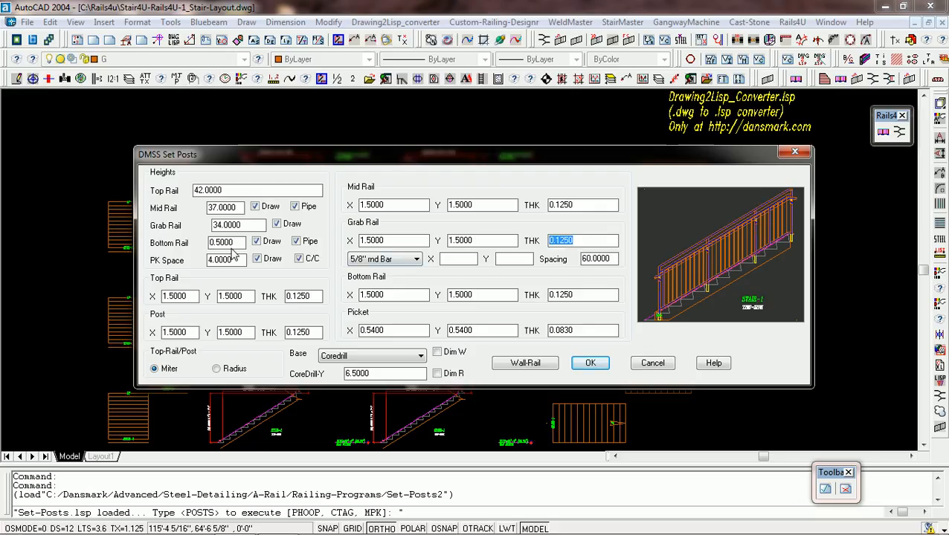
Examine the bottom rail's height, X, Y and thickness, and compare its height setting with the upper rail heights.
{"action": "left_click_drag", "start_coordinate": [236, 242], "coordinate": [203, 238]}
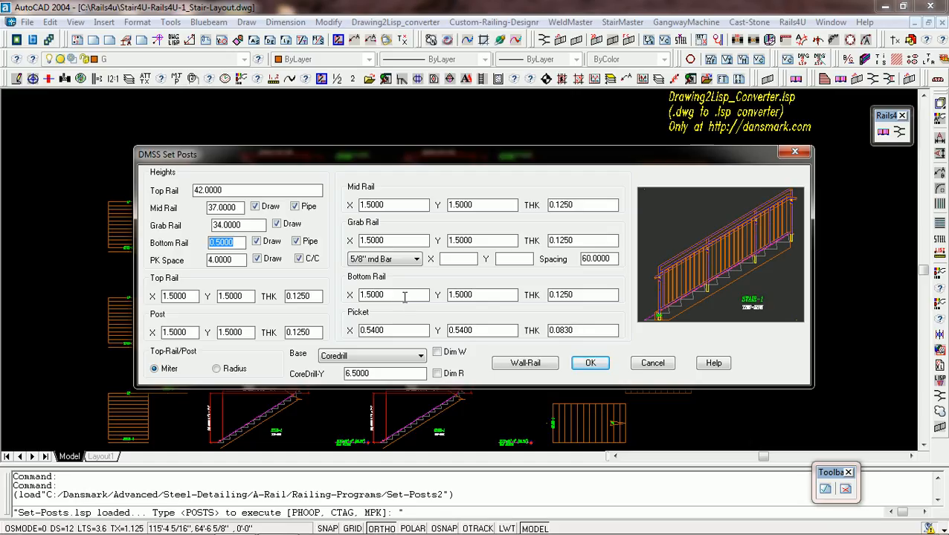
{"action": "left_click_drag", "start_coordinate": [405, 297], "coordinate": [370, 296]}
{"action": "left_click", "coordinate": [493, 296]}
{"action": "left_click", "coordinate": [569, 296]}
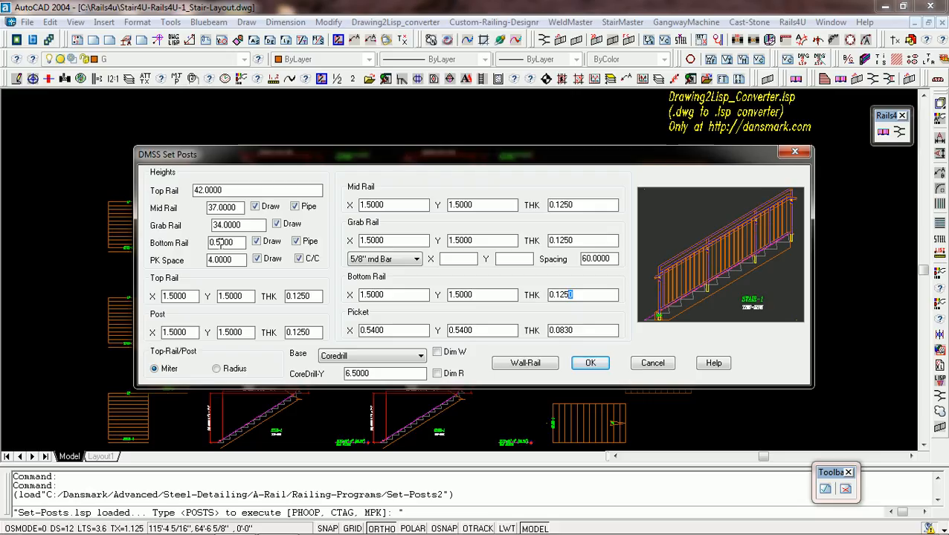
{"action": "left_click_drag", "start_coordinate": [241, 225], "coordinate": [187, 189]}
{"action": "left_click", "coordinate": [233, 195]}
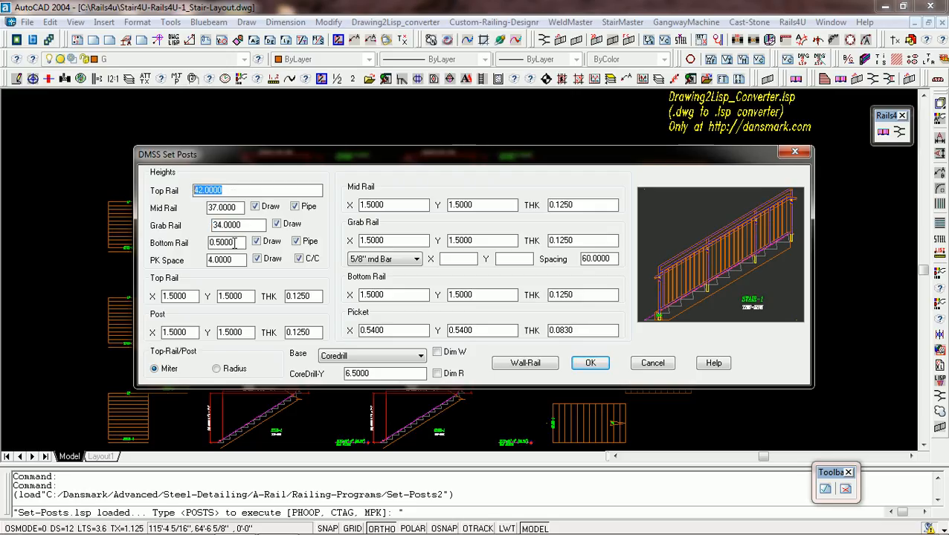
{"action": "left_click_drag", "start_coordinate": [235, 243], "coordinate": [206, 243]}
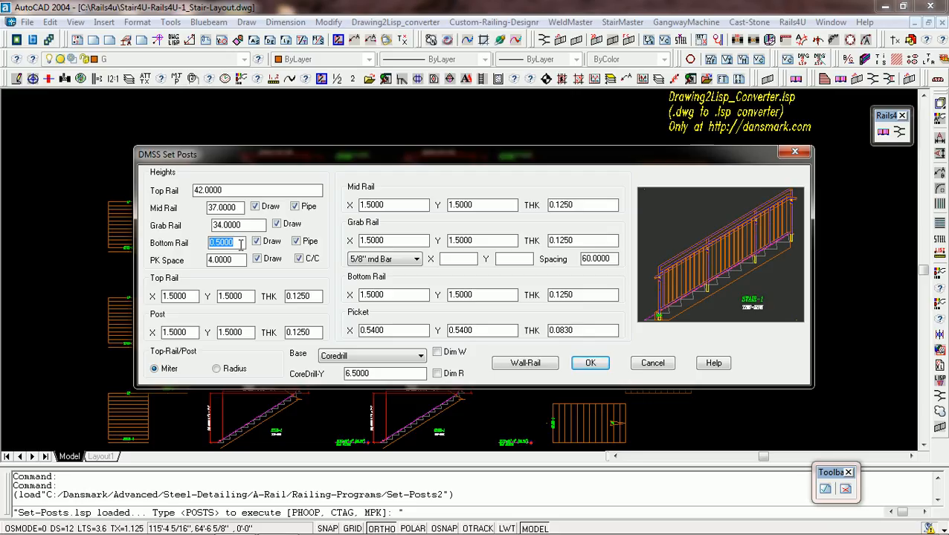
{"action": "left_click", "coordinate": [393, 295]}
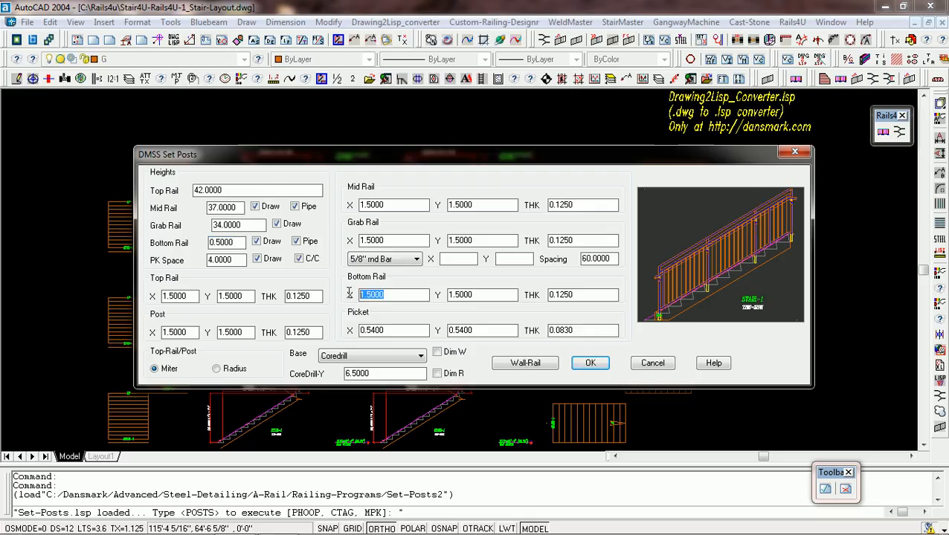
{"action": "left_click", "coordinate": [497, 298]}
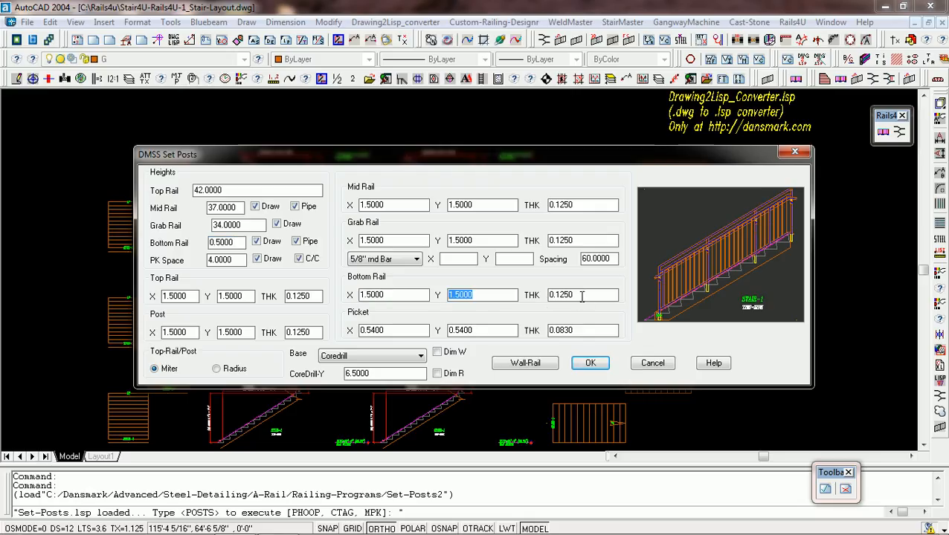
{"action": "left_click", "coordinate": [547, 298]}
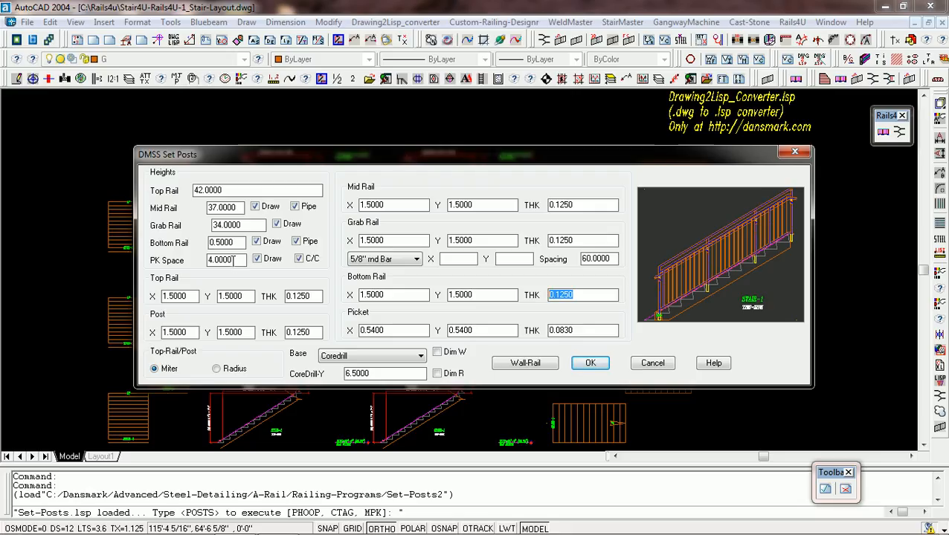
Review the picket spacing, the top rail's X, Y and thickness, and the post's X and Y values.
{"action": "left_click_drag", "start_coordinate": [234, 260], "coordinate": [209, 260]}
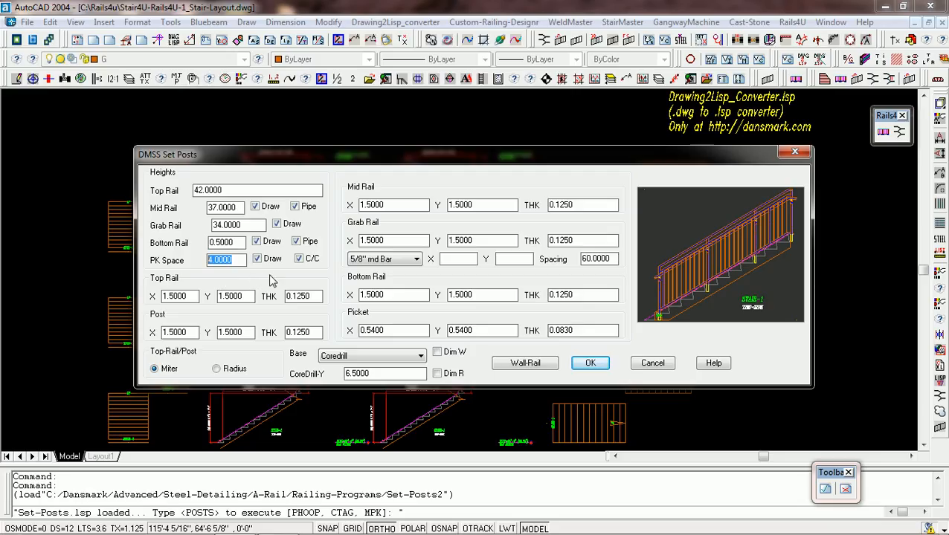
{"action": "double_click", "coordinate": [192, 298]}
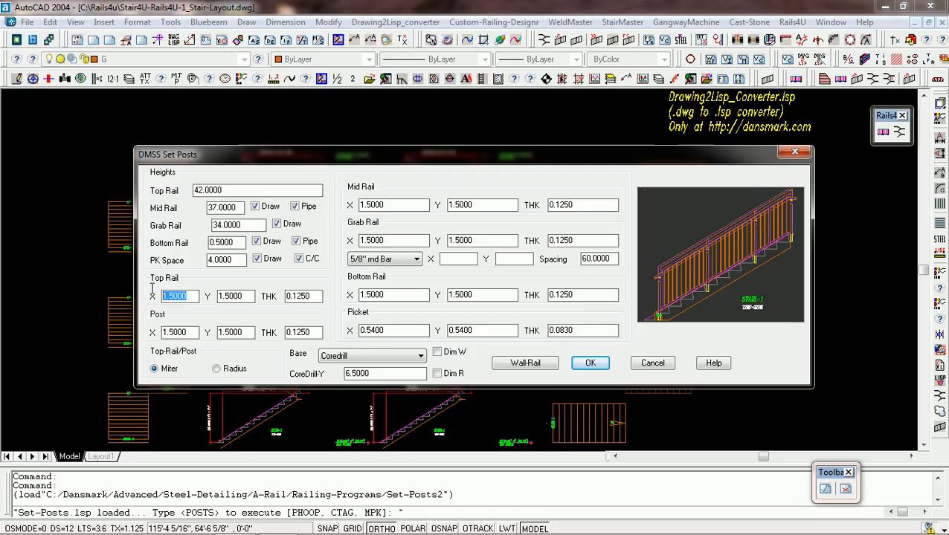
{"action": "double_click", "coordinate": [217, 297]}
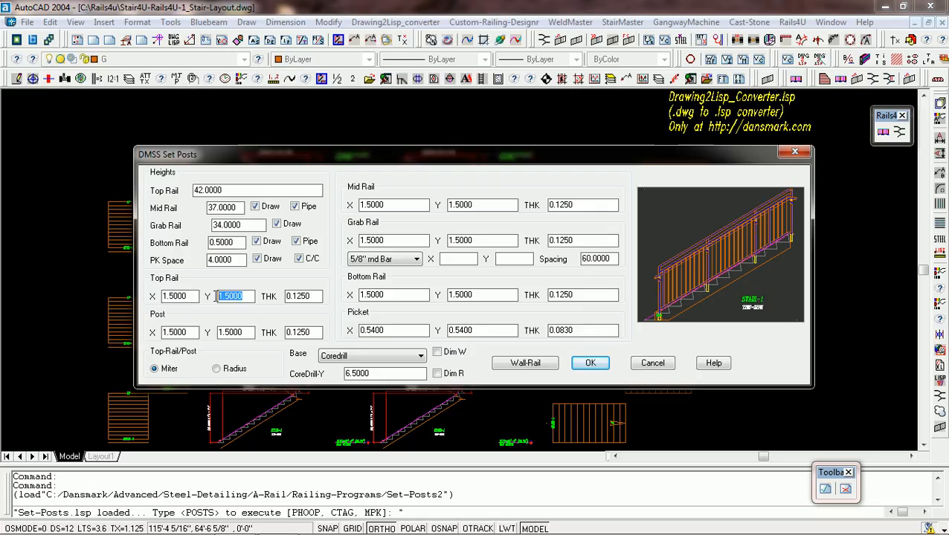
{"action": "double_click", "coordinate": [192, 334]}
{"action": "double_click", "coordinate": [245, 334]}
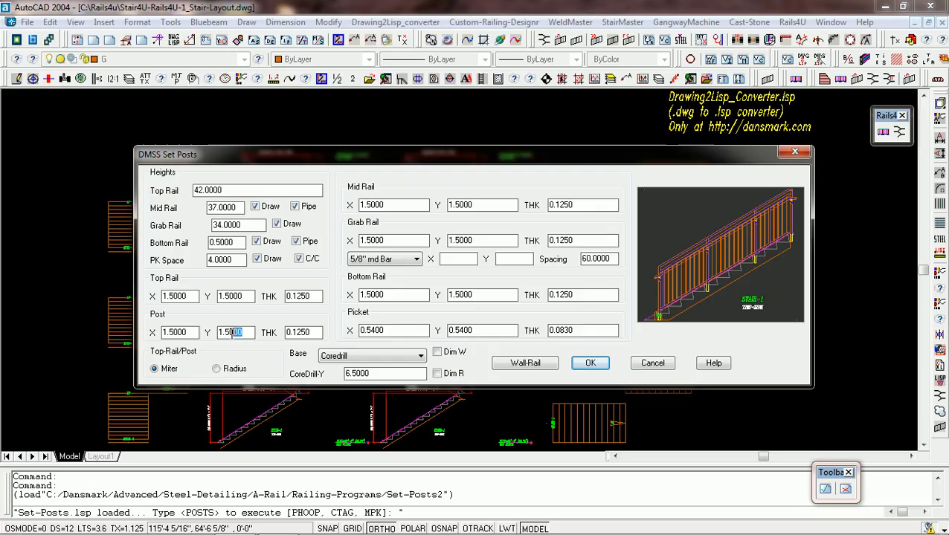
{"action": "left_click", "coordinate": [314, 297]}
Review the base type options and the CoreDrill-Y depth, and set the post base to Side-Mount.
{"action": "left_click", "coordinate": [421, 357]}
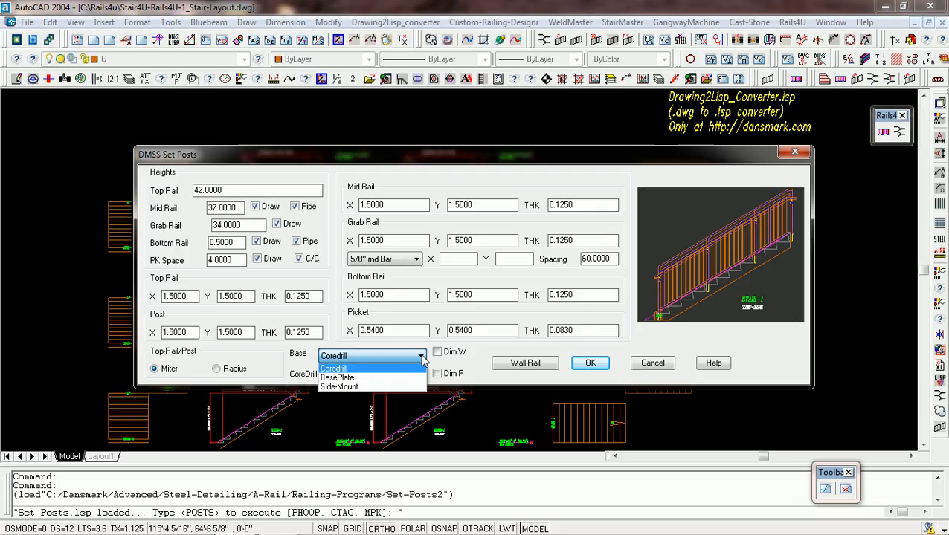
{"action": "left_click", "coordinate": [474, 357]}
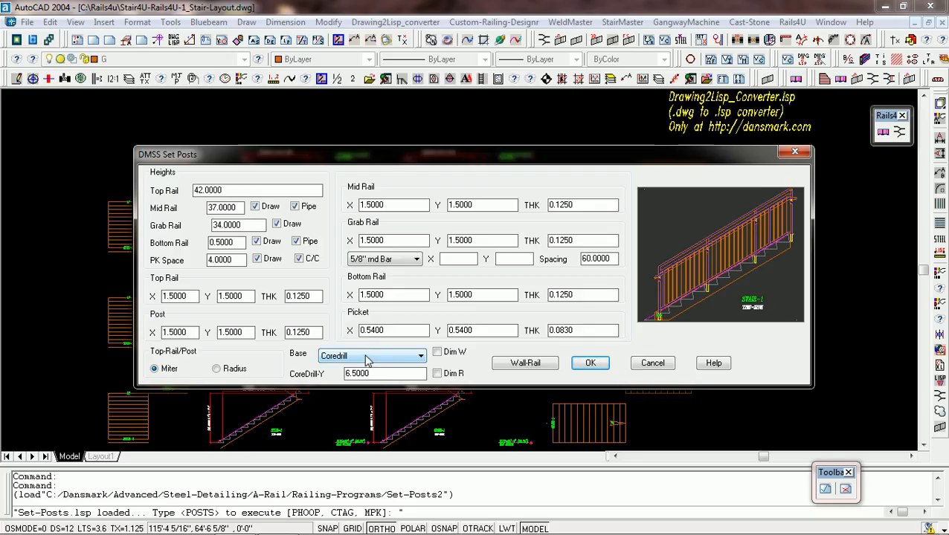
{"action": "left_click", "coordinate": [421, 357]}
{"action": "left_click", "coordinate": [421, 360]}
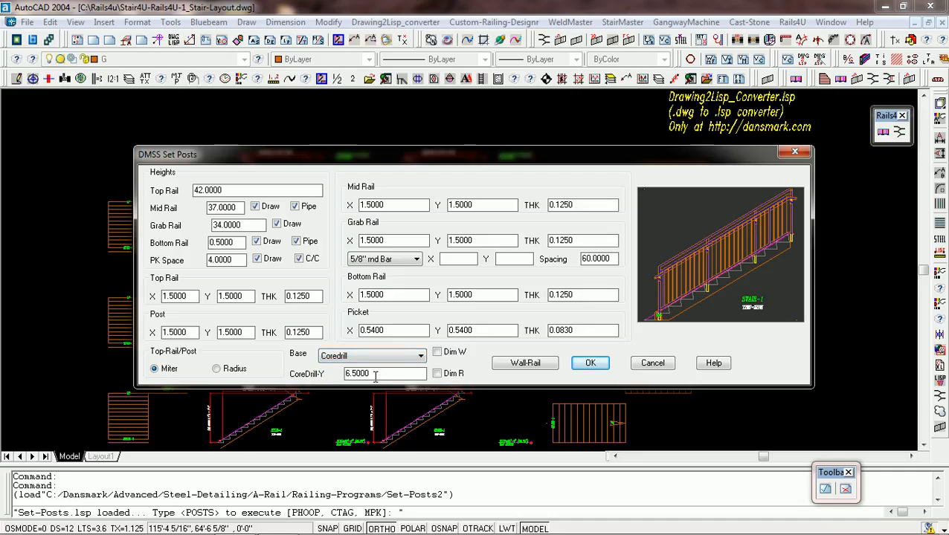
{"action": "left_click_drag", "start_coordinate": [375, 376], "coordinate": [342, 376]}
{"action": "left_click", "coordinate": [421, 356]}
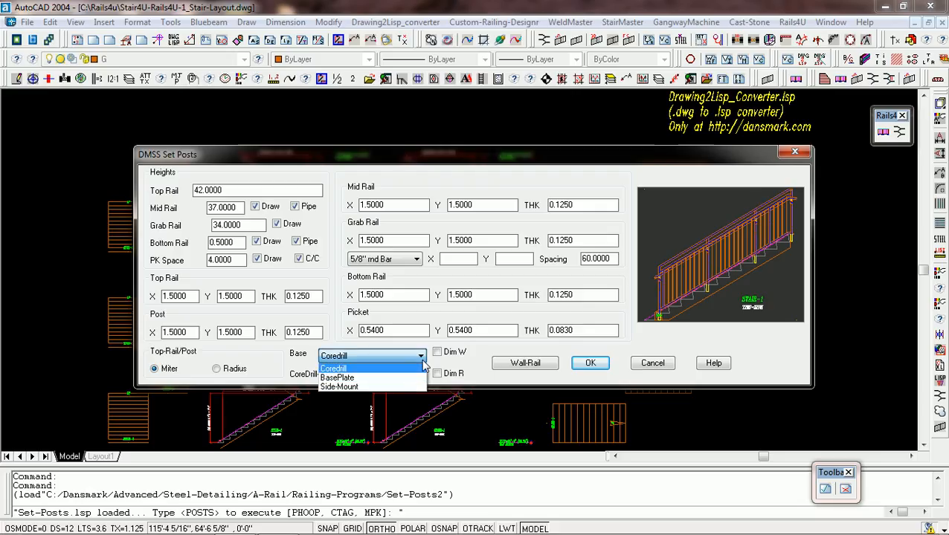
{"action": "left_click", "coordinate": [409, 381]}
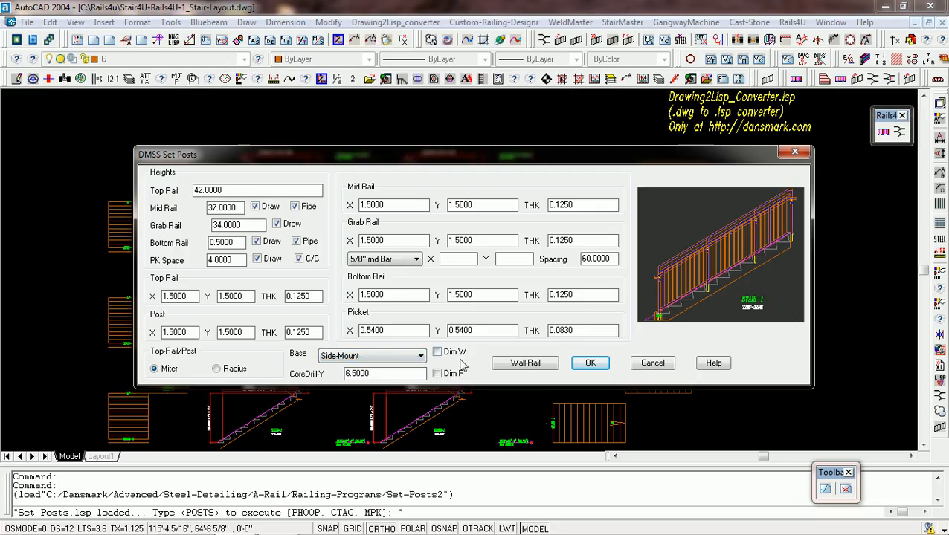
Set the grab rail's bracket type to EMS 31-61-150.
{"action": "left_click", "coordinate": [414, 261]}
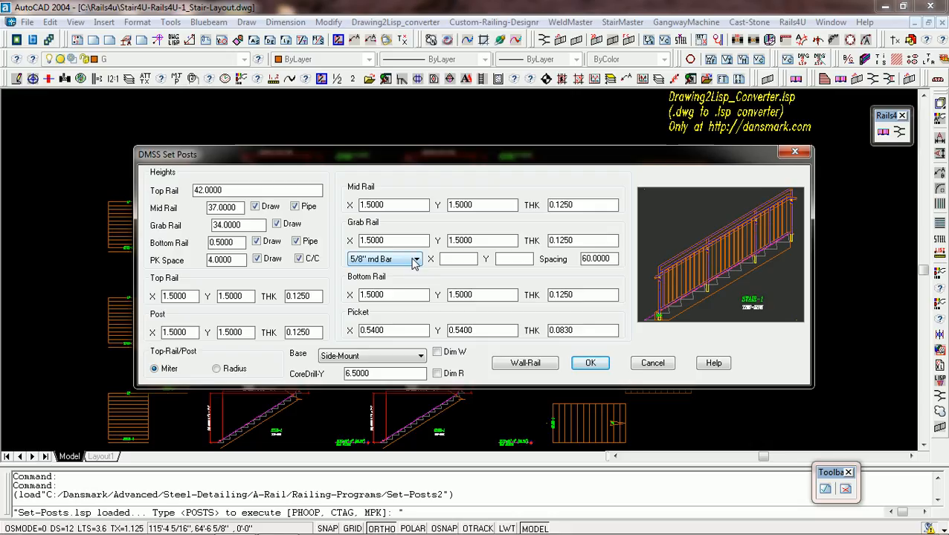
{"action": "left_click", "coordinate": [418, 260]}
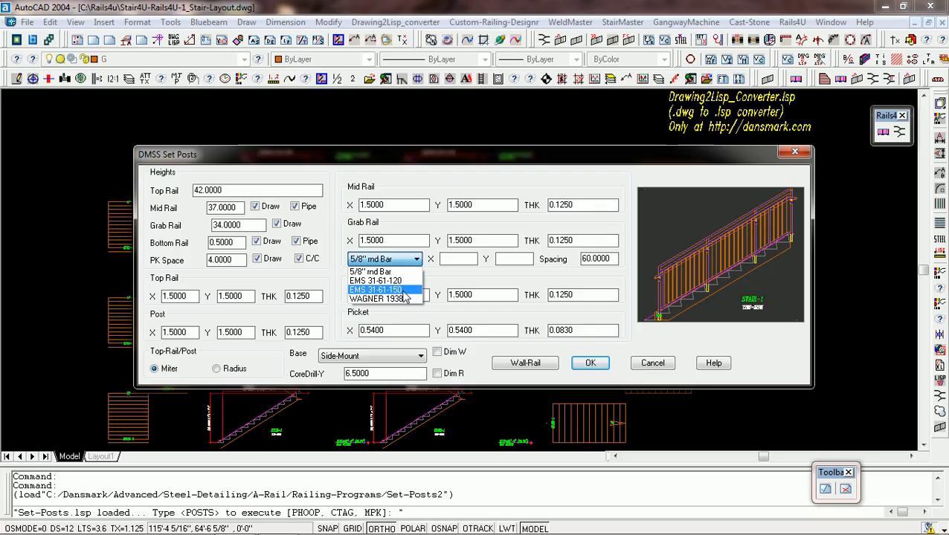
{"action": "left_click", "coordinate": [404, 291]}
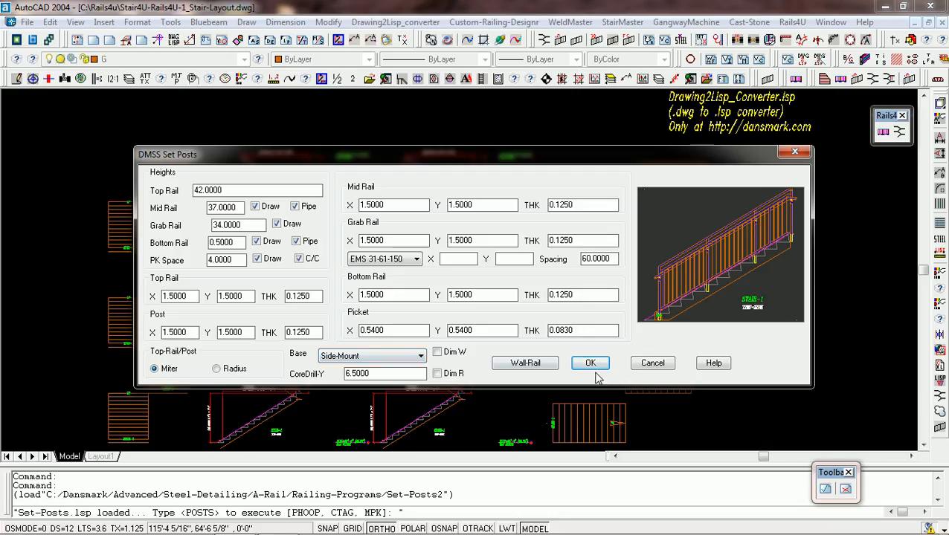
Draw a right-direction wall rail on Stair-1 of the left elevation from its first tread nosing, landing nosing and bottom finished floor.
{"action": "left_click", "coordinate": [525, 363]}
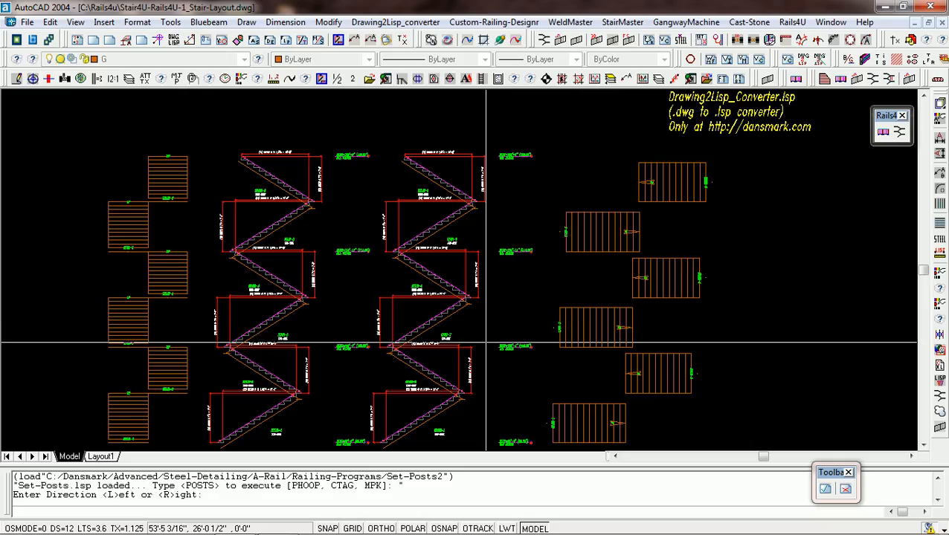
{"action": "type", "text": "r"}
{"action": "key", "text": "Return"}
{"action": "scroll", "coordinate": [217, 442], "scroll_direction": "up", "scroll_amount": 2}
{"action": "scroll", "coordinate": [218, 444], "scroll_direction": "up", "scroll_amount": 4}
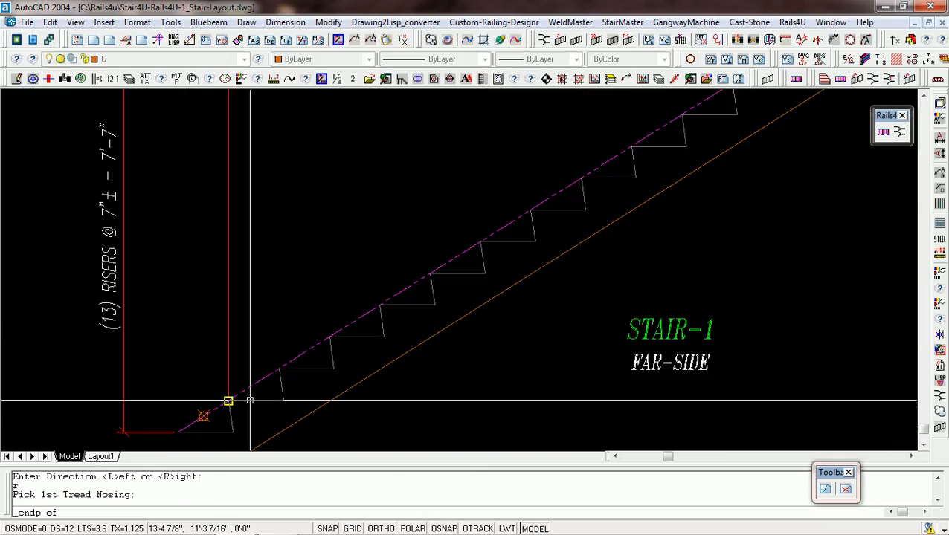
{"action": "left_click", "coordinate": [250, 400]}
{"action": "scroll", "coordinate": [250, 400], "scroll_direction": "down", "scroll_amount": 5}
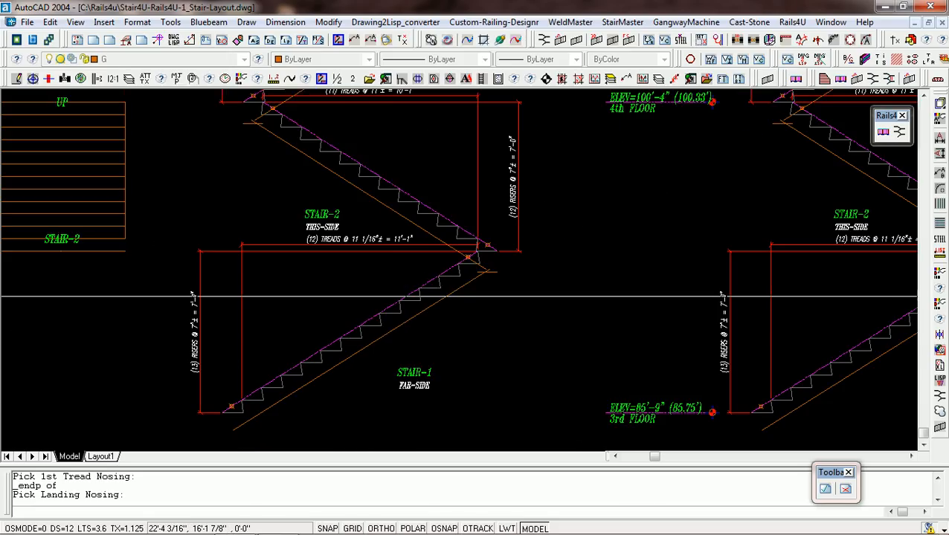
{"action": "left_click", "coordinate": [409, 296]}
{"action": "scroll", "coordinate": [237, 411], "scroll_direction": "up", "scroll_amount": 4}
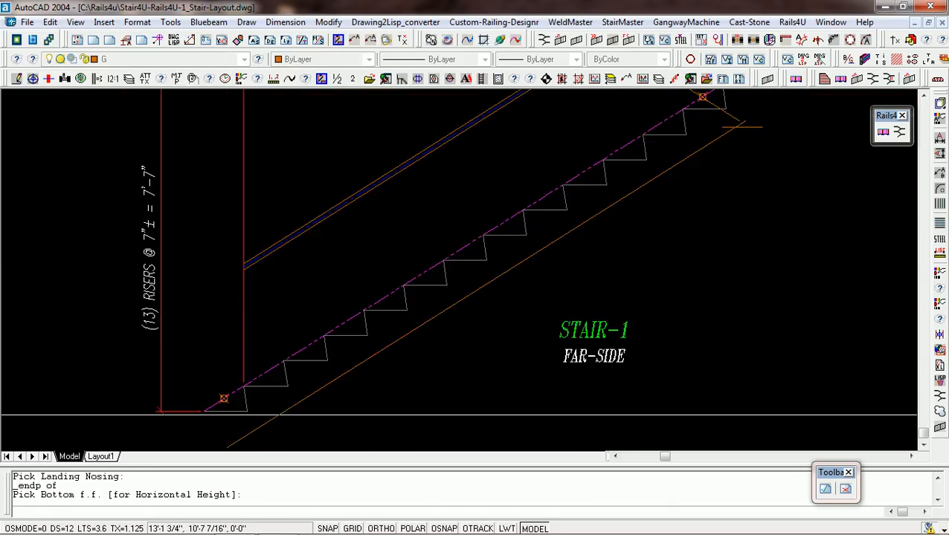
{"action": "left_click", "coordinate": [193, 408]}
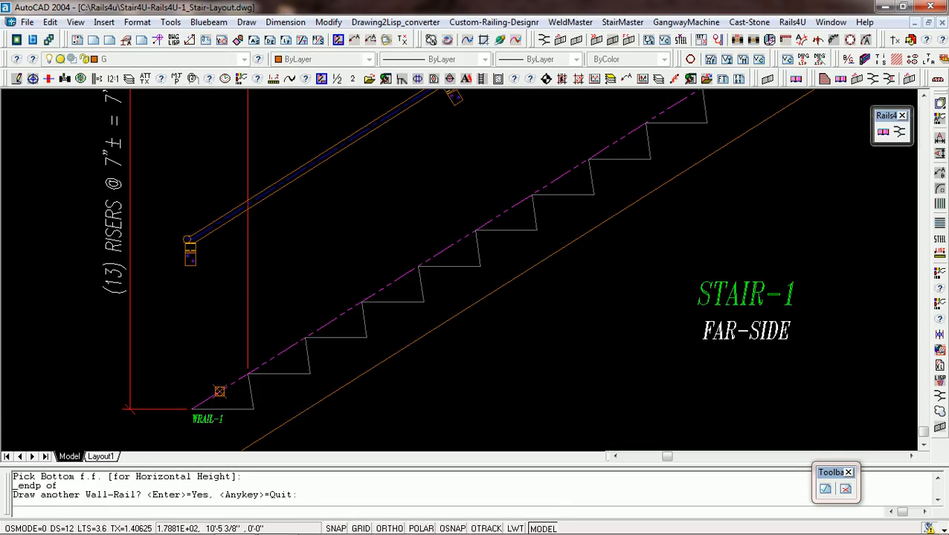
Draw another wall rail on Stair-2 of the left elevation, running left from its first tread nosing to the upper landing nosing.
{"action": "scroll", "coordinate": [356, 429], "scroll_direction": "down", "scroll_amount": 4}
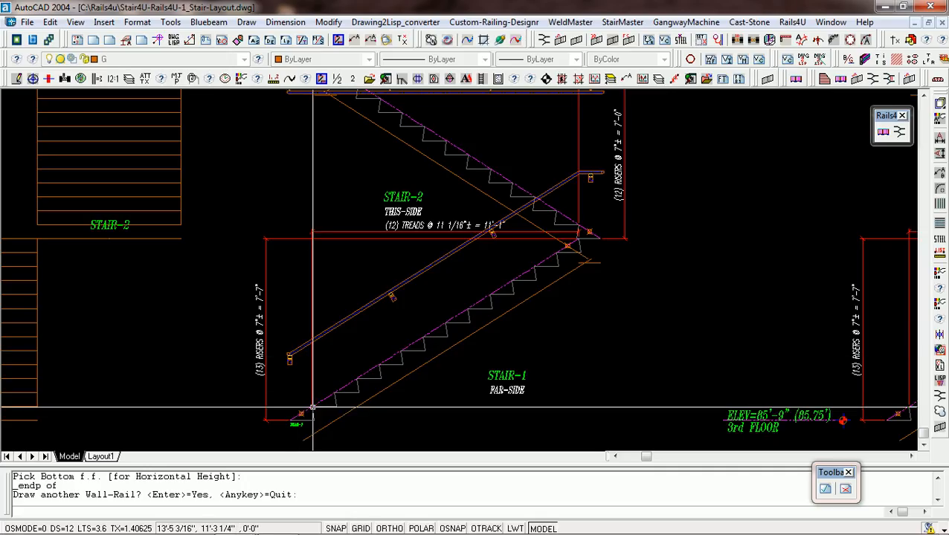
{"action": "scroll", "coordinate": [316, 414], "scroll_direction": "up", "scroll_amount": 4}
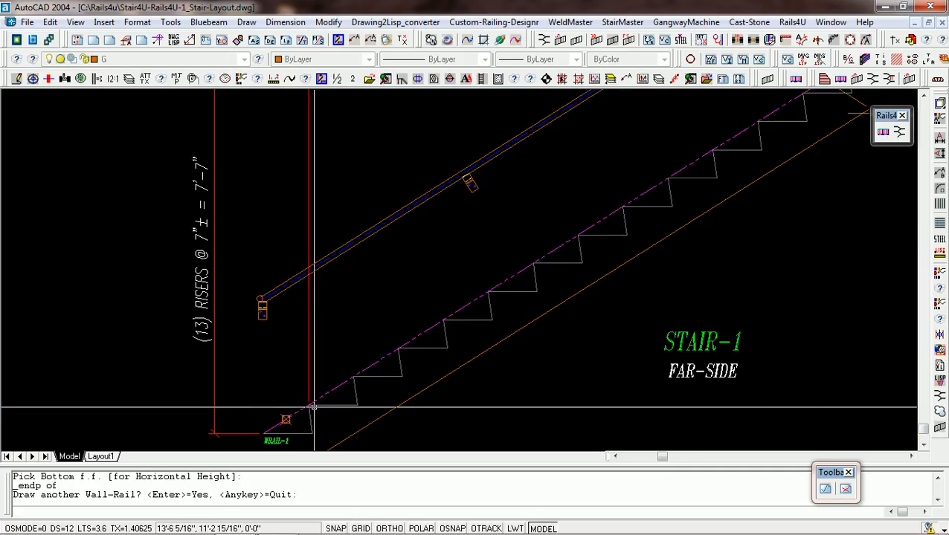
{"action": "scroll", "coordinate": [309, 420], "scroll_direction": "down", "scroll_amount": 3}
{"action": "scroll", "coordinate": [310, 421], "scroll_direction": "down", "scroll_amount": 2}
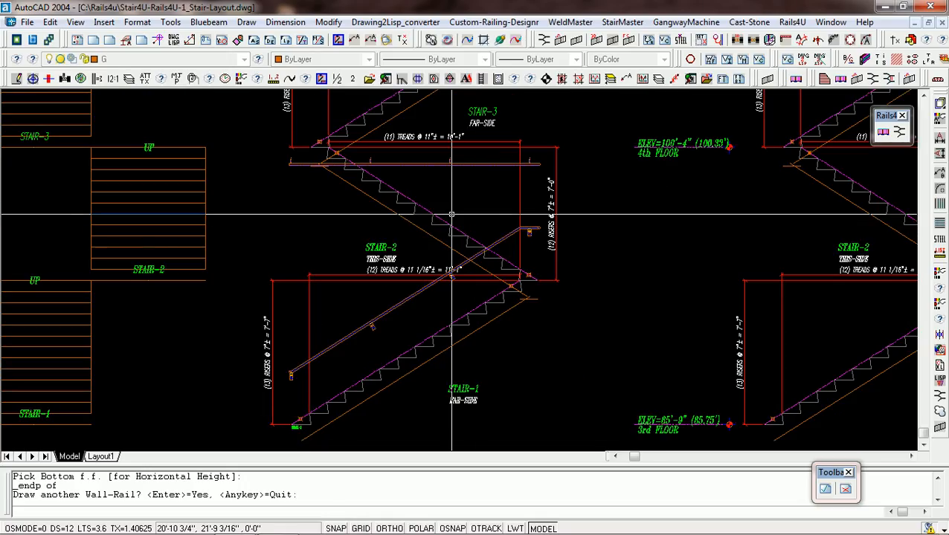
{"action": "key", "text": "Return"}
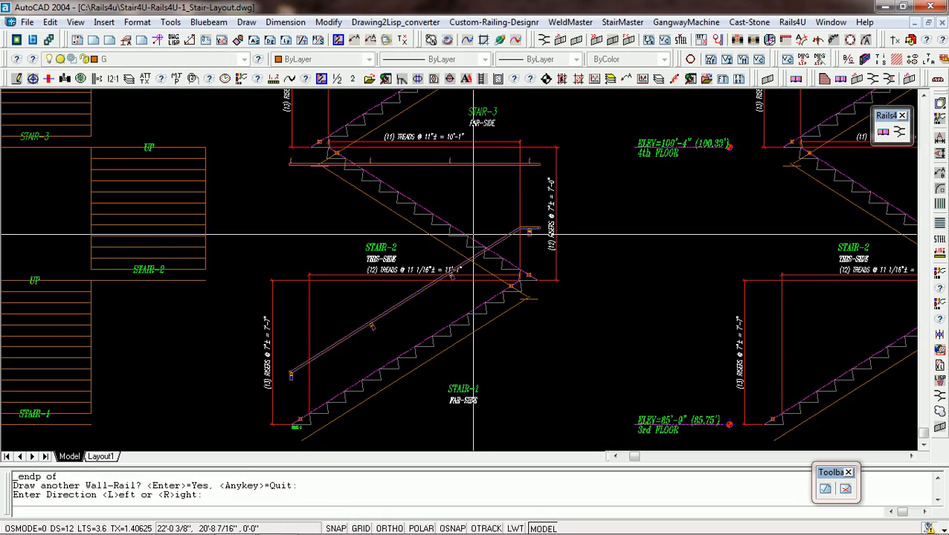
{"action": "type", "text": "l"}
{"action": "key", "text": "Return"}
{"action": "scroll", "coordinate": [500, 268], "scroll_direction": "up", "scroll_amount": 2}
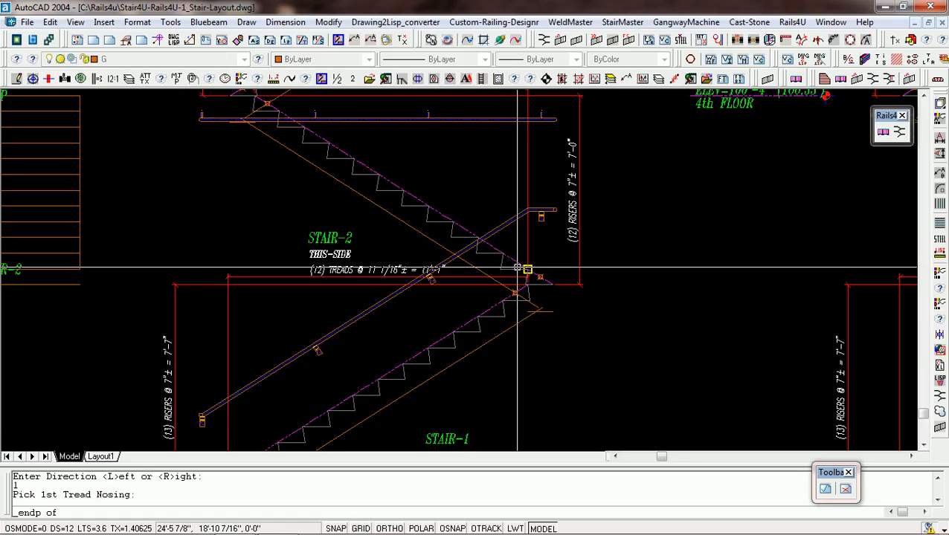
{"action": "left_click", "coordinate": [519, 268]}
{"action": "middle_click", "coordinate": [351, 152]}
{"action": "left_click", "coordinate": [350, 152]}
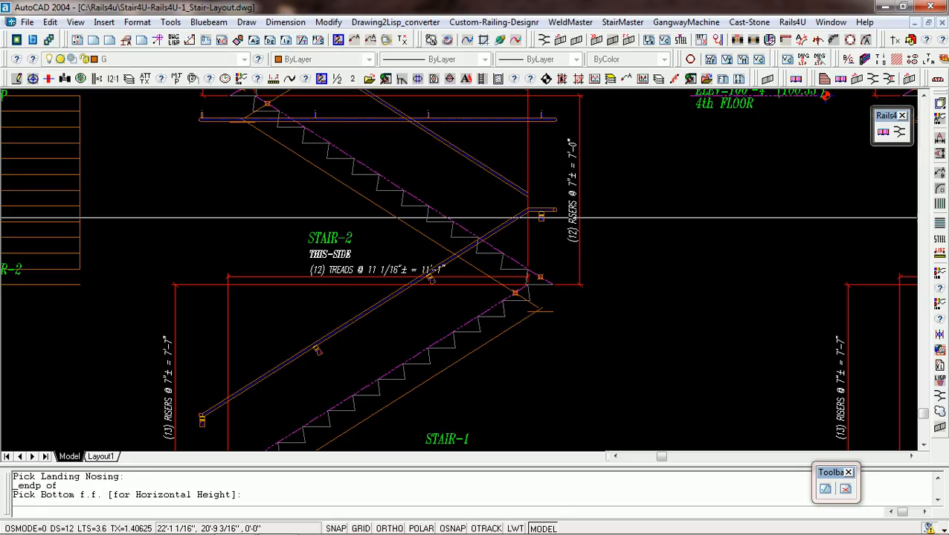
{"action": "middle_click", "coordinate": [519, 262]}
{"action": "left_click", "coordinate": [519, 262]}
Draw another wall rail on Stair-3 of the left elevation, running right from its first tread nosing to the upper landing nosing.
{"action": "scroll", "coordinate": [513, 298], "scroll_direction": "down", "scroll_amount": 3}
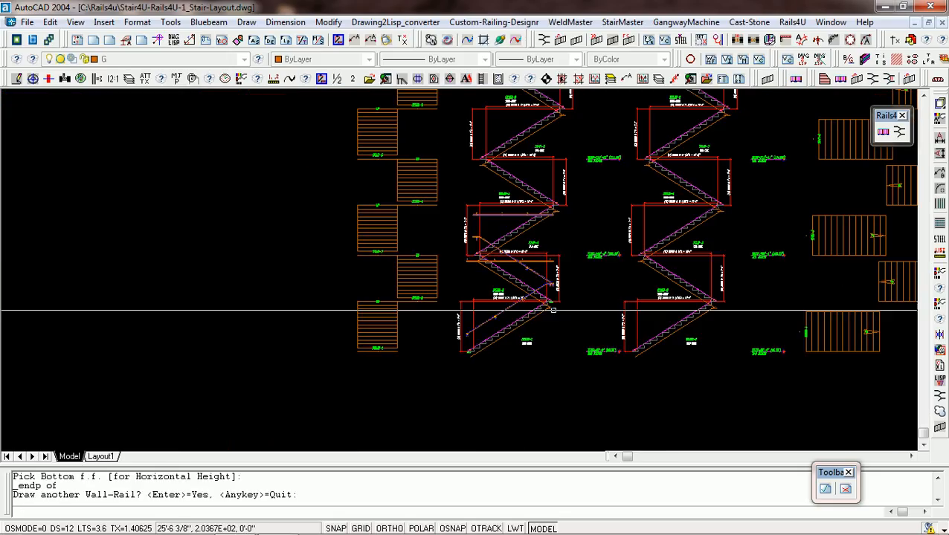
{"action": "scroll", "coordinate": [469, 283], "scroll_direction": "up", "scroll_amount": 3}
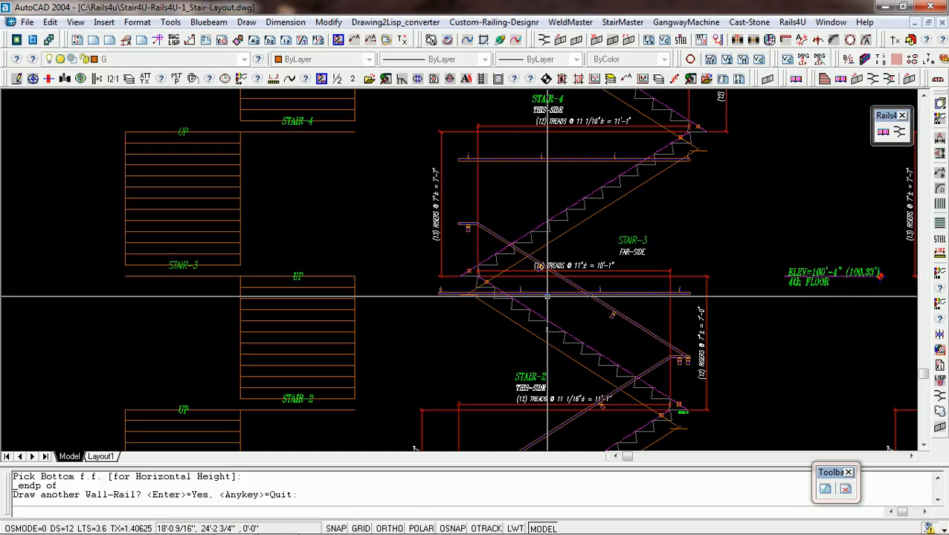
{"action": "scroll", "coordinate": [548, 296], "scroll_direction": "down", "scroll_amount": 5}
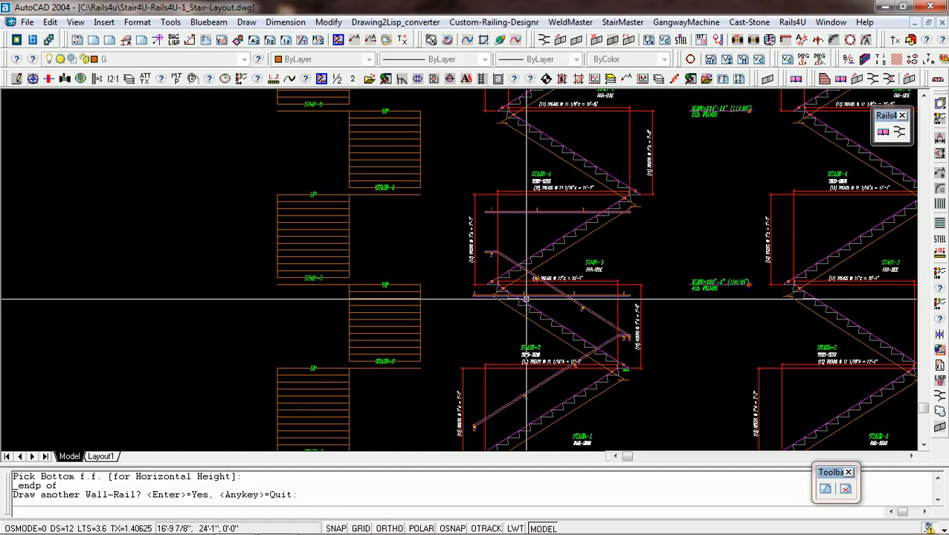
{"action": "scroll", "coordinate": [525, 299], "scroll_direction": "up", "scroll_amount": 4}
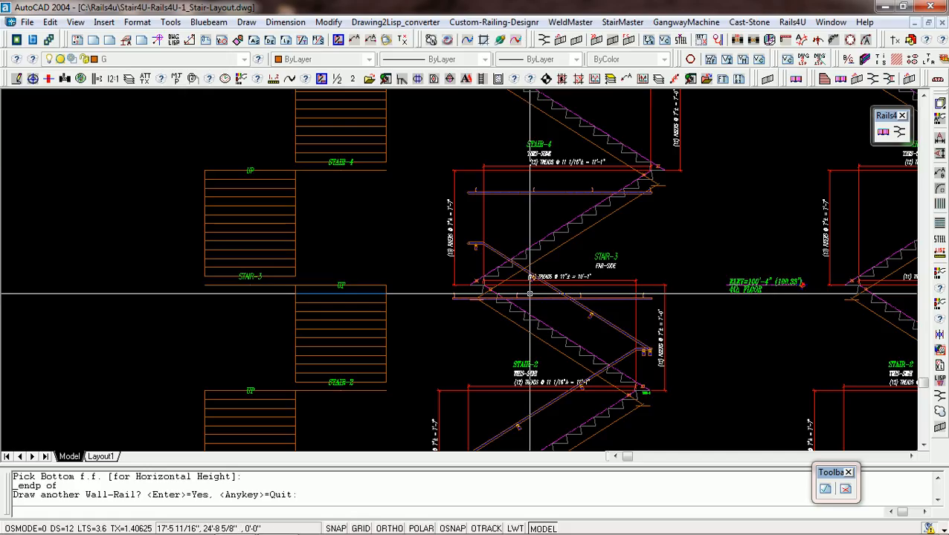
{"action": "key", "text": "Return"}
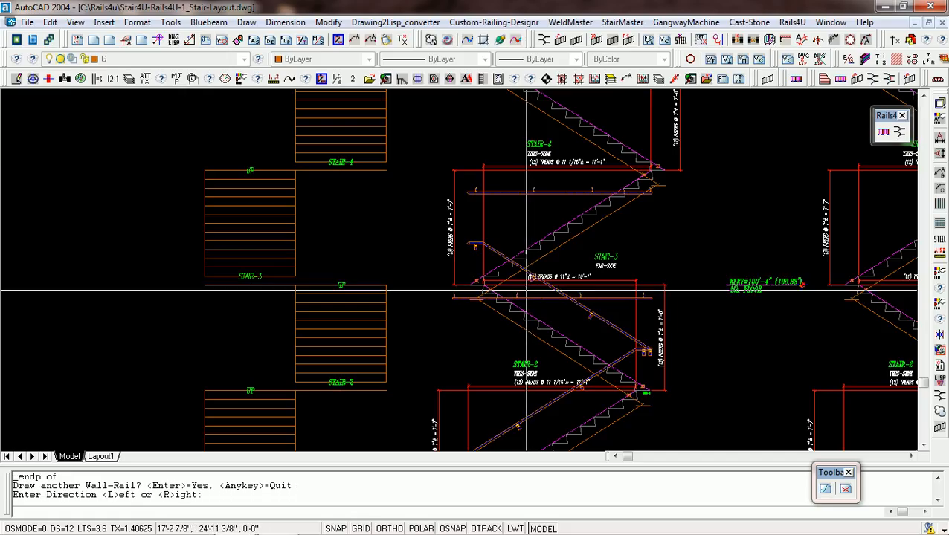
{"action": "type", "text": "r"}
{"action": "key", "text": "Return"}
{"action": "scroll", "coordinate": [459, 284], "scroll_direction": "up", "scroll_amount": 3}
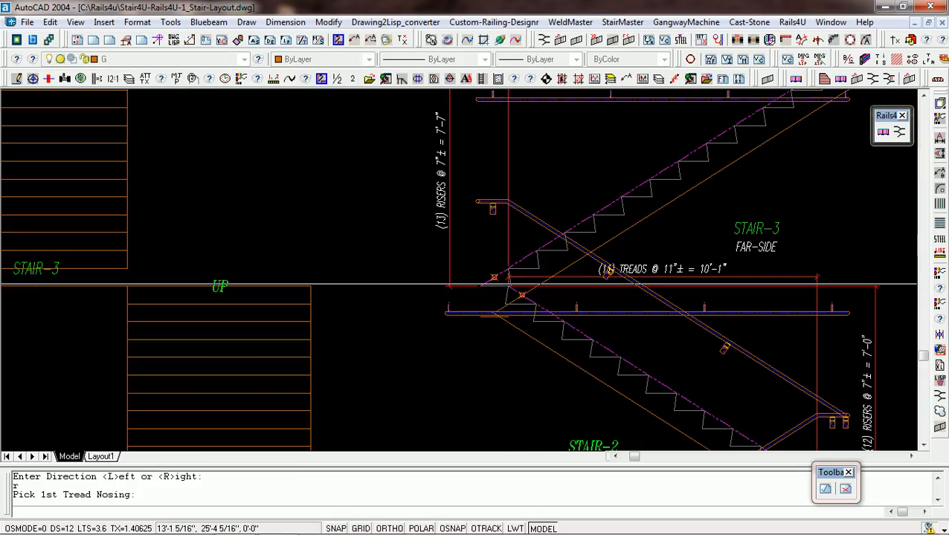
{"action": "middle_click", "coordinate": [523, 269]}
{"action": "left_click", "coordinate": [523, 270]}
{"action": "scroll", "coordinate": [522, 277], "scroll_direction": "down", "scroll_amount": 2}
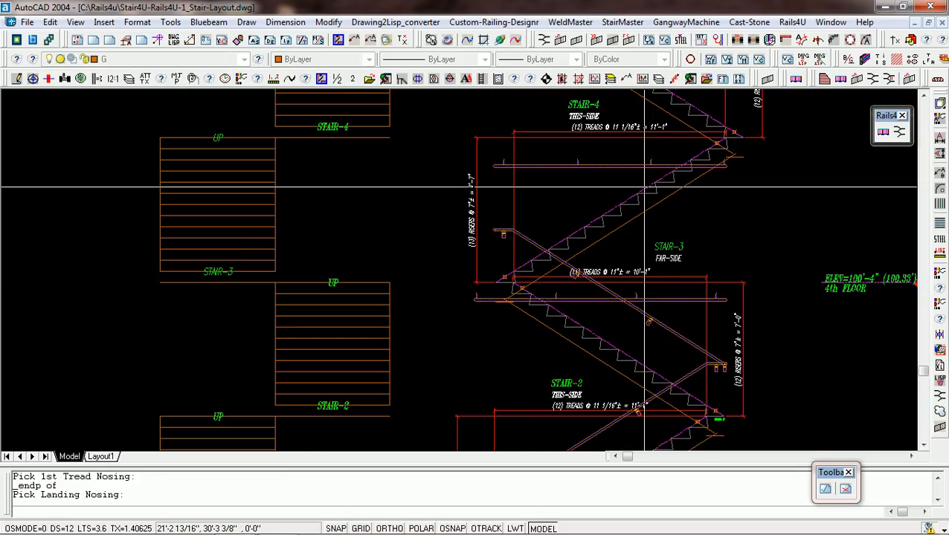
{"action": "middle_click", "coordinate": [727, 139]}
{"action": "left_click", "coordinate": [728, 138]}
{"action": "middle_click", "coordinate": [521, 266]}
{"action": "left_click", "coordinate": [521, 265]}
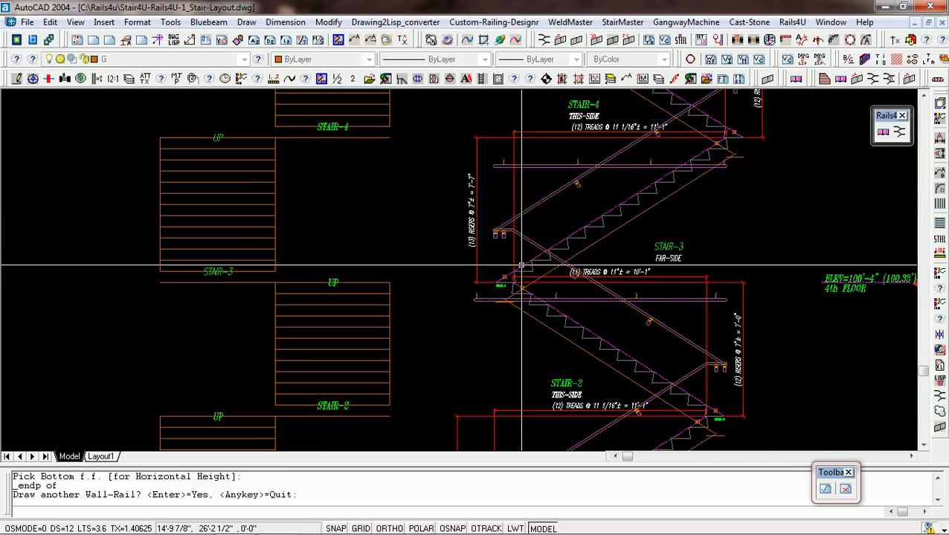
Draw another wall rail on Stair-4 of the left elevation, running left from its first tread nosing to the upper landing nosing and referenced to the bottom finished floor.
{"action": "scroll", "coordinate": [567, 250], "scroll_direction": "down", "scroll_amount": 3}
{"action": "scroll", "coordinate": [575, 225], "scroll_direction": "up", "scroll_amount": 2}
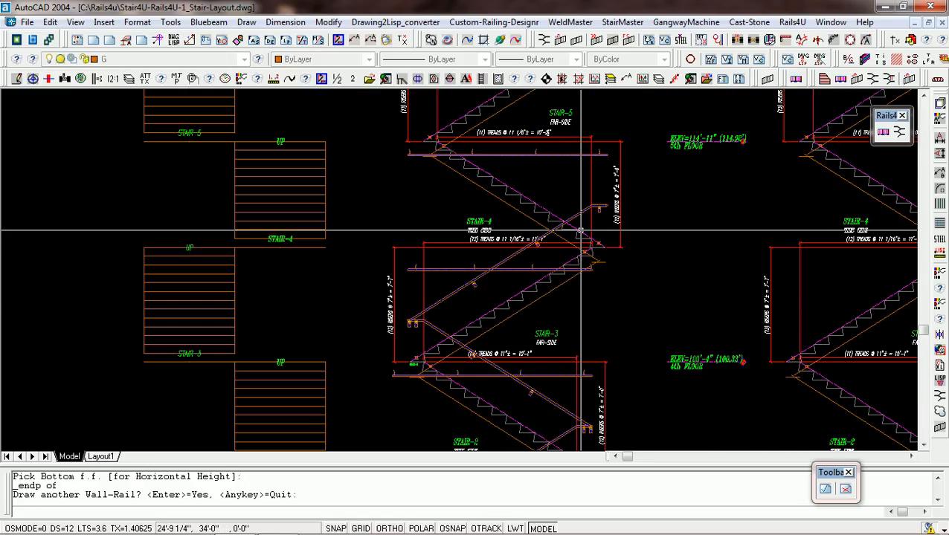
{"action": "key", "text": "Return"}
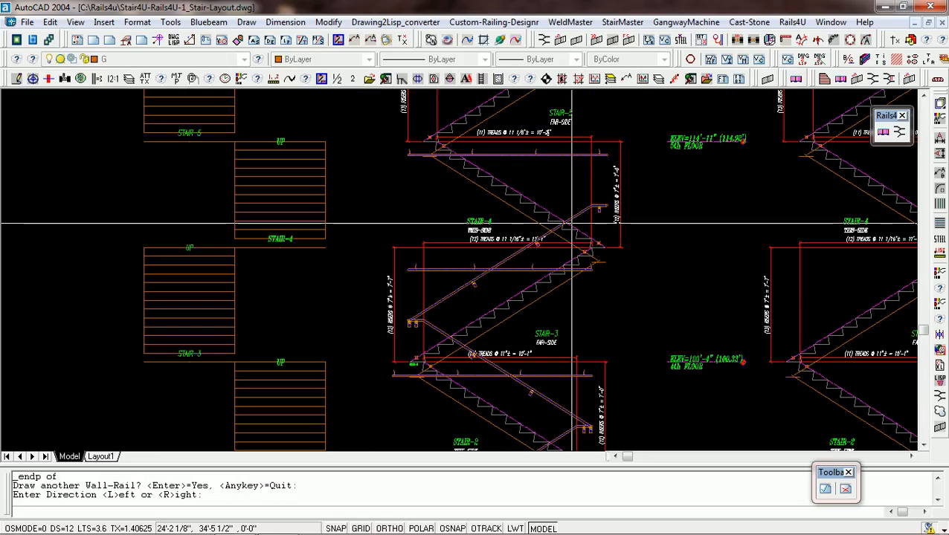
{"action": "type", "text": "l"}
{"action": "key", "text": "Return"}
{"action": "scroll", "coordinate": [579, 233], "scroll_direction": "up", "scroll_amount": 3}
{"action": "middle_click", "coordinate": [591, 245]}
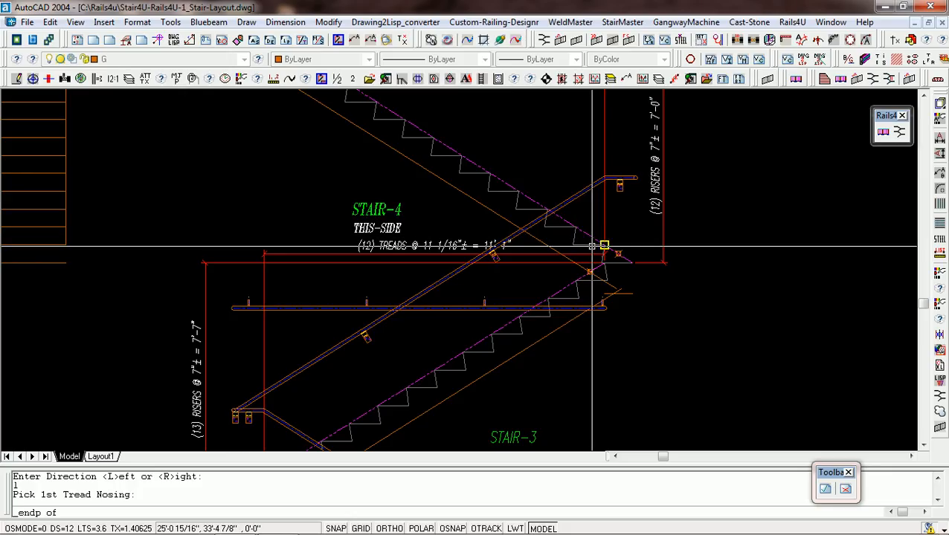
{"action": "left_click", "coordinate": [592, 246]}
{"action": "middle_click", "coordinate": [396, 116]}
{"action": "left_click", "coordinate": [396, 116]}
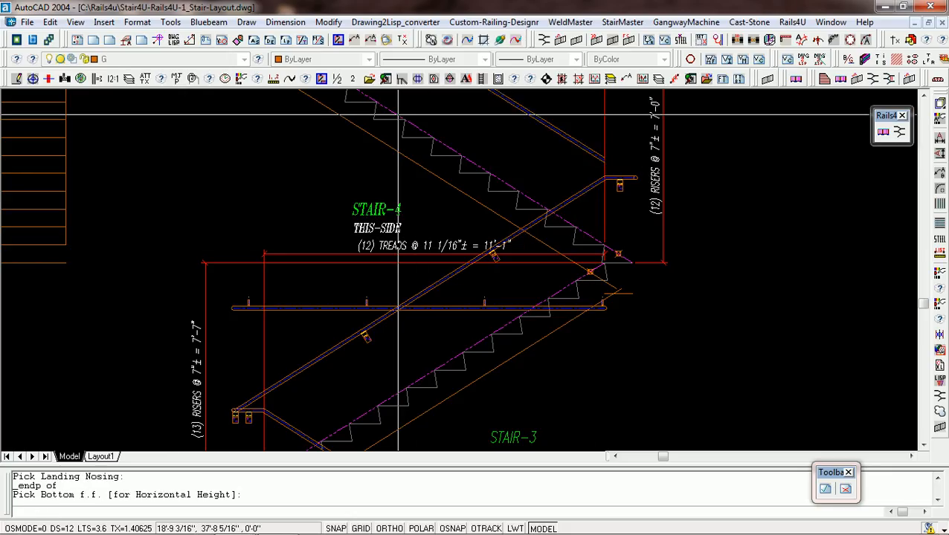
{"action": "middle_click", "coordinate": [589, 238]}
{"action": "left_click", "coordinate": [592, 235]}
{"action": "scroll", "coordinate": [583, 284], "scroll_direction": "down", "scroll_amount": 6}
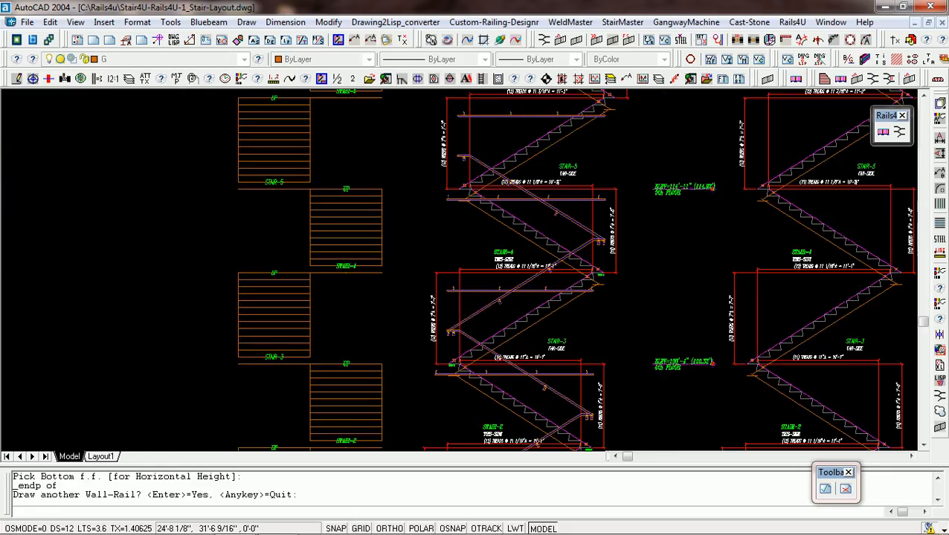
Draw another wall rail on Stair-5 of the left elevation, running right from its first tread nosing to the upper landing nosing.
{"action": "scroll", "coordinate": [508, 254], "scroll_direction": "up", "scroll_amount": 3}
{"action": "scroll", "coordinate": [522, 303], "scroll_direction": "up", "scroll_amount": 2}
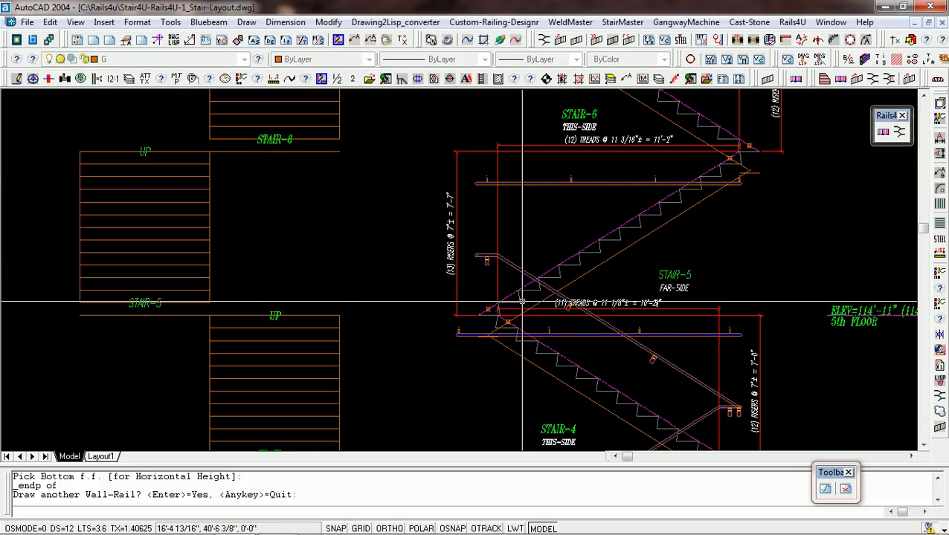
{"action": "key", "text": "Return"}
{"action": "key", "text": "Return"}
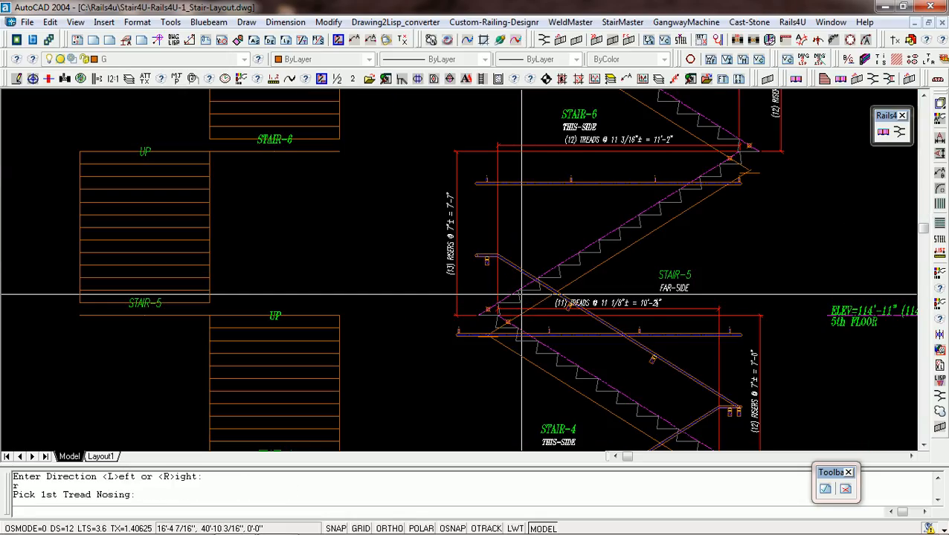
{"action": "middle_click", "coordinate": [494, 308]}
{"action": "left_click", "coordinate": [493, 309]}
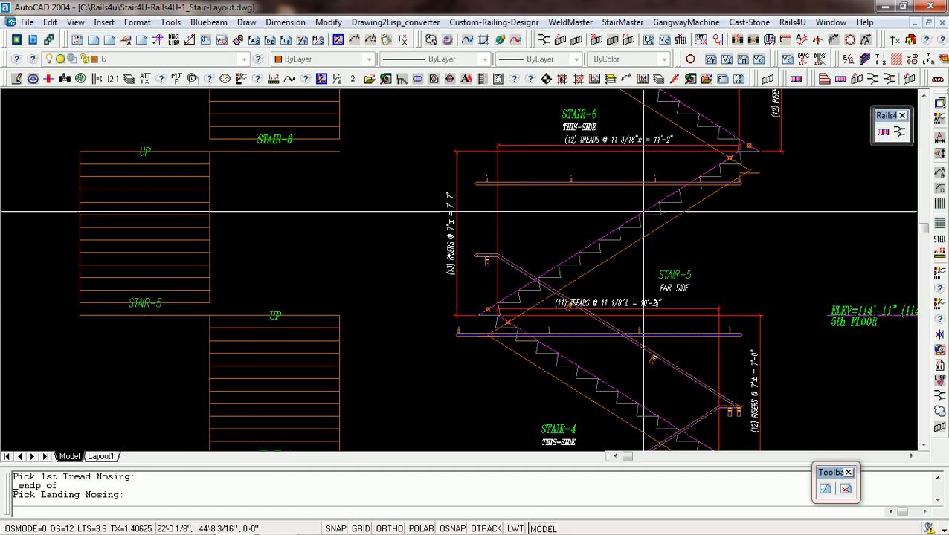
{"action": "middle_click", "coordinate": [737, 153]}
{"action": "left_click", "coordinate": [737, 152]}
{"action": "middle_click", "coordinate": [482, 311]}
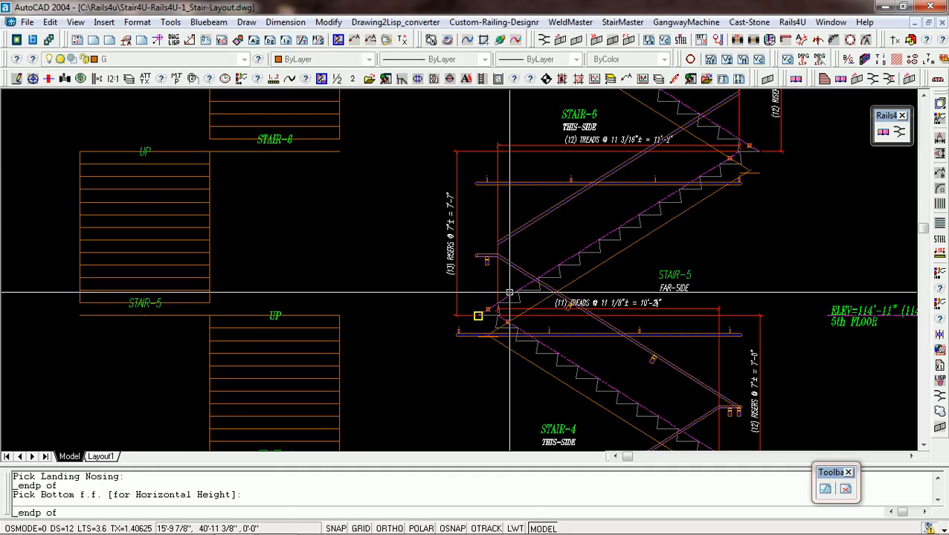
{"action": "left_click", "coordinate": [485, 311]}
{"action": "scroll", "coordinate": [502, 300], "scroll_direction": "down", "scroll_amount": 4}
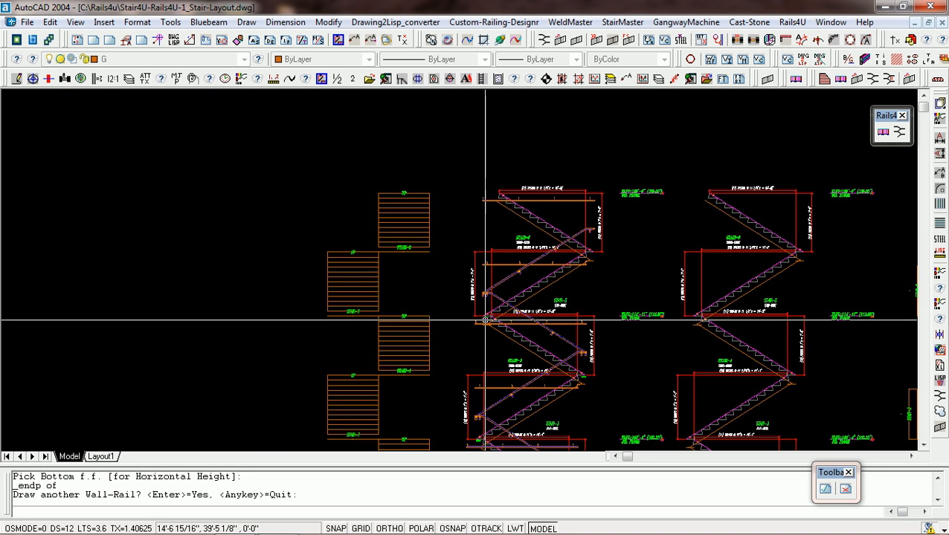
Draw the last wall rail on Stair-6 of the left elevation, running left from first tread nosing to landing nosing, and quit the wall-rail command.
{"action": "scroll", "coordinate": [568, 205], "scroll_direction": "up", "scroll_amount": 5}
{"action": "scroll", "coordinate": [593, 282], "scroll_direction": "down", "scroll_amount": 3}
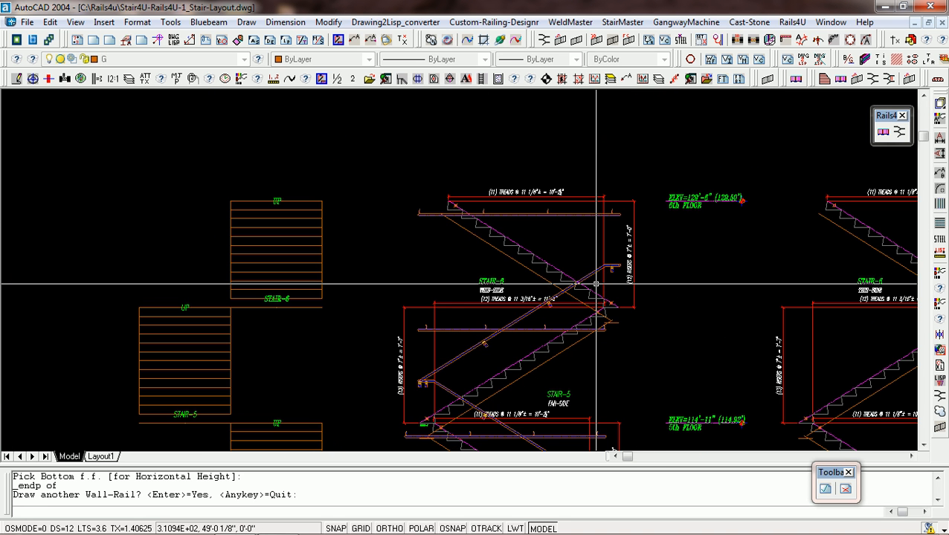
{"action": "key", "text": "Return"}
{"action": "type", "text": "l"}
{"action": "key", "text": "Return"}
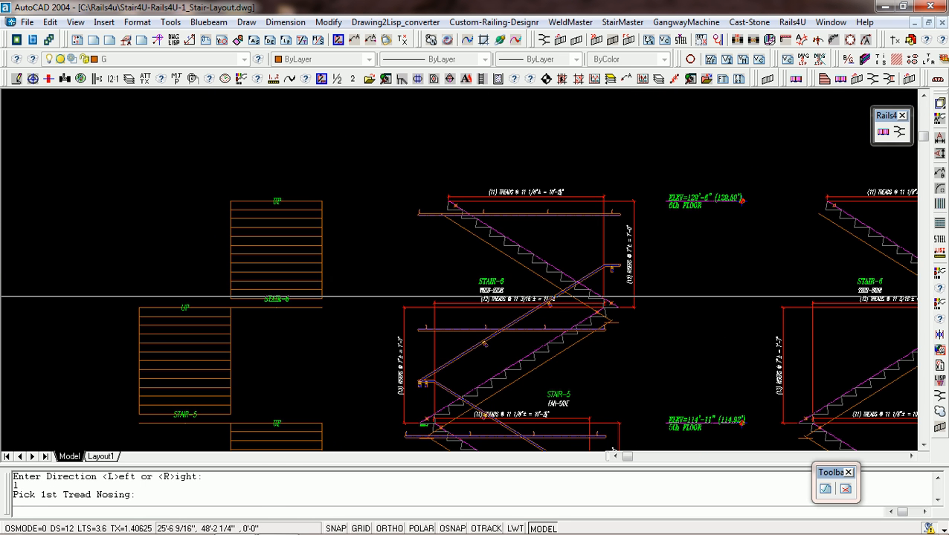
{"action": "scroll", "coordinate": [569, 301], "scroll_direction": "up", "scroll_amount": 5}
{"action": "middle_click", "coordinate": [607, 306]}
{"action": "left_click", "coordinate": [607, 305]}
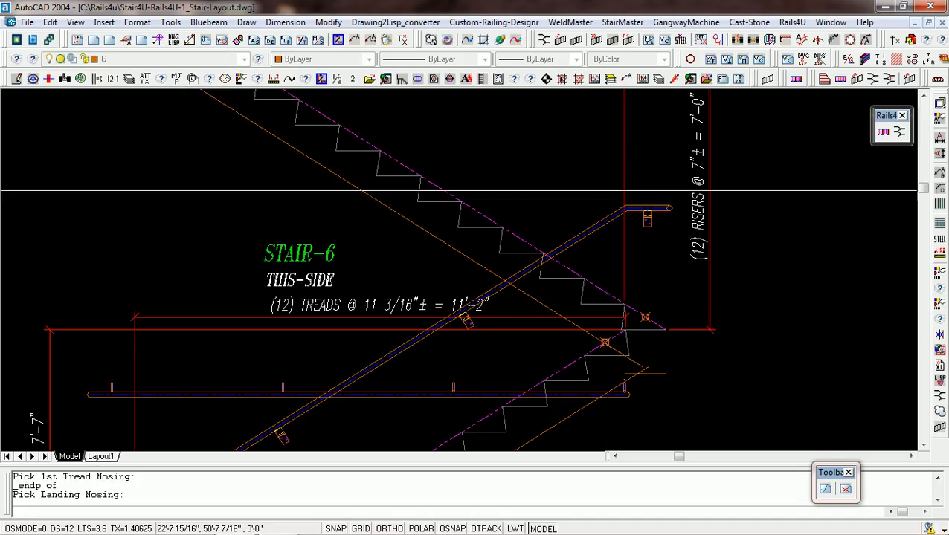
{"action": "middle_click", "coordinate": [322, 115]}
{"action": "left_click", "coordinate": [322, 115]}
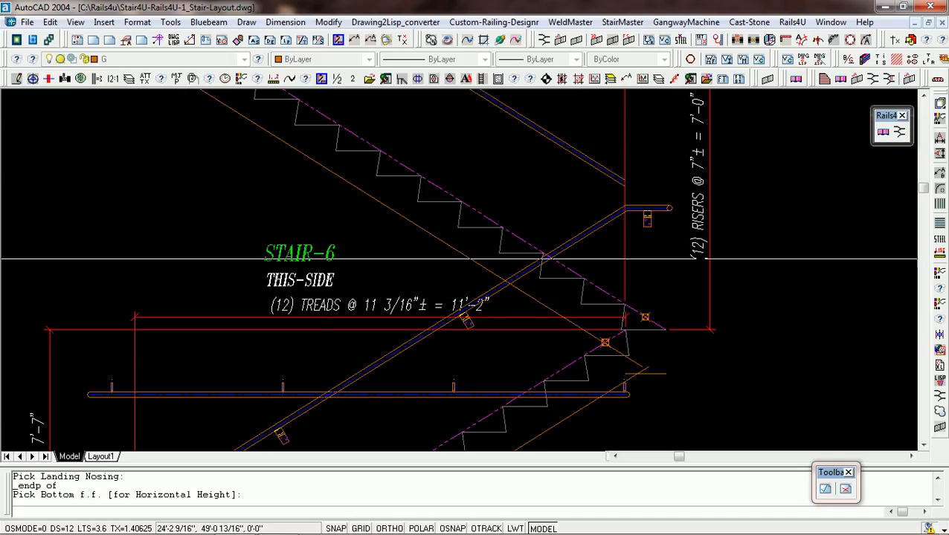
{"action": "middle_click", "coordinate": [604, 290]}
{"action": "left_click", "coordinate": [607, 292]}
{"action": "scroll", "coordinate": [607, 292], "scroll_direction": "down", "scroll_amount": 8}
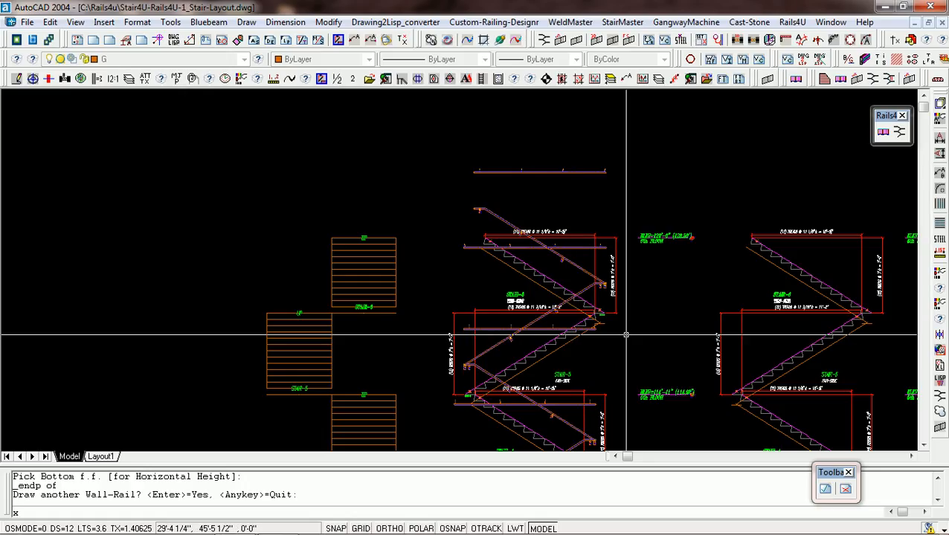
{"action": "key", "text": "Return"}
Reopen the Set Posts parameters, set the grab rail bracket to 5/8" rnd Bar with a Side-Mount base, and accept them.
{"action": "scroll", "coordinate": [588, 318], "scroll_direction": "down", "scroll_amount": 4}
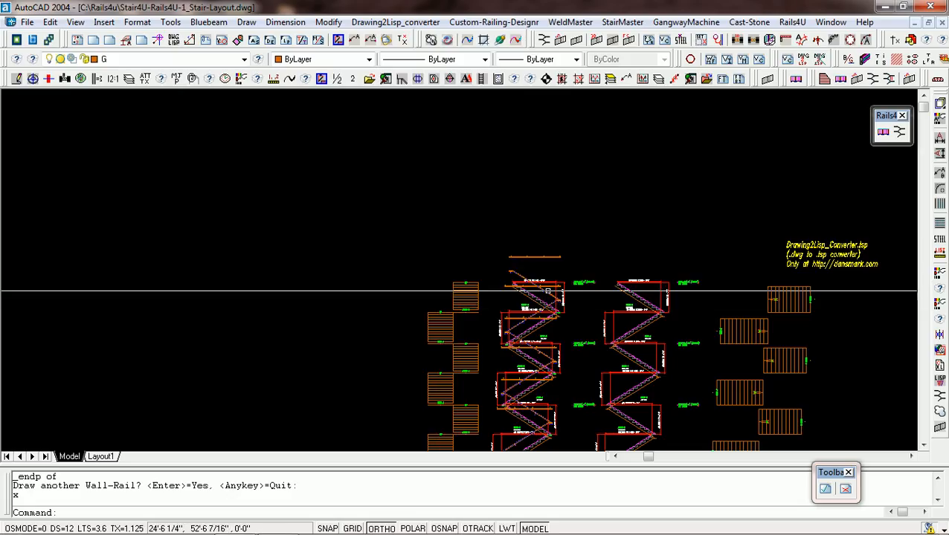
{"action": "scroll", "coordinate": [508, 265], "scroll_direction": "down", "scroll_amount": 2}
{"action": "scroll", "coordinate": [609, 317], "scroll_direction": "up", "scroll_amount": 1}
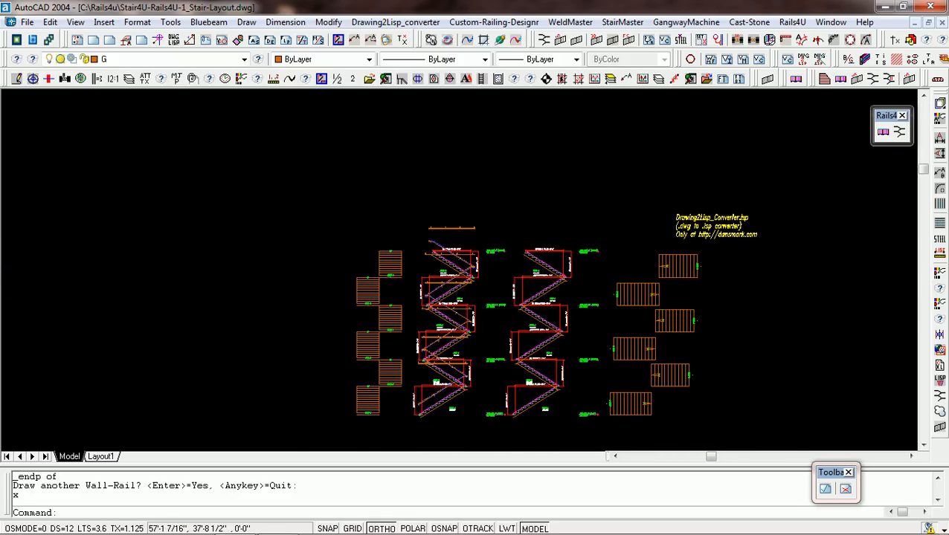
{"action": "scroll", "coordinate": [564, 313], "scroll_direction": "up", "scroll_amount": 1}
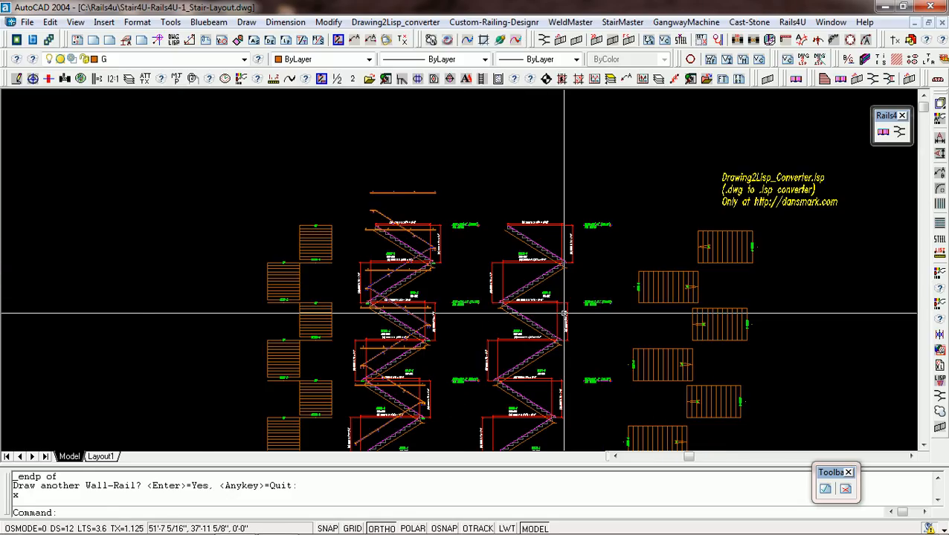
{"action": "middle_click", "coordinate": [564, 314]}
{"action": "middle_click", "coordinate": [564, 313]}
{"action": "scroll", "coordinate": [496, 356], "scroll_direction": "up", "scroll_amount": 2}
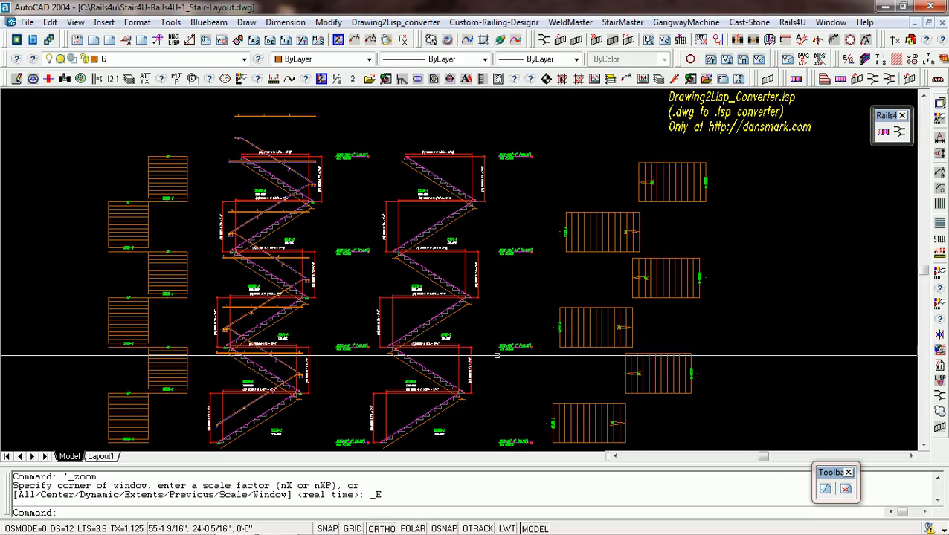
{"action": "left_click", "coordinate": [908, 78]}
{"action": "left_click", "coordinate": [407, 262]}
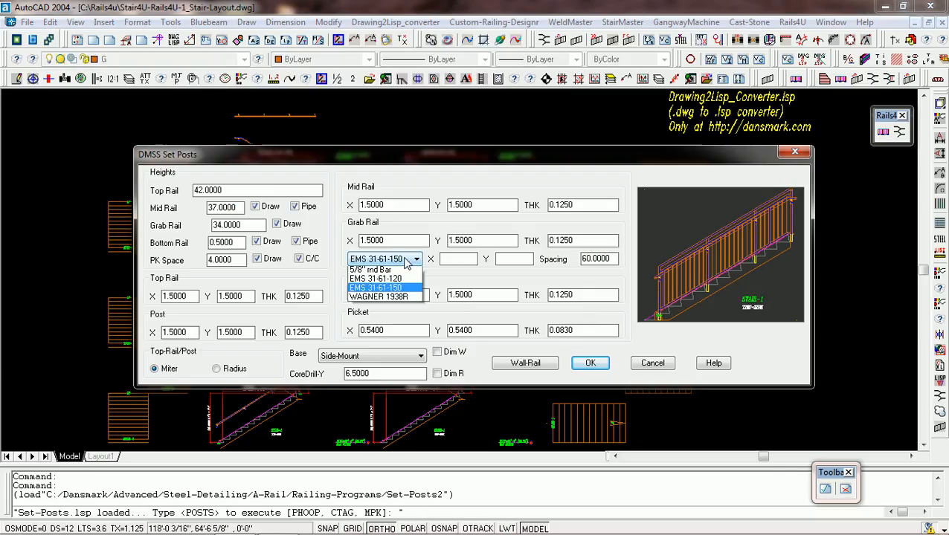
{"action": "left_click", "coordinate": [405, 269]}
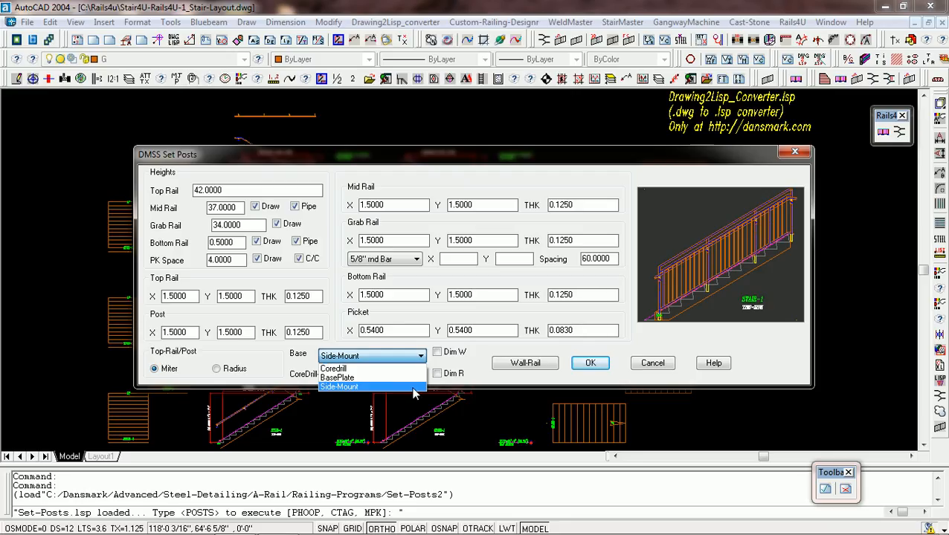
{"action": "left_click", "coordinate": [414, 387]}
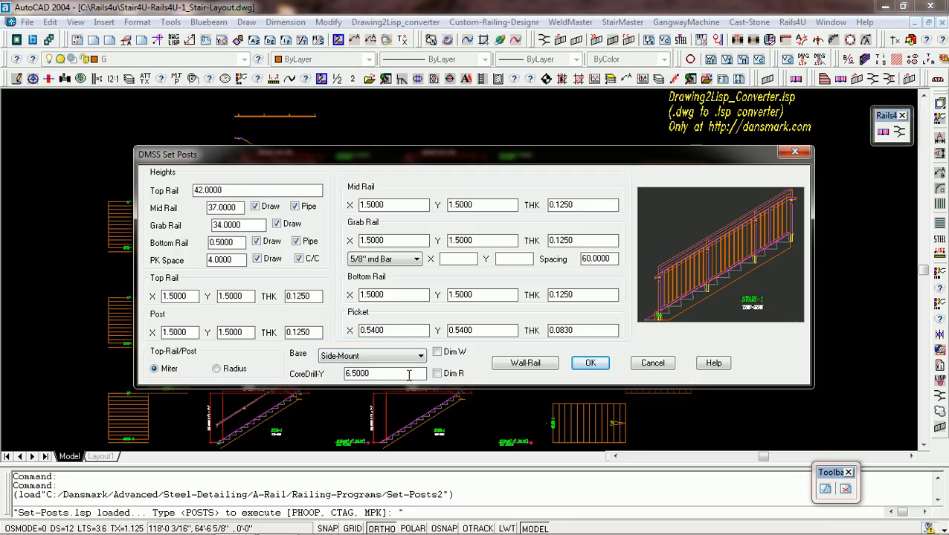
{"action": "left_click", "coordinate": [589, 363]}
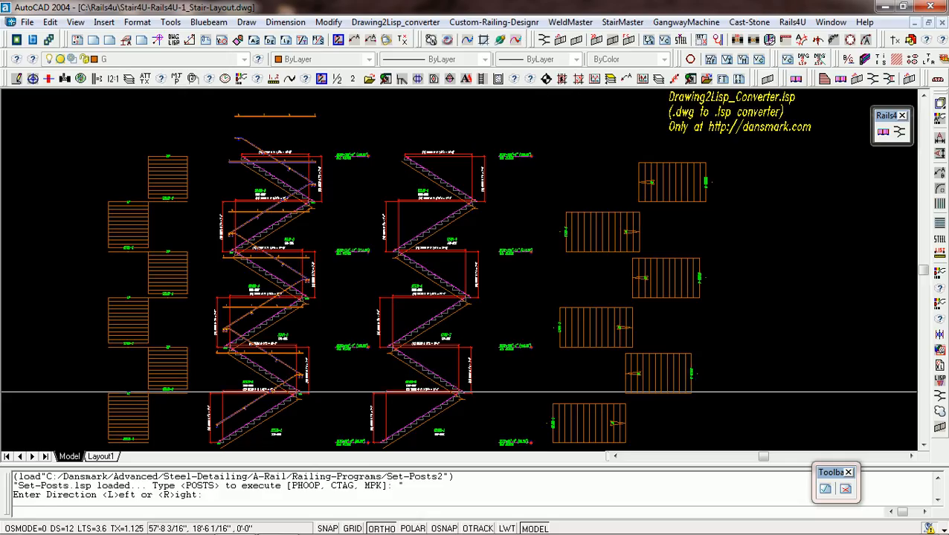
Place the first right-direction post on Stair-1 of the right elevation, offset 2.5 to the right of its first tread nosing.
{"action": "type", "text": "r"}
{"action": "key", "text": "Return"}
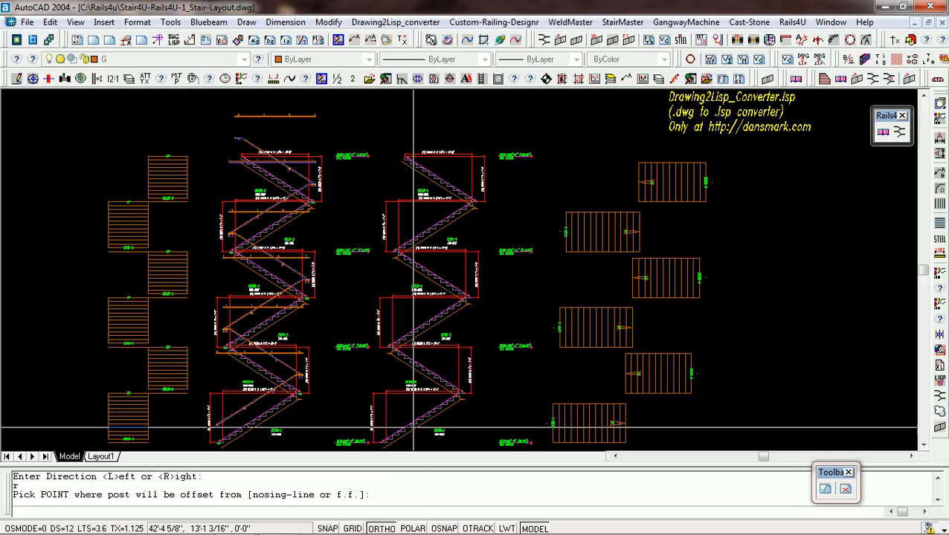
{"action": "scroll", "coordinate": [394, 383], "scroll_direction": "up", "scroll_amount": 5}
{"action": "scroll", "coordinate": [430, 385], "scroll_direction": "down", "scroll_amount": 5}
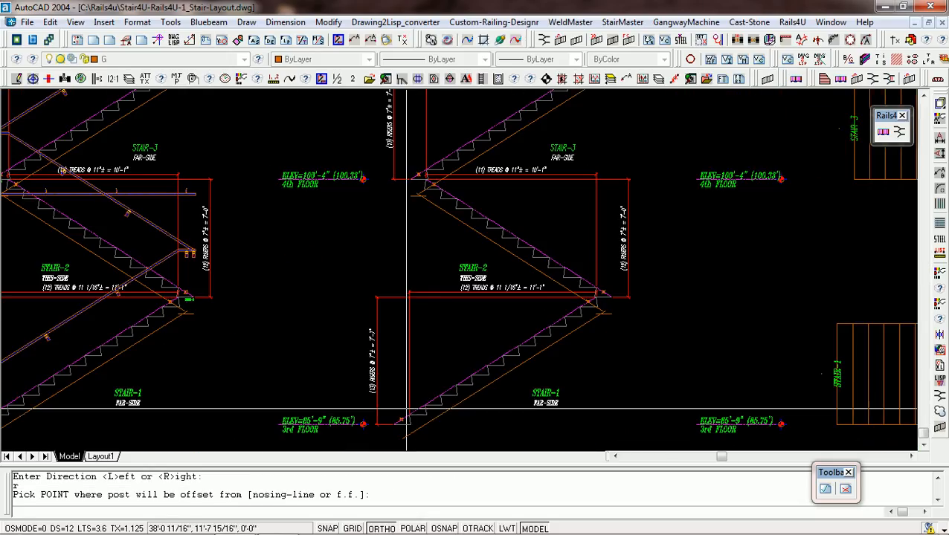
{"action": "scroll", "coordinate": [421, 424], "scroll_direction": "up", "scroll_amount": 6}
{"action": "left_click", "coordinate": [425, 427]}
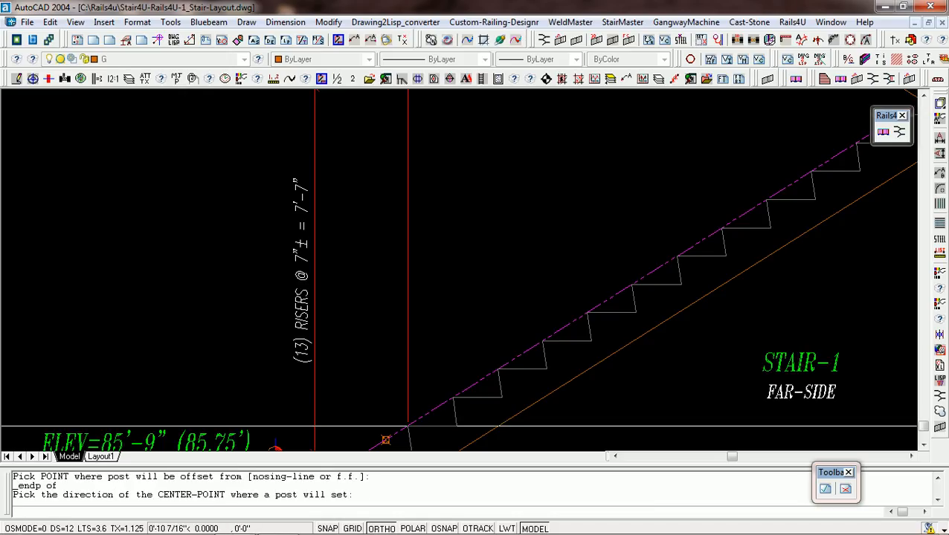
{"action": "left_click", "coordinate": [538, 428]}
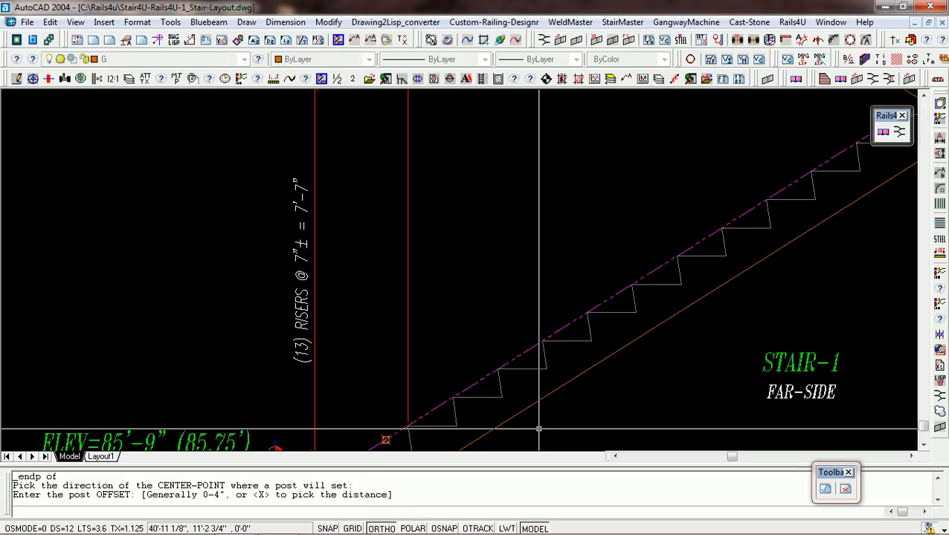
{"action": "type", "text": "2.5"}
{"action": "key", "text": "Return"}
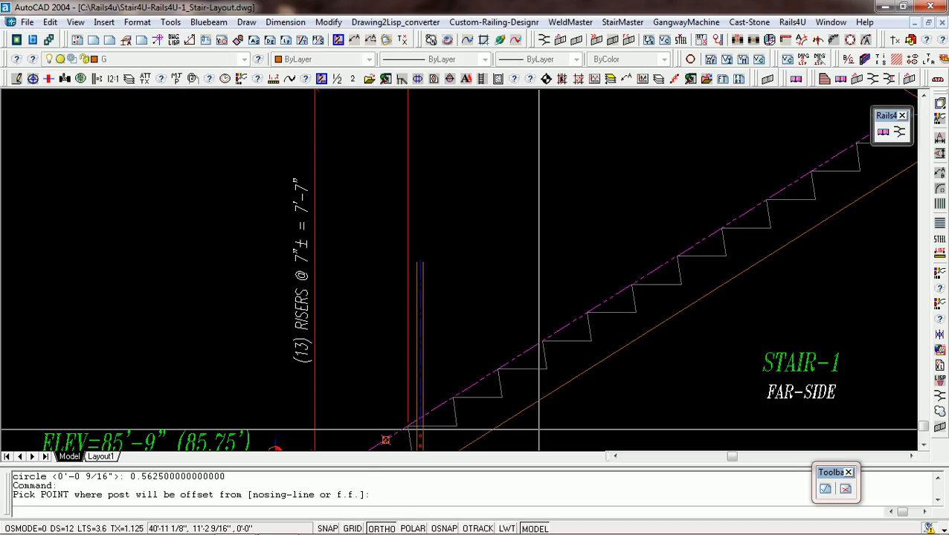
Place two intermediate posts on Stair-1 at tread nosings one-third and two-thirds up the flight, reusing the previous offset.
{"action": "scroll", "coordinate": [536, 424], "scroll_direction": "down", "scroll_amount": 4}
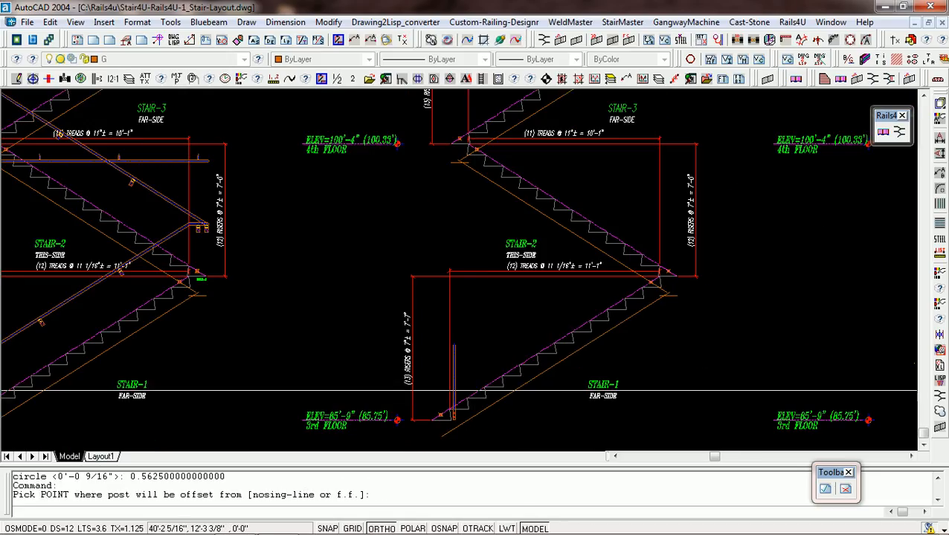
{"action": "left_click", "coordinate": [521, 365]}
{"action": "left_click", "coordinate": [545, 368]}
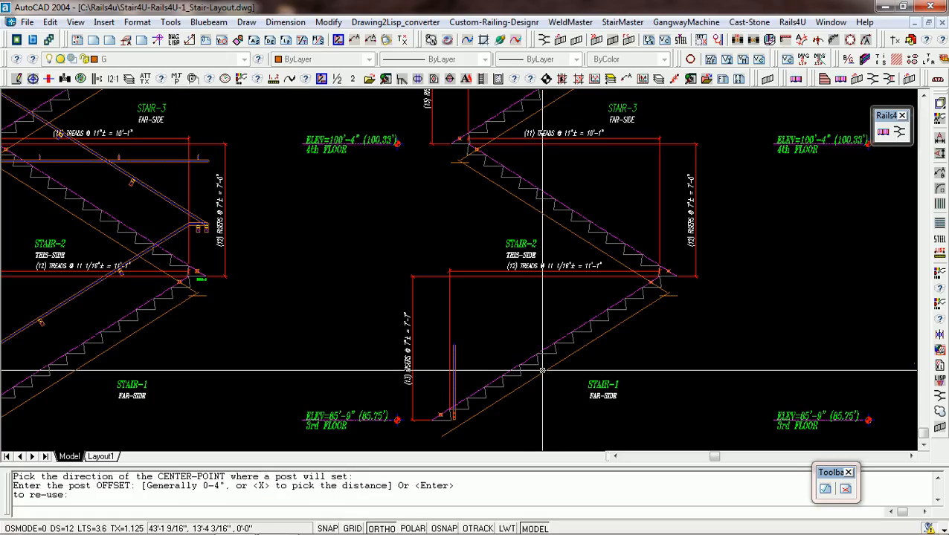
{"action": "key", "text": "Return"}
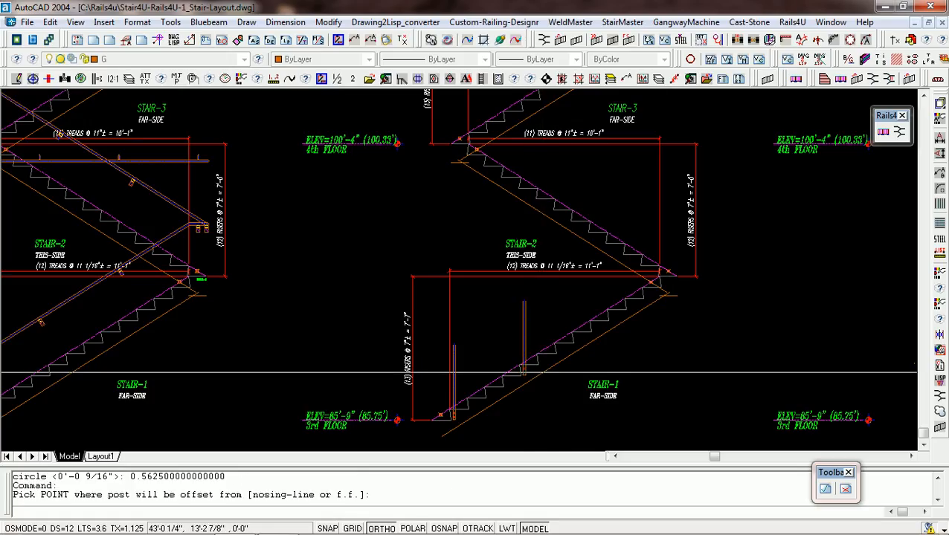
{"action": "left_click", "coordinate": [589, 320]}
{"action": "left_click", "coordinate": [595, 324]}
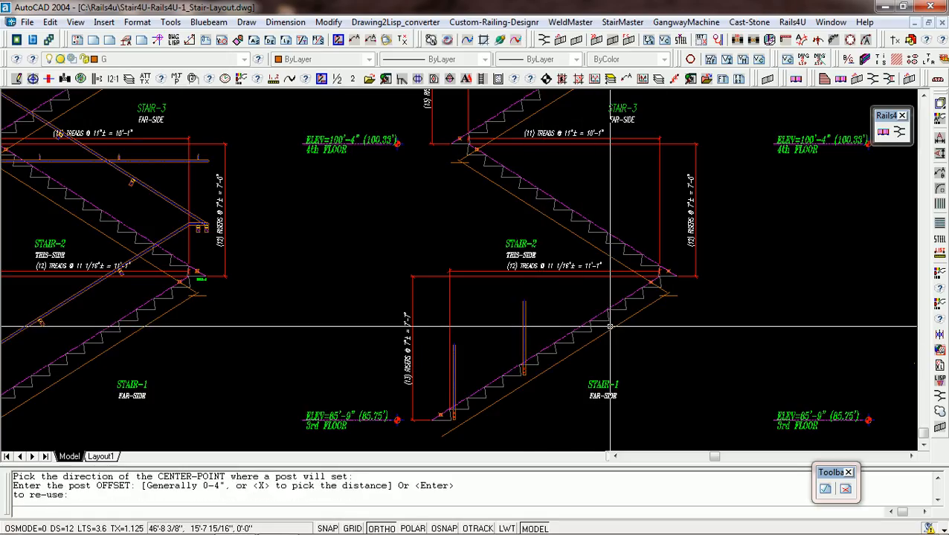
{"action": "key", "text": "Return"}
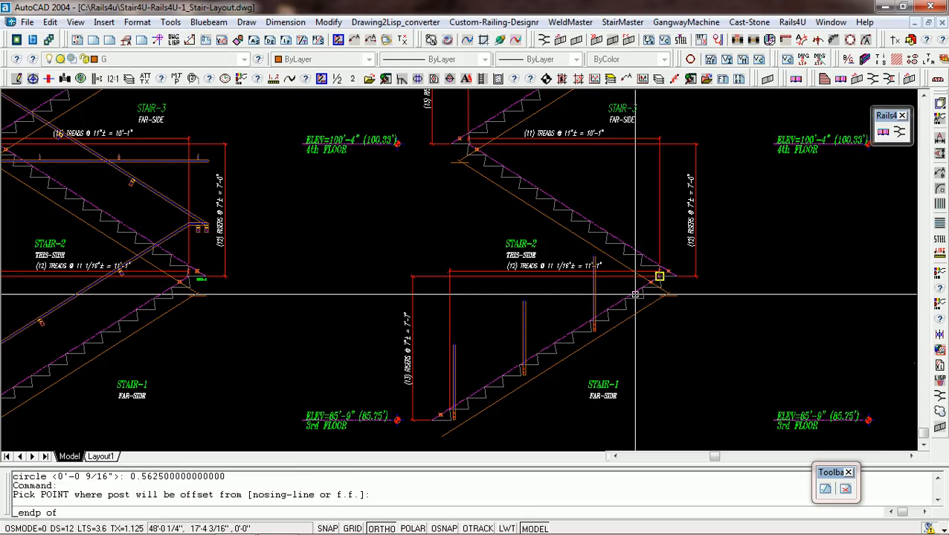
Place a post at the upper landing of Stair-1, offset 3 to the right of the landing nosing.
{"action": "left_click", "coordinate": [654, 281]}
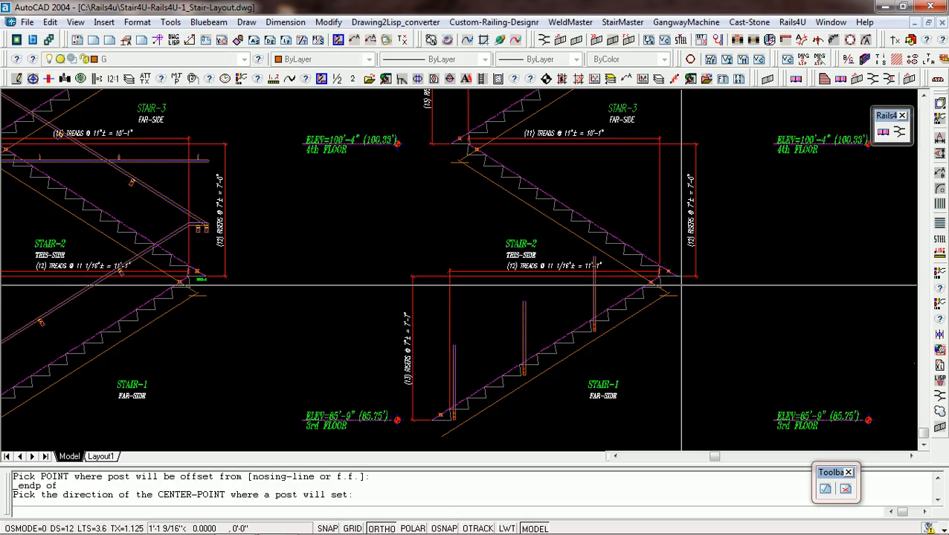
{"action": "left_click", "coordinate": [679, 284]}
{"action": "type", "text": "3"}
{"action": "key", "text": "Return"}
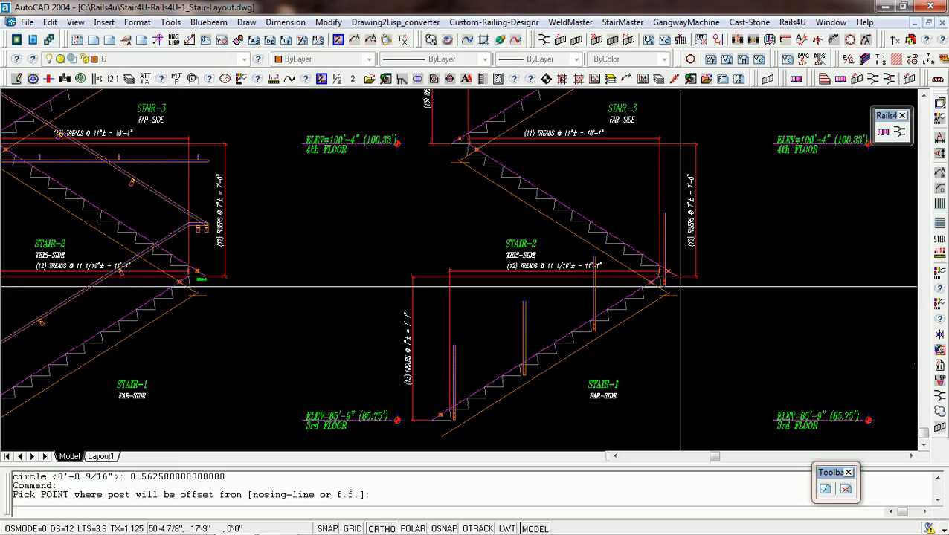
Finish setting Stair-1's posts and end its top rail at a picked point on the upper landing post's center-line.
{"action": "left_click", "coordinate": [680, 285]}
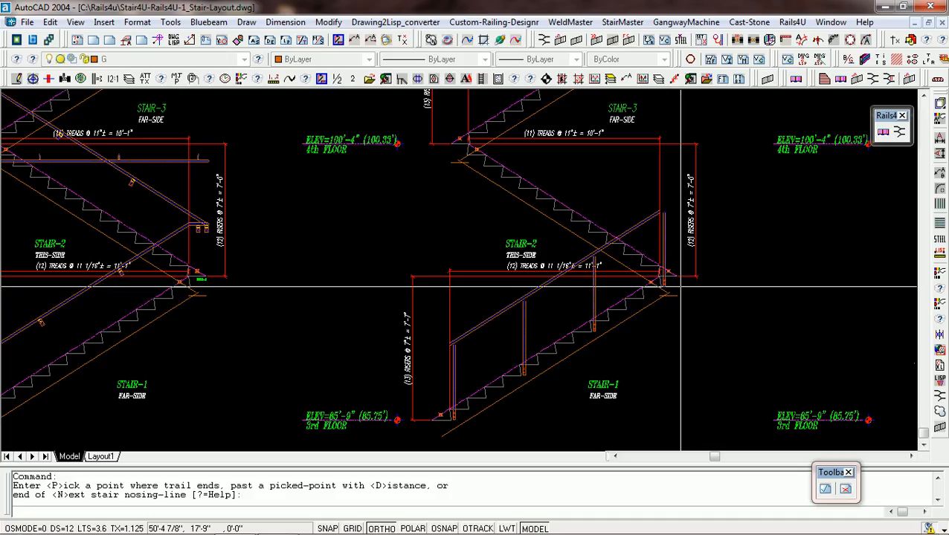
{"action": "scroll", "coordinate": [674, 283], "scroll_direction": "up", "scroll_amount": 3}
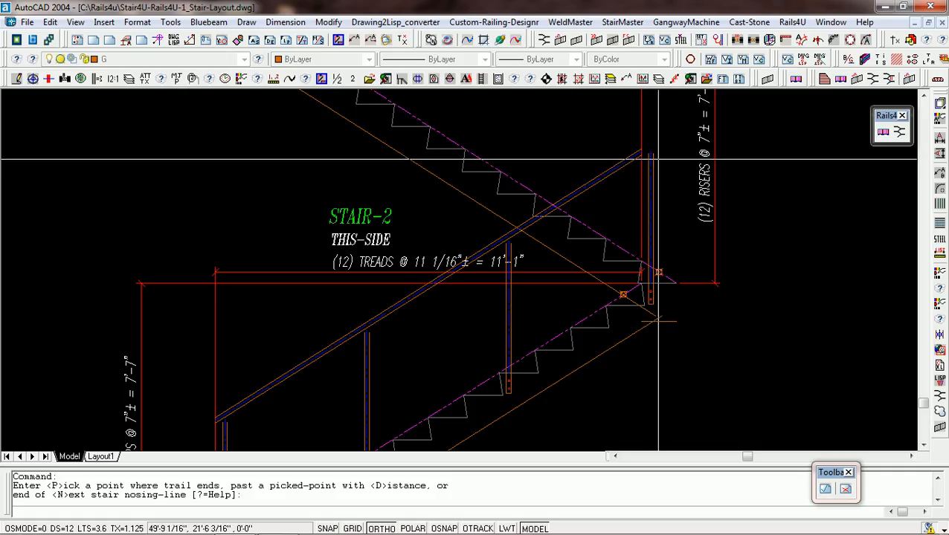
{"action": "key", "text": "Return"}
{"action": "scroll", "coordinate": [651, 153], "scroll_direction": "up", "scroll_amount": 5}
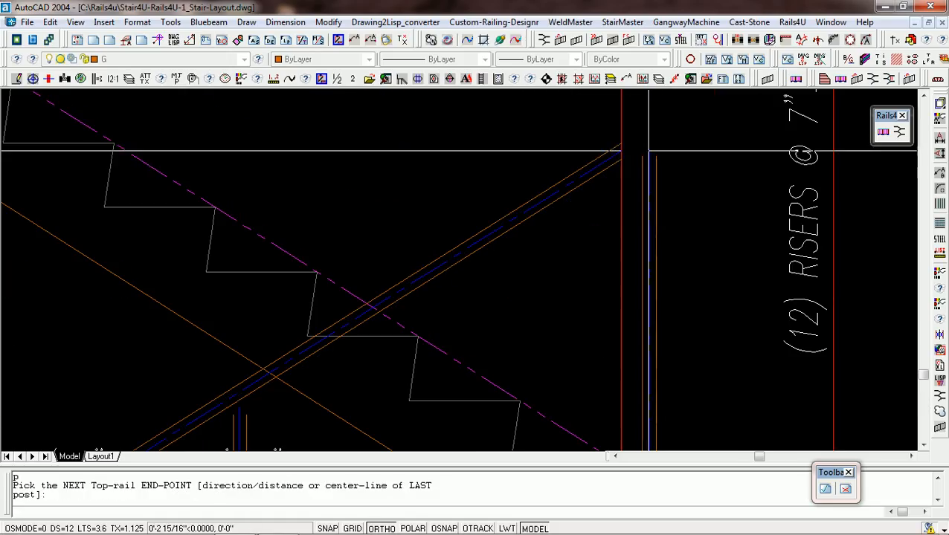
{"action": "middle_click", "coordinate": [649, 160]}
{"action": "left_click", "coordinate": [649, 160]}
{"action": "scroll", "coordinate": [649, 160], "scroll_direction": "down", "scroll_amount": 2}
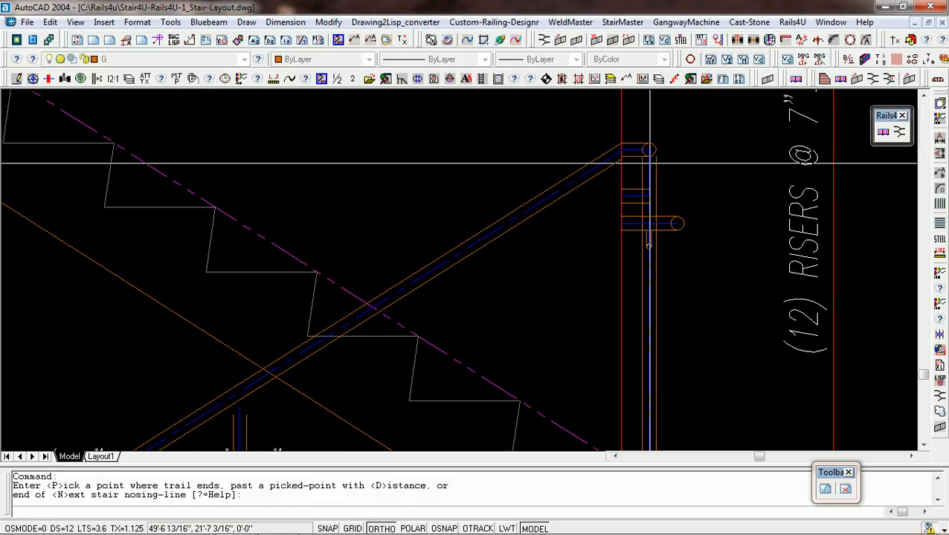
Accept the defaults for the remaining rail end to generate Stair-1's complete guardrail with pickets.
{"action": "scroll", "coordinate": [649, 160], "scroll_direction": "down", "scroll_amount": 3}
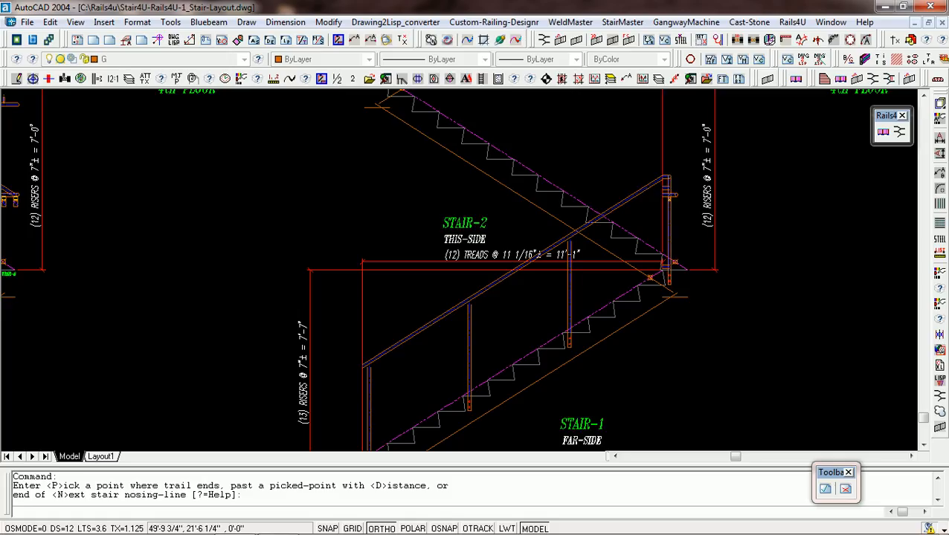
{"action": "left_click", "coordinate": [684, 212]}
{"action": "left_click", "coordinate": [686, 213]}
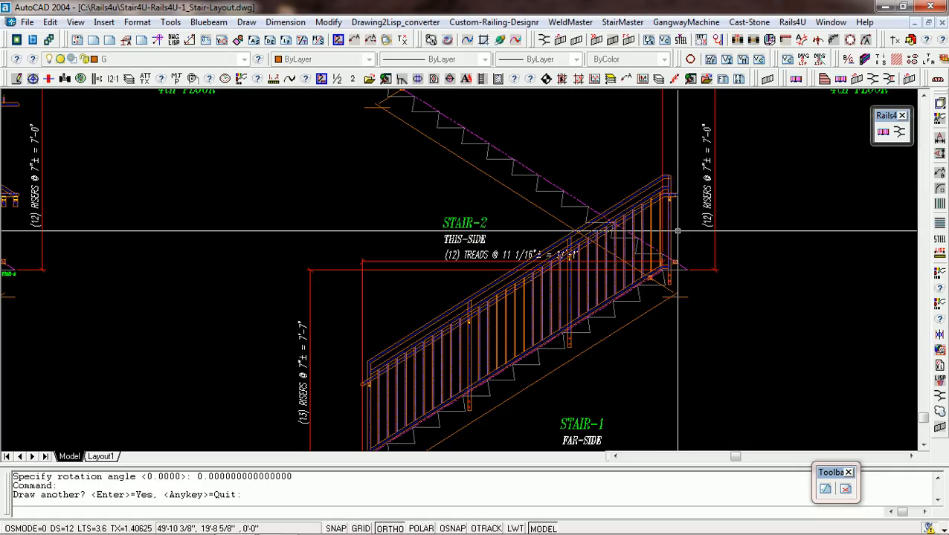
Start another guardrail in the left direction and place Stair-2's first post, offset 3 to the left of its lowest tread nosing.
{"action": "scroll", "coordinate": [678, 231], "scroll_direction": "down", "scroll_amount": 4}
{"action": "scroll", "coordinate": [549, 267], "scroll_direction": "up", "scroll_amount": 2}
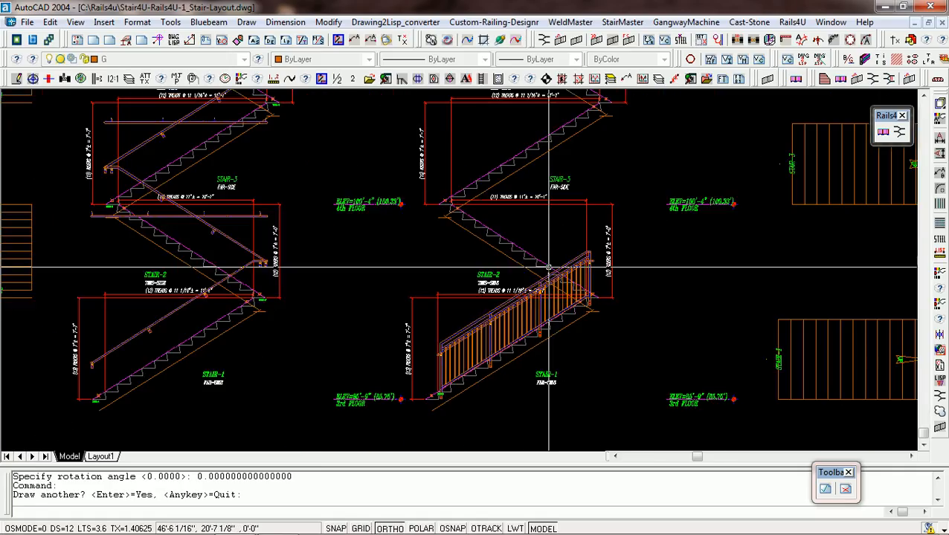
{"action": "scroll", "coordinate": [587, 242], "scroll_direction": "up", "scroll_amount": 3}
{"action": "key", "text": "Return"}
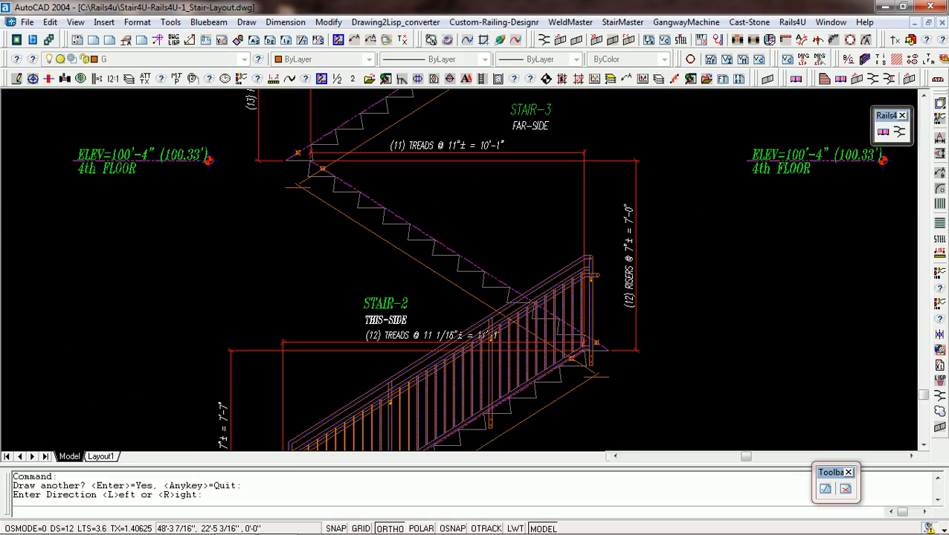
{"action": "type", "text": "l"}
{"action": "key", "text": "Return"}
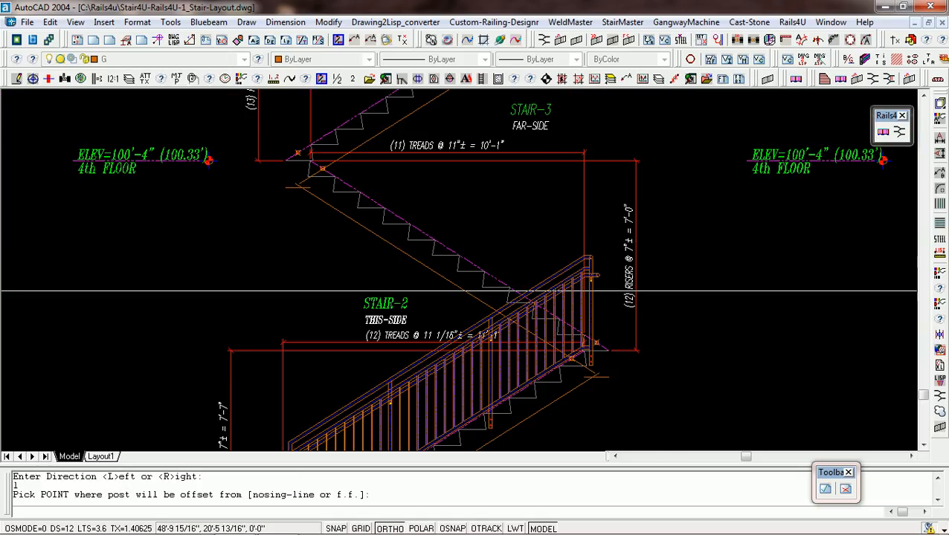
{"action": "scroll", "coordinate": [484, 361], "scroll_direction": "up", "scroll_amount": 4}
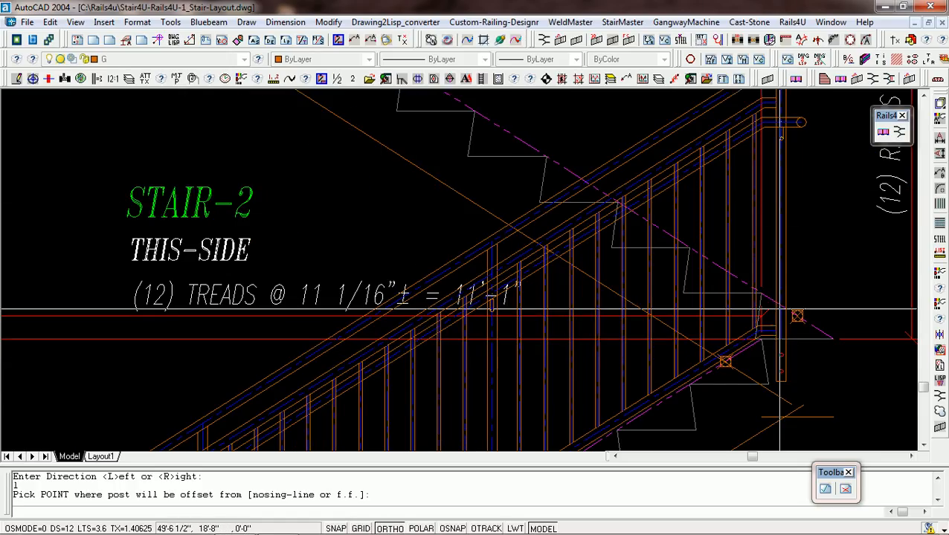
{"action": "middle_click", "coordinate": [743, 295]}
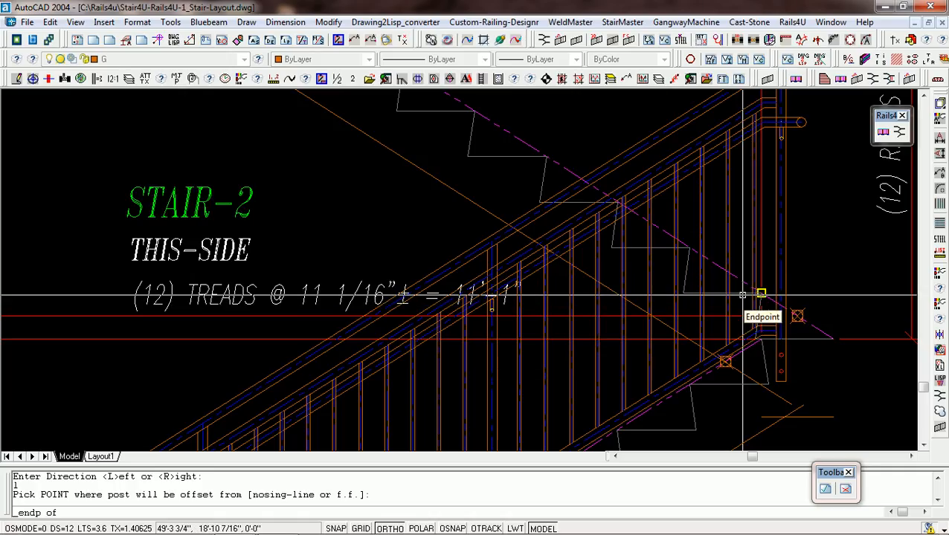
{"action": "left_click", "coordinate": [742, 295]}
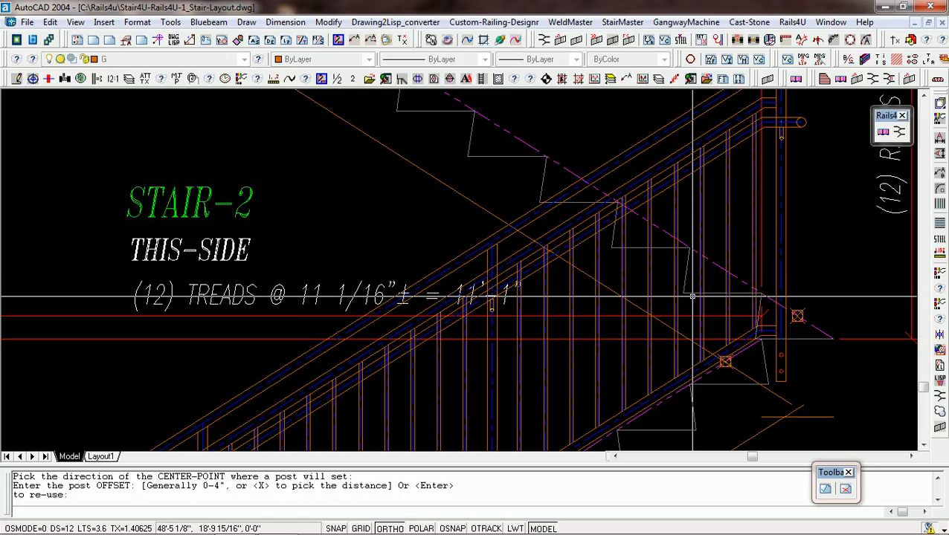
{"action": "type", "text": "3"}
{"action": "key", "text": "Return"}
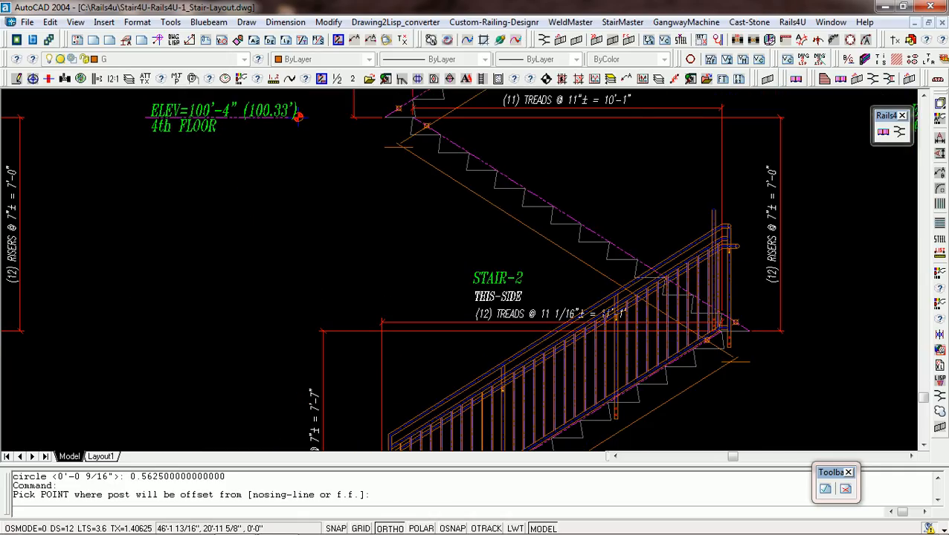
Place two intermediate posts on Stair-2 to the left of its fifth and eighth tread nosings, reusing the previous offset.
{"action": "middle_click", "coordinate": [607, 241]}
{"action": "left_click", "coordinate": [606, 242]}
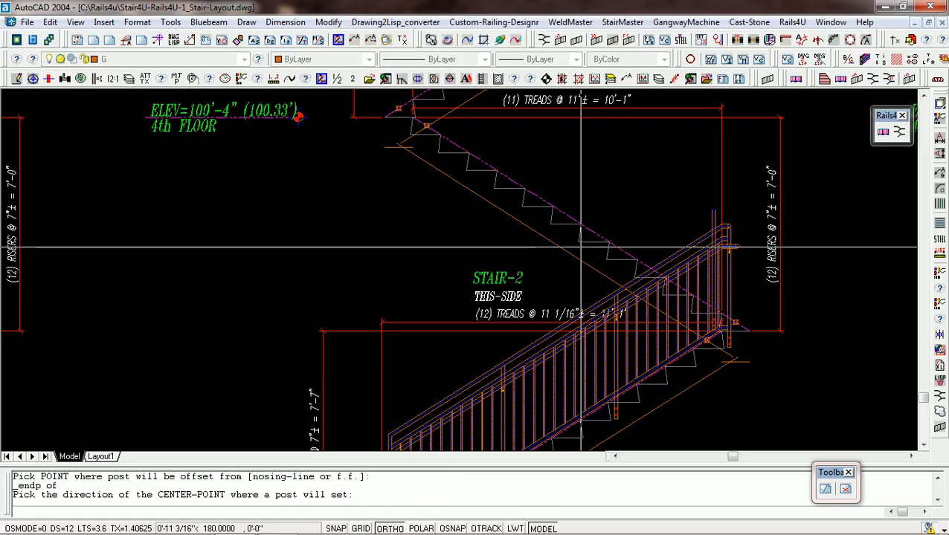
{"action": "left_click", "coordinate": [580, 245]}
{"action": "key", "text": "Return"}
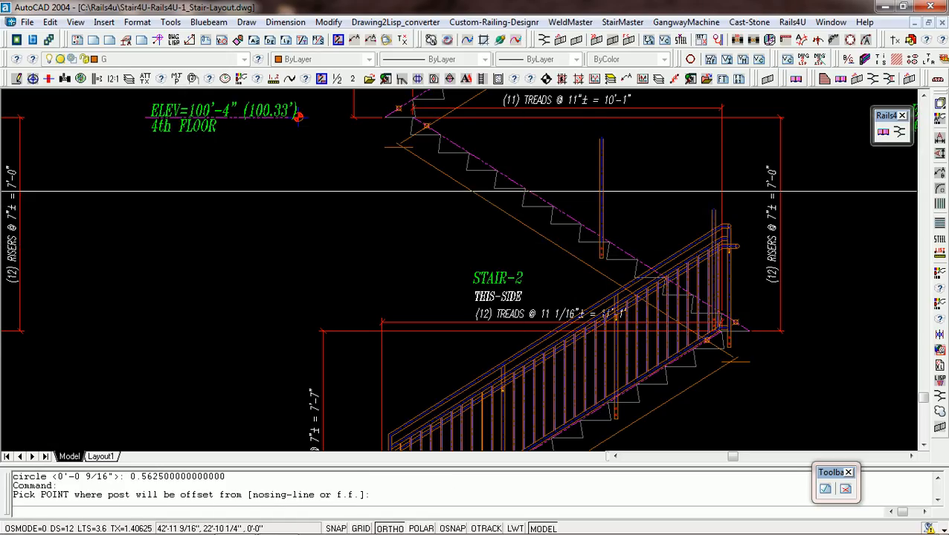
{"action": "middle_click", "coordinate": [528, 188]}
{"action": "left_click", "coordinate": [526, 188]}
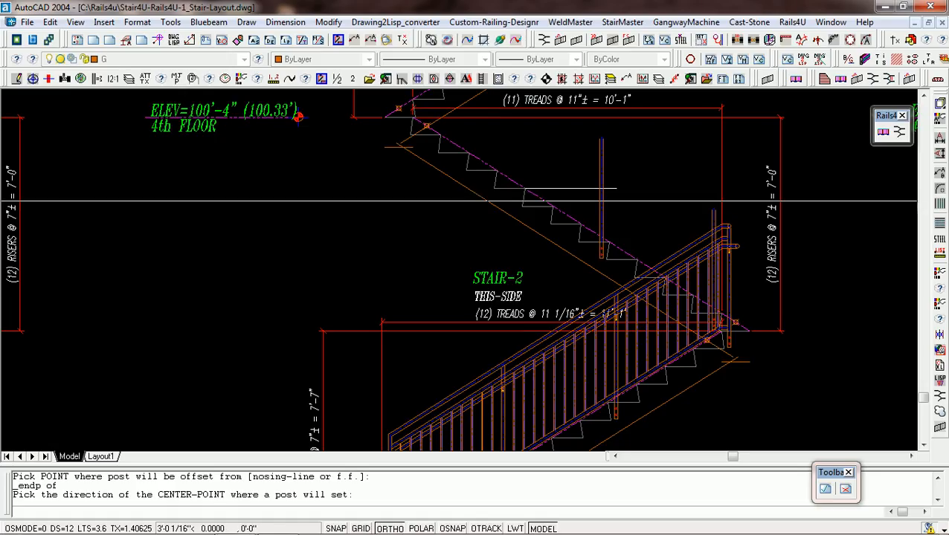
{"action": "left_click", "coordinate": [449, 215]}
{"action": "key", "text": "Return"}
Place a post at Stair-2's upper landing, left of the landing nosing at the 4th floor, reusing the previous offset.
{"action": "scroll", "coordinate": [500, 266], "scroll_direction": "down", "scroll_amount": 2}
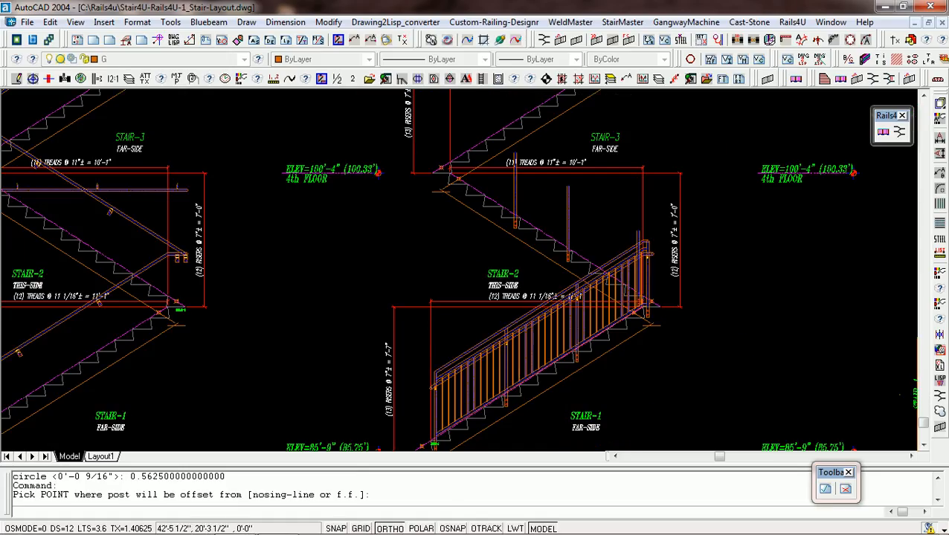
{"action": "scroll", "coordinate": [453, 175], "scroll_direction": "up", "scroll_amount": 3}
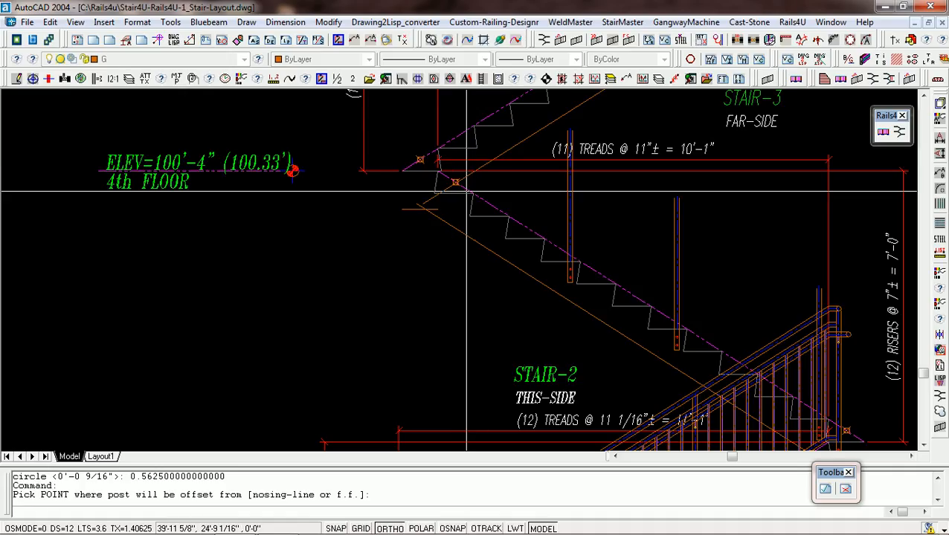
{"action": "middle_click", "coordinate": [440, 185]}
{"action": "left_click", "coordinate": [438, 172]}
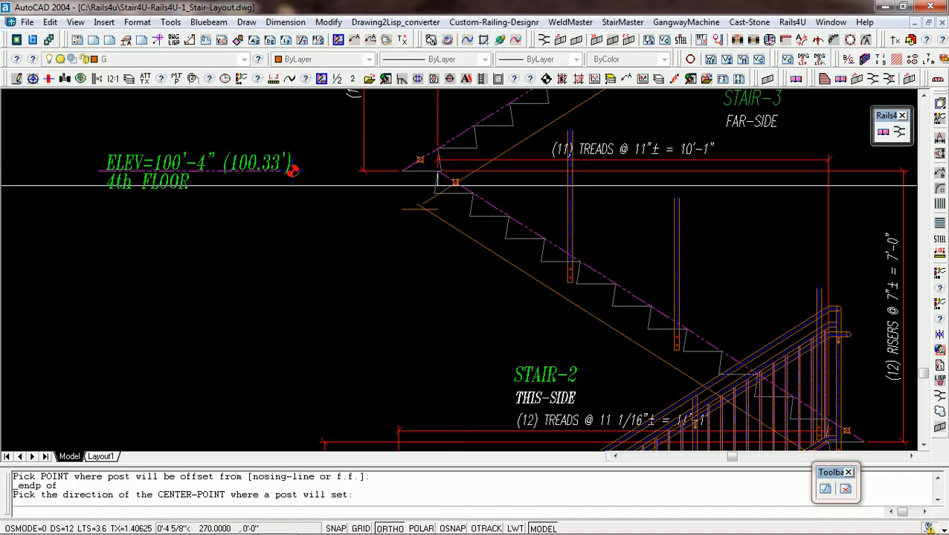
{"action": "left_click", "coordinate": [389, 186]}
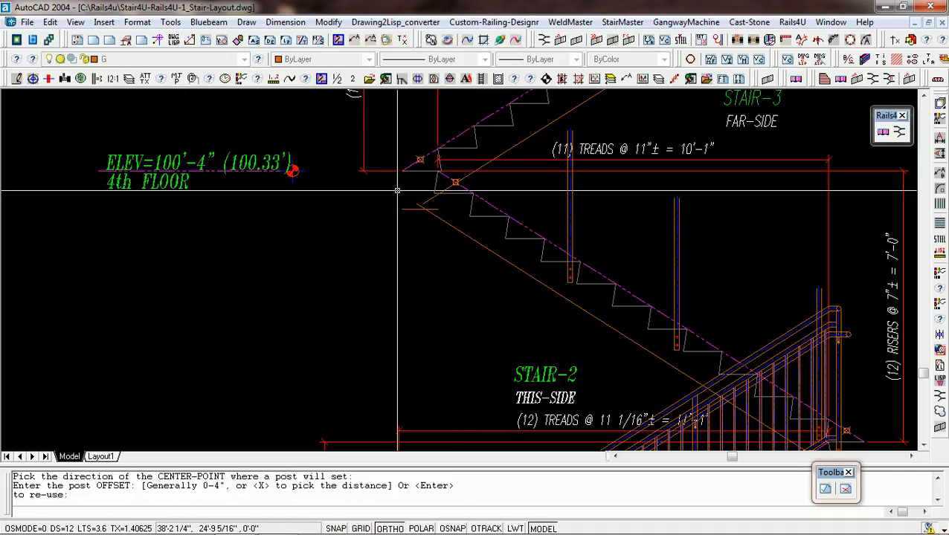
{"action": "key", "text": "Return"}
Finish Stair-2's posts and end its upper rails with the Next-stair option at the lower end of Stair-3's nosing line, taking the floor height there.
{"action": "scroll", "coordinate": [436, 231], "scroll_direction": "down", "scroll_amount": 4}
{"action": "scroll", "coordinate": [433, 156], "scroll_direction": "up", "scroll_amount": 3}
{"action": "key", "text": "Return"}
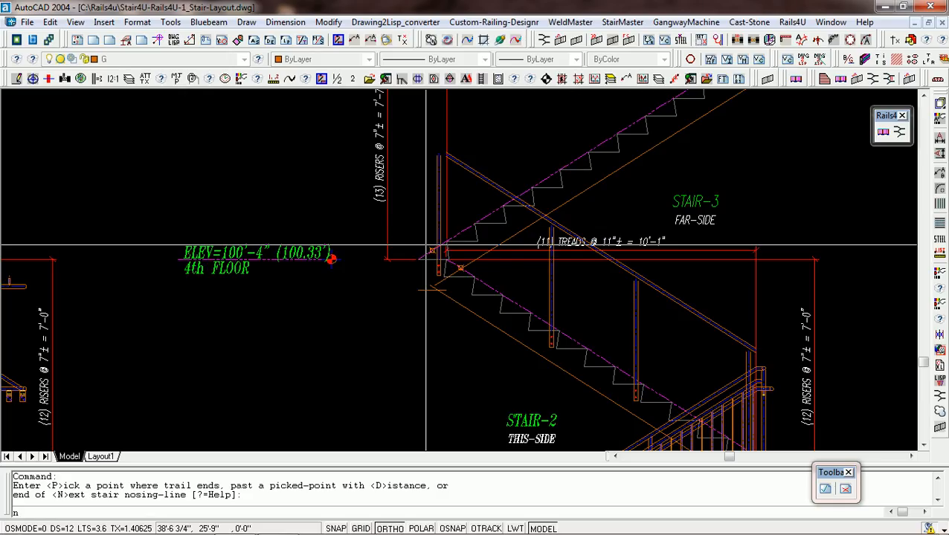
{"action": "key", "text": "BackSpace"}
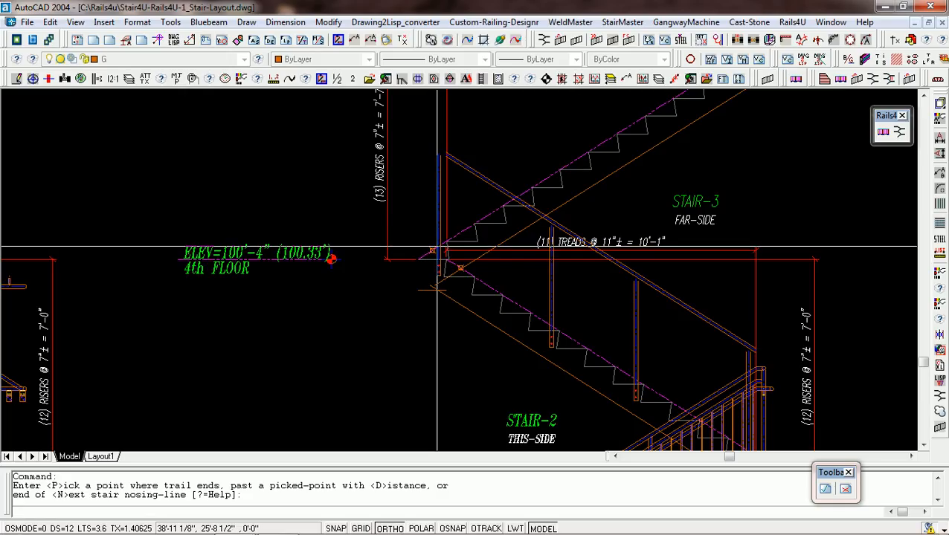
{"action": "type", "text": "N"}
{"action": "key", "text": "Return"}
{"action": "scroll", "coordinate": [425, 257], "scroll_direction": "up", "scroll_amount": 2}
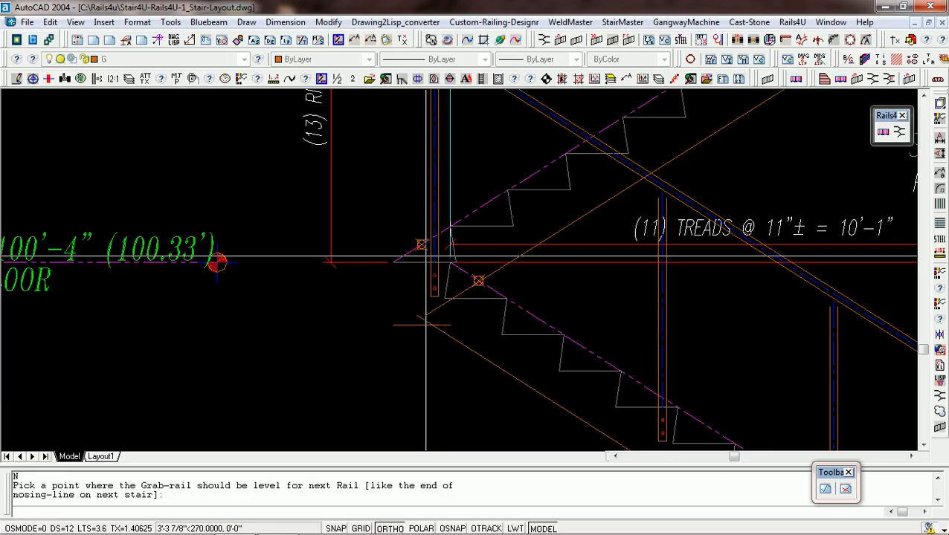
{"action": "left_click", "coordinate": [402, 261]}
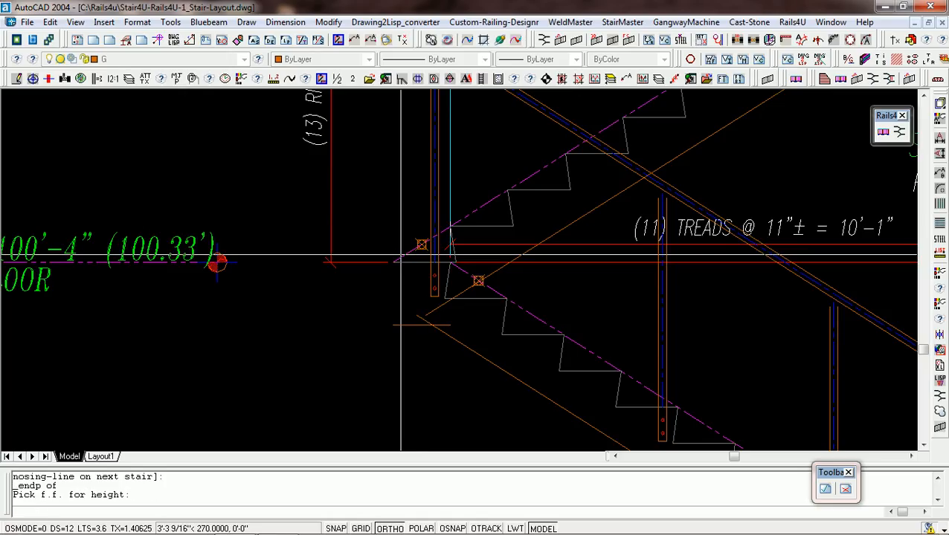
{"action": "left_click", "coordinate": [402, 261]}
Accept the defaults for Stair-2's lower rail end to generate its complete guardrail with pickets.
{"action": "scroll", "coordinate": [424, 257], "scroll_direction": "down", "scroll_amount": 2}
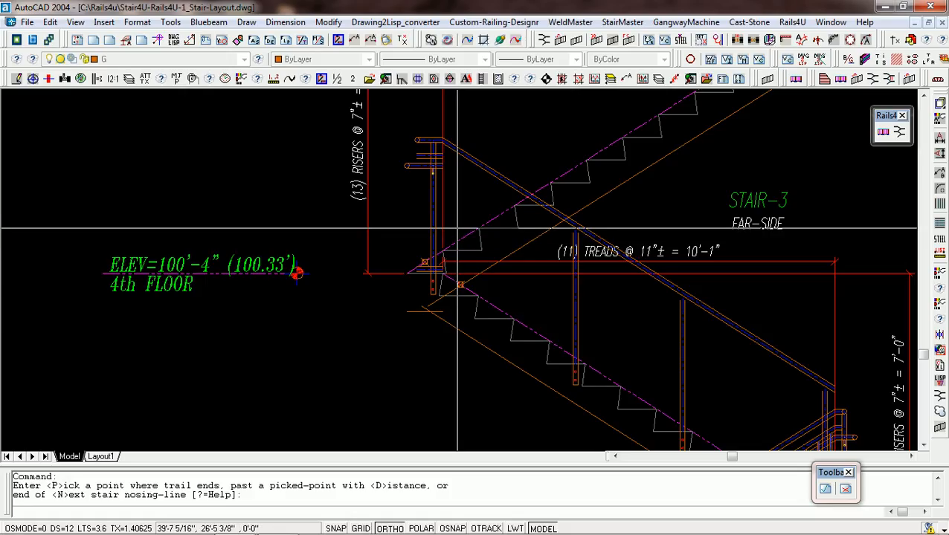
{"action": "scroll", "coordinate": [458, 220], "scroll_direction": "down", "scroll_amount": 2}
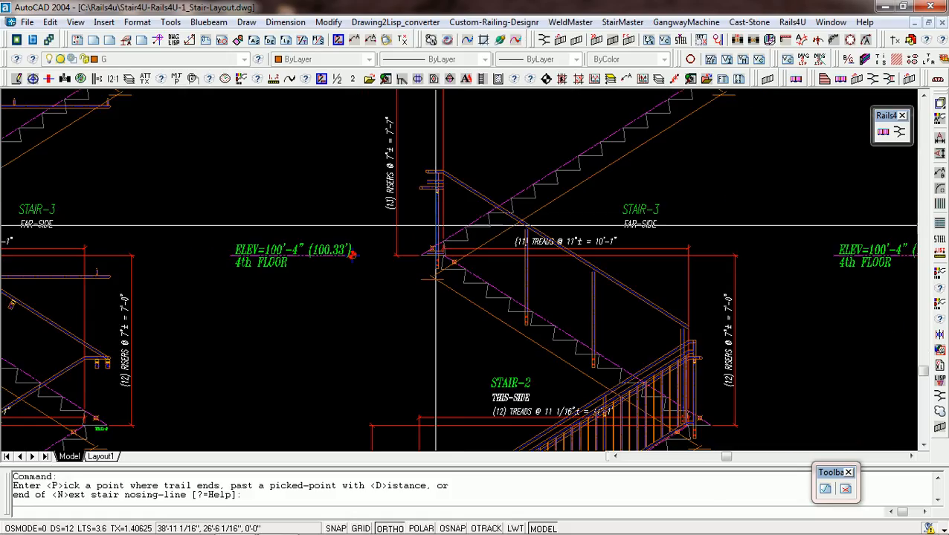
{"action": "left_click", "coordinate": [454, 208]}
{"action": "left_click", "coordinate": [453, 207]}
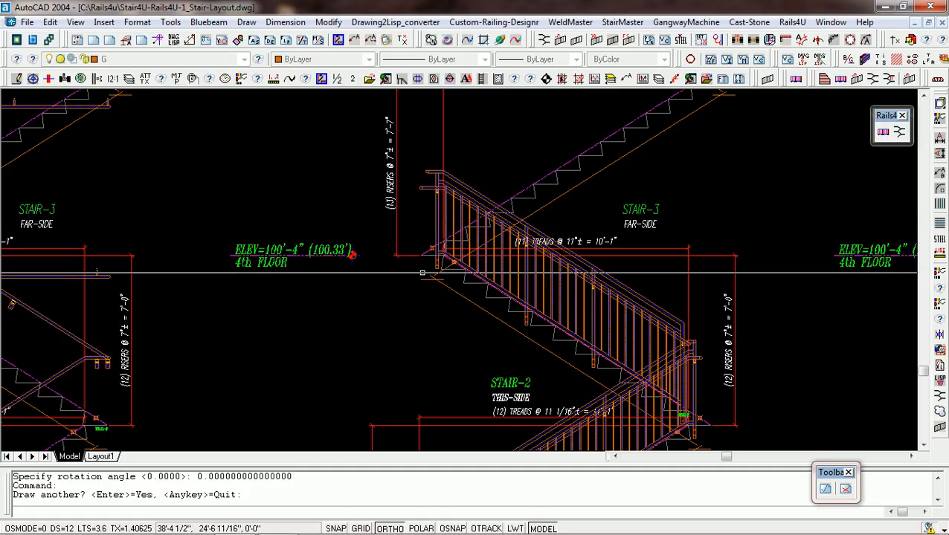
Start another guardrail in the right direction and place Stair-3's first post right of its lowest tread nosing, reusing the previous offset.
{"action": "scroll", "coordinate": [421, 277], "scroll_direction": "down", "scroll_amount": 3}
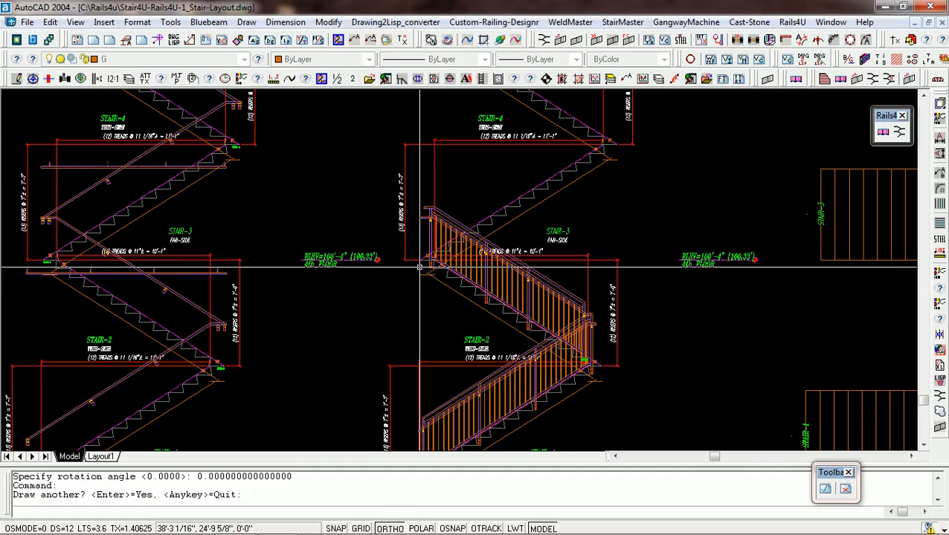
{"action": "scroll", "coordinate": [420, 243], "scroll_direction": "up", "scroll_amount": 4}
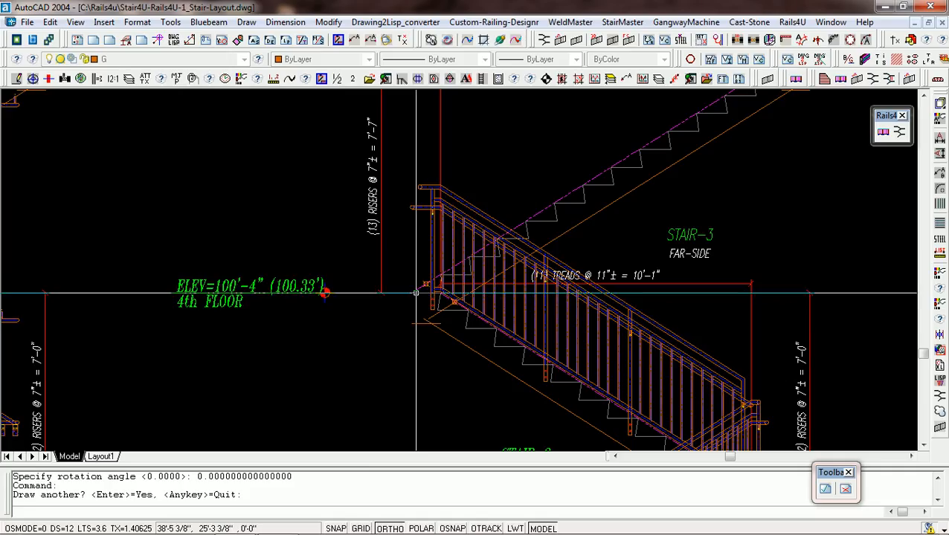
{"action": "scroll", "coordinate": [416, 293], "scroll_direction": "up", "scroll_amount": 2}
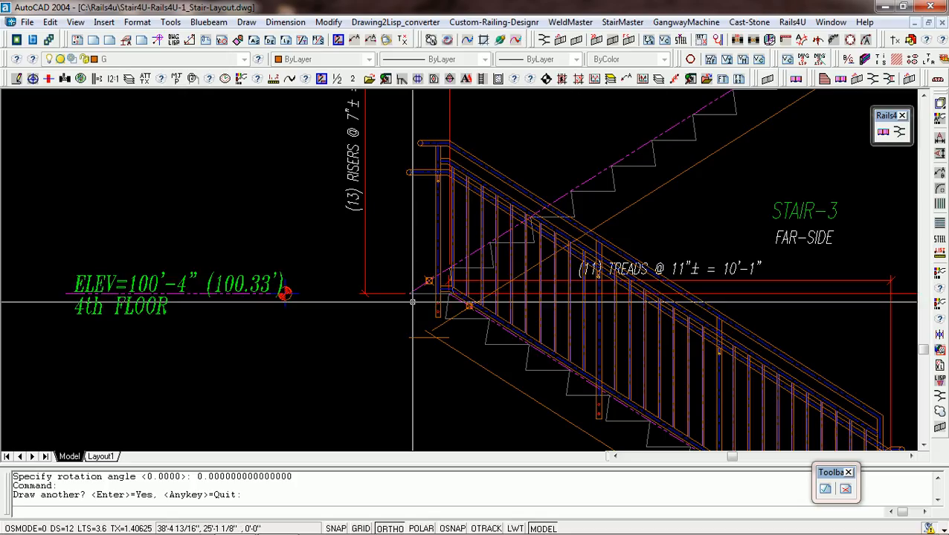
{"action": "scroll", "coordinate": [412, 302], "scroll_direction": "down", "scroll_amount": 2}
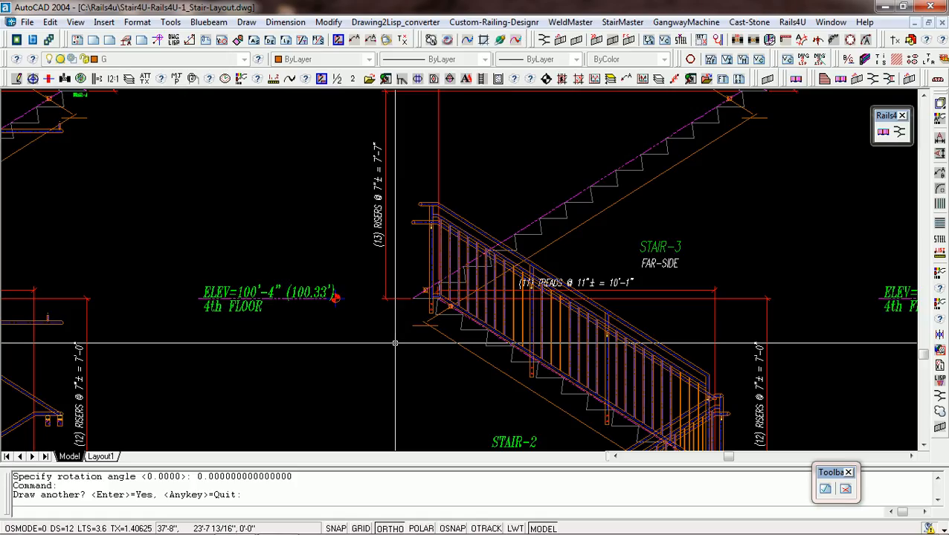
{"action": "key", "text": "Return"}
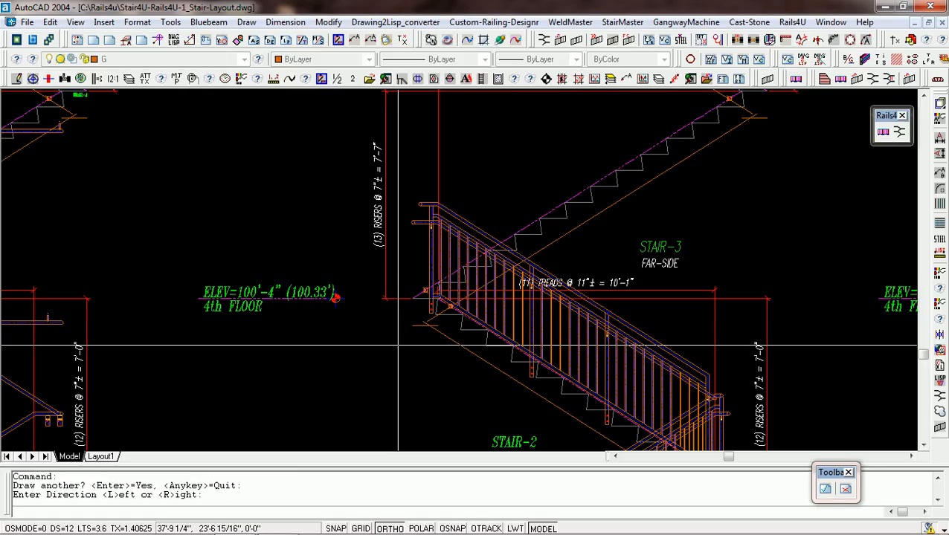
{"action": "type", "text": "R"}
{"action": "key", "text": "Return"}
{"action": "scroll", "coordinate": [451, 290], "scroll_direction": "up", "scroll_amount": 5}
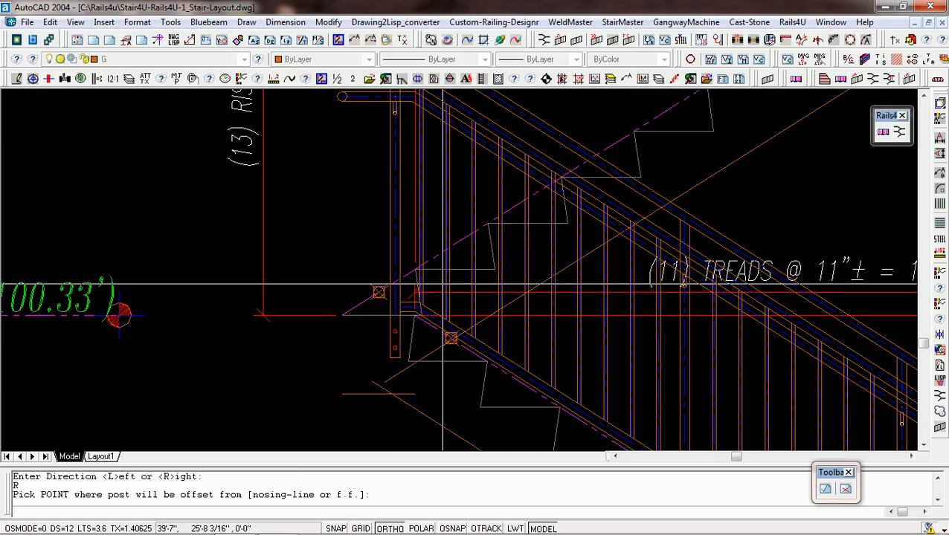
{"action": "left_click", "coordinate": [435, 270]}
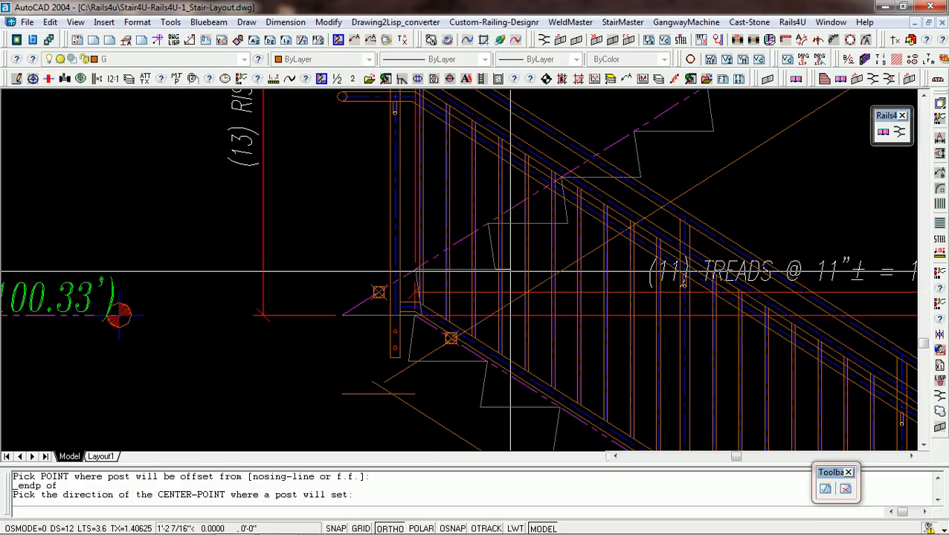
{"action": "left_click", "coordinate": [510, 271]}
{"action": "key", "text": "Return"}
{"action": "scroll", "coordinate": [475, 325], "scroll_direction": "down", "scroll_amount": 5}
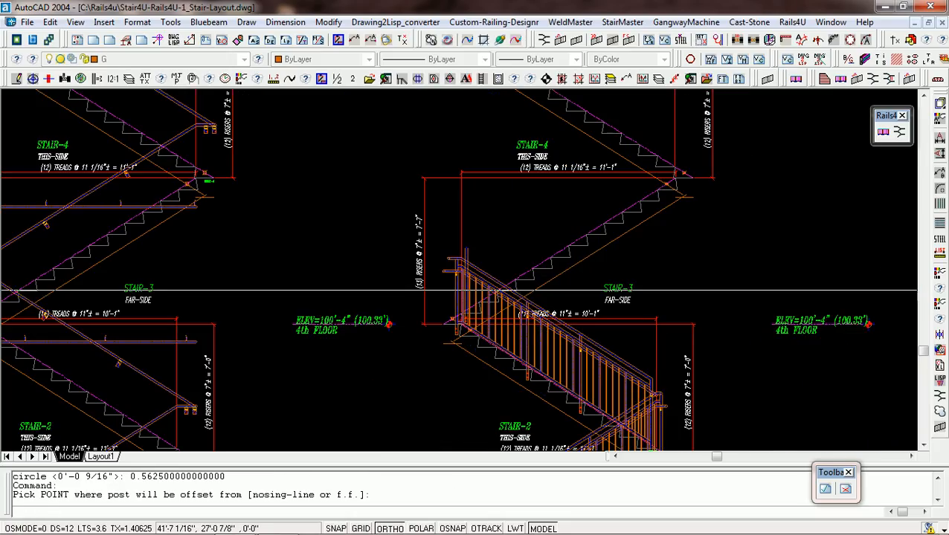
Place two intermediate posts on Stair-3, right of the fifth and ninth tread nosings, reusing the previous offset.
{"action": "left_click", "coordinate": [546, 269]}
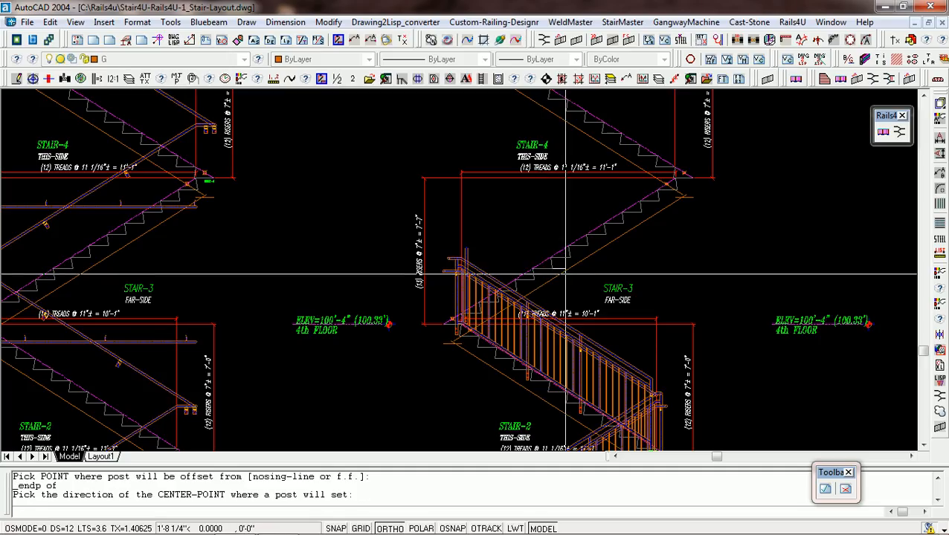
{"action": "left_click", "coordinate": [565, 273]}
{"action": "key", "text": "Return"}
{"action": "scroll", "coordinate": [598, 232], "scroll_direction": "up", "scroll_amount": 3}
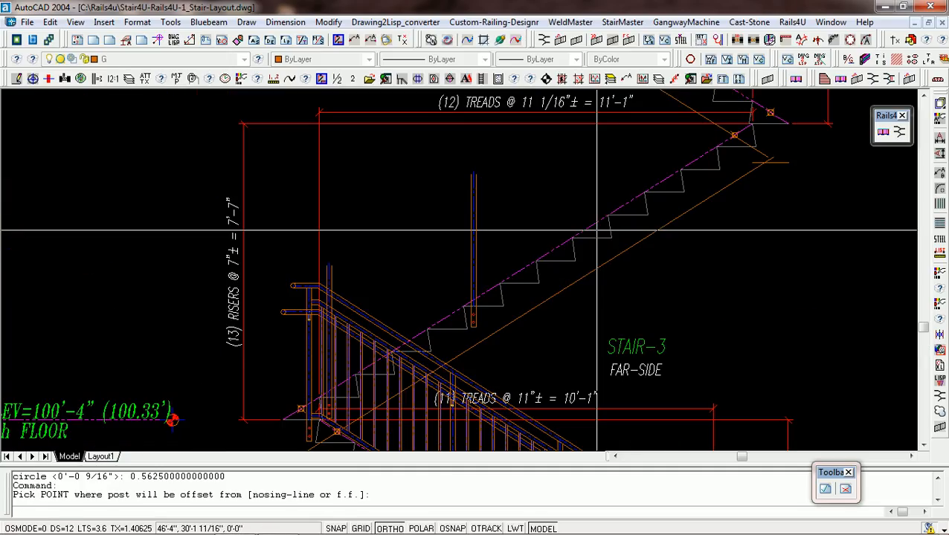
{"action": "left_click", "coordinate": [606, 220]}
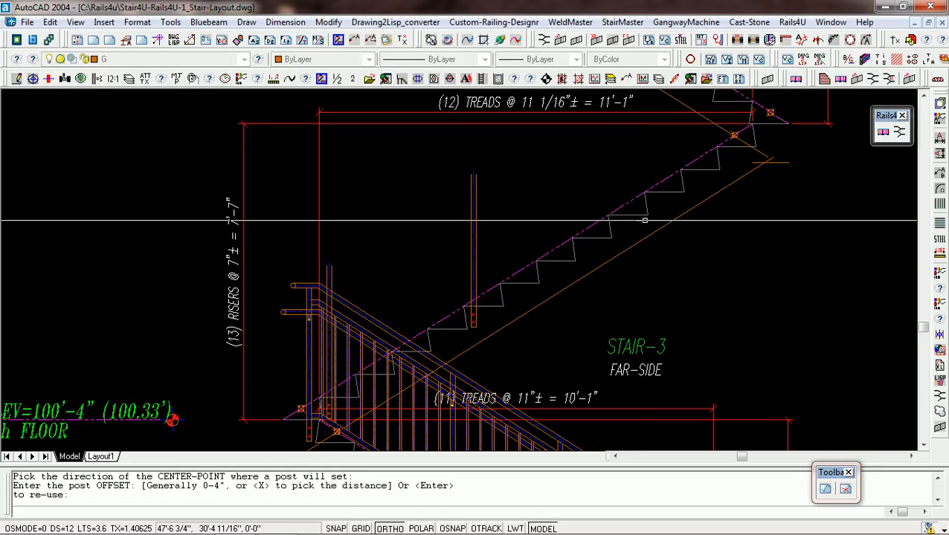
{"action": "key", "text": "Return"}
Place a post at Stair-3's upper landing, right of the landing nosing, reusing the previous offset.
{"action": "scroll", "coordinate": [625, 227], "scroll_direction": "down", "scroll_amount": 4}
{"action": "scroll", "coordinate": [604, 231], "scroll_direction": "up", "scroll_amount": 5}
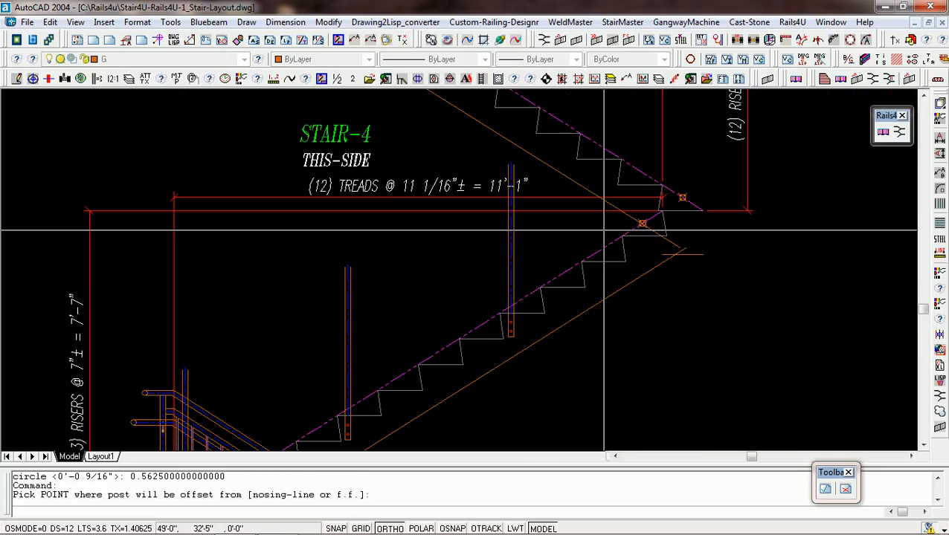
{"action": "left_click", "coordinate": [611, 239]}
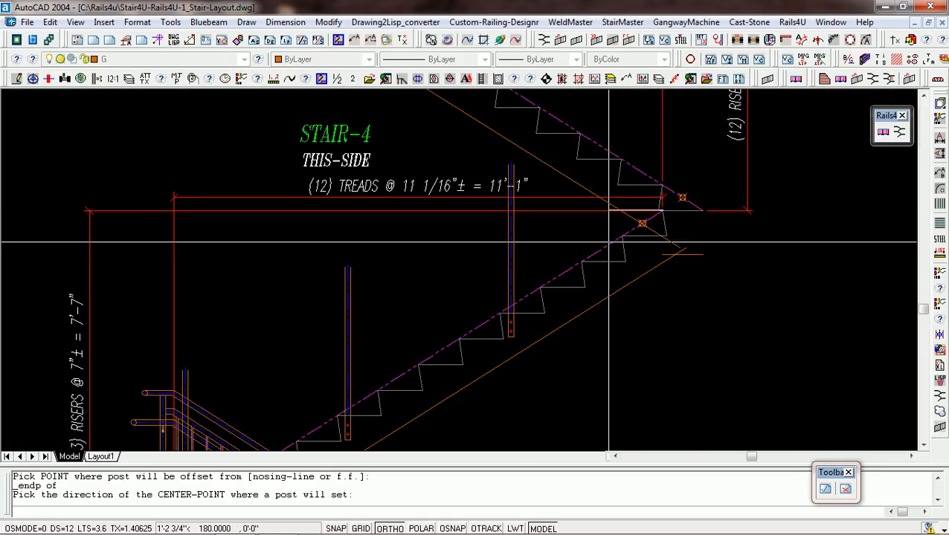
{"action": "left_click", "coordinate": [694, 218]}
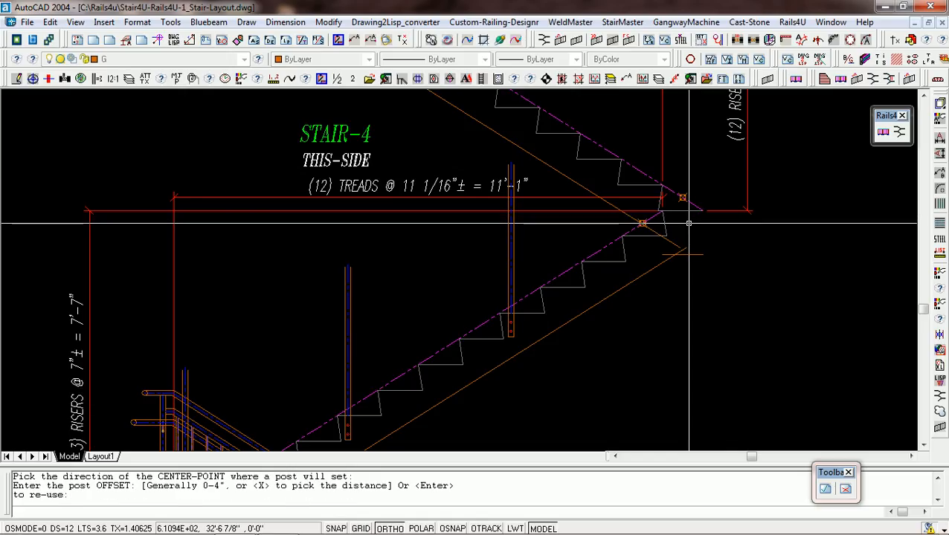
{"action": "key", "text": "Return"}
Finish Stair-3's posts and try to end its upper rails with the Next-stair option near the landing post, taking the landing's floor height.
{"action": "scroll", "coordinate": [647, 238], "scroll_direction": "down", "scroll_amount": 4}
{"action": "scroll", "coordinate": [641, 235], "scroll_direction": "up", "scroll_amount": 3}
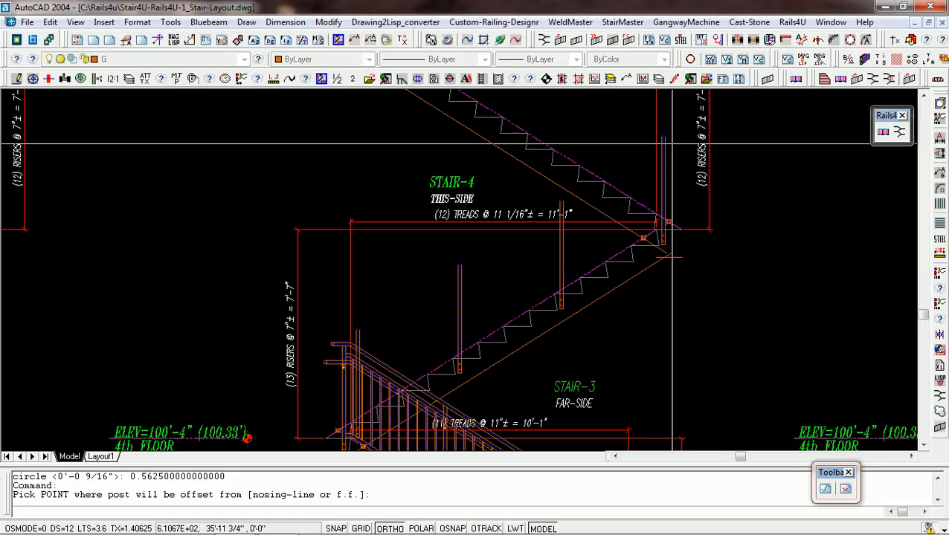
{"action": "scroll", "coordinate": [672, 143], "scroll_direction": "up", "scroll_amount": 2}
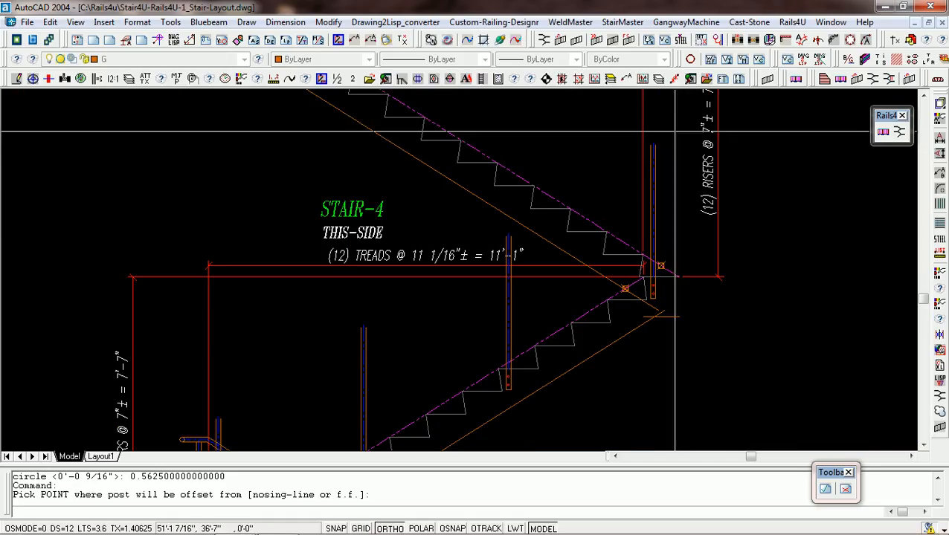
{"action": "scroll", "coordinate": [674, 131], "scroll_direction": "down", "scroll_amount": 2}
{"action": "scroll", "coordinate": [674, 131], "scroll_direction": "up", "scroll_amount": 1}
{"action": "left_click", "coordinate": [674, 133]}
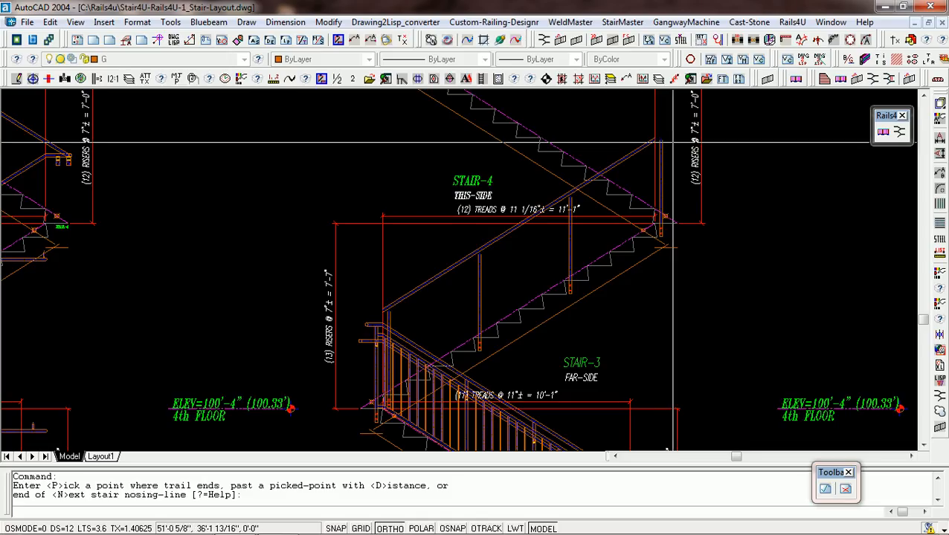
{"action": "left_click", "coordinate": [673, 141]}
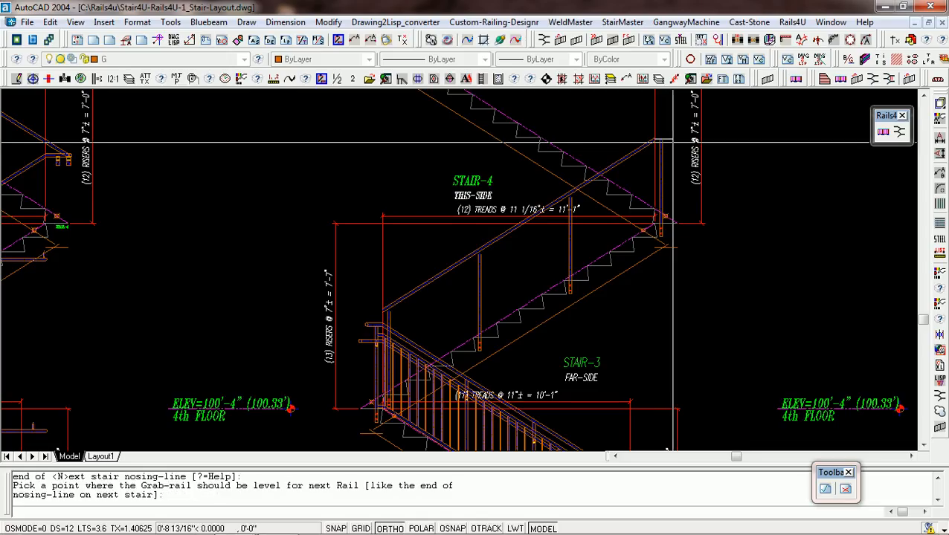
{"action": "scroll", "coordinate": [673, 142], "scroll_direction": "up", "scroll_amount": 4}
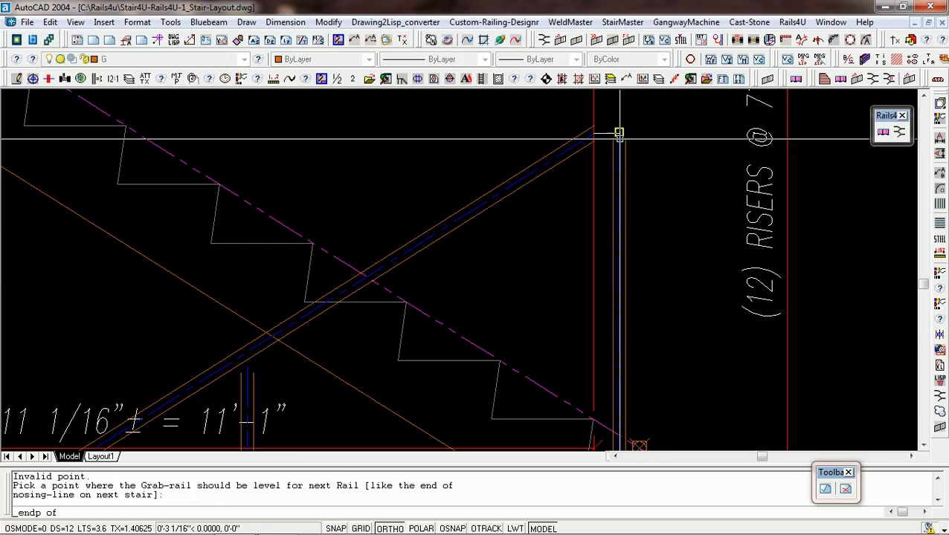
{"action": "left_click", "coordinate": [617, 134]}
{"action": "scroll", "coordinate": [614, 137], "scroll_direction": "down", "scroll_amount": 4}
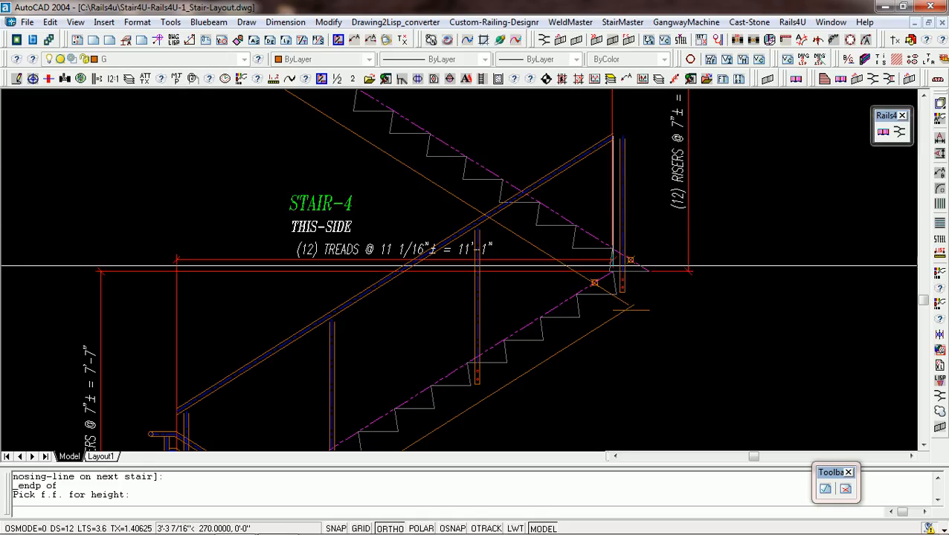
{"action": "left_click", "coordinate": [616, 276]}
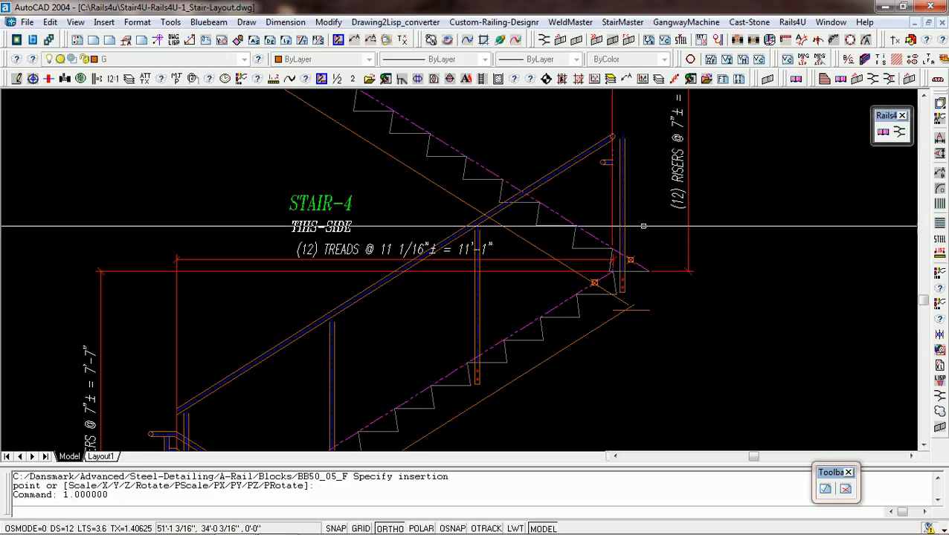
Abort the rail-end command and undo Stair-3's rails and all of its posts, including the first one.
{"action": "scroll", "coordinate": [644, 215], "scroll_direction": "up", "scroll_amount": 5}
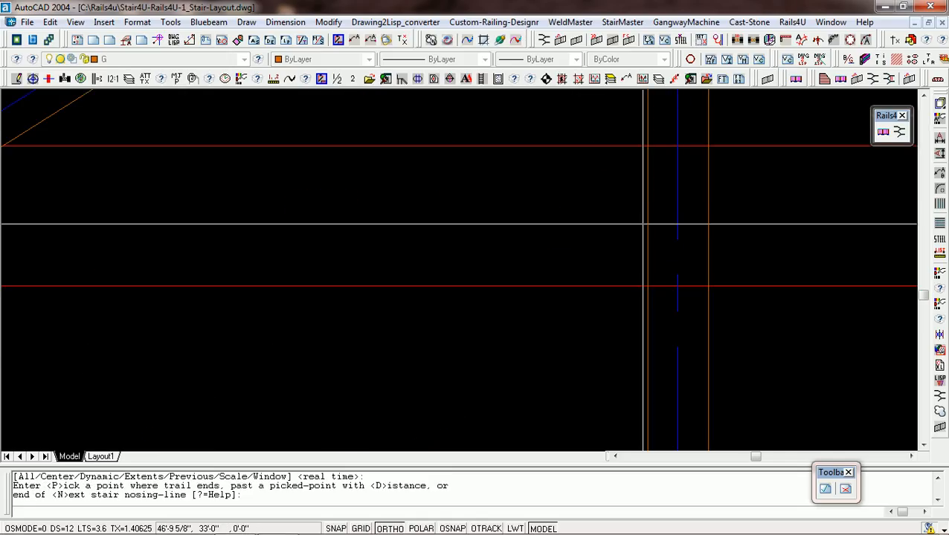
{"action": "key", "text": "Return"}
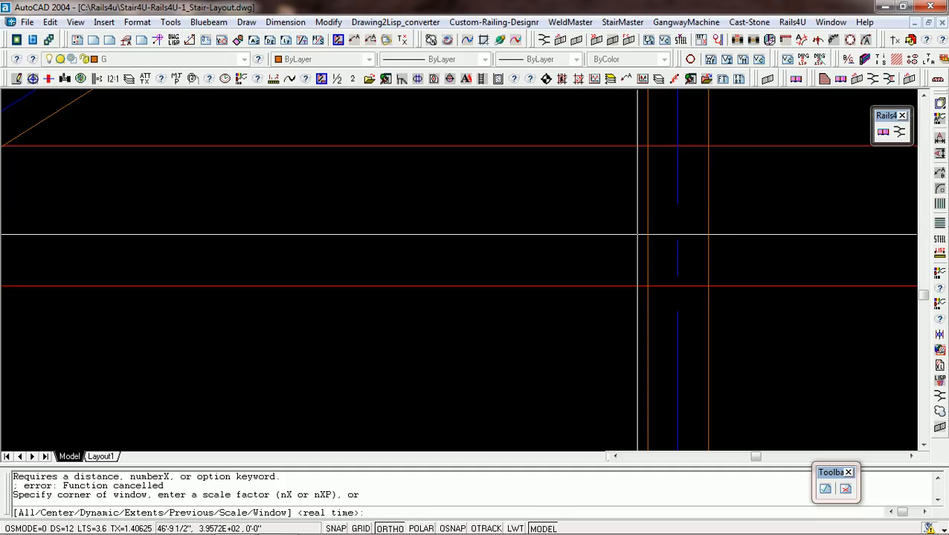
{"action": "key", "text": "Return"}
{"action": "right_click", "coordinate": [636, 245]}
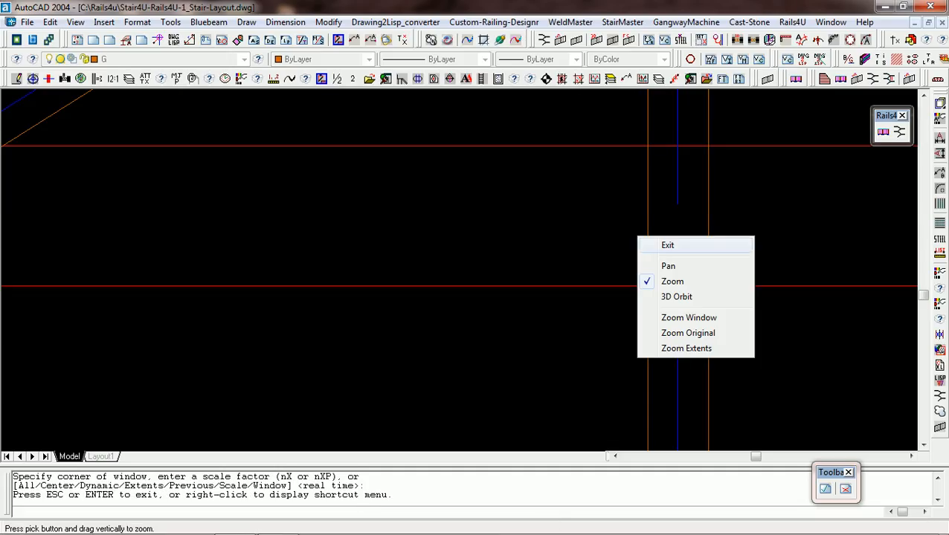
{"action": "left_click", "coordinate": [650, 247]}
{"action": "type", "text": "U"}
{"action": "key", "text": "Return"}
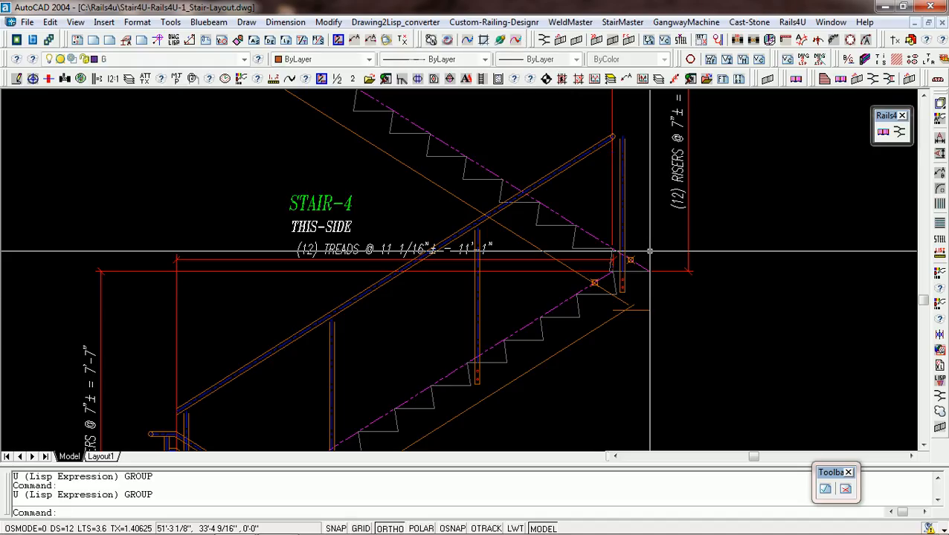
{"action": "key", "text": "Return"}
{"action": "key", "text": "Return"}
{"action": "key", "text": "Return"}
{"action": "key", "text": "Return"}
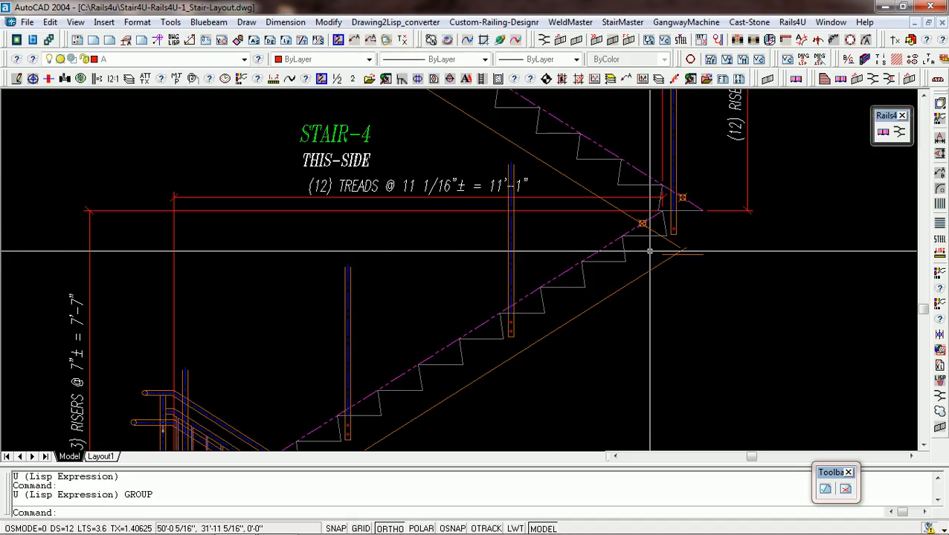
{"action": "key", "text": "Return"}
{"action": "key", "text": "Return"}
{"action": "key", "text": "Return"}
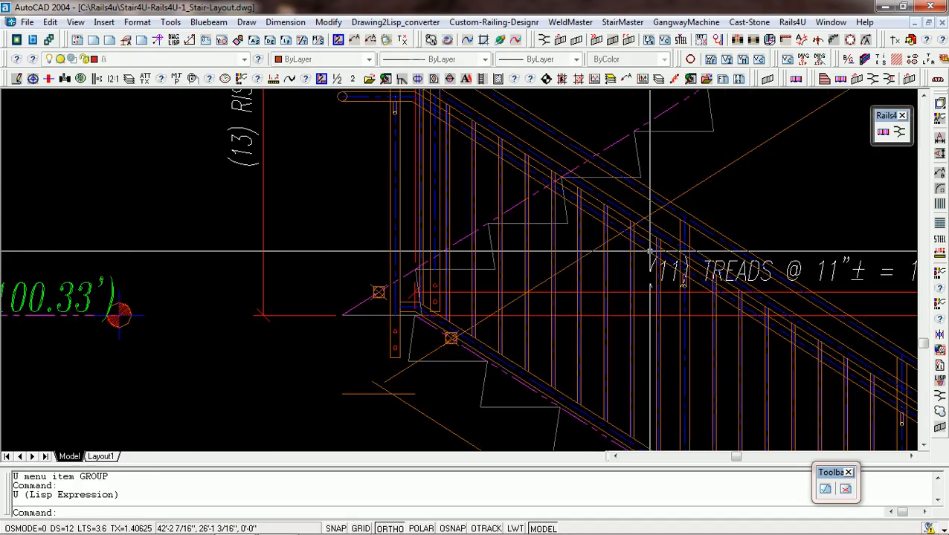
{"action": "key", "text": "Return"}
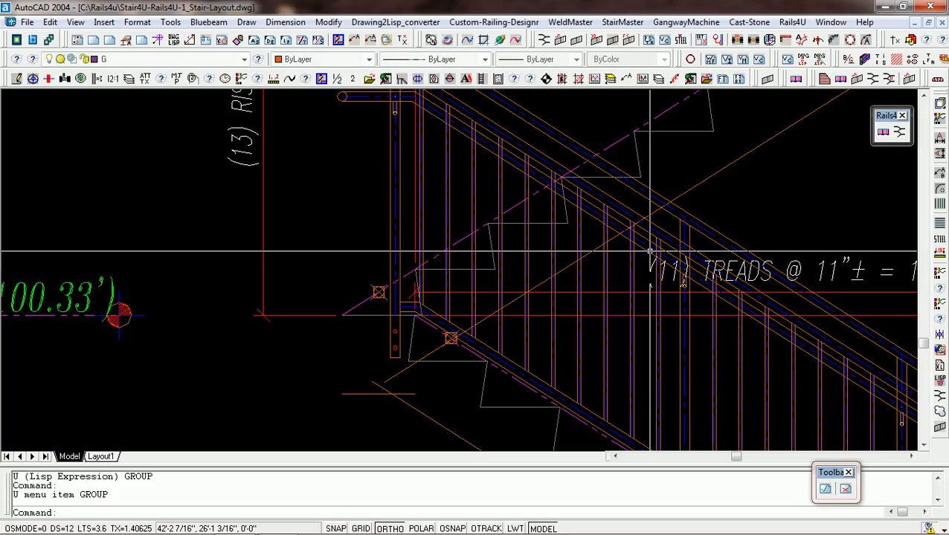
{"action": "key", "text": "Return"}
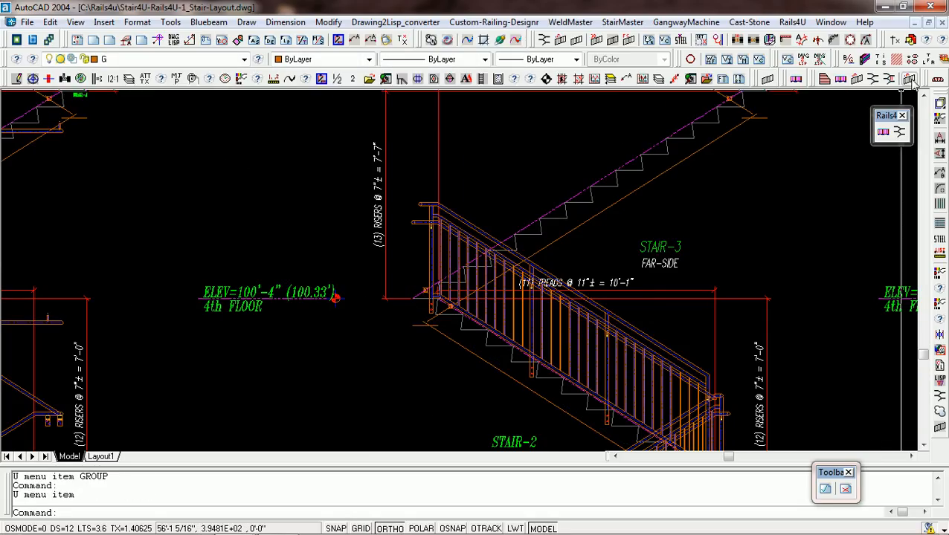
Restart the guardrail in the right direction and place Stair-3's first post right of its lowest tread nosing with a 3" offset.
{"action": "left_click", "coordinate": [909, 80]}
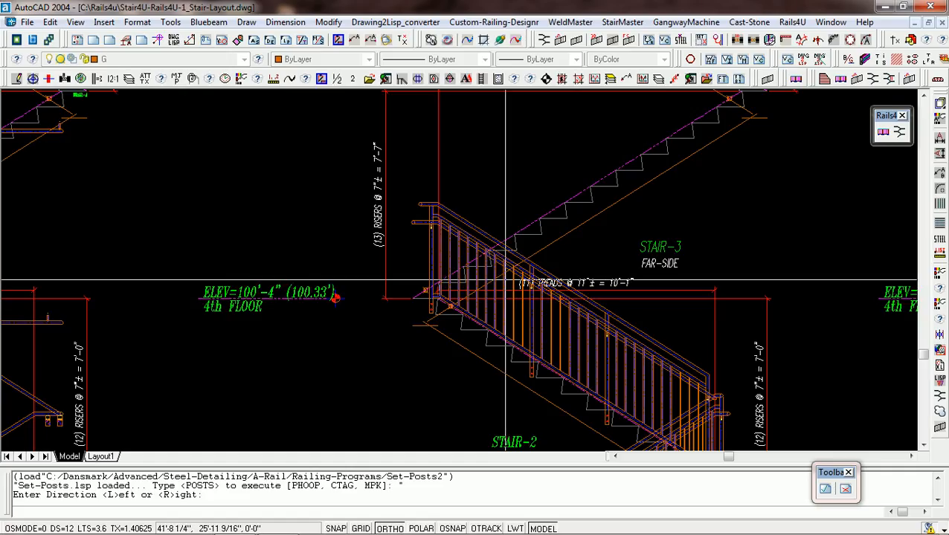
{"action": "key", "text": "Return"}
{"action": "scroll", "coordinate": [464, 291], "scroll_direction": "up", "scroll_amount": 3}
{"action": "middle_click", "coordinate": [411, 264]}
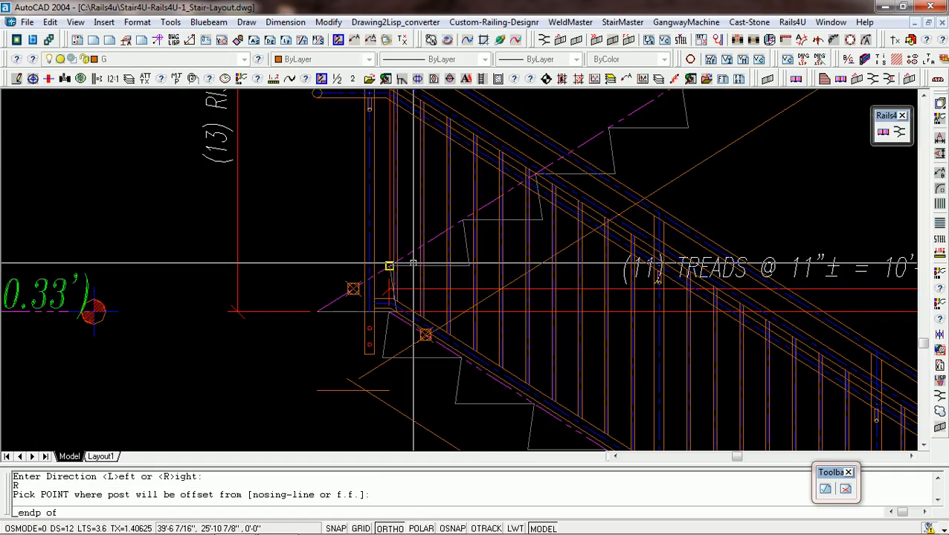
{"action": "left_click", "coordinate": [412, 263]}
{"action": "left_click", "coordinate": [497, 272]}
{"action": "type", "text": "3"}
{"action": "key", "text": "Return"}
Place two intermediate posts on Stair-3, right of the fifth and tenth tread nosings, reusing the previous offset.
{"action": "scroll", "coordinate": [459, 307], "scroll_direction": "down", "scroll_amount": 2}
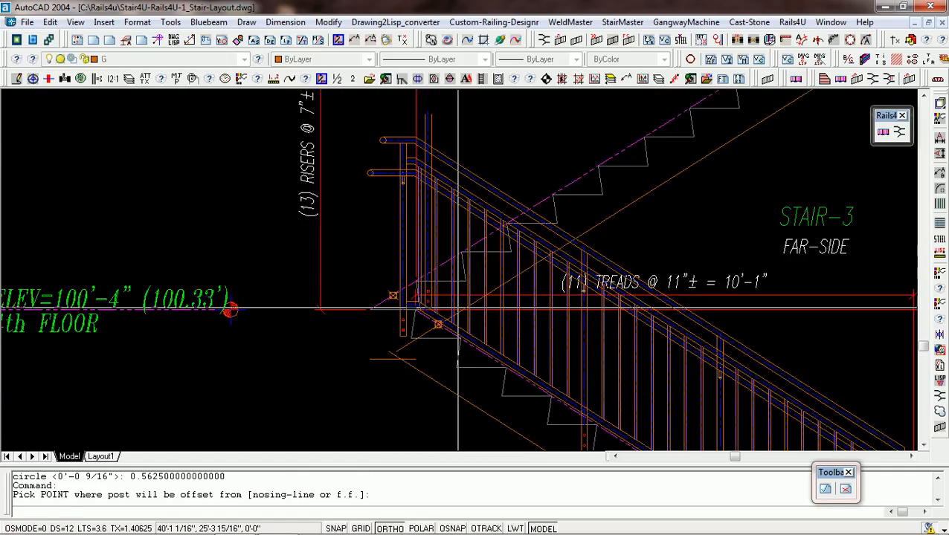
{"action": "middle_click", "coordinate": [553, 220]}
{"action": "left_click", "coordinate": [553, 218]}
{"action": "left_click", "coordinate": [565, 219]}
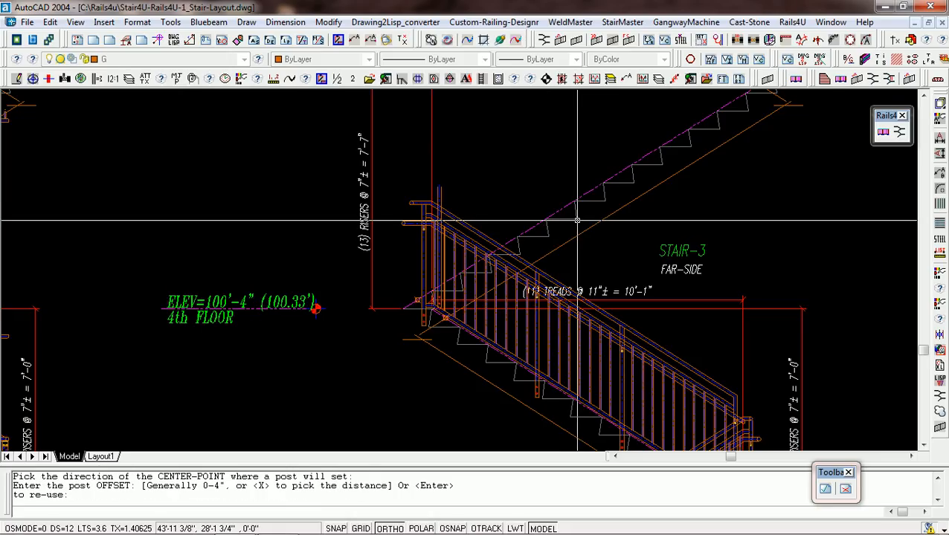
{"action": "key", "text": "Return"}
{"action": "scroll", "coordinate": [565, 219], "scroll_direction": "down", "scroll_amount": 2}
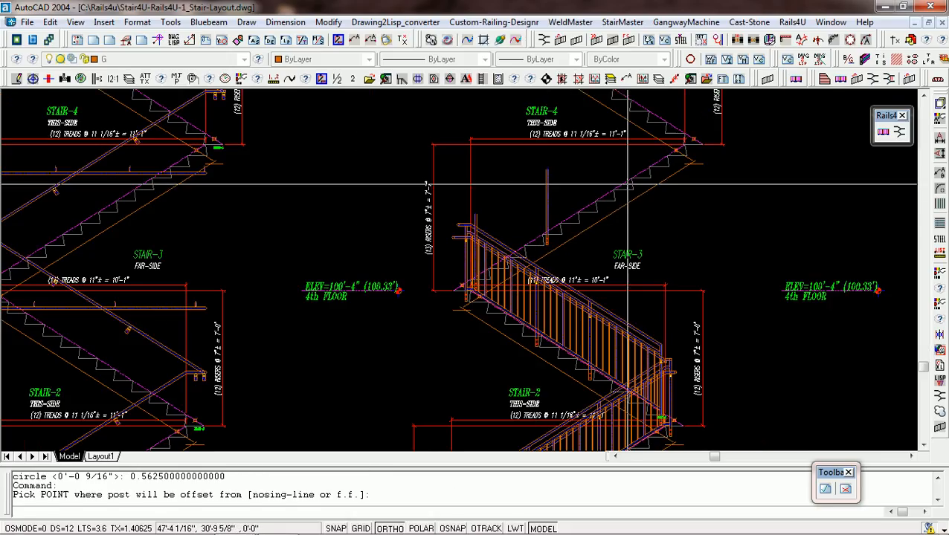
{"action": "middle_click", "coordinate": [634, 180]}
{"action": "left_click", "coordinate": [632, 178]}
{"action": "left_click", "coordinate": [648, 183]}
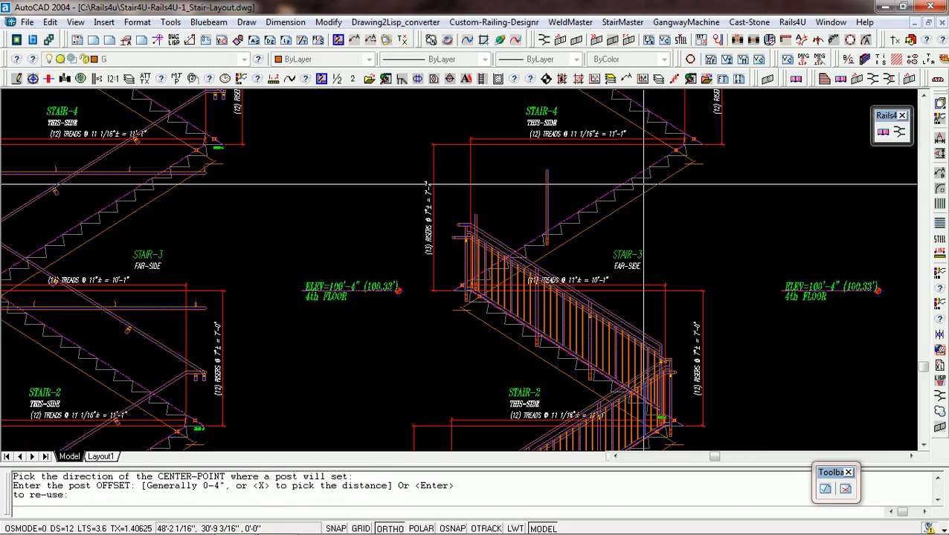
{"action": "key", "text": "Return"}
Place Stair-3's last post right of the upper landing nosing, reusing the previous offset.
{"action": "scroll", "coordinate": [666, 156], "scroll_direction": "up", "scroll_amount": 4}
{"action": "middle_click", "coordinate": [677, 144]}
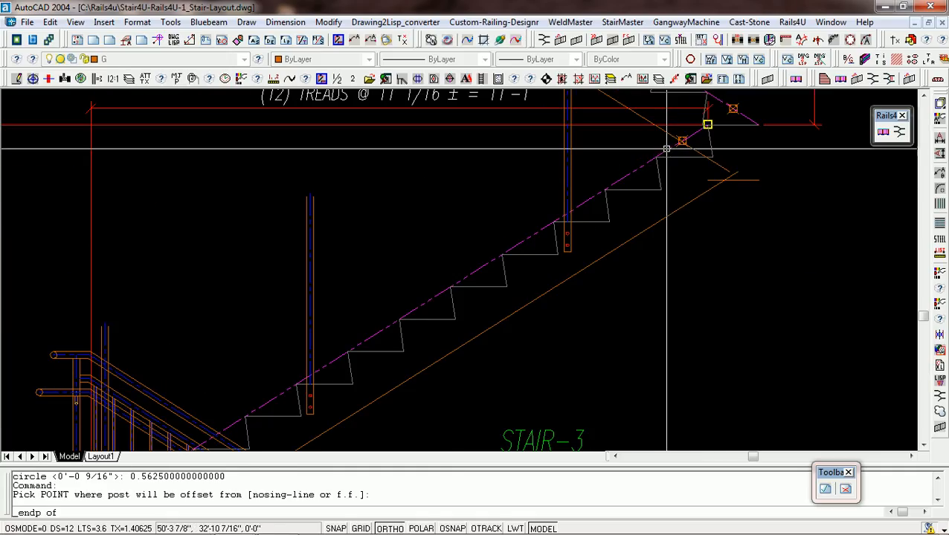
{"action": "left_click", "coordinate": [678, 141]}
{"action": "left_click", "coordinate": [769, 134]}
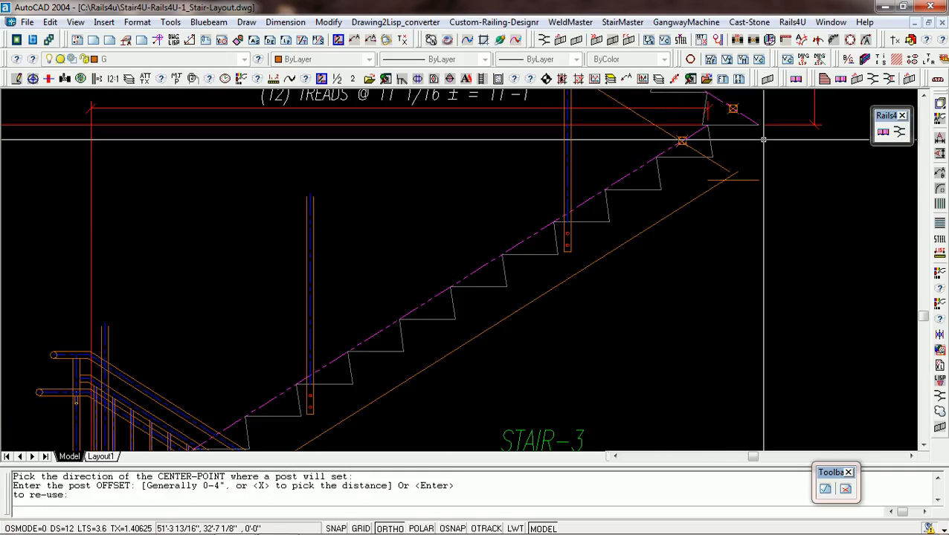
{"action": "key", "text": "Return"}
Finish Stair-3's posts and end the upper top rail with the Pick option at the center-line top of the landing post.
{"action": "scroll", "coordinate": [744, 134], "scroll_direction": "down", "scroll_amount": 5}
{"action": "scroll", "coordinate": [728, 134], "scroll_direction": "down", "scroll_amount": 4}
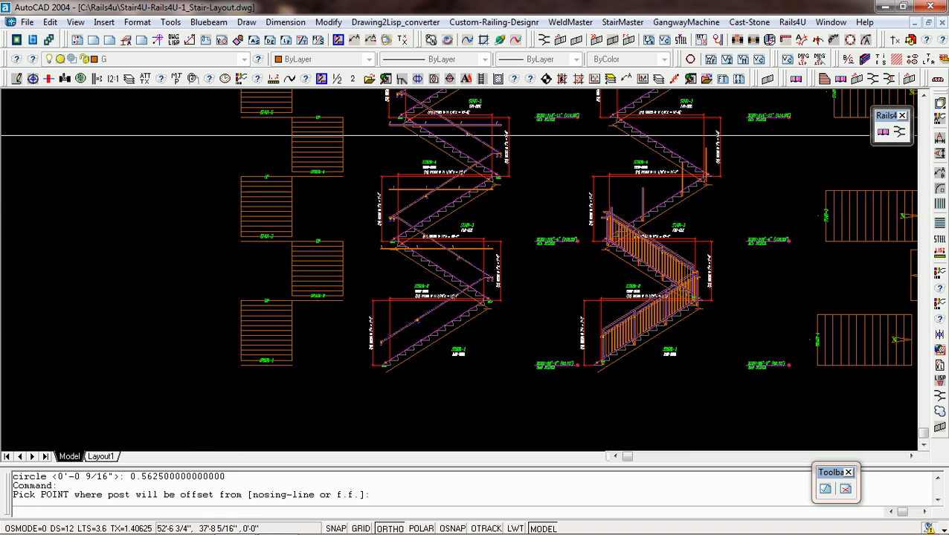
{"action": "scroll", "coordinate": [695, 167], "scroll_direction": "up", "scroll_amount": 5}
{"action": "left_click", "coordinate": [694, 176]}
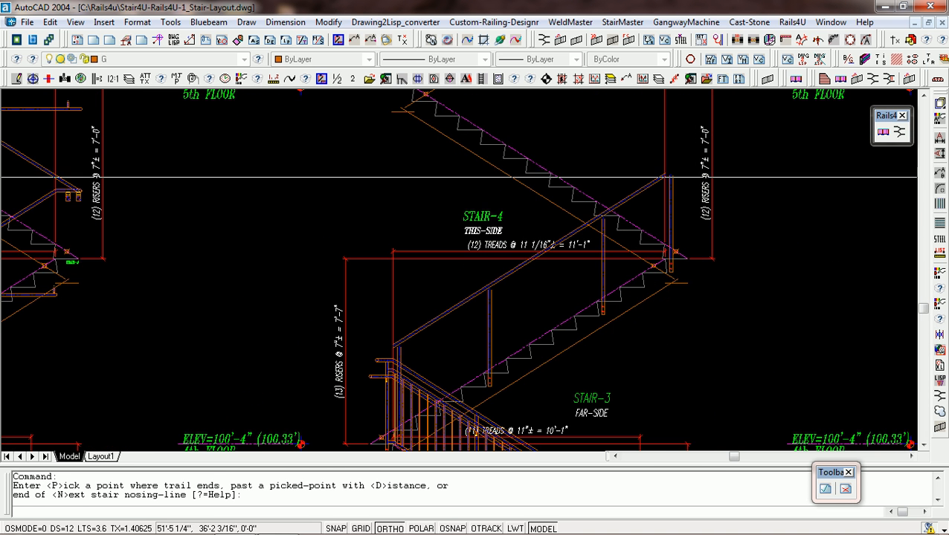
{"action": "type", "text": "P"}
{"action": "key", "text": "Return"}
{"action": "scroll", "coordinate": [662, 178], "scroll_direction": "up", "scroll_amount": 3}
{"action": "scroll", "coordinate": [666, 181], "scroll_direction": "up", "scroll_amount": 3}
{"action": "middle_click", "coordinate": [667, 167]}
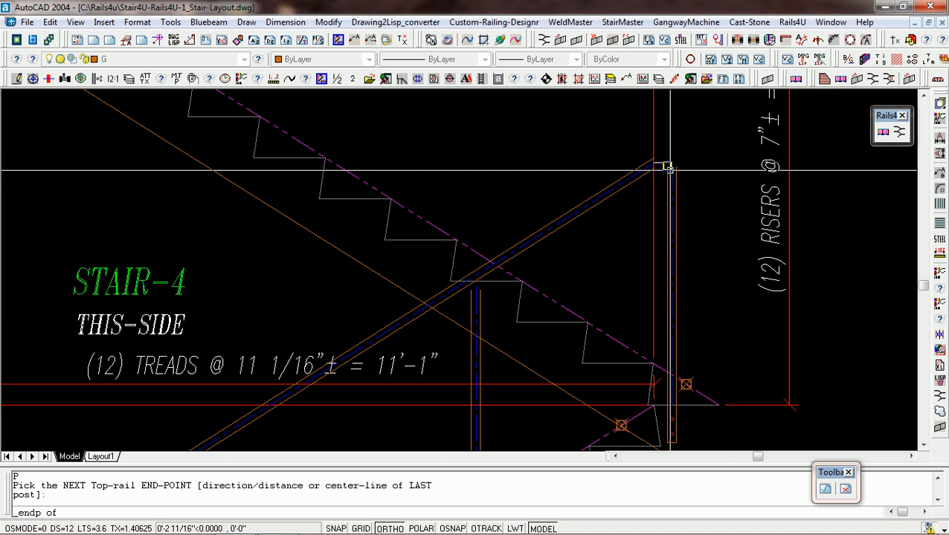
{"action": "left_click", "coordinate": [671, 162]}
Accept the defaults for Stair-3's remaining rail end to generate its complete guardrail with pickets.
{"action": "scroll", "coordinate": [685, 155], "scroll_direction": "down", "scroll_amount": 4}
{"action": "scroll", "coordinate": [684, 156], "scroll_direction": "down", "scroll_amount": 3}
{"action": "left_click", "coordinate": [684, 156]}
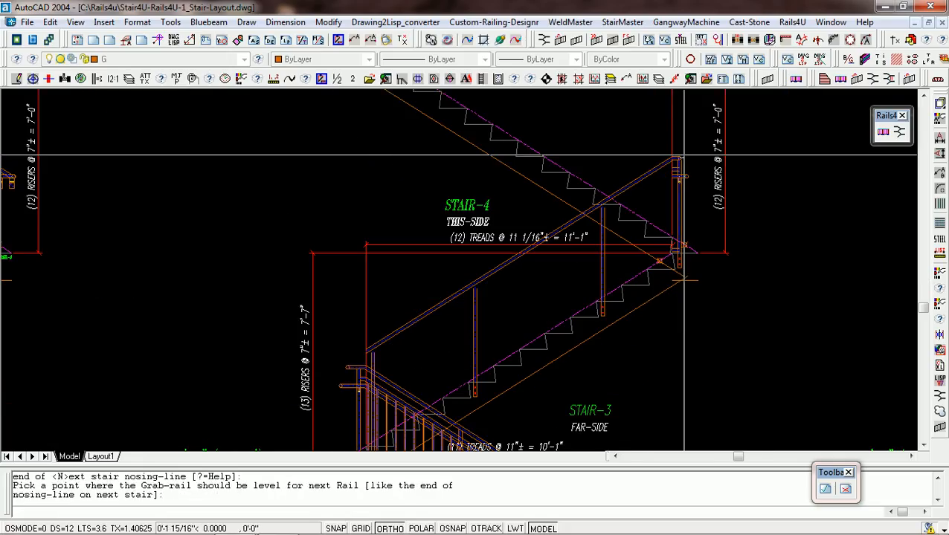
{"action": "left_click", "coordinate": [684, 162]}
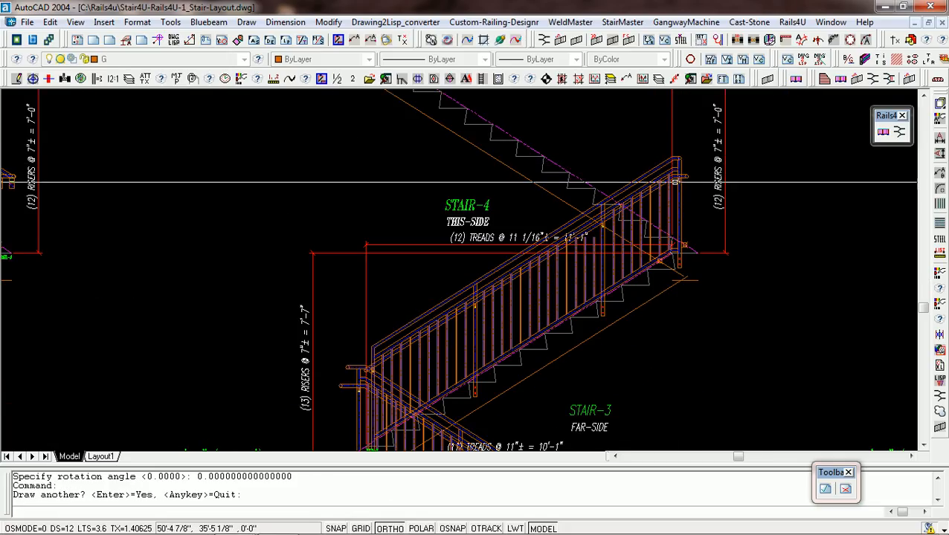
{"action": "scroll", "coordinate": [446, 357], "scroll_direction": "down", "scroll_amount": 4}
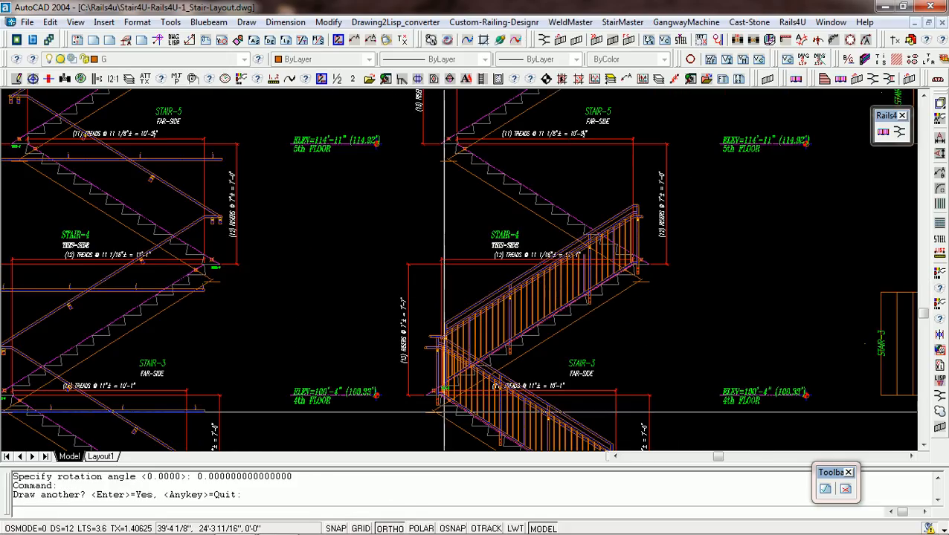
Start Stair-5's guardrail in the Left direction and place its first post left of the lowest tread nosing, reusing the previous offset.
{"action": "scroll", "coordinate": [443, 355], "scroll_direction": "up", "scroll_amount": 5}
{"action": "scroll", "coordinate": [431, 358], "scroll_direction": "down", "scroll_amount": 3}
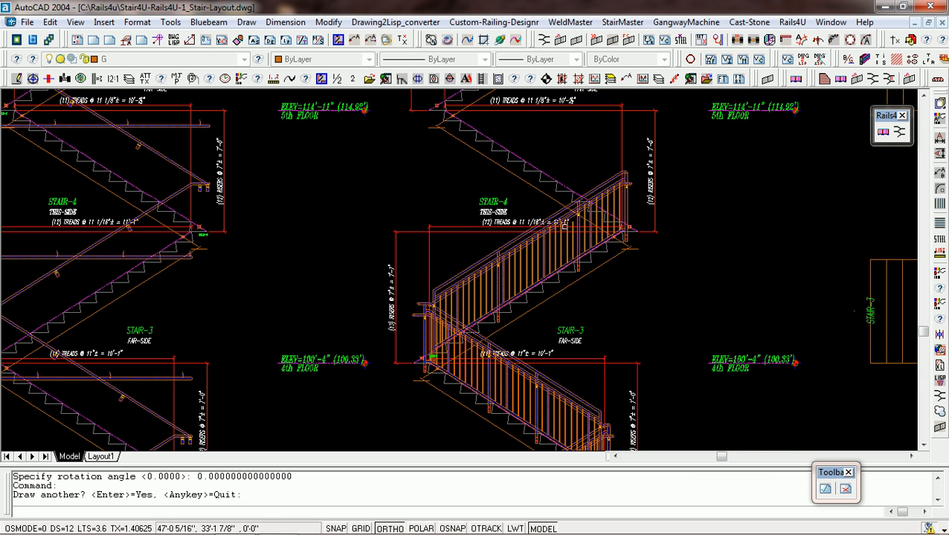
{"action": "scroll", "coordinate": [565, 215], "scroll_direction": "down", "scroll_amount": 3}
{"action": "scroll", "coordinate": [588, 201], "scroll_direction": "up", "scroll_amount": 5}
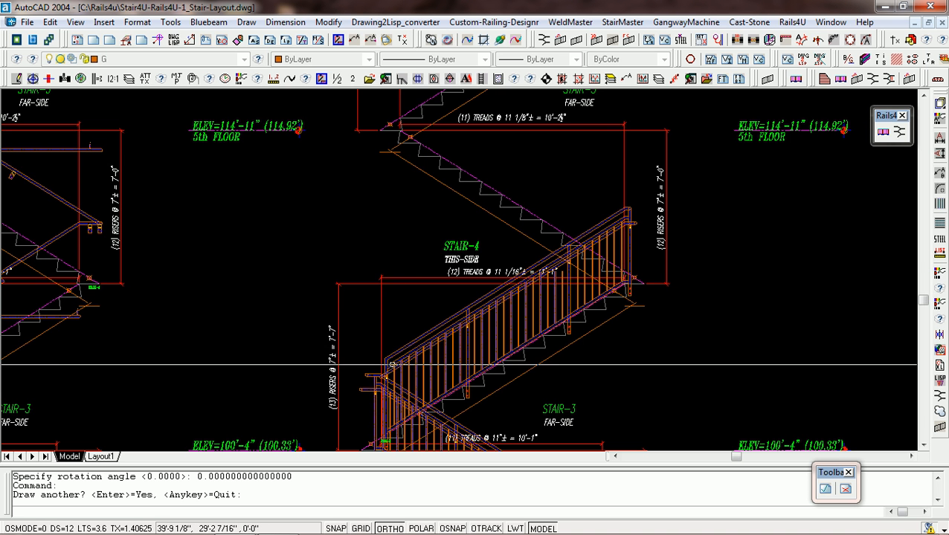
{"action": "scroll", "coordinate": [432, 349], "scroll_direction": "down", "scroll_amount": 4}
{"action": "scroll", "coordinate": [467, 253], "scroll_direction": "up", "scroll_amount": 3}
{"action": "scroll", "coordinate": [561, 283], "scroll_direction": "up", "scroll_amount": 2}
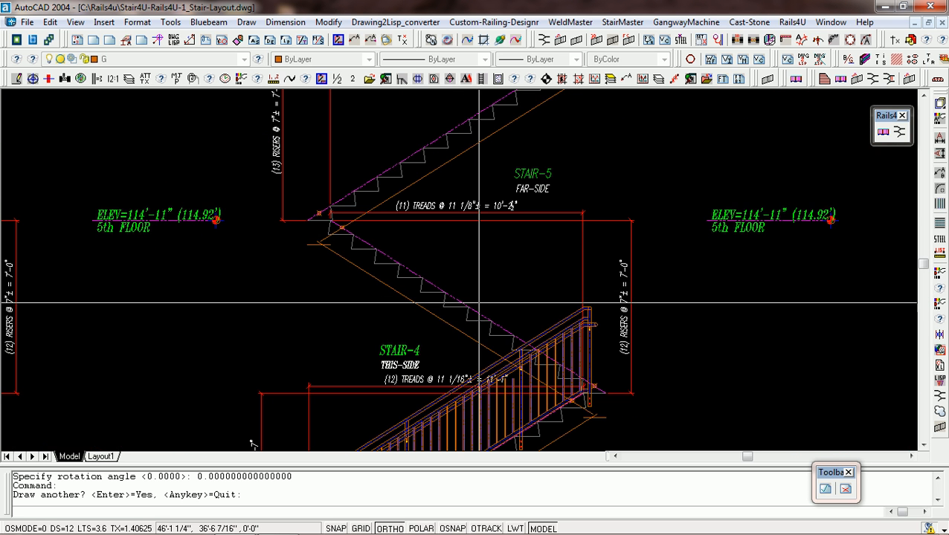
{"action": "scroll", "coordinate": [562, 283], "scroll_direction": "down", "scroll_amount": 3}
{"action": "scroll", "coordinate": [561, 283], "scroll_direction": "up", "scroll_amount": 3}
{"action": "scroll", "coordinate": [513, 316], "scroll_direction": "up", "scroll_amount": 2}
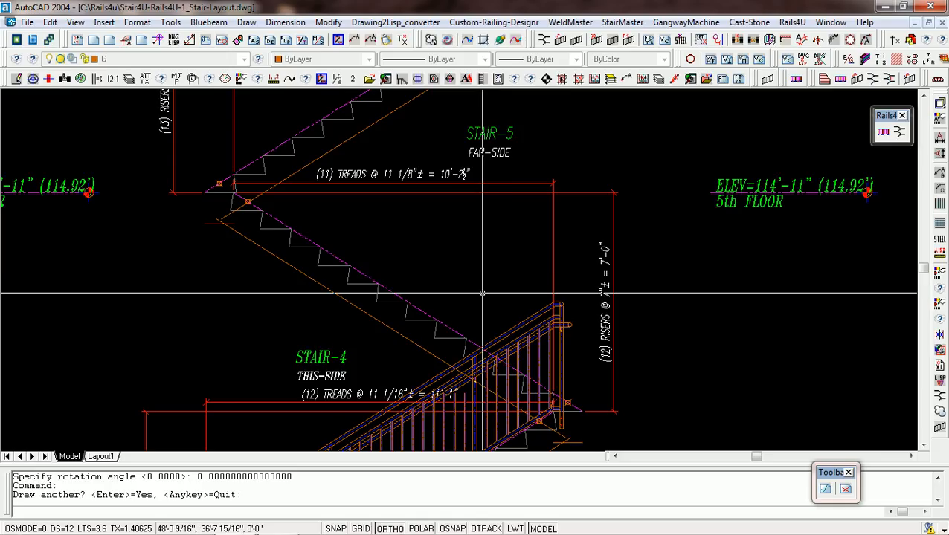
{"action": "key", "text": "Return"}
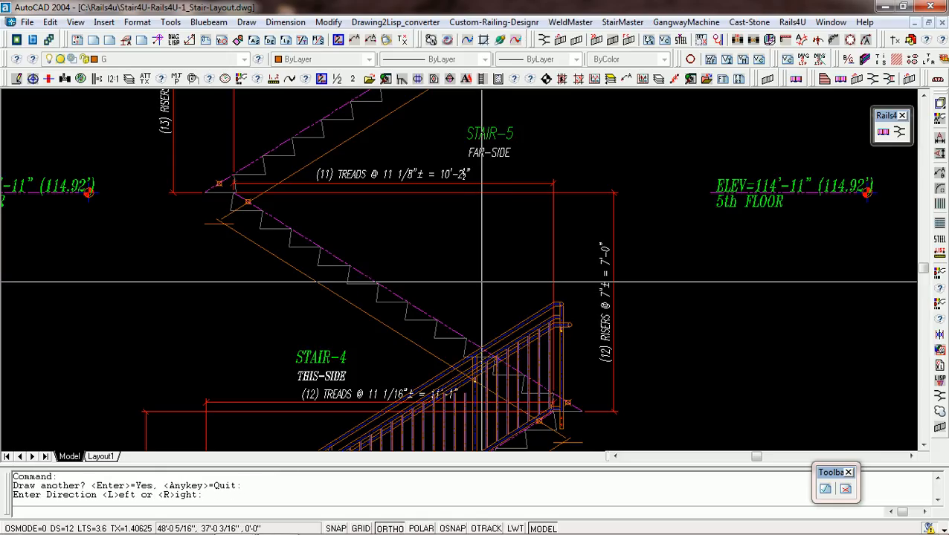
{"action": "key", "text": "Return"}
{"action": "scroll", "coordinate": [532, 396], "scroll_direction": "up", "scroll_amount": 3}
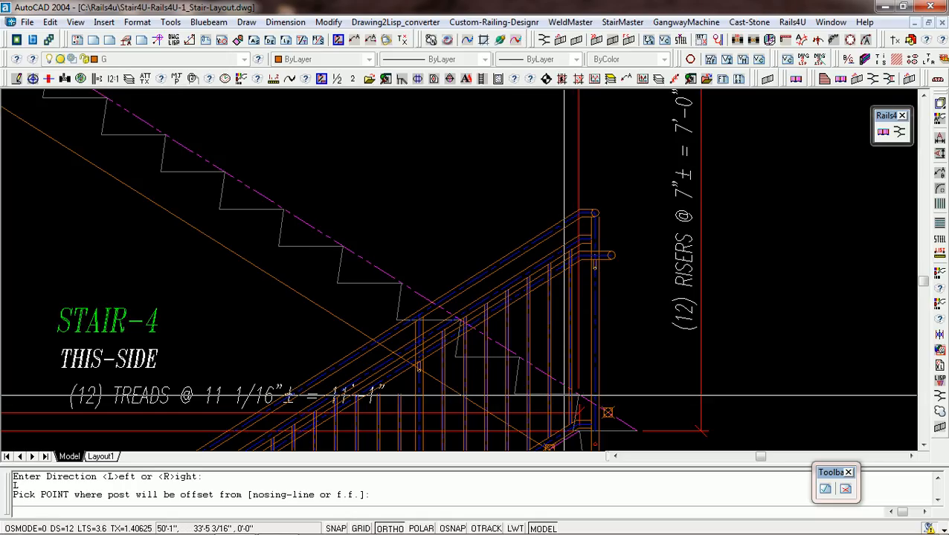
{"action": "left_click", "coordinate": [564, 395]}
{"action": "left_click", "coordinate": [497, 396]}
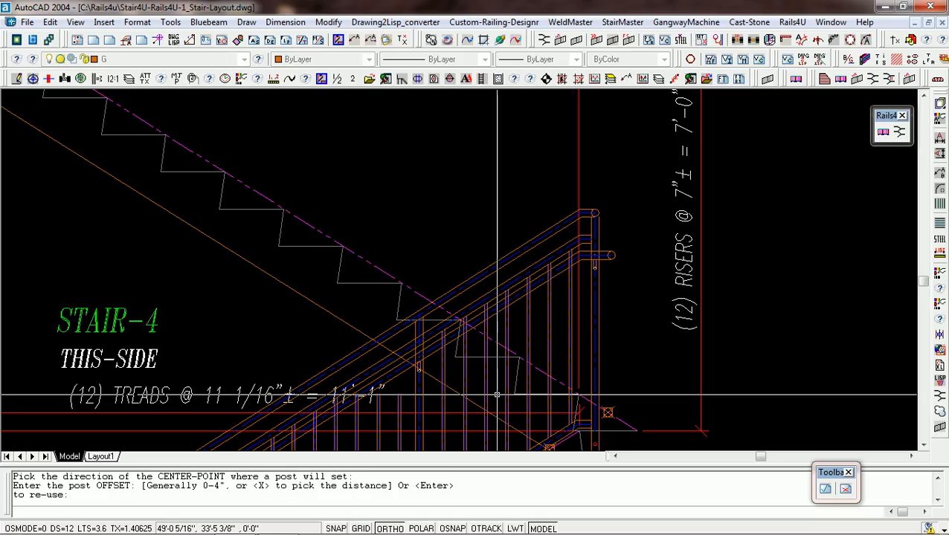
{"action": "key", "text": "Return"}
Place two intermediate posts on Stair-5, left of the fifth and ninth tread nosings, entering an offset of 3 and reusing it for the second.
{"action": "scroll", "coordinate": [525, 346], "scroll_direction": "down", "scroll_amount": 4}
{"action": "middle_click", "coordinate": [454, 310]}
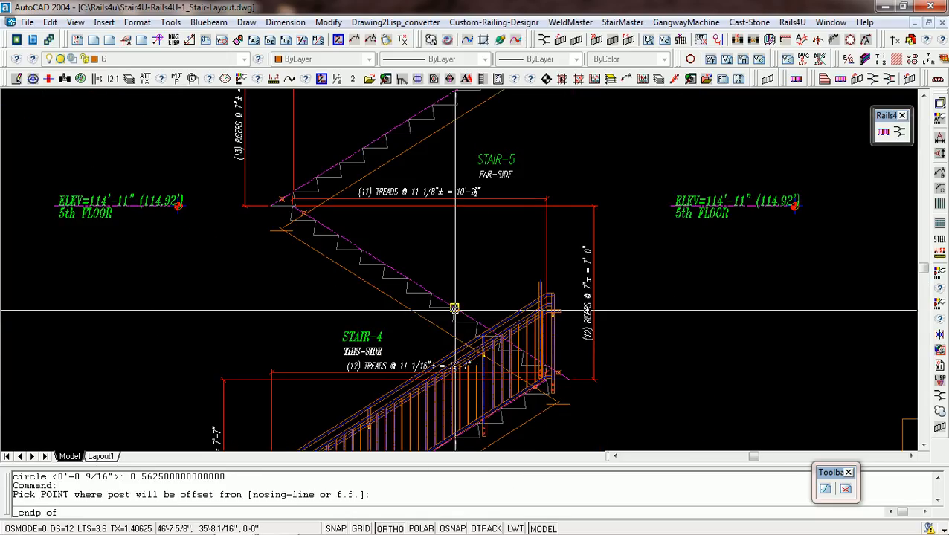
{"action": "left_click", "coordinate": [453, 310]}
{"action": "left_click", "coordinate": [429, 312]}
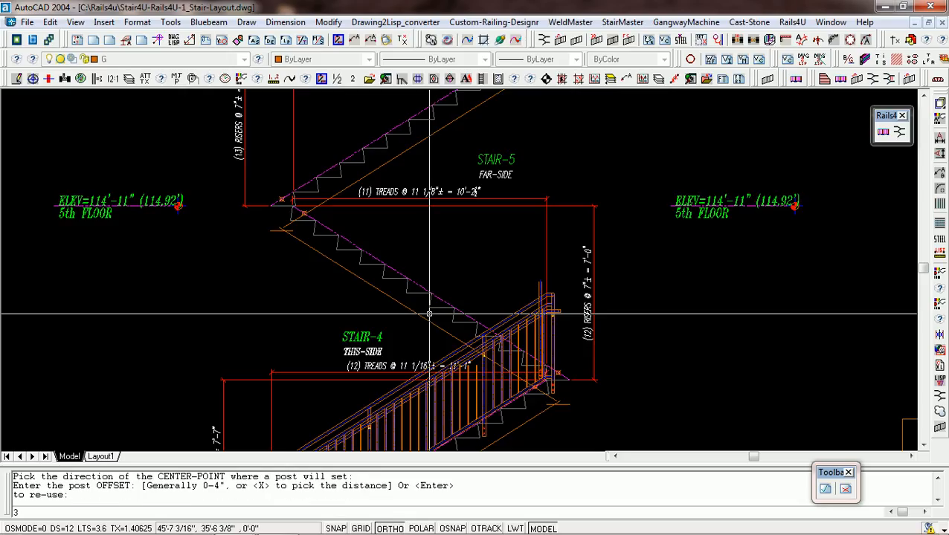
{"action": "key", "text": "Return"}
{"action": "middle_click", "coordinate": [361, 252]}
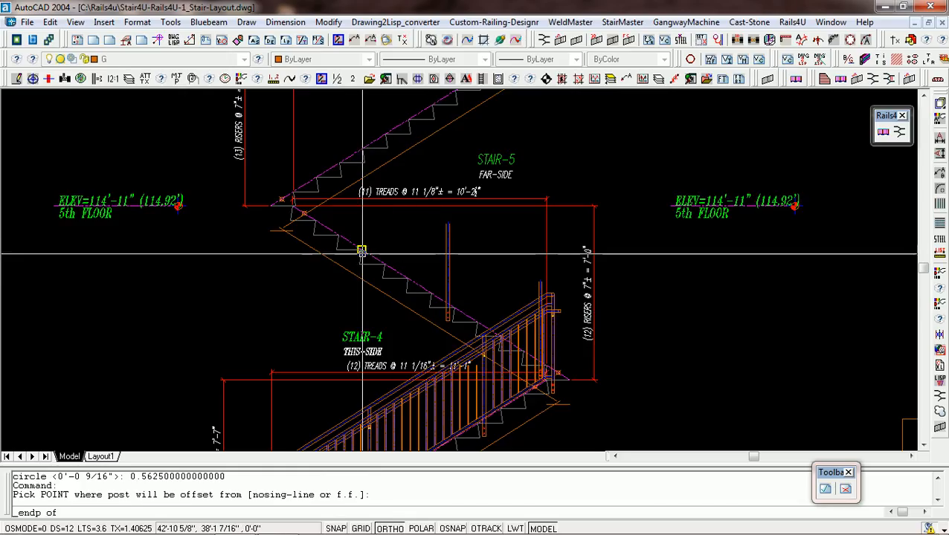
{"action": "left_click", "coordinate": [361, 252]}
{"action": "left_click", "coordinate": [344, 257]}
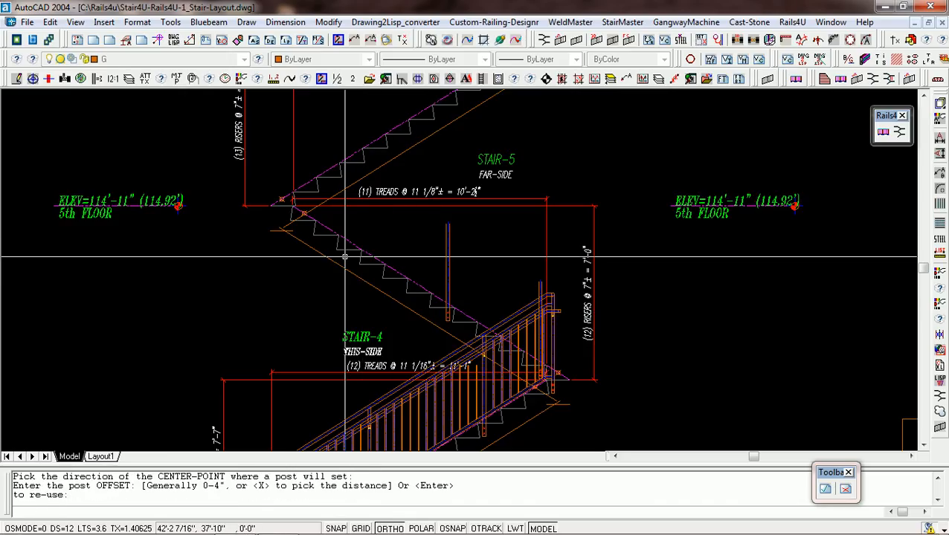
{"action": "key", "text": "Return"}
Place Stair-5's last post left of the upper landing nosing, reusing the previous offset.
{"action": "scroll", "coordinate": [292, 200], "scroll_direction": "up", "scroll_amount": 4}
{"action": "middle_click", "coordinate": [290, 218]}
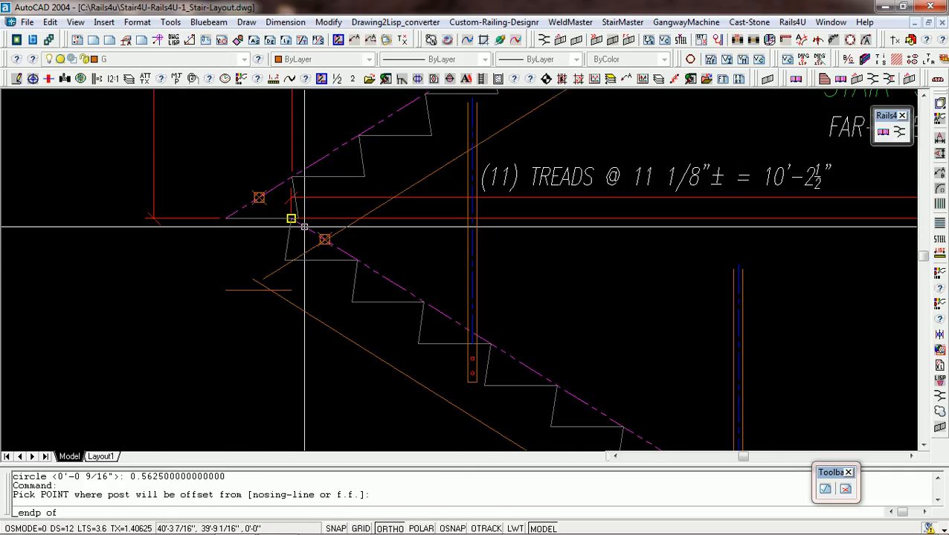
{"action": "left_click", "coordinate": [290, 217]}
{"action": "left_click", "coordinate": [255, 233]}
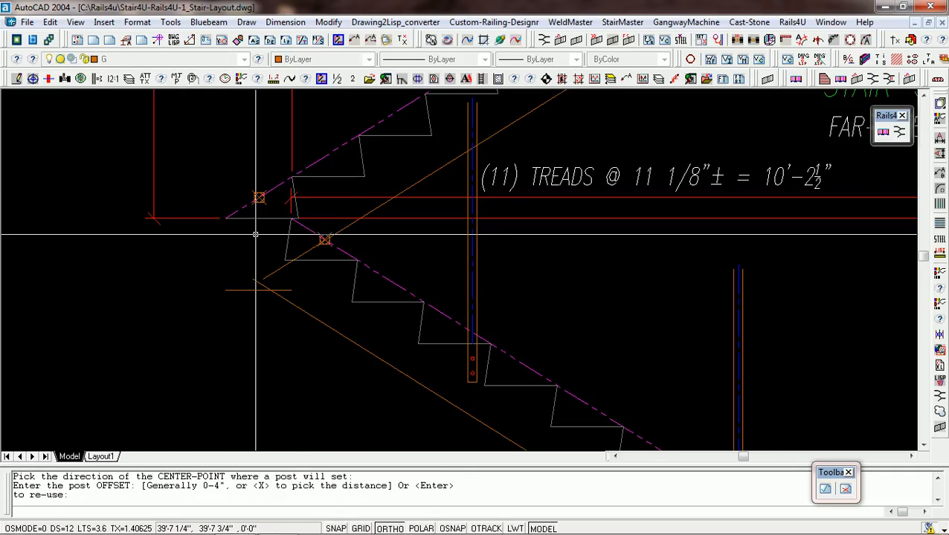
{"action": "key", "text": "Return"}
Finish Stair-5's posts and end the upper top rail with the Pick option at the center-line top of the landing post.
{"action": "scroll", "coordinate": [260, 230], "scroll_direction": "down", "scroll_amount": 3}
{"action": "scroll", "coordinate": [280, 205], "scroll_direction": "up", "scroll_amount": 3}
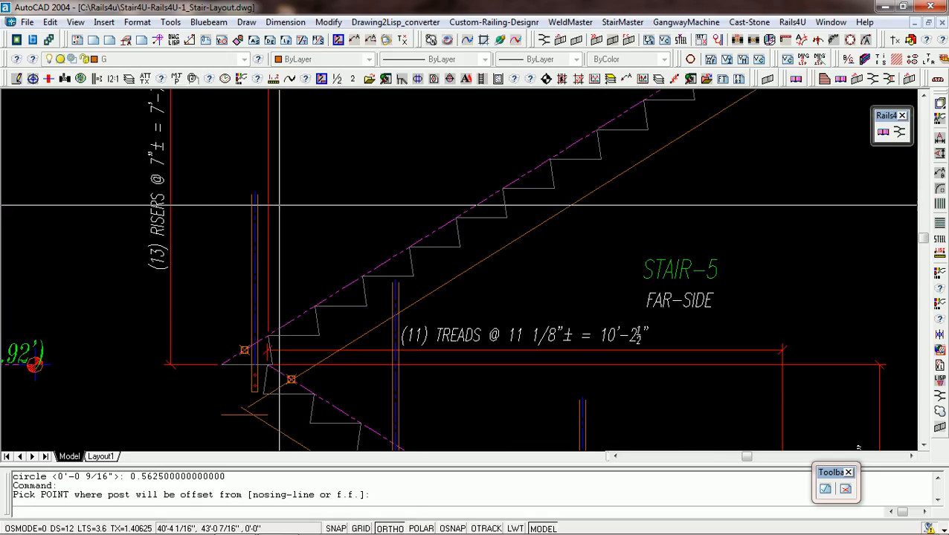
{"action": "type", "text": "P"}
{"action": "key", "text": "Return"}
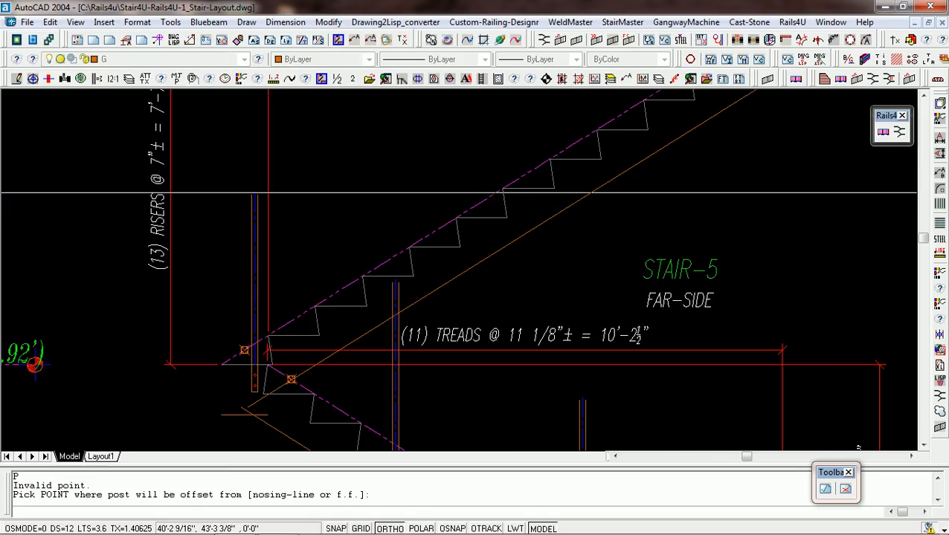
{"action": "left_click", "coordinate": [253, 197]}
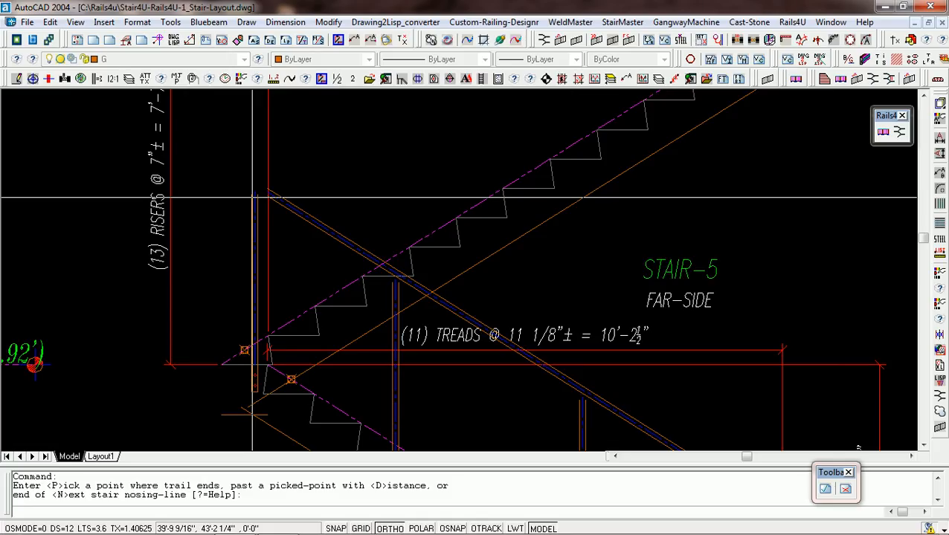
{"action": "type", "text": "P"}
{"action": "key", "text": "Return"}
{"action": "scroll", "coordinate": [253, 197], "scroll_direction": "up", "scroll_amount": 5}
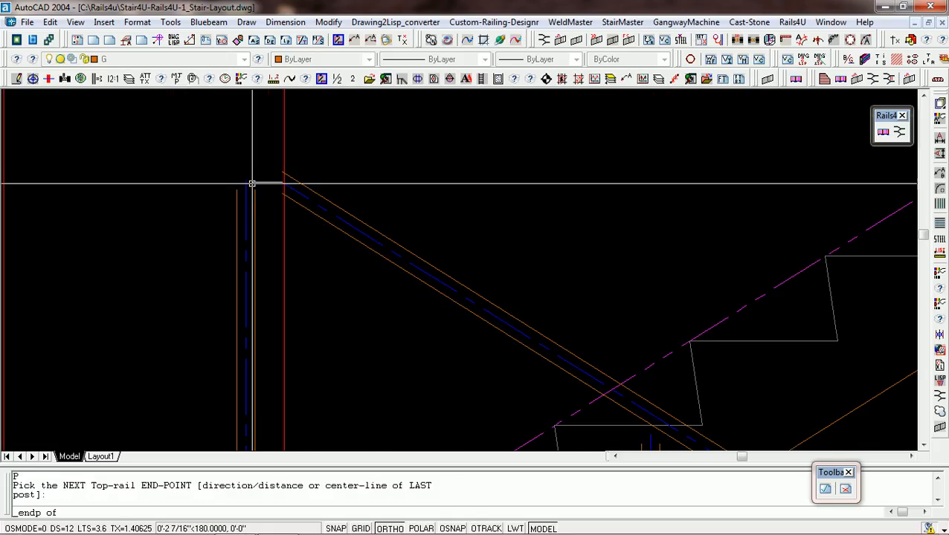
{"action": "left_click", "coordinate": [246, 181]}
Accept the default for Stair-5's remaining rail end and pick the grab-rail leveling point right of the landing post to generate the picket guardrail.
{"action": "scroll", "coordinate": [278, 207], "scroll_direction": "down", "scroll_amount": 5}
{"action": "key", "text": "Return"}
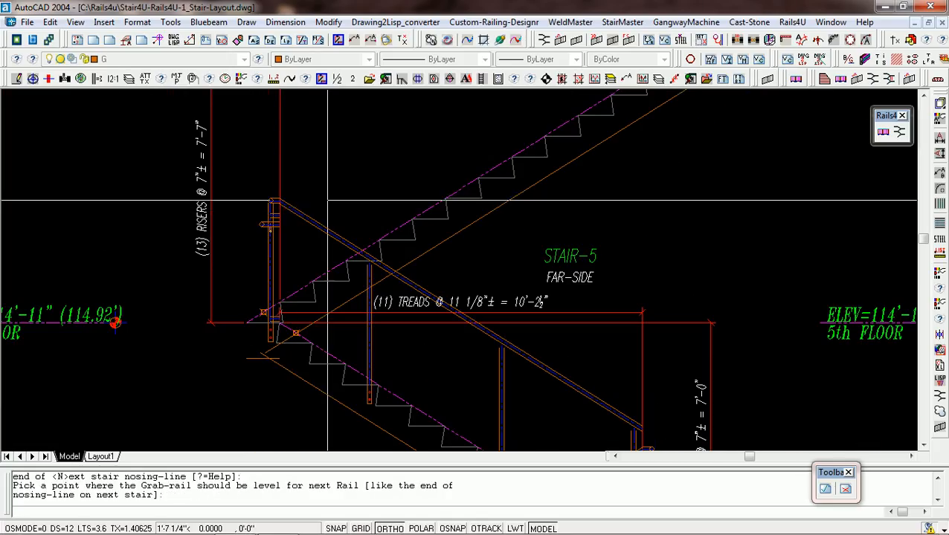
{"action": "left_click", "coordinate": [331, 200]}
{"action": "key", "text": "Return"}
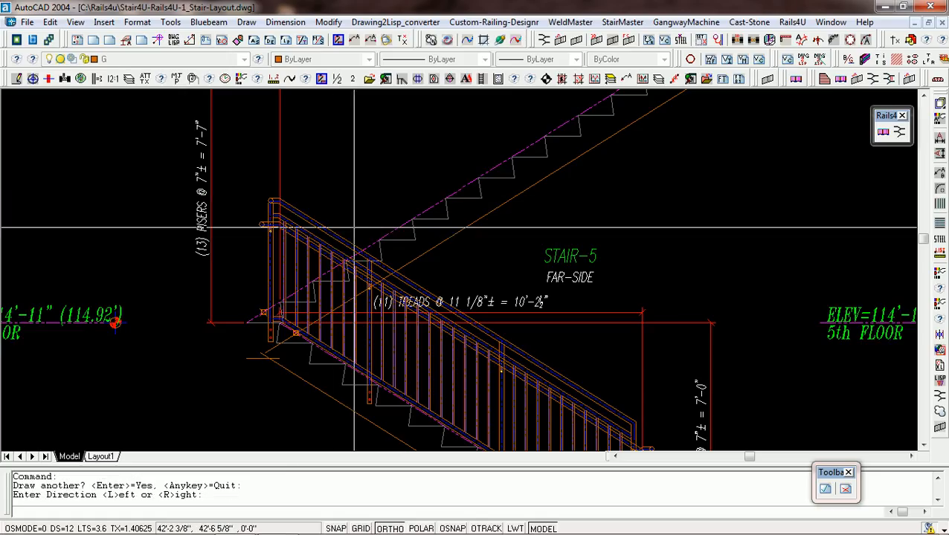
Set the Right direction for Stair-6's guardrail and place its first post right of the lowest tread nosing, reusing the previous offset.
{"action": "type", "text": "R"}
{"action": "key", "text": "Return"}
{"action": "scroll", "coordinate": [270, 303], "scroll_direction": "up", "scroll_amount": 3}
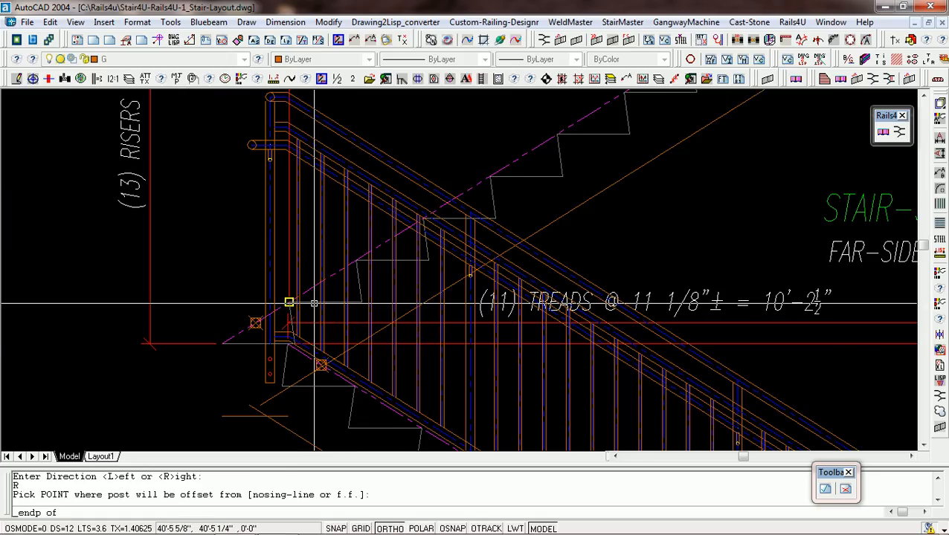
{"action": "left_click", "coordinate": [286, 303]}
{"action": "left_click", "coordinate": [387, 305]}
{"action": "key", "text": "Return"}
Place two intermediate posts on Stair-6, right of the fifth and tenth tread nosings, reusing the offset for the first and entering 3 for the second.
{"action": "scroll", "coordinate": [348, 335], "scroll_direction": "down", "scroll_amount": 4}
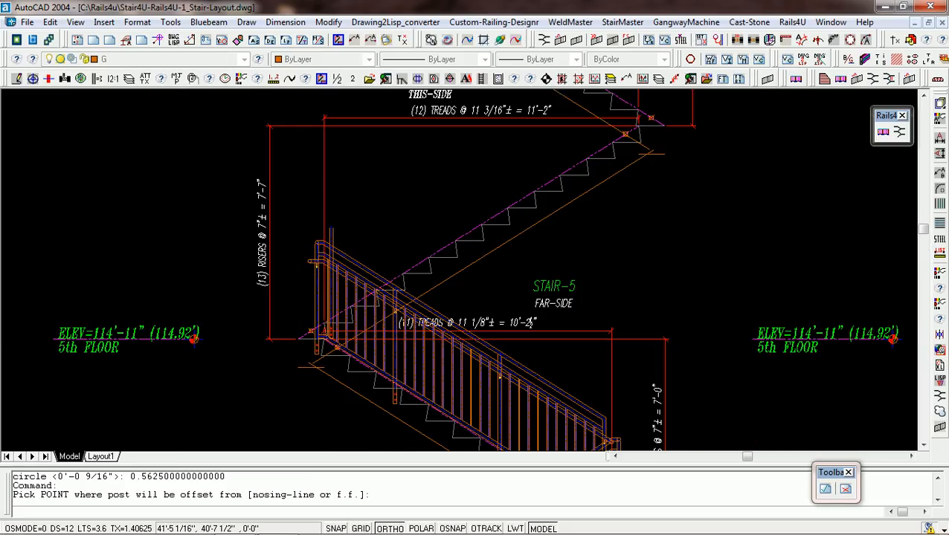
{"action": "left_click", "coordinate": [429, 256]}
{"action": "left_click", "coordinate": [439, 258]}
{"action": "key", "text": "Return"}
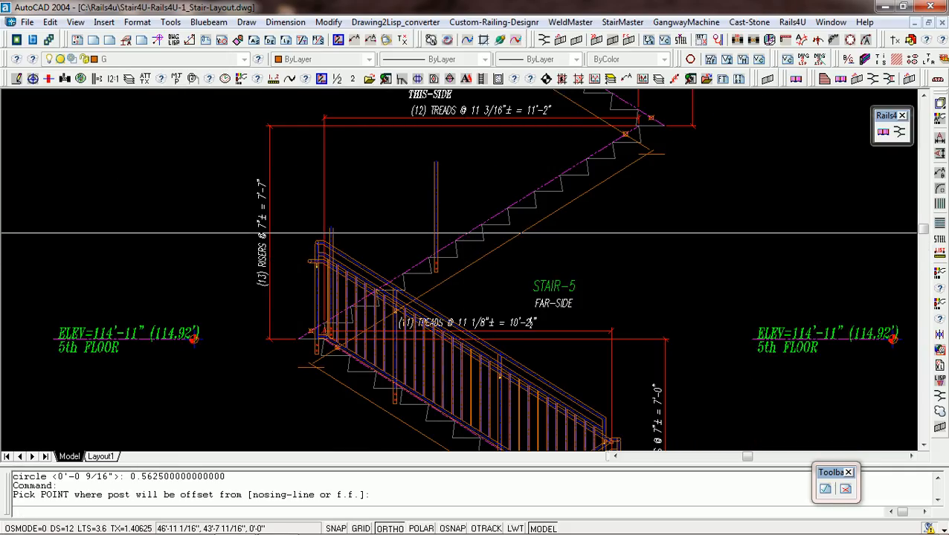
{"action": "left_click", "coordinate": [560, 176]}
{"action": "left_click", "coordinate": [576, 186]}
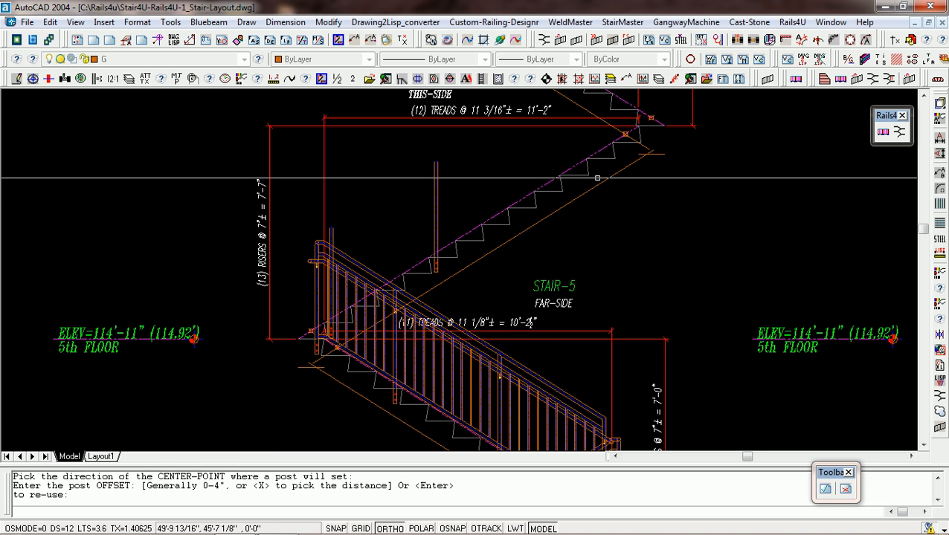
{"action": "type", "text": "3"}
{"action": "key", "text": "Return"}
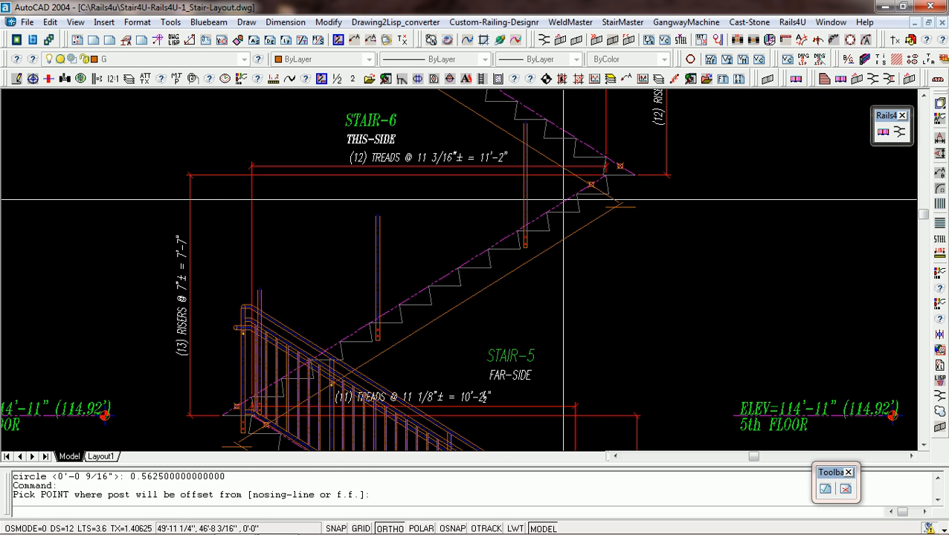
Place Stair-6's last post right of the upper landing nosing, reusing the previous offset.
{"action": "left_click", "coordinate": [602, 177]}
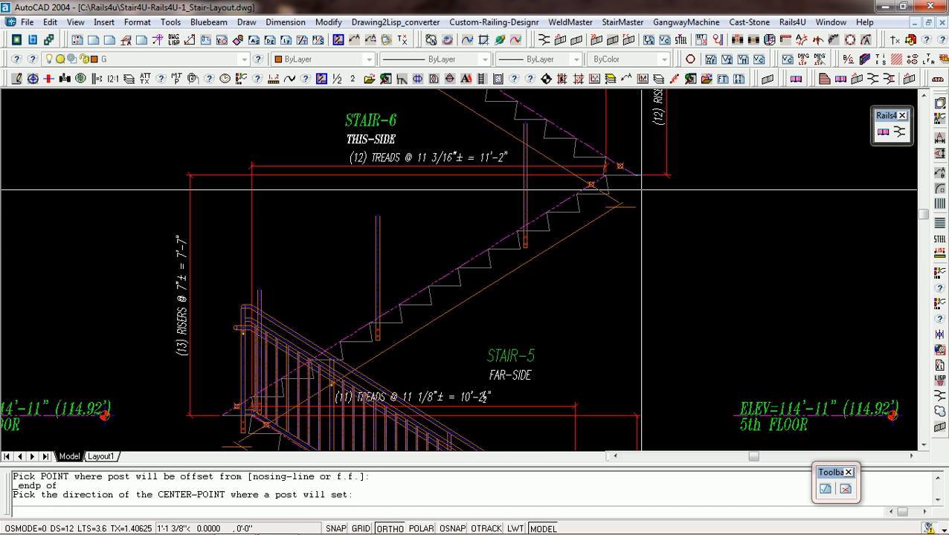
{"action": "left_click", "coordinate": [641, 190]}
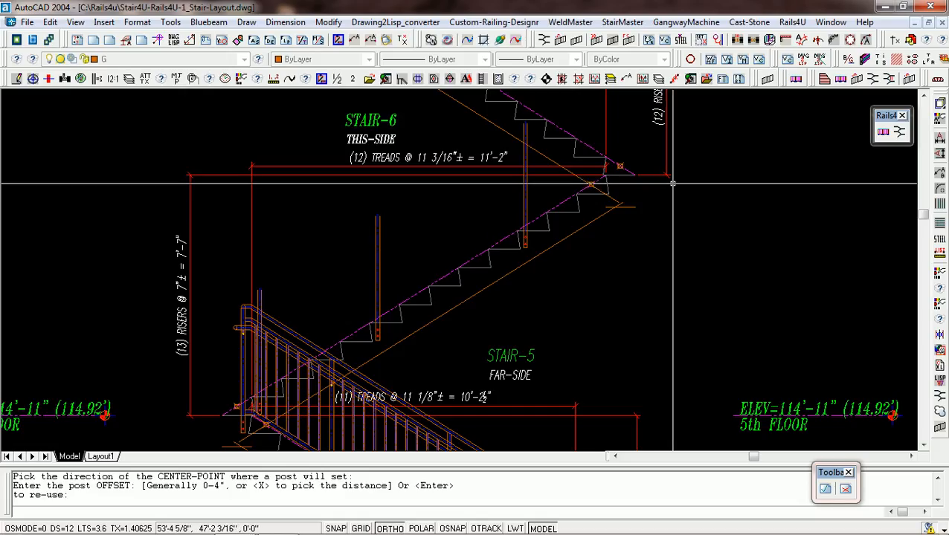
{"action": "scroll", "coordinate": [672, 183], "scroll_direction": "up", "scroll_amount": 1}
{"action": "scroll", "coordinate": [654, 195], "scroll_direction": "down", "scroll_amount": 3}
{"action": "scroll", "coordinate": [617, 212], "scroll_direction": "up", "scroll_amount": 4}
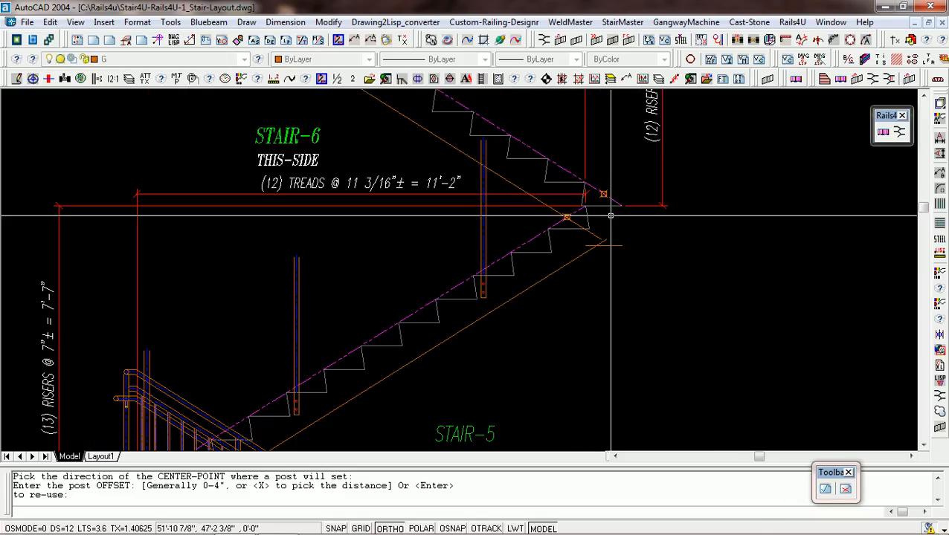
{"action": "key", "text": "Return"}
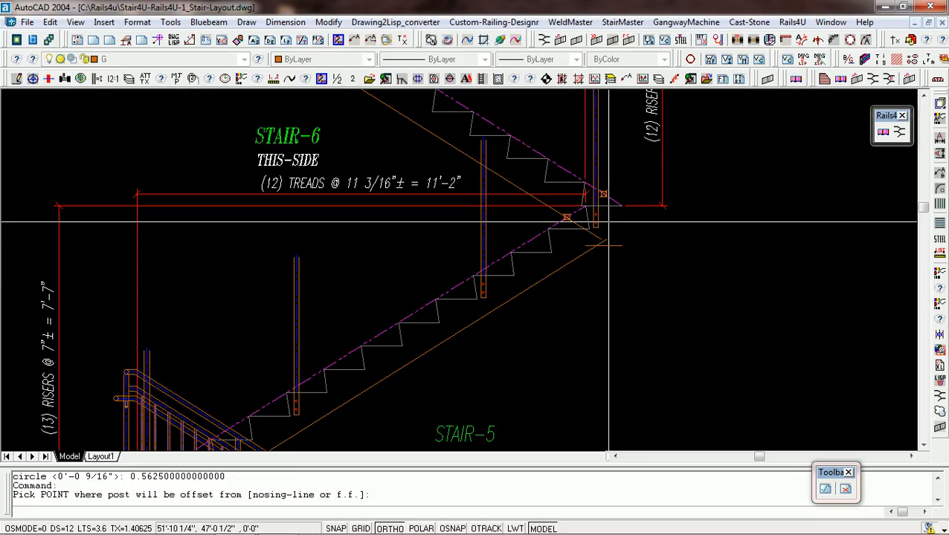
Finish Stair-6's posts and end the upper top rail with the Pick option at the center-line top of the landing post.
{"action": "scroll", "coordinate": [610, 195], "scroll_direction": "down", "scroll_amount": 4}
{"action": "scroll", "coordinate": [617, 171], "scroll_direction": "up", "scroll_amount": 3}
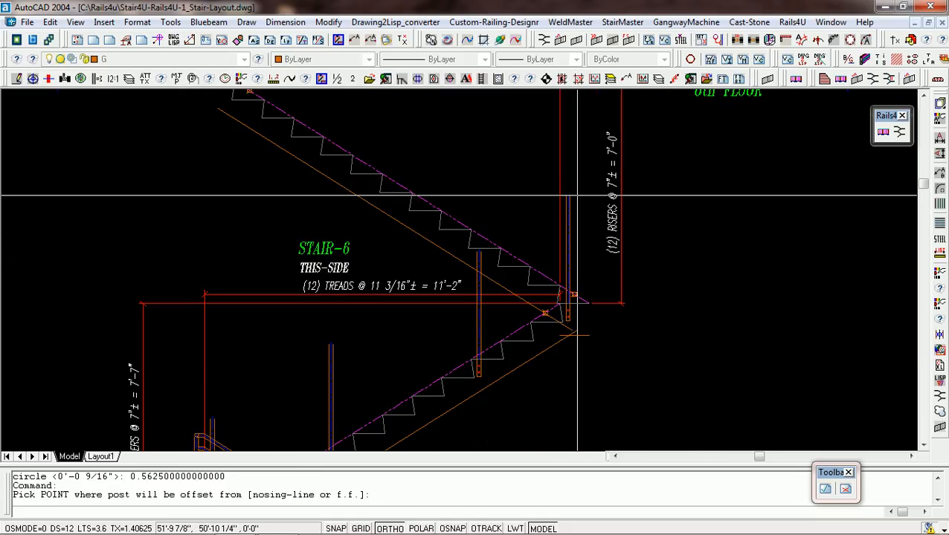
{"action": "left_click", "coordinate": [569, 195]}
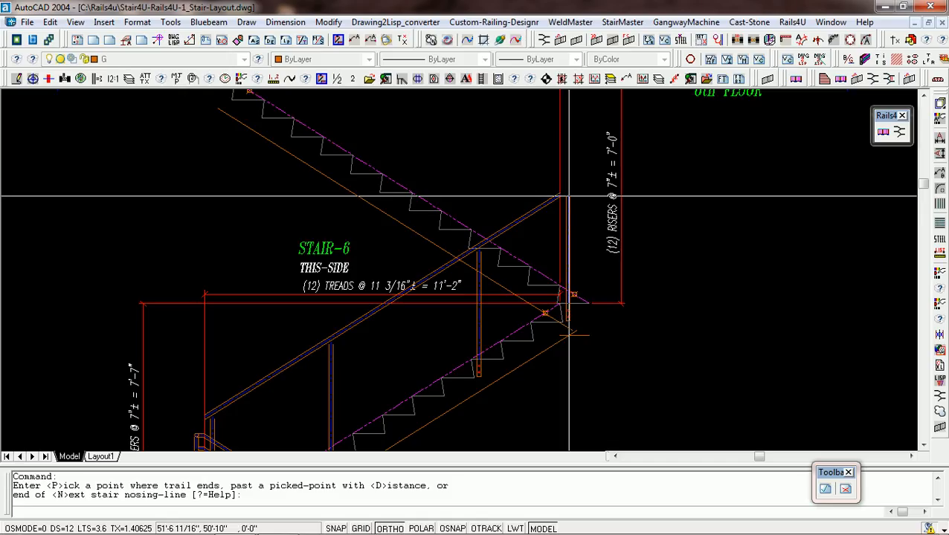
{"action": "type", "text": "P"}
{"action": "key", "text": "Return"}
{"action": "scroll", "coordinate": [562, 196], "scroll_direction": "up", "scroll_amount": 3}
{"action": "middle_click", "coordinate": [567, 201]}
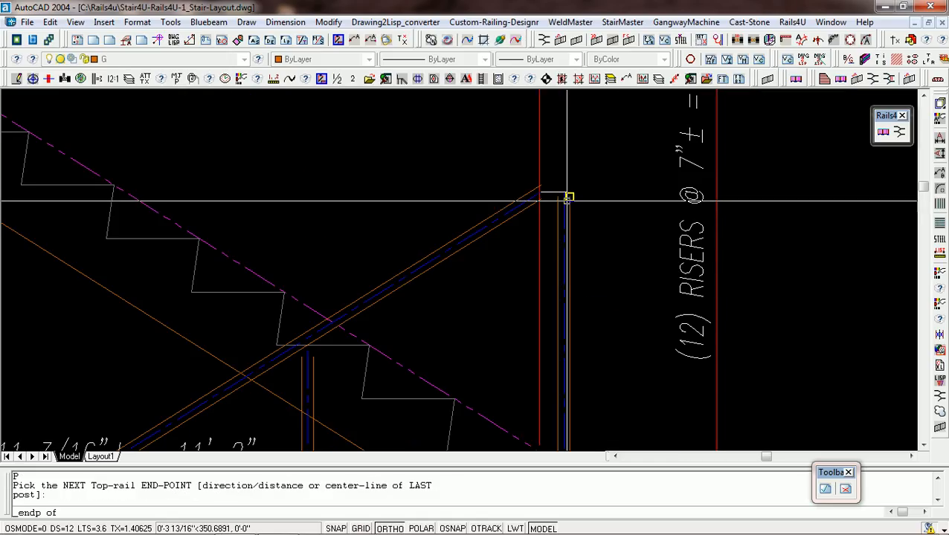
{"action": "left_click", "coordinate": [563, 192]}
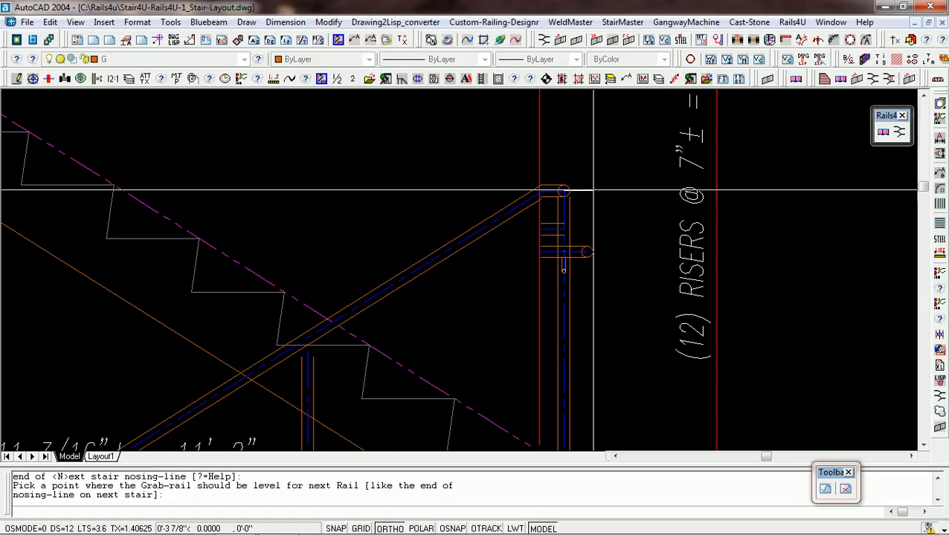
Pick the grab-rail leveling point right of Stair-6's landing post to generate its complete guardrail with pickets.
{"action": "left_click", "coordinate": [596, 194]}
{"action": "scroll", "coordinate": [595, 192], "scroll_direction": "down", "scroll_amount": 4}
{"action": "key", "text": "Return"}
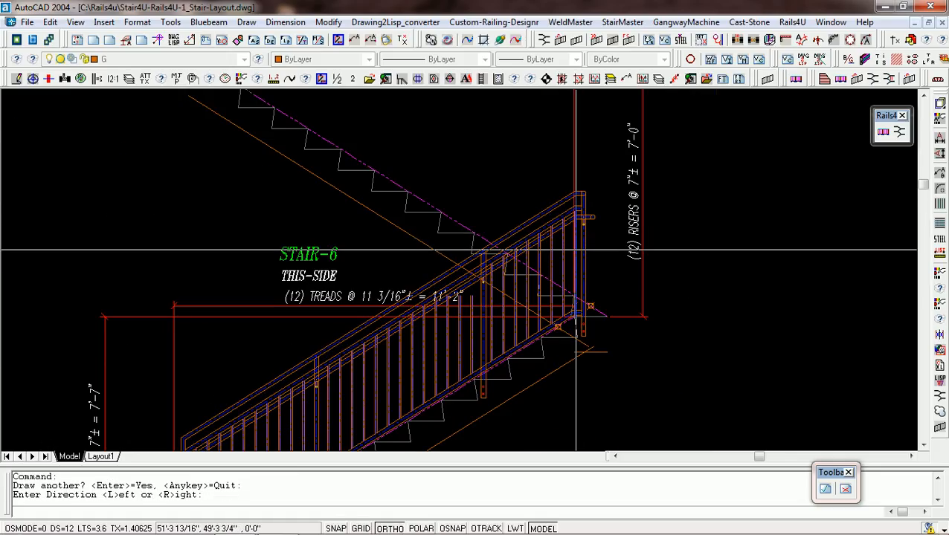
Set the top flight's direction to Left and place its first post left of the lowest nosing, reusing the previous offset.
{"action": "key", "text": "Return"}
{"action": "scroll", "coordinate": [576, 309], "scroll_direction": "up", "scroll_amount": 4}
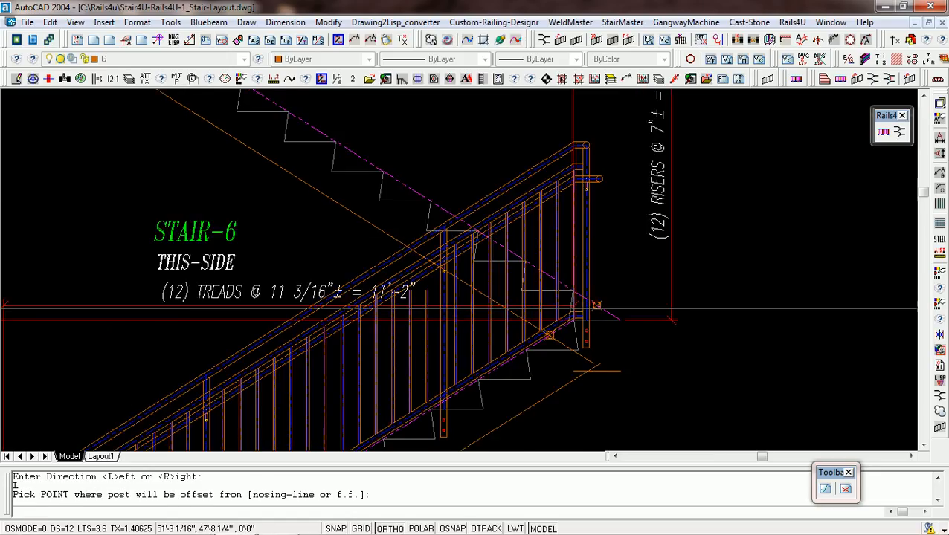
{"action": "middle_click", "coordinate": [567, 289]}
{"action": "left_click", "coordinate": [565, 285]}
{"action": "left_click", "coordinate": [508, 302]}
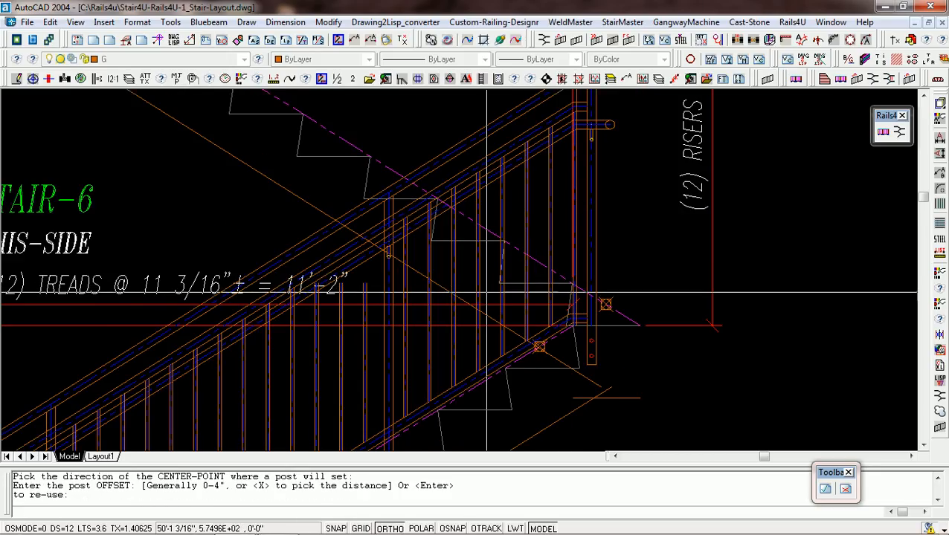
{"action": "key", "text": "Return"}
Place two intermediate posts on the top flight, left of the fifth and ninth nosings, entering offset 3 and reusing it for the second.
{"action": "scroll", "coordinate": [483, 268], "scroll_direction": "down", "scroll_amount": 3}
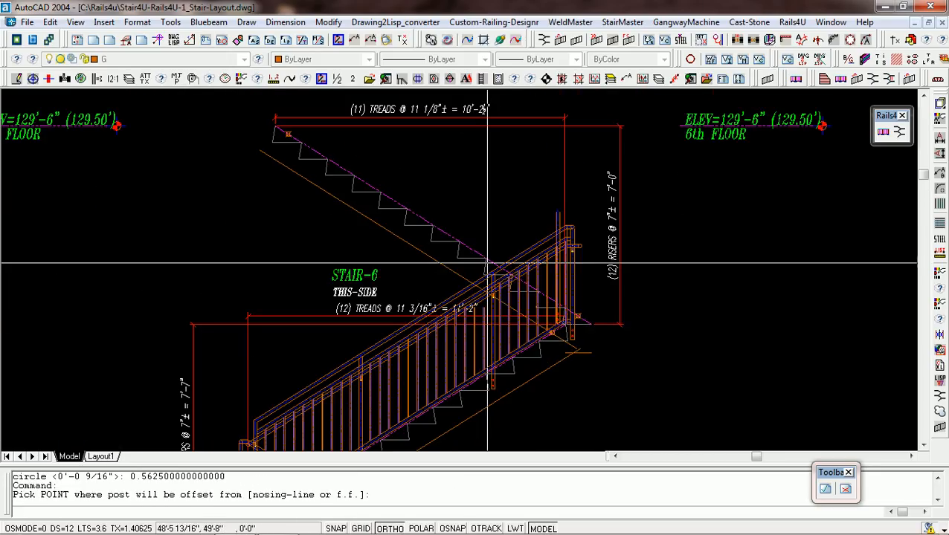
{"action": "left_click", "coordinate": [459, 243]}
{"action": "left_click", "coordinate": [433, 247]}
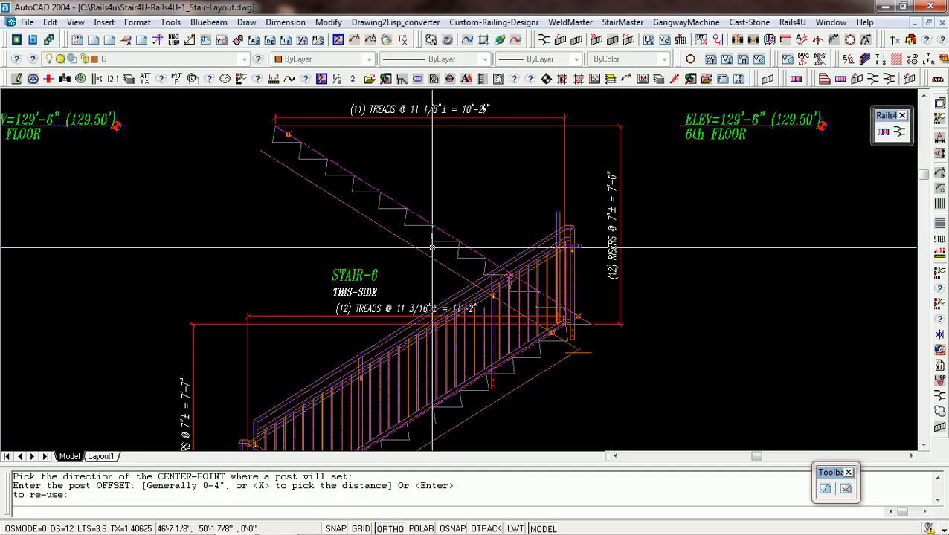
{"action": "type", "text": "3"}
{"action": "key", "text": "Return"}
{"action": "scroll", "coordinate": [428, 251], "scroll_direction": "down", "scroll_amount": 4}
{"action": "scroll", "coordinate": [437, 250], "scroll_direction": "up", "scroll_amount": 4}
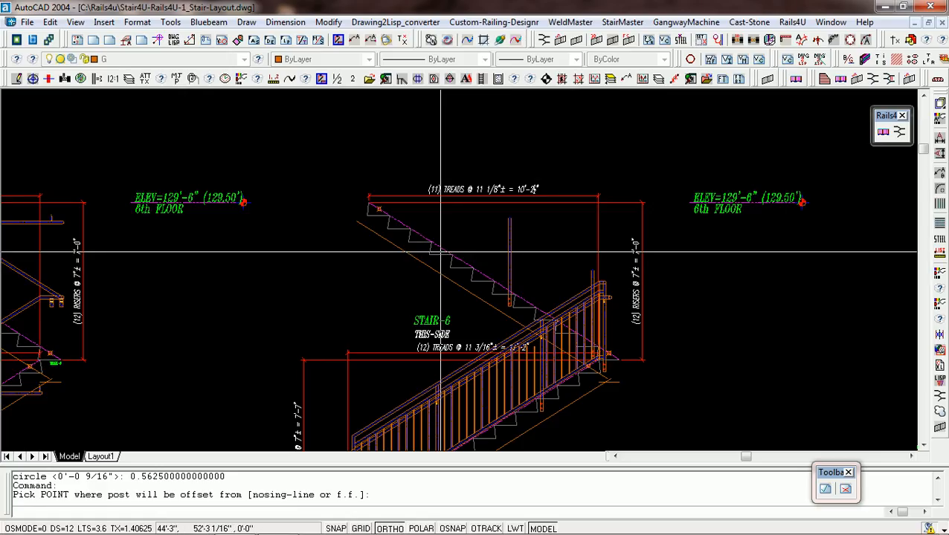
{"action": "left_click", "coordinate": [432, 250]}
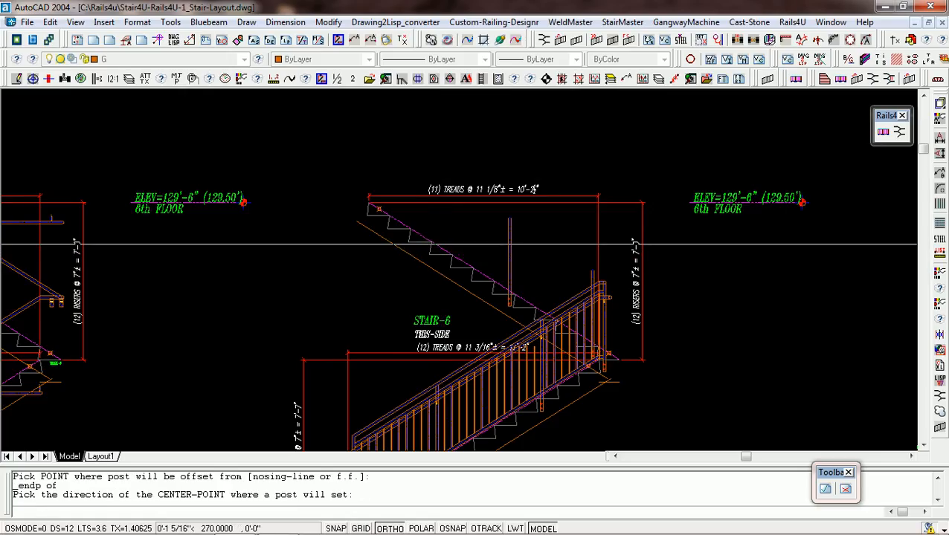
{"action": "left_click", "coordinate": [414, 248]}
{"action": "key", "text": "Return"}
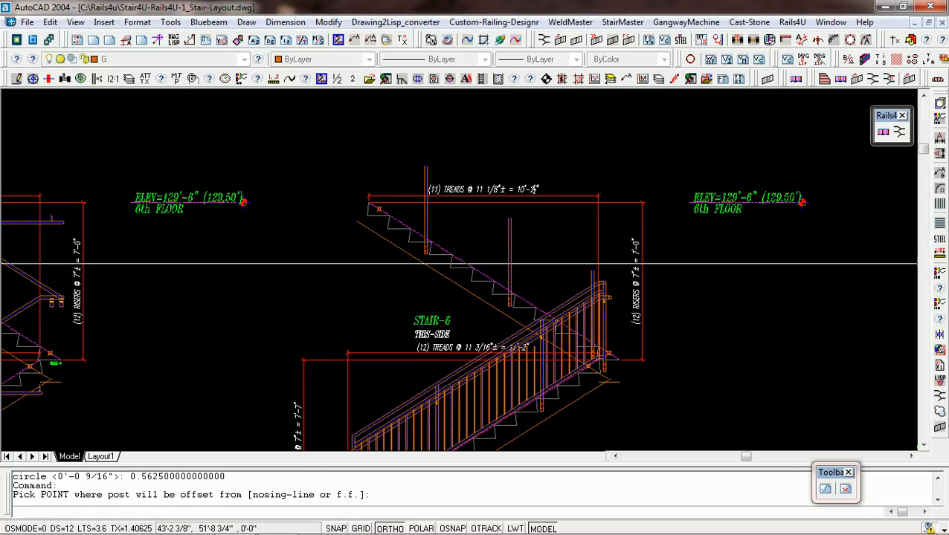
Place the top flight's last post left of the 6th-floor landing nosing with the reused offset, and finish the post placement.
{"action": "scroll", "coordinate": [382, 203], "scroll_direction": "up", "scroll_amount": 5}
{"action": "left_click", "coordinate": [369, 203]}
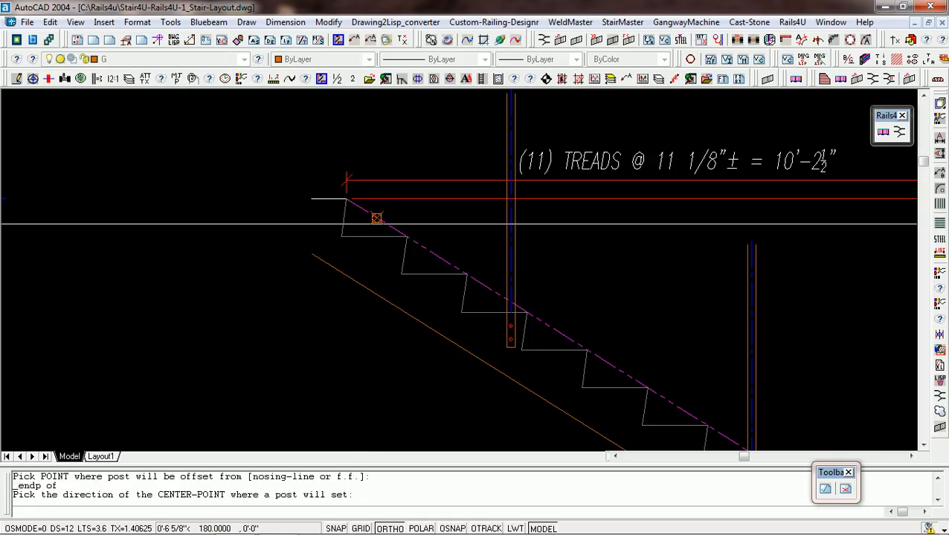
{"action": "left_click", "coordinate": [282, 213]}
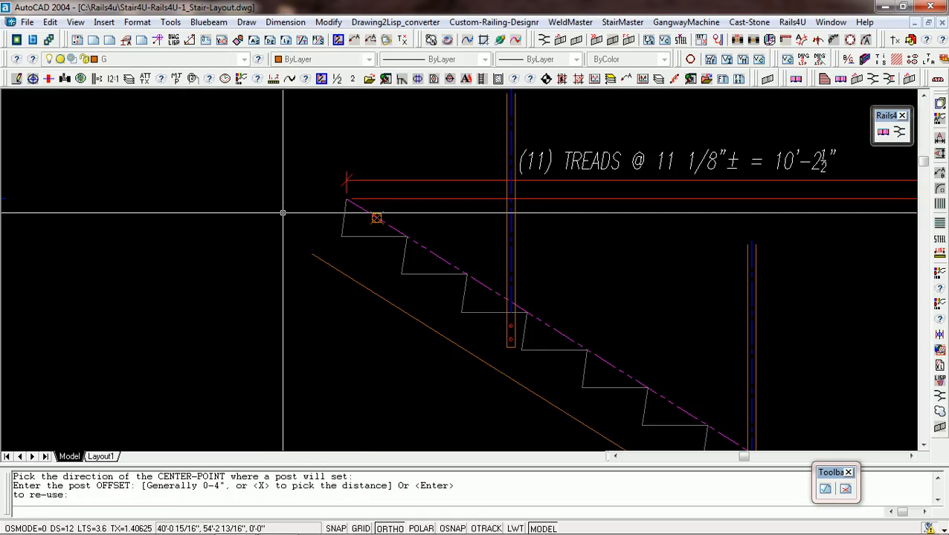
{"action": "key", "text": "Return"}
{"action": "scroll", "coordinate": [302, 270], "scroll_direction": "down", "scroll_amount": 6}
{"action": "scroll", "coordinate": [301, 207], "scroll_direction": "up", "scroll_amount": 3}
{"action": "key", "text": "Return"}
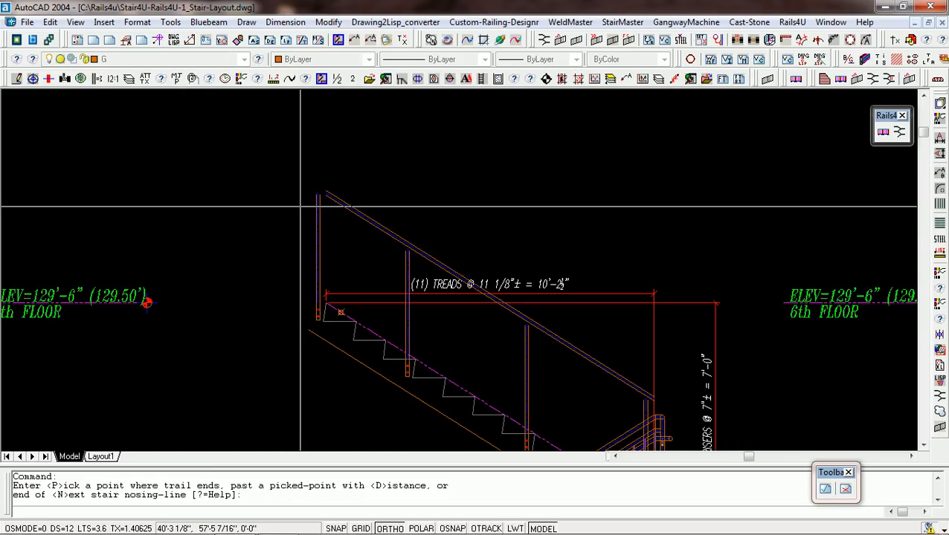
End the upper top rail with the Pick option at the center-line top of the 6th-floor landing post.
{"action": "type", "text": "P"}
{"action": "key", "text": "Return"}
{"action": "scroll", "coordinate": [318, 209], "scroll_direction": "up", "scroll_amount": 5}
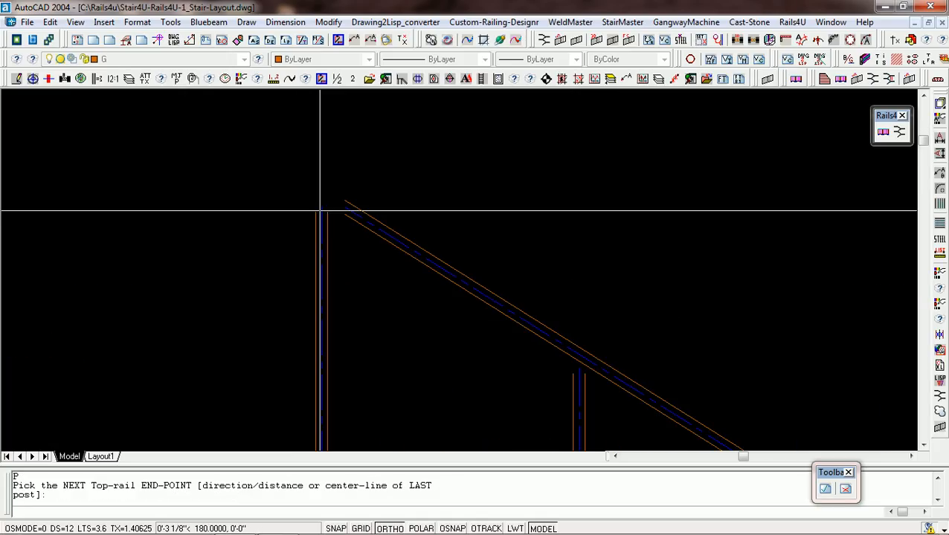
{"action": "left_click", "coordinate": [321, 208]}
{"action": "key", "text": "Return"}
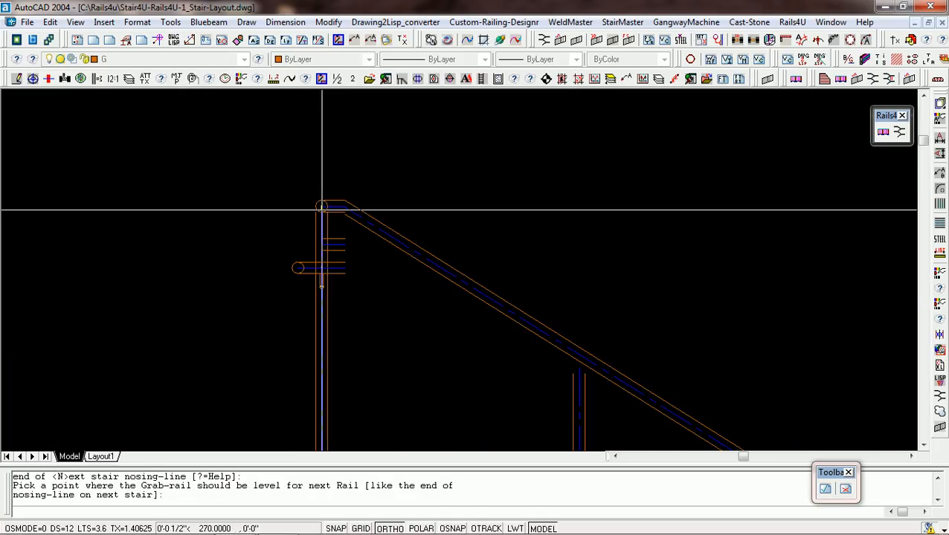
Pick the grab-rail leveling point on the last post's center-line to generate the top flight's guardrail, and quit drawing further railings.
{"action": "left_click", "coordinate": [322, 210]}
{"action": "scroll", "coordinate": [320, 212], "scroll_direction": "down", "scroll_amount": 5}
{"action": "scroll", "coordinate": [412, 239], "scroll_direction": "down", "scroll_amount": 5}
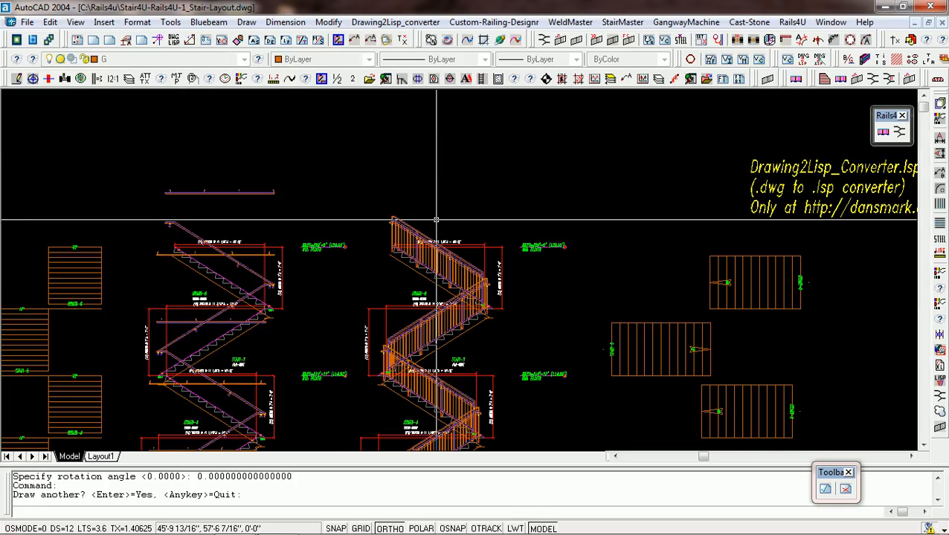
{"action": "key", "text": "x"}
{"action": "scroll", "coordinate": [388, 261], "scroll_direction": "down", "scroll_amount": 3}
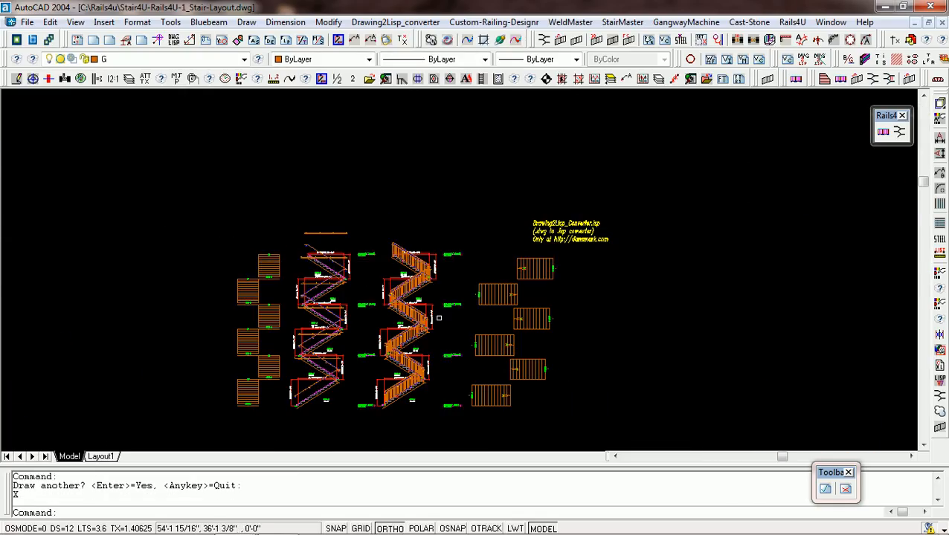
Generate wall-rail detail sheets with Set Posts using Auto Details, placing them in the empty area right of the stair plans.
{"action": "middle_click", "coordinate": [444, 386]}
{"action": "middle_click", "coordinate": [444, 386]}
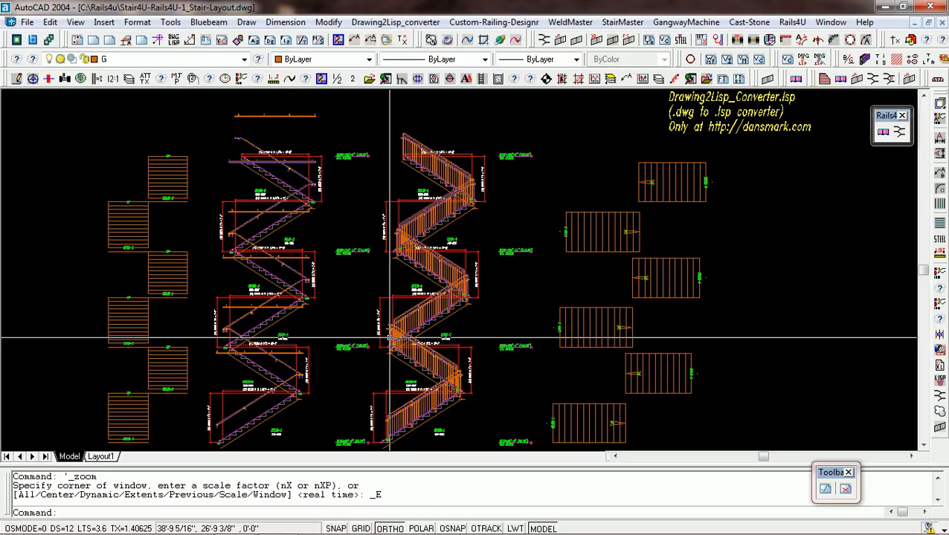
{"action": "scroll", "coordinate": [380, 339], "scroll_direction": "down", "scroll_amount": 2}
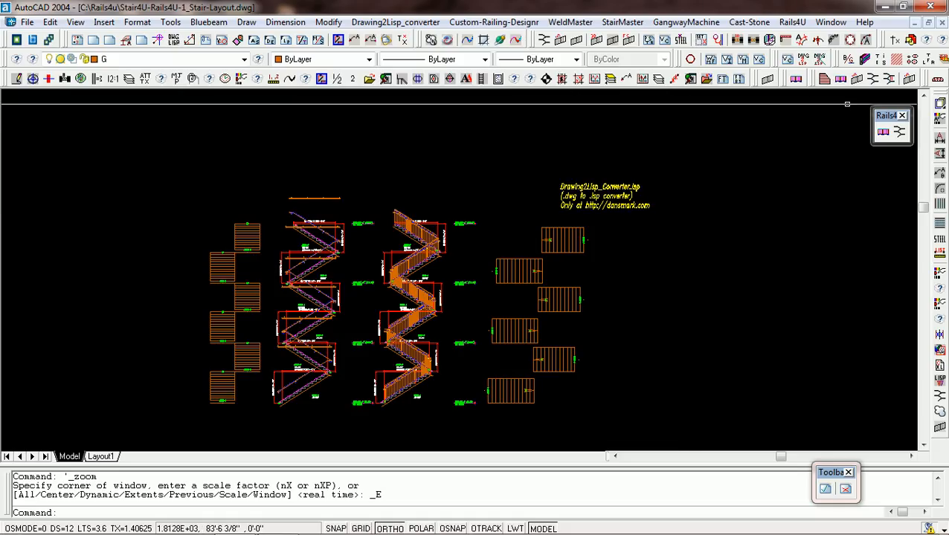
{"action": "left_click", "coordinate": [912, 79]}
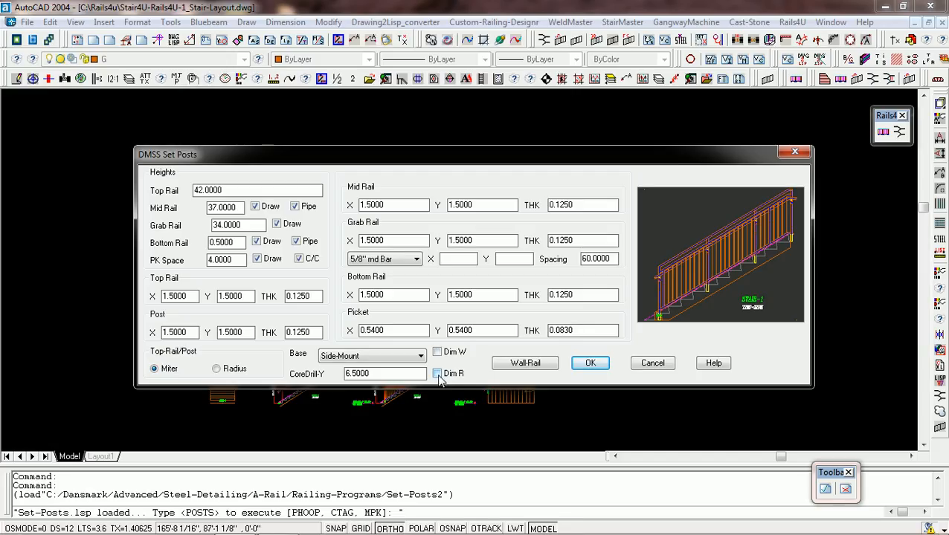
{"action": "key", "text": "Return"}
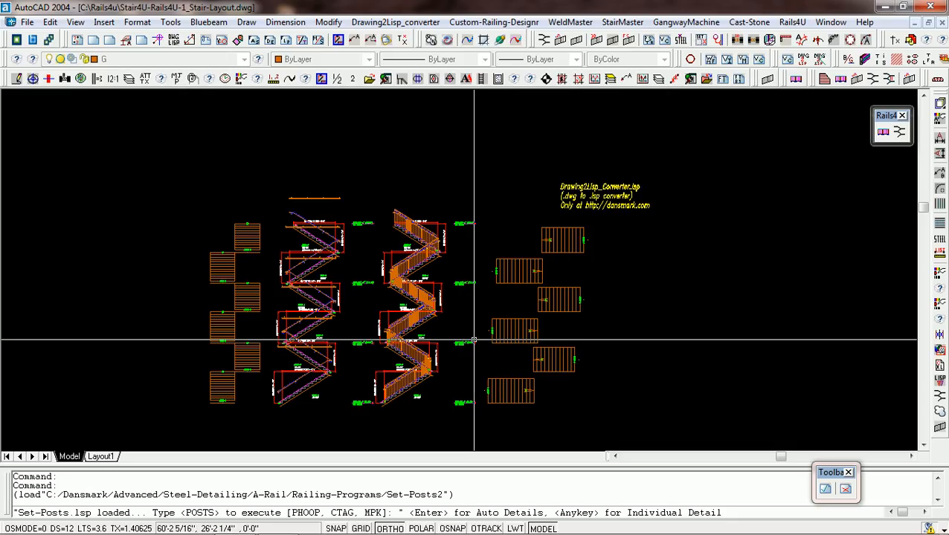
{"action": "key", "text": "Return"}
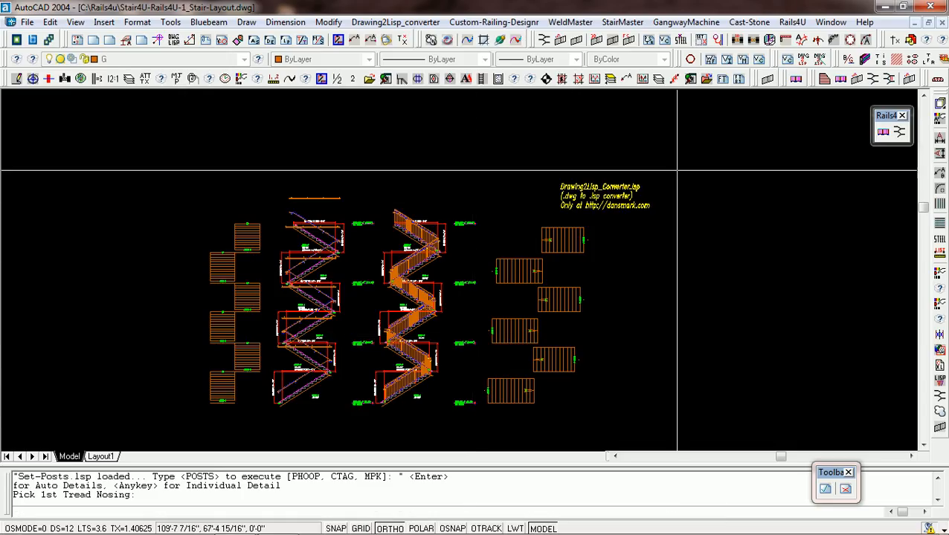
{"action": "left_click", "coordinate": [689, 171]}
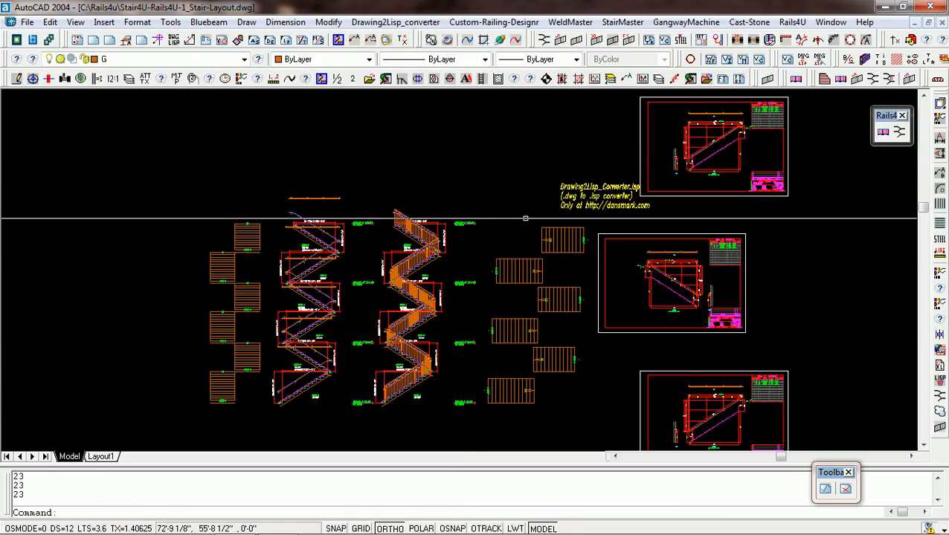
Check the wall-rail blocks on the left elevation by selecting them flight by flight from Stair-1 up to Stair-5, and clear the selection.
{"action": "scroll", "coordinate": [288, 388], "scroll_direction": "up", "scroll_amount": 3}
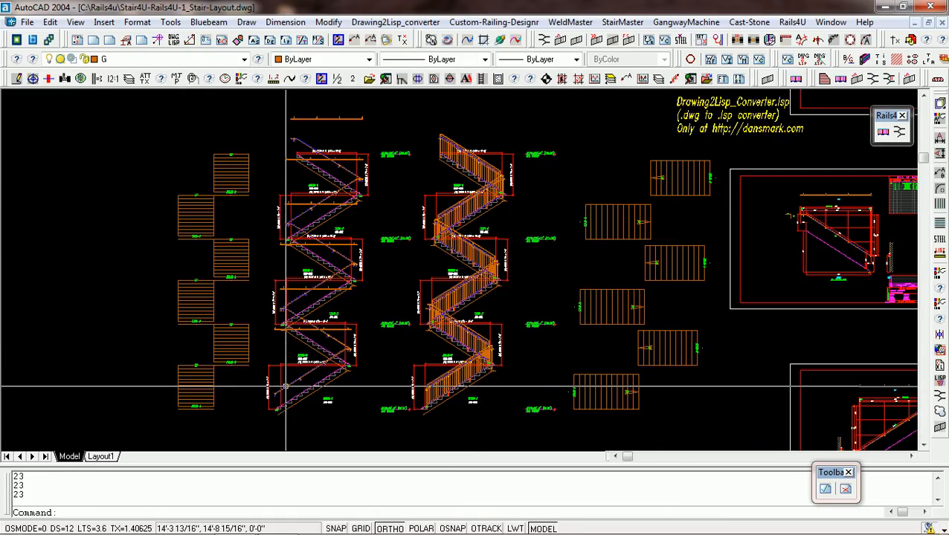
{"action": "scroll", "coordinate": [287, 388], "scroll_direction": "up", "scroll_amount": 1}
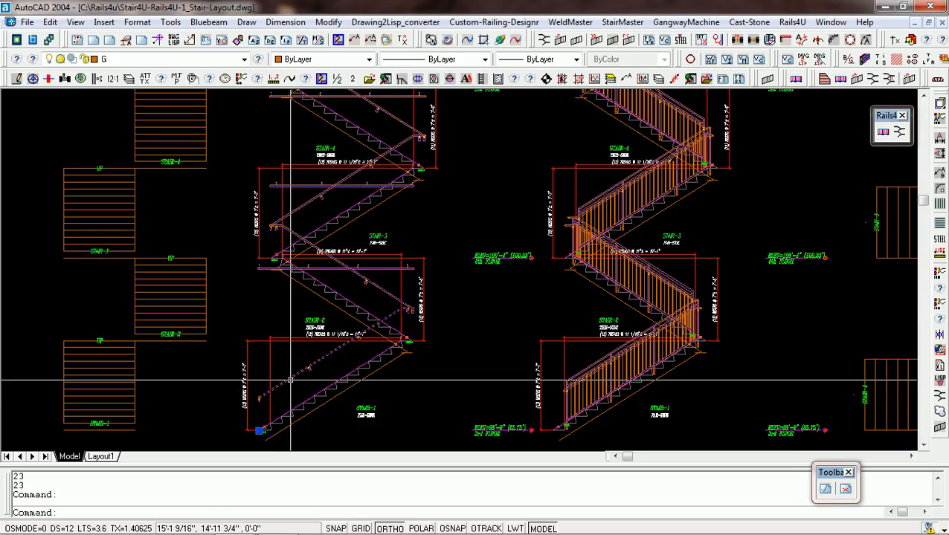
{"action": "left_click", "coordinate": [355, 272]}
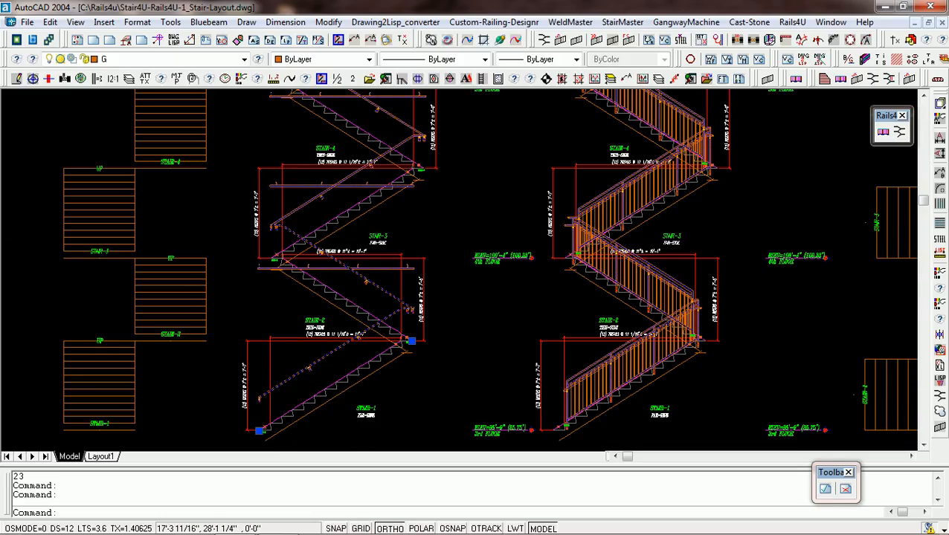
{"action": "left_click", "coordinate": [297, 208]}
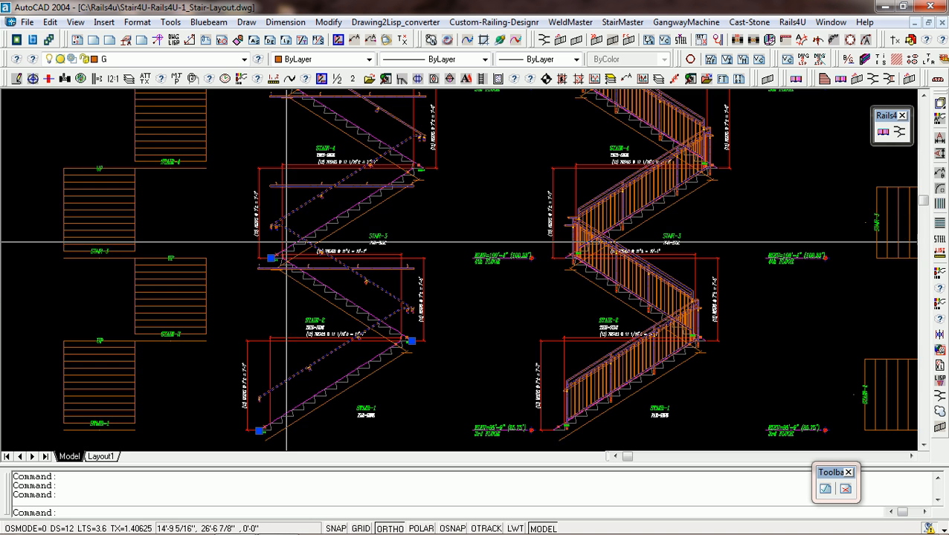
{"action": "scroll", "coordinate": [285, 254], "scroll_direction": "down", "scroll_amount": 3}
{"action": "scroll", "coordinate": [312, 196], "scroll_direction": "up", "scroll_amount": 3}
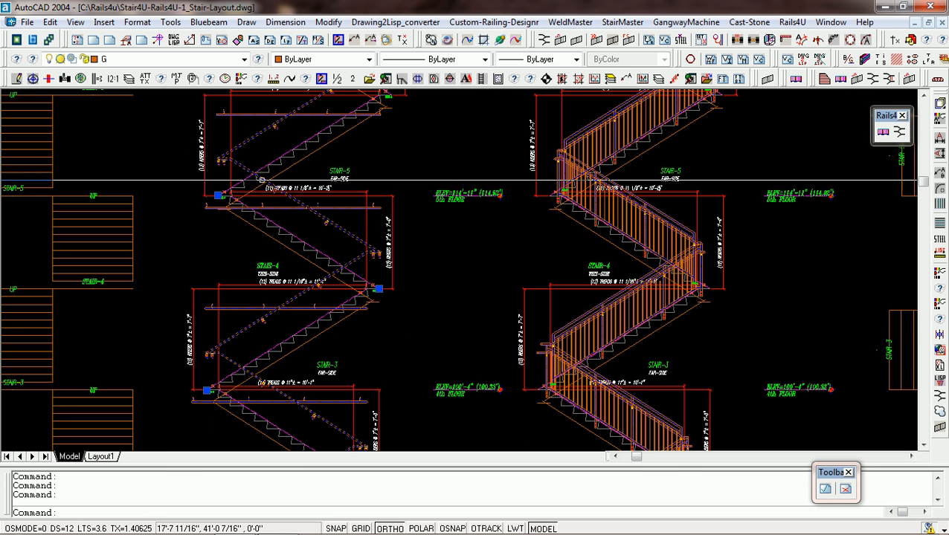
{"action": "scroll", "coordinate": [286, 217], "scroll_direction": "down", "scroll_amount": 5}
{"action": "scroll", "coordinate": [285, 216], "scroll_direction": "up", "scroll_amount": 5}
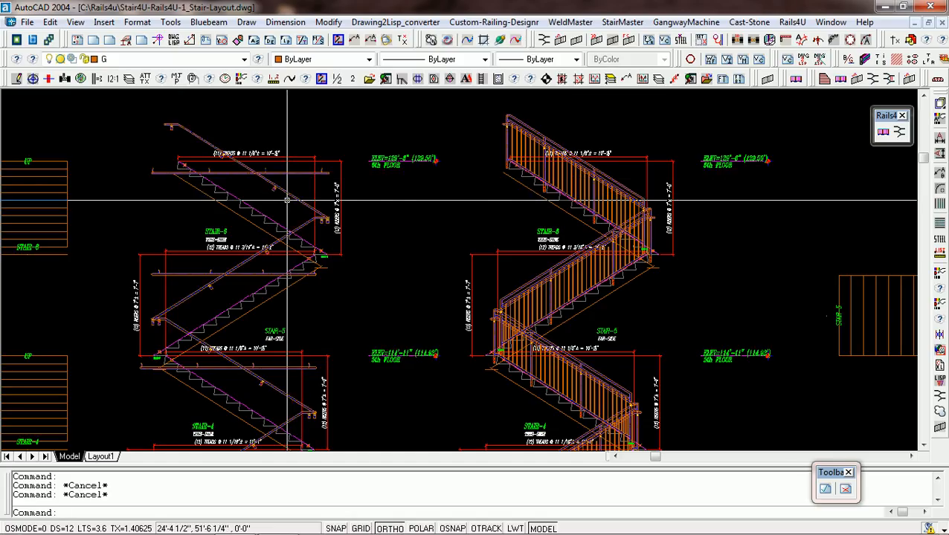
{"action": "scroll", "coordinate": [287, 200], "scroll_direction": "down", "scroll_amount": 5}
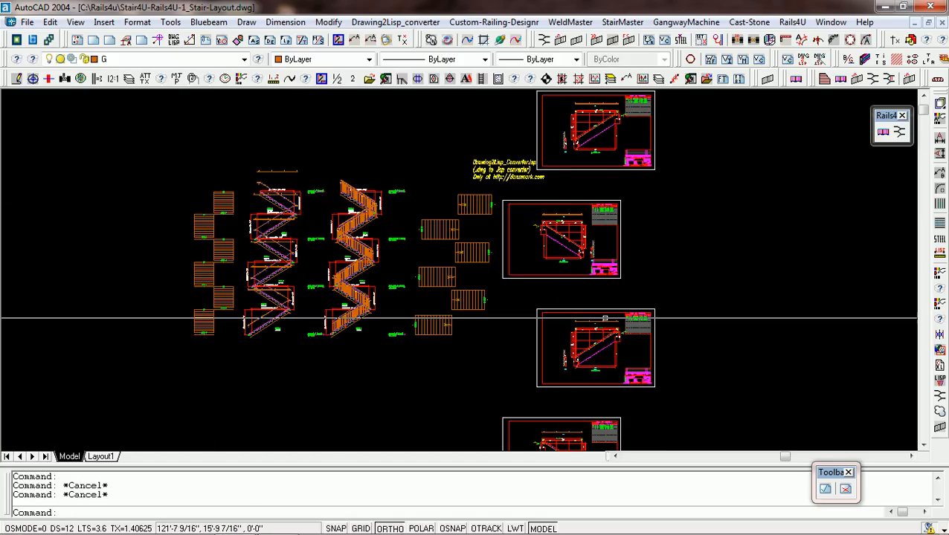
List the properties of the sloped wall-rail block in the top detail sheet's elevation and close the text window.
{"action": "scroll", "coordinate": [253, 328], "scroll_direction": "up", "scroll_amount": 4}
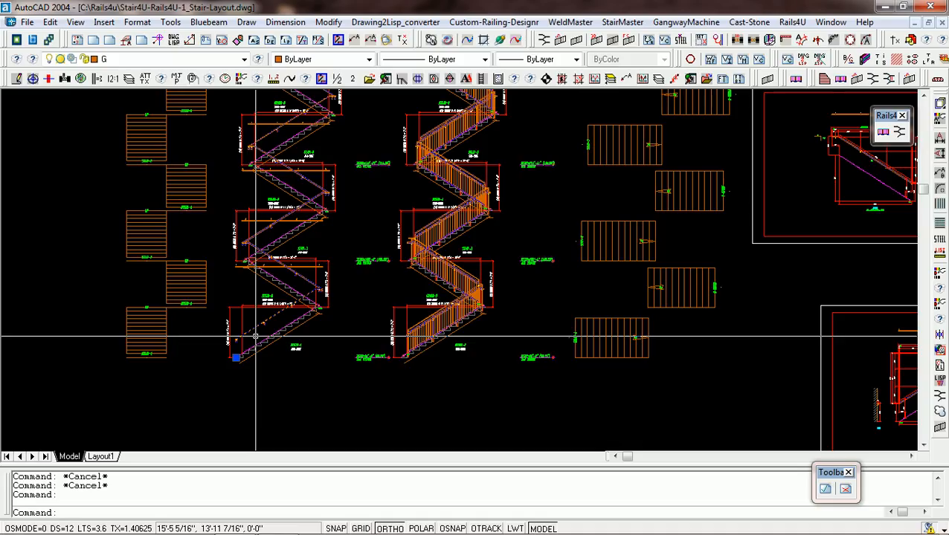
{"action": "scroll", "coordinate": [267, 333], "scroll_direction": "down", "scroll_amount": 3}
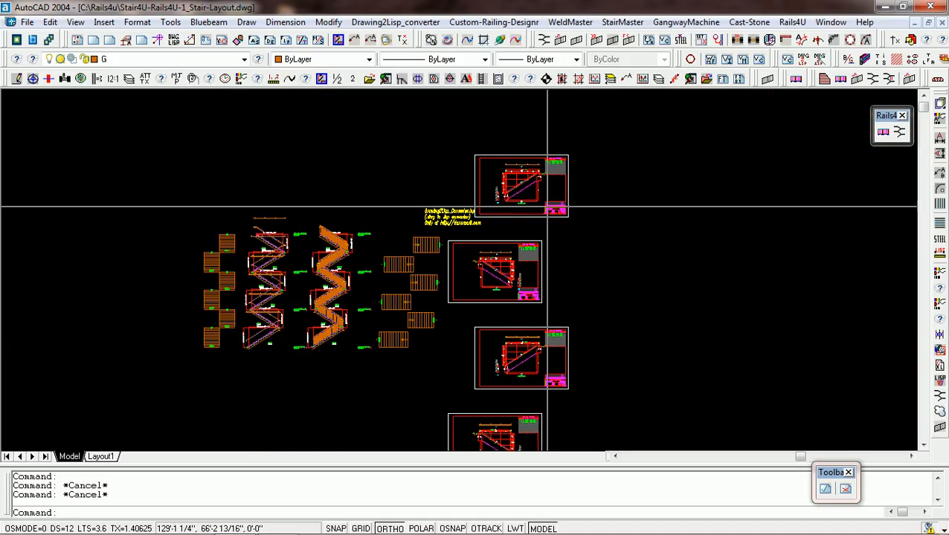
{"action": "scroll", "coordinate": [532, 179], "scroll_direction": "up", "scroll_amount": 5}
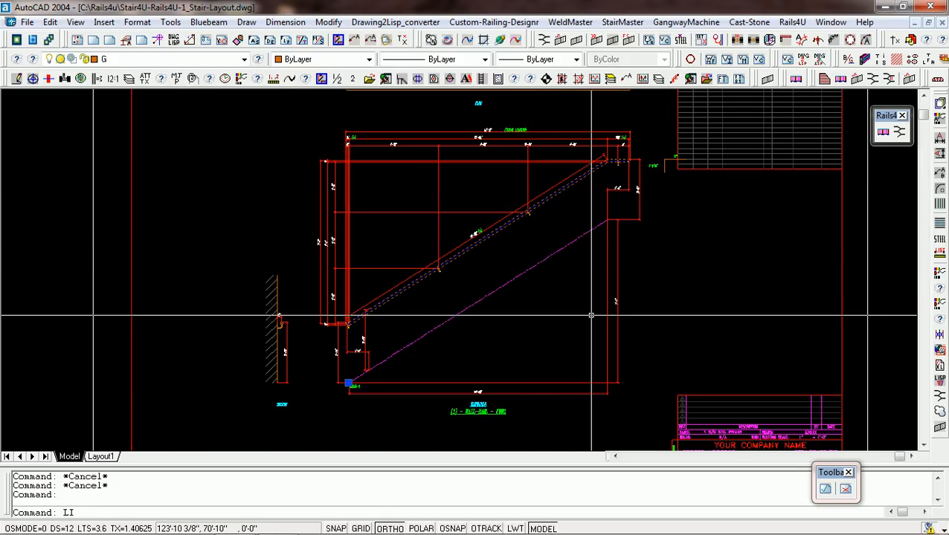
{"action": "key", "text": "Return"}
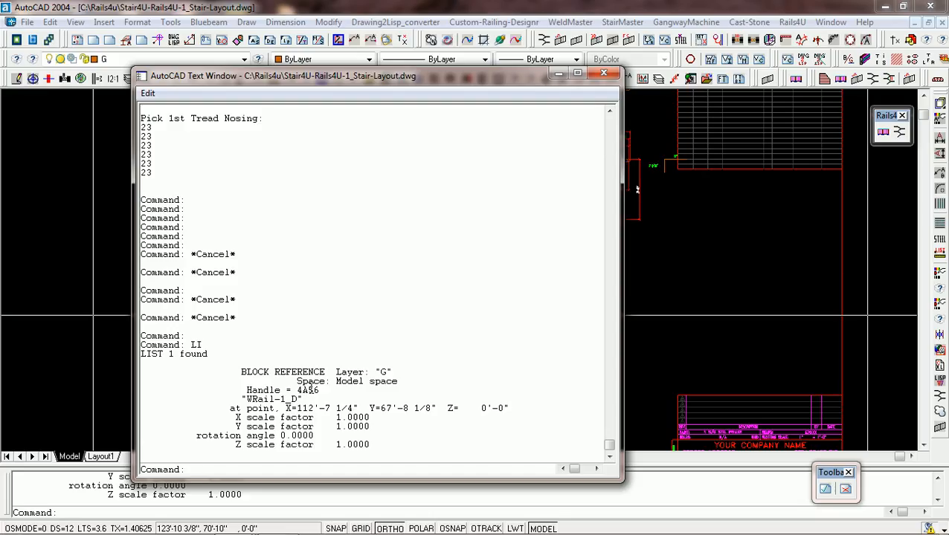
{"action": "left_click", "coordinate": [604, 75]}
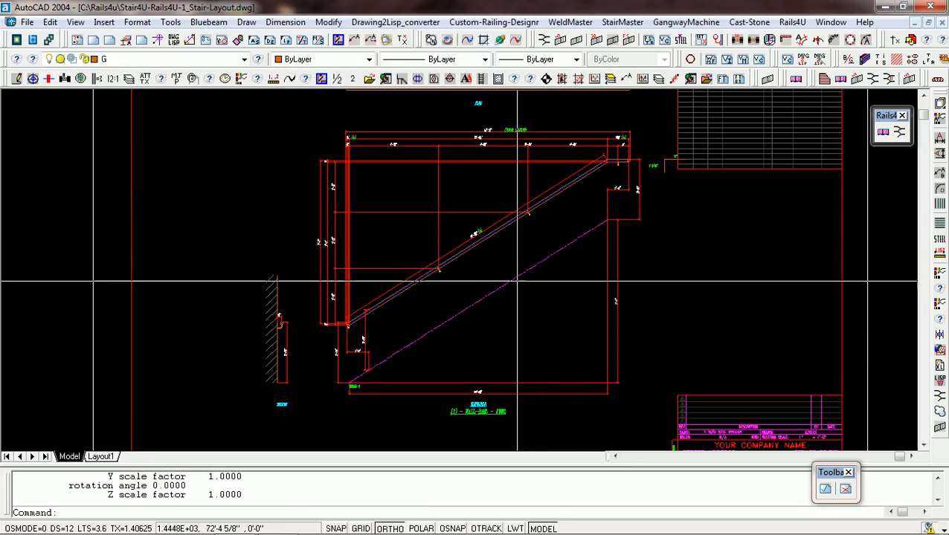
Examine the Bill of Material on the top wall-rail detail sheet and review the whole sheet layout.
{"action": "scroll", "coordinate": [516, 284], "scroll_direction": "down", "scroll_amount": 2}
{"action": "scroll", "coordinate": [686, 144], "scroll_direction": "up", "scroll_amount": 6}
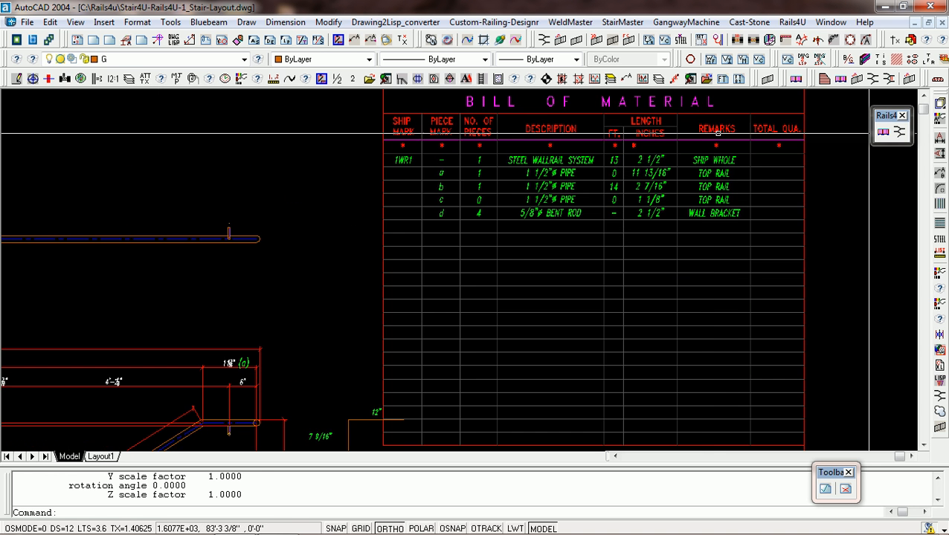
{"action": "scroll", "coordinate": [735, 139], "scroll_direction": "down", "scroll_amount": 4}
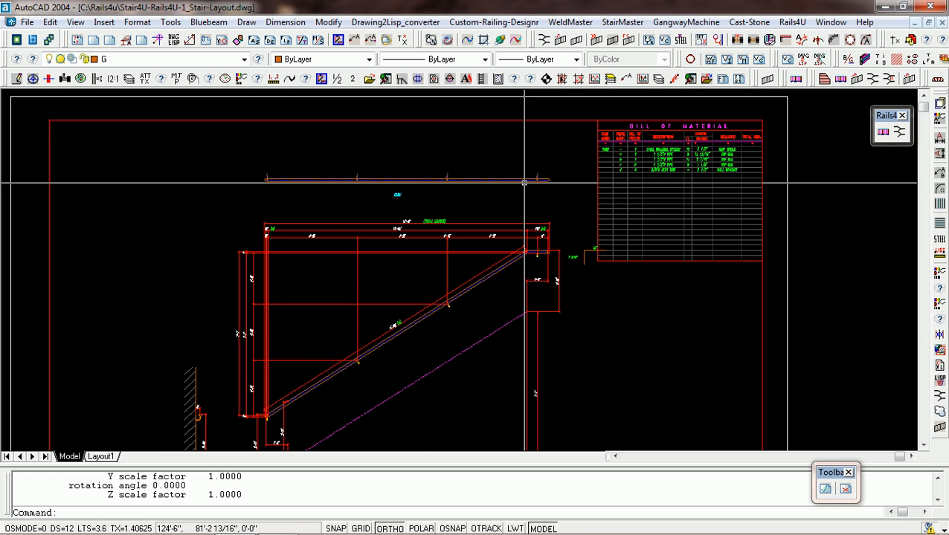
{"action": "scroll", "coordinate": [524, 181], "scroll_direction": "down", "scroll_amount": 2}
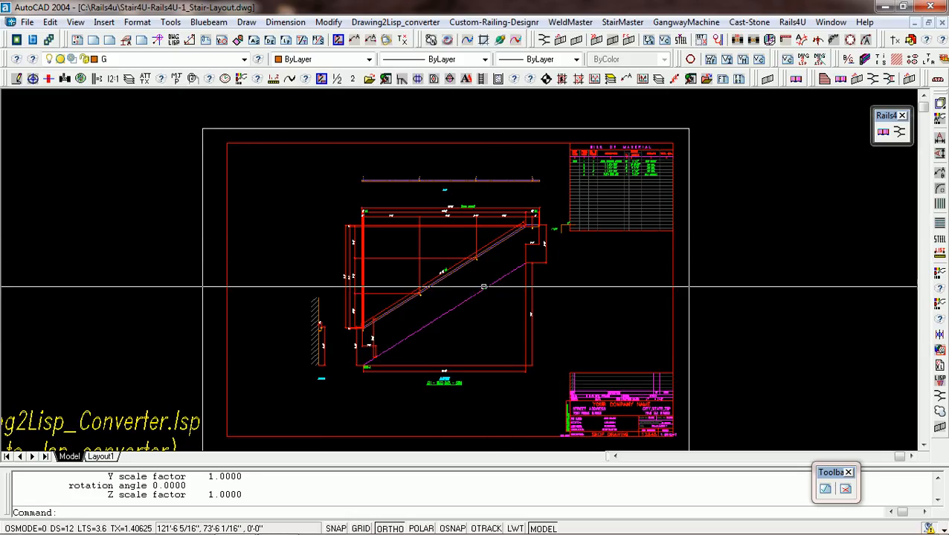
Compare the length dimension of piece (a) on the top sheet's wall-rail elevation with its Bill of Material row and clear the selection.
{"action": "scroll", "coordinate": [514, 315], "scroll_direction": "up", "scroll_amount": 2}
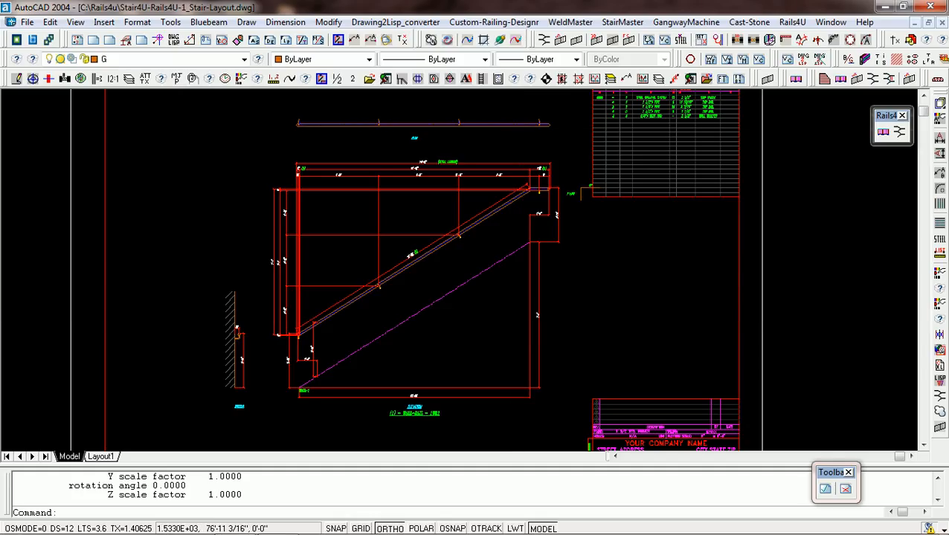
{"action": "scroll", "coordinate": [476, 148], "scroll_direction": "up", "scroll_amount": 5}
{"action": "scroll", "coordinate": [752, 230], "scroll_direction": "up", "scroll_amount": 2}
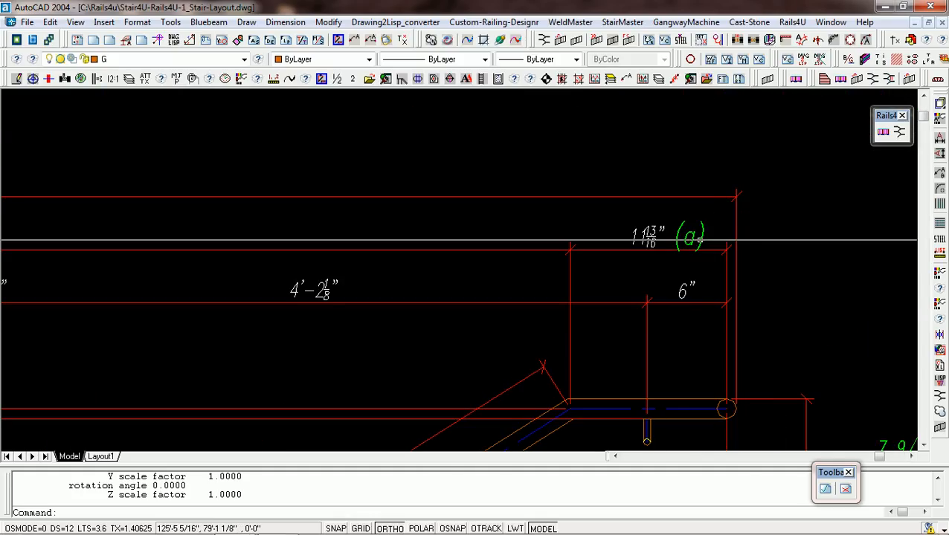
{"action": "scroll", "coordinate": [654, 244], "scroll_direction": "down", "scroll_amount": 5}
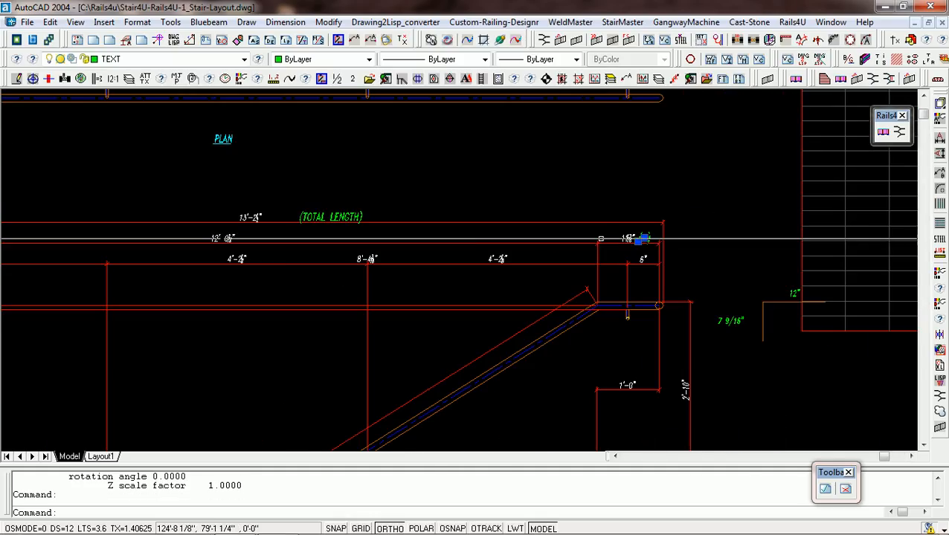
{"action": "scroll", "coordinate": [781, 164], "scroll_direction": "up", "scroll_amount": 4}
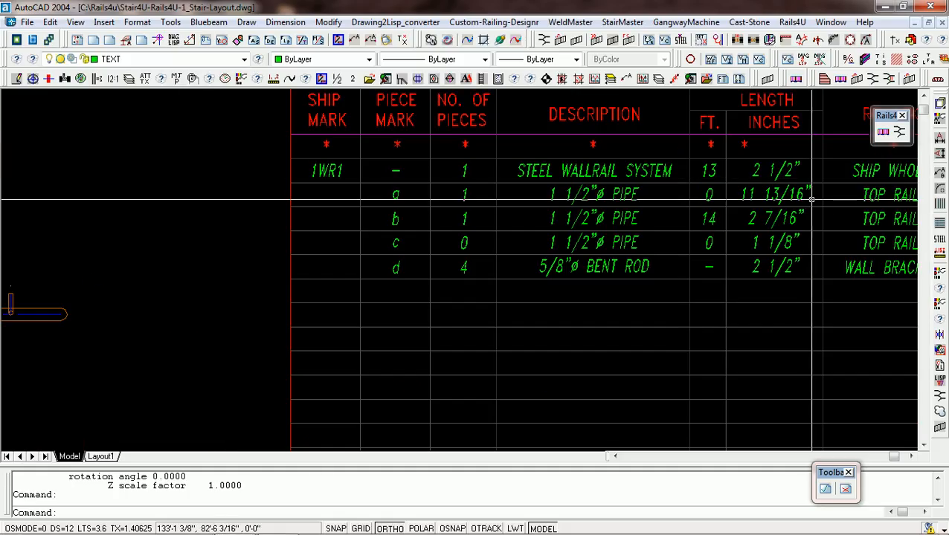
{"action": "scroll", "coordinate": [795, 204], "scroll_direction": "down", "scroll_amount": 4}
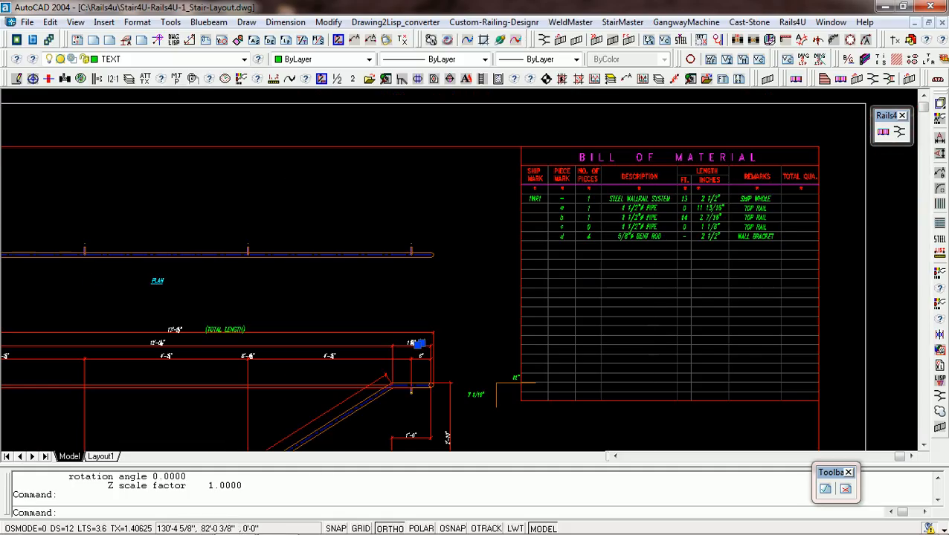
{"action": "key", "text": "Escape"}
{"action": "key", "text": "Escape"}
{"action": "key", "text": "Escape"}
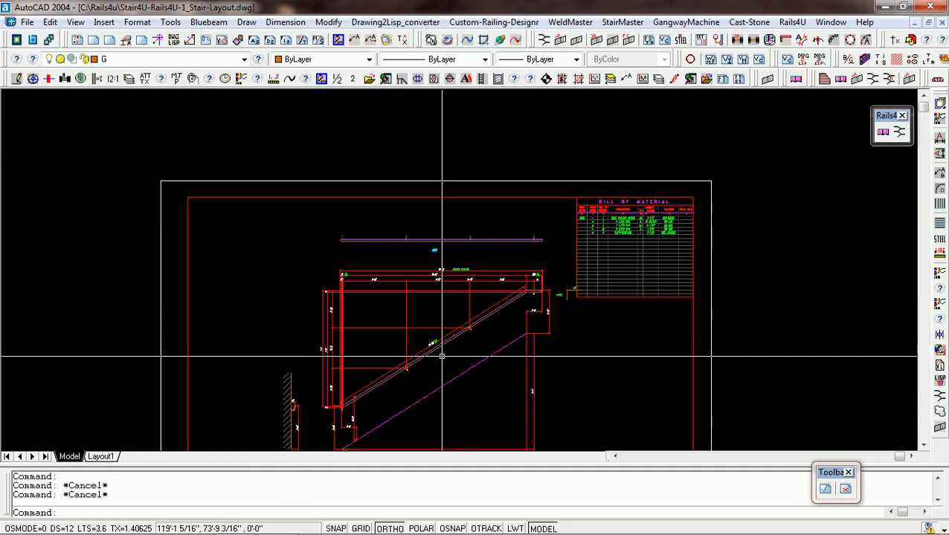
Compare the elevation dimensions of sloped pipe (b) and short pipe (c) with their rows in the Bill of Material.
{"action": "scroll", "coordinate": [438, 350], "scroll_direction": "up", "scroll_amount": 5}
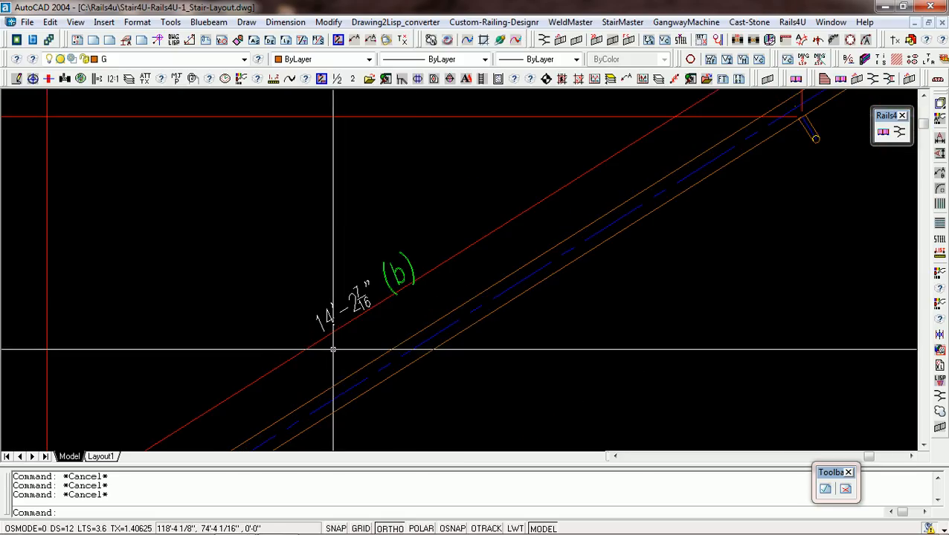
{"action": "scroll", "coordinate": [323, 346], "scroll_direction": "down", "scroll_amount": 5}
{"action": "scroll", "coordinate": [715, 128], "scroll_direction": "up", "scroll_amount": 6}
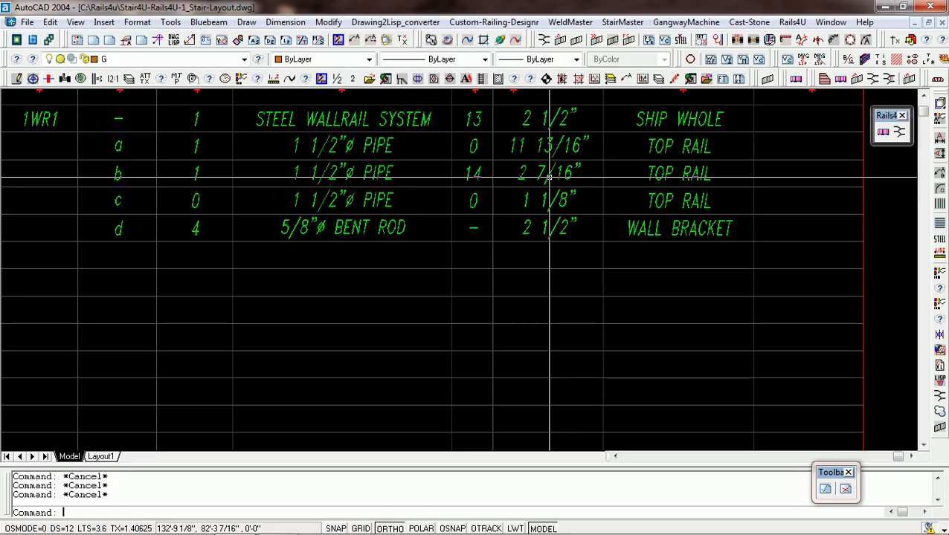
{"action": "scroll", "coordinate": [549, 175], "scroll_direction": "down", "scroll_amount": 6}
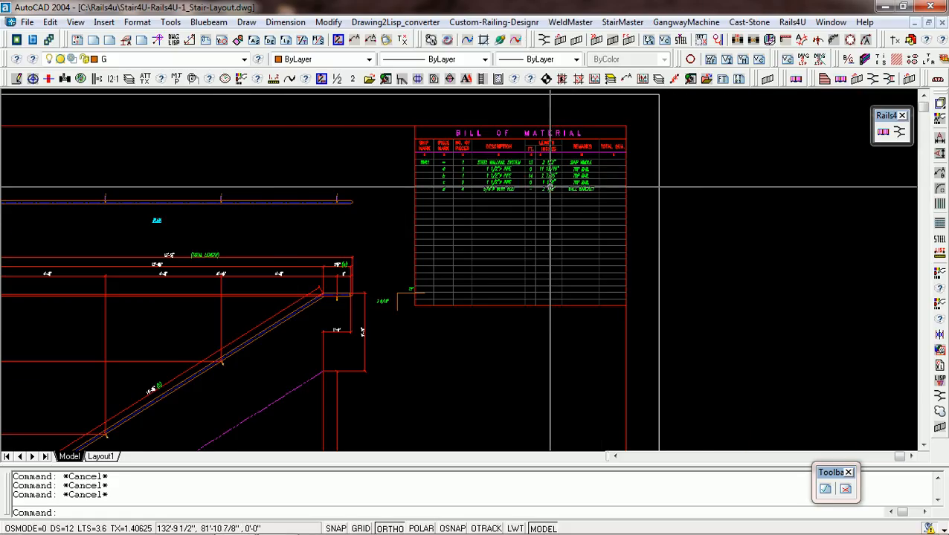
{"action": "scroll", "coordinate": [550, 188], "scroll_direction": "up", "scroll_amount": 5}
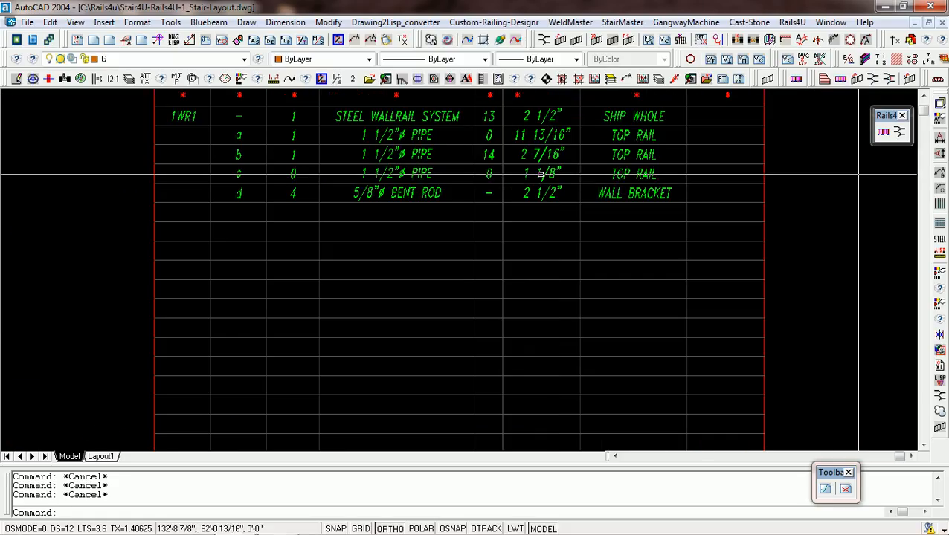
{"action": "scroll", "coordinate": [556, 172], "scroll_direction": "down", "scroll_amount": 6}
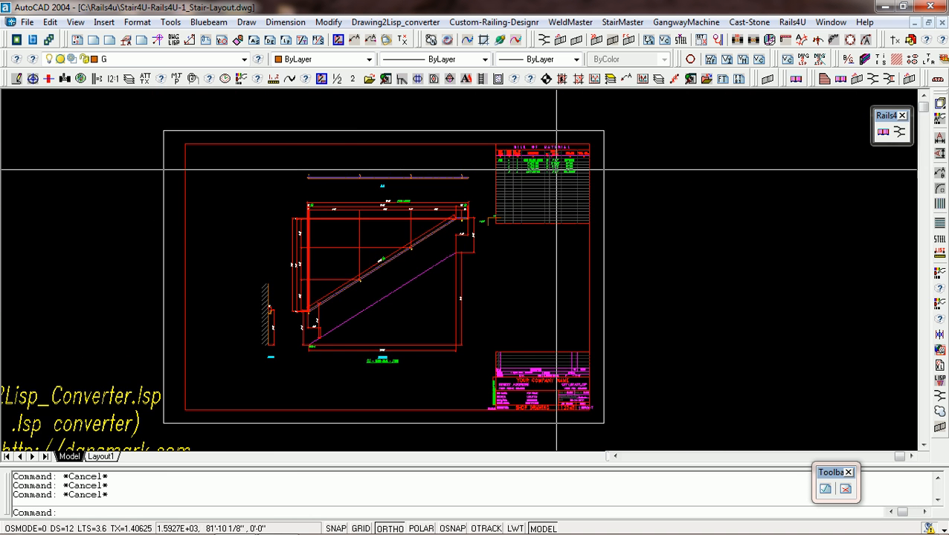
{"action": "scroll", "coordinate": [298, 195], "scroll_direction": "up", "scroll_amount": 10}
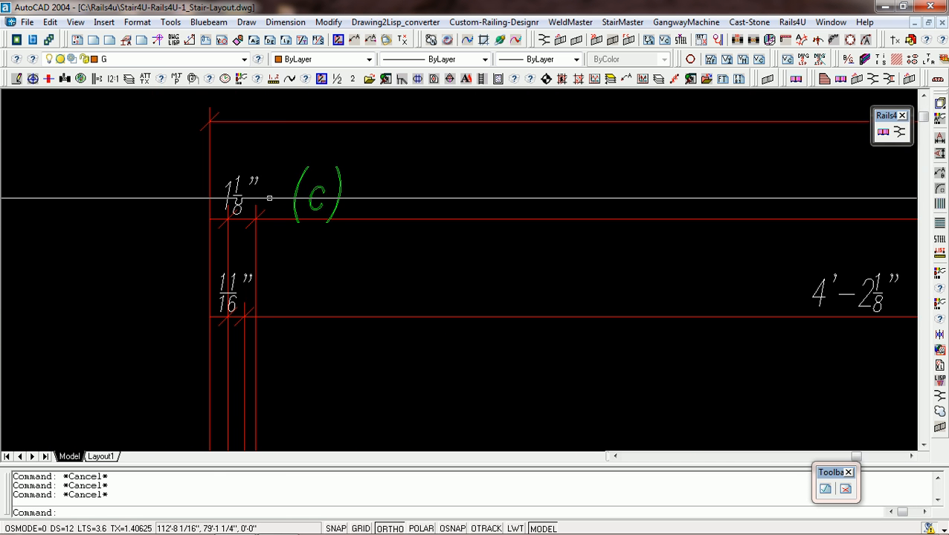
{"action": "scroll", "coordinate": [270, 197], "scroll_direction": "down", "scroll_amount": 10}
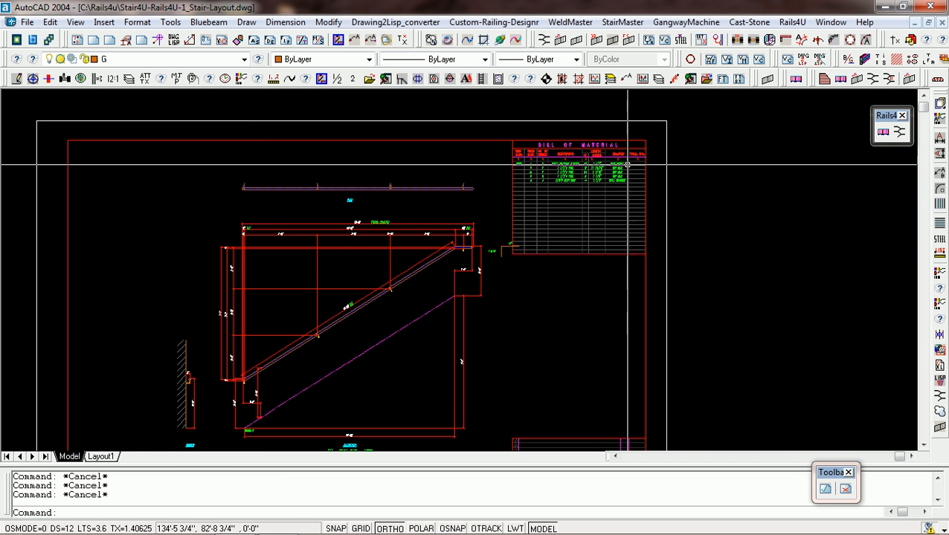
Examine the bent-rod wall bracket row, piece mark d, in the top sheet's Bill of Material.
{"action": "scroll", "coordinate": [608, 174], "scroll_direction": "up", "scroll_amount": 5}
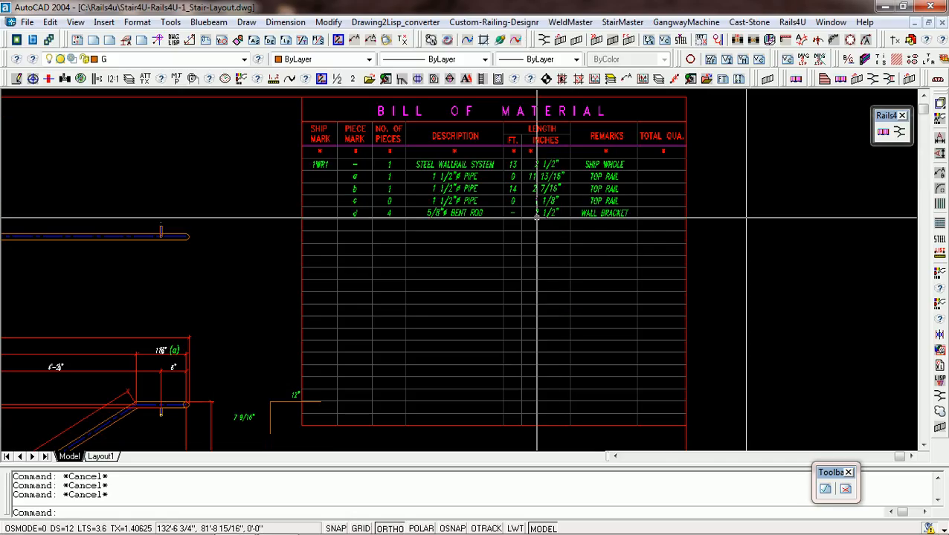
{"action": "scroll", "coordinate": [536, 216], "scroll_direction": "up", "scroll_amount": 4}
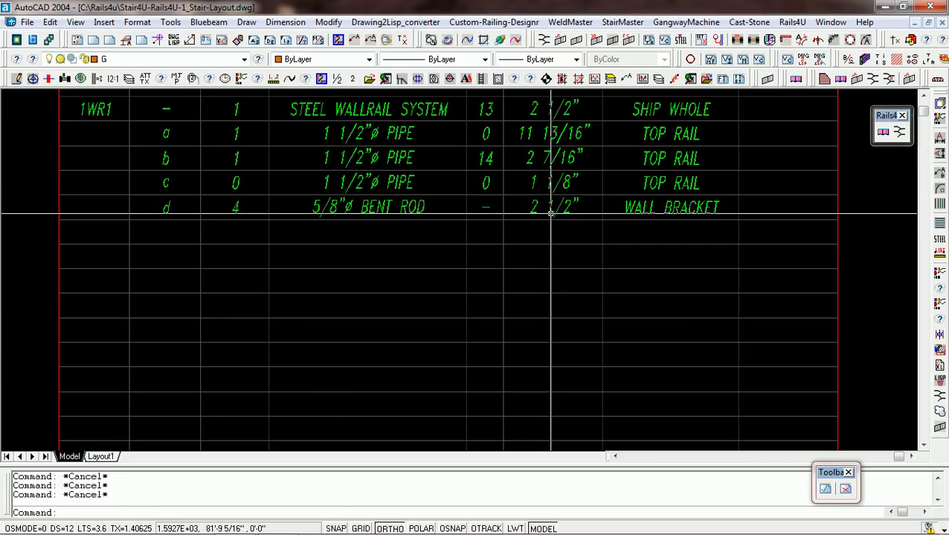
{"action": "scroll", "coordinate": [554, 207], "scroll_direction": "down", "scroll_amount": 3}
{"action": "scroll", "coordinate": [554, 207], "scroll_direction": "down", "scroll_amount": 6}
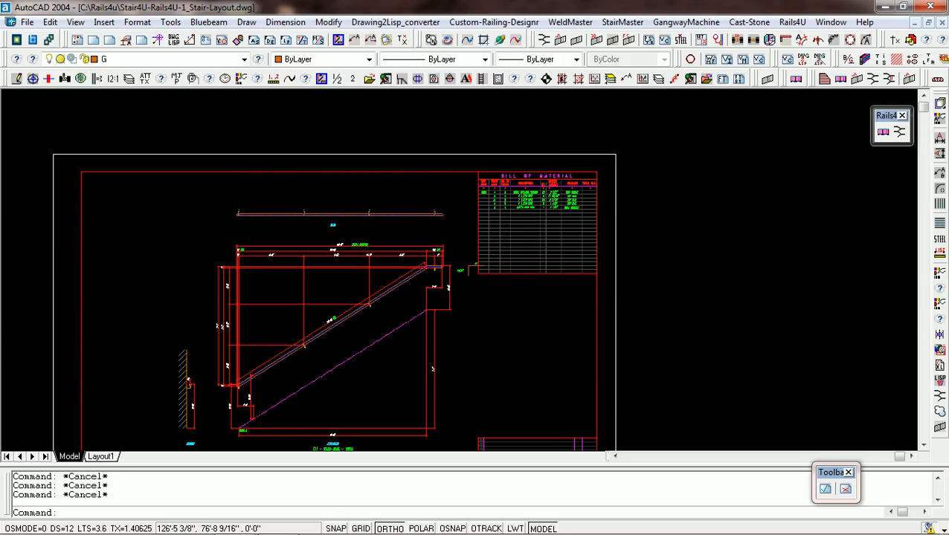
{"action": "scroll", "coordinate": [564, 201], "scroll_direction": "up", "scroll_amount": 6}
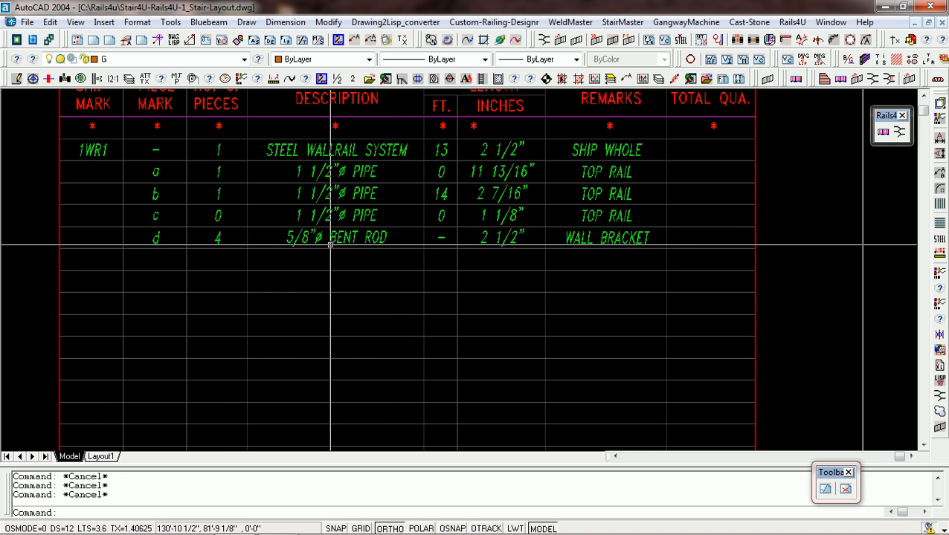
{"action": "scroll", "coordinate": [390, 252], "scroll_direction": "down", "scroll_amount": 5}
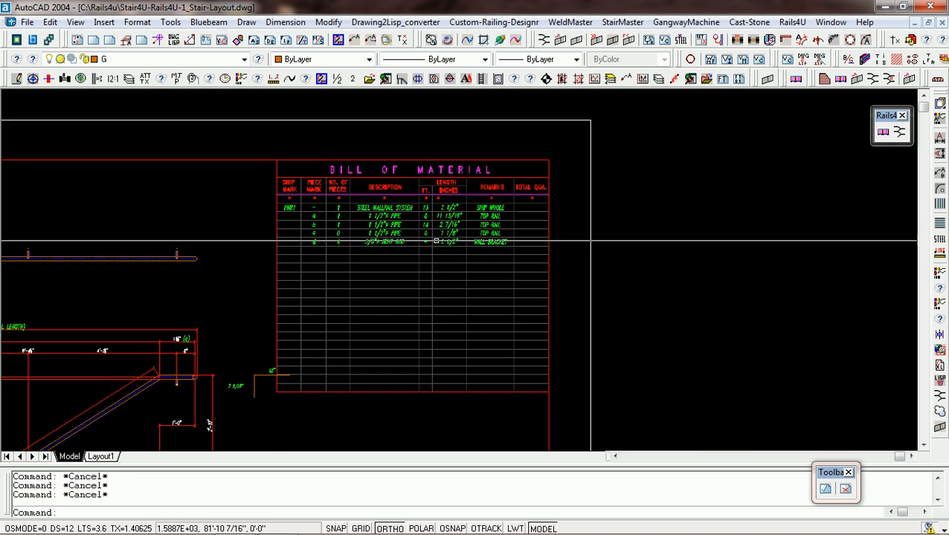
{"action": "scroll", "coordinate": [303, 216], "scroll_direction": "up", "scroll_amount": 7}
{"action": "scroll", "coordinate": [304, 216], "scroll_direction": "down", "scroll_amount": 3}
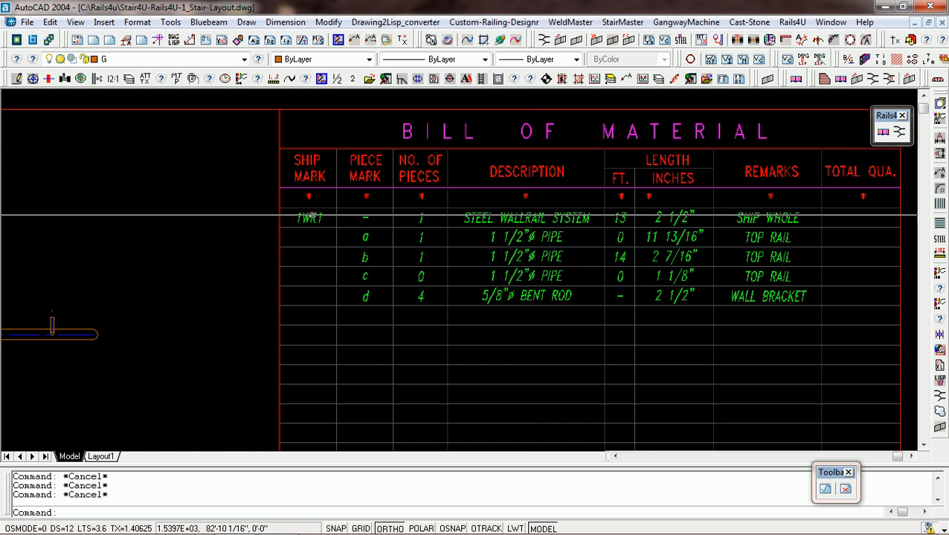
Match ship mark 1WR1 in the Bill of Material with the wall-rail elevation title, and review the sheet's title block.
{"action": "scroll", "coordinate": [329, 216], "scroll_direction": "up", "scroll_amount": 5}
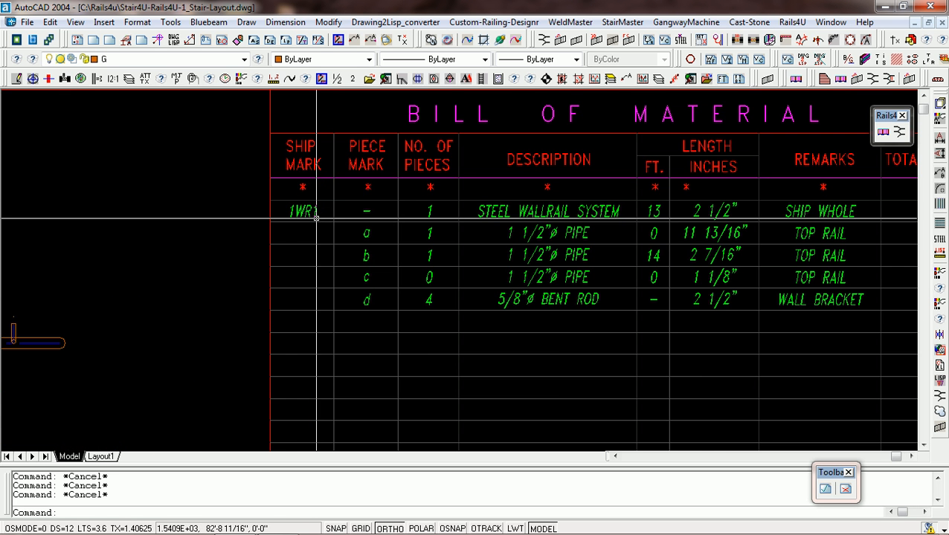
{"action": "scroll", "coordinate": [303, 212], "scroll_direction": "up", "scroll_amount": 3}
{"action": "scroll", "coordinate": [303, 211], "scroll_direction": "down", "scroll_amount": 4}
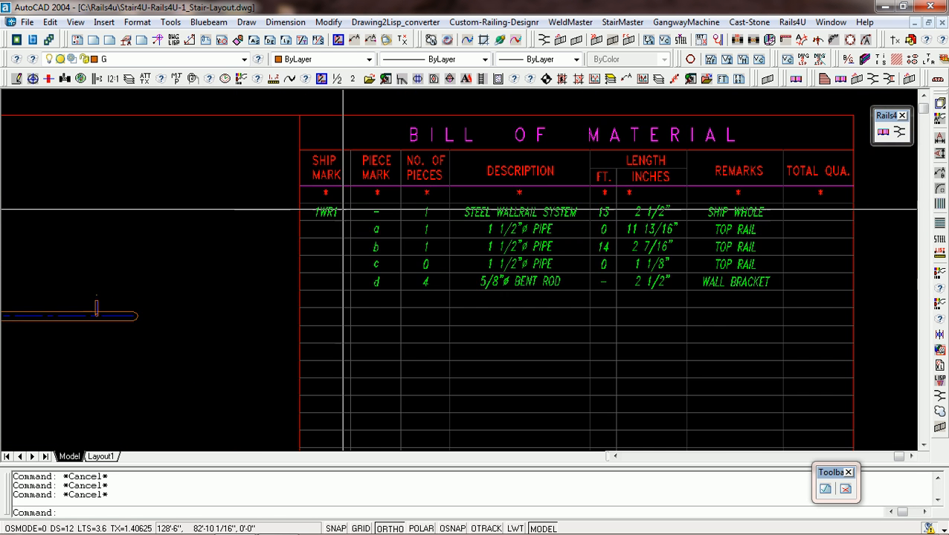
{"action": "left_click", "coordinate": [373, 211]}
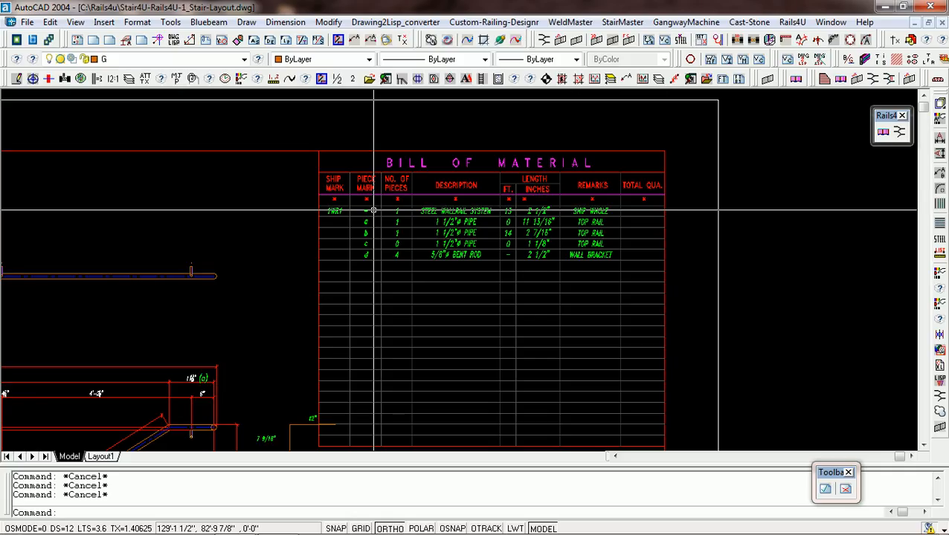
{"action": "scroll", "coordinate": [373, 212], "scroll_direction": "down", "scroll_amount": 5}
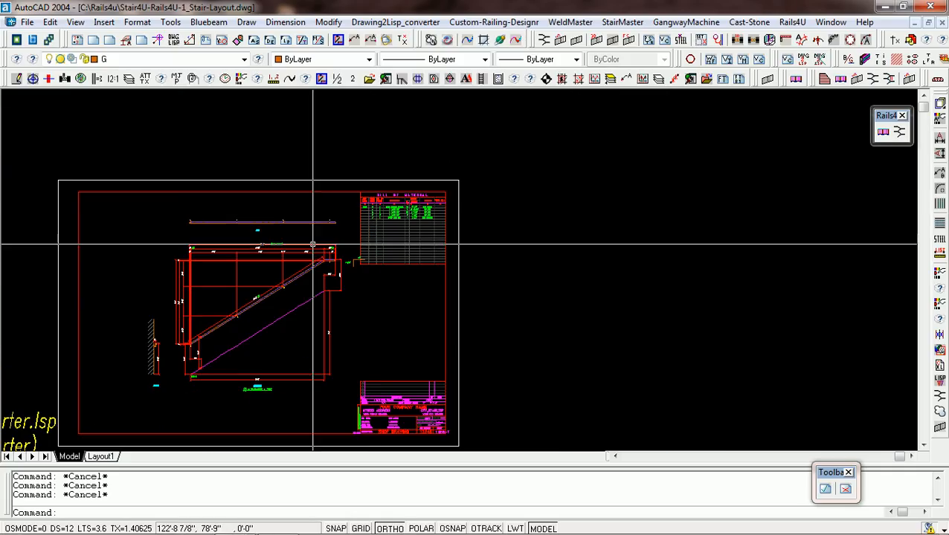
{"action": "scroll", "coordinate": [289, 398], "scroll_direction": "up", "scroll_amount": 6}
{"action": "scroll", "coordinate": [360, 390], "scroll_direction": "up", "scroll_amount": 2}
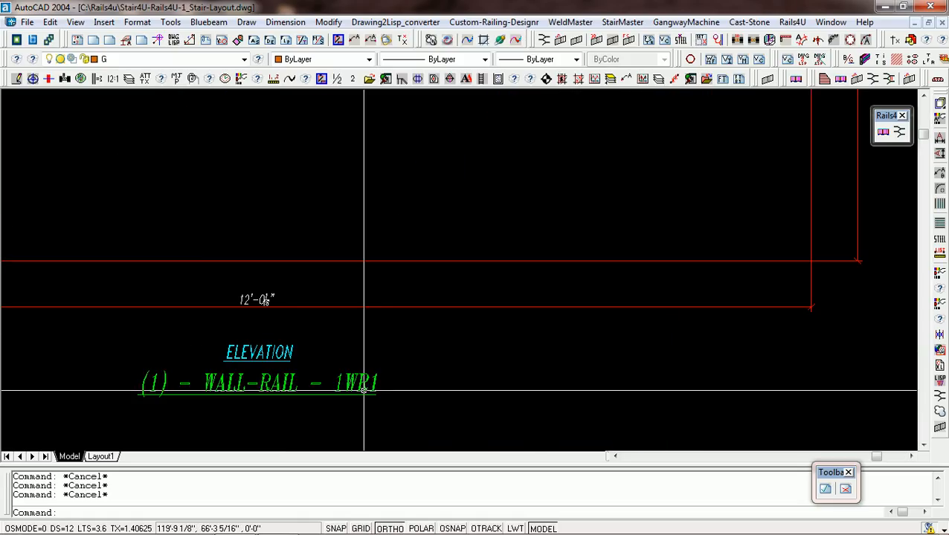
{"action": "scroll", "coordinate": [368, 390], "scroll_direction": "up", "scroll_amount": 1}
{"action": "scroll", "coordinate": [368, 390], "scroll_direction": "down", "scroll_amount": 5}
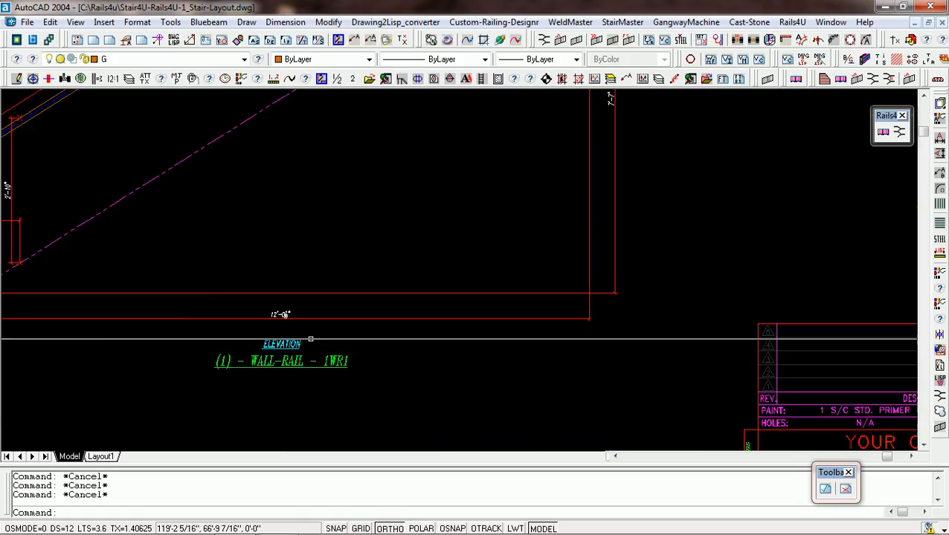
{"action": "scroll", "coordinate": [626, 441], "scroll_direction": "up", "scroll_amount": 6}
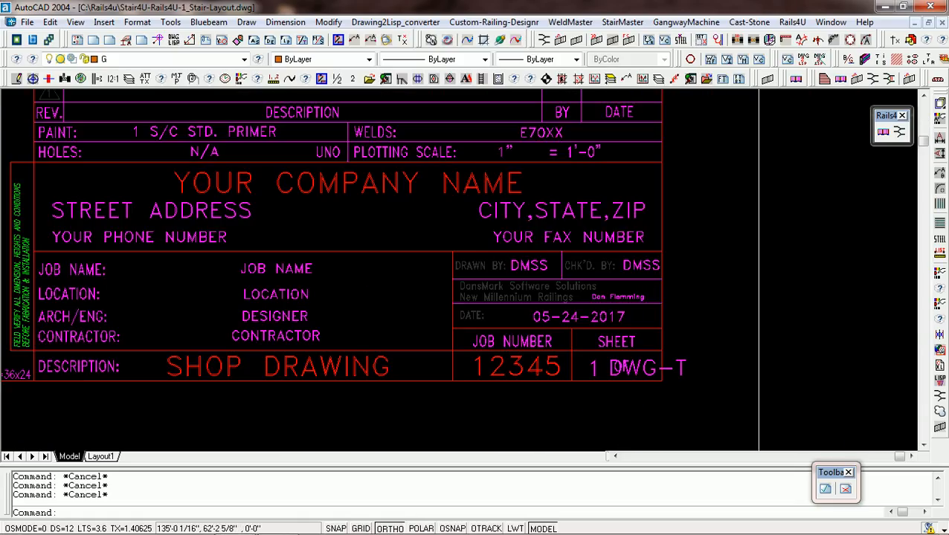
{"action": "scroll", "coordinate": [597, 377], "scroll_direction": "down", "scroll_amount": 6}
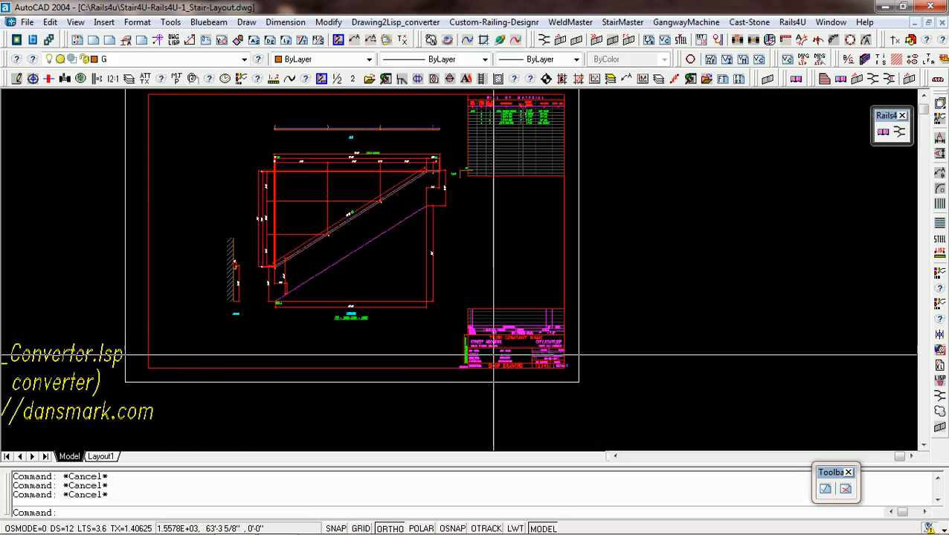
Look over the column of wall-rail detail sheets and zoom to the drawing extents, accepting the regeneration.
{"action": "scroll", "coordinate": [542, 256], "scroll_direction": "down", "scroll_amount": 2}
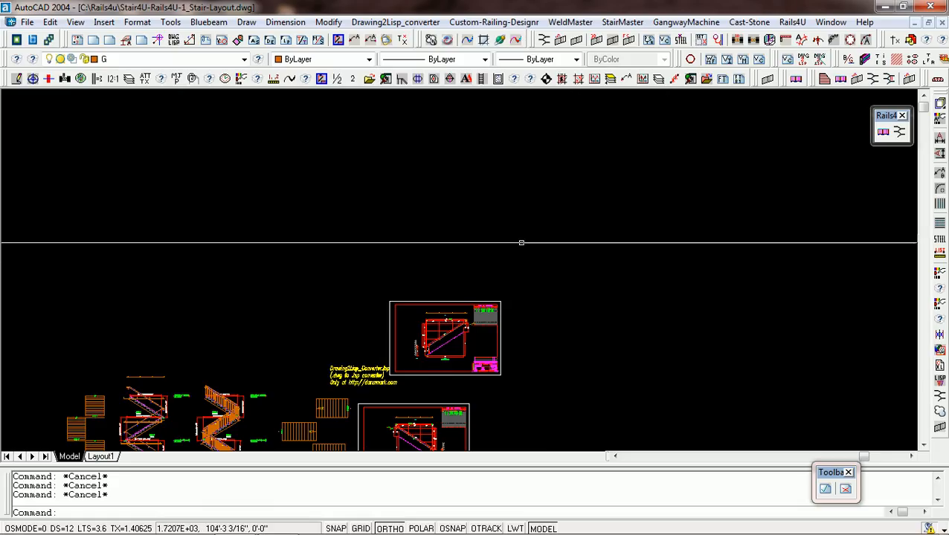
{"action": "type", "text": "p"}
{"action": "key", "text": "Return"}
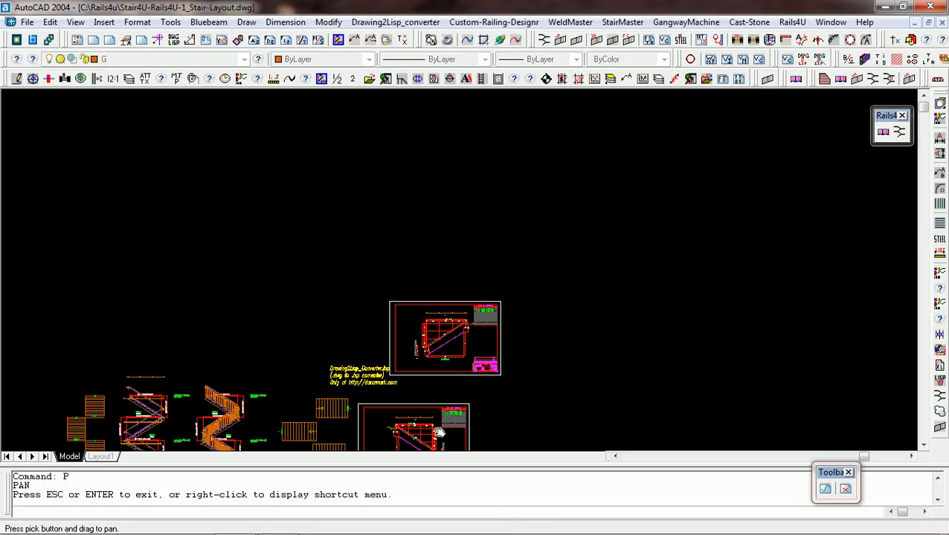
{"action": "mouse_move", "coordinate": [439, 432]}
{"action": "left_mouse_down"}
{"action": "mouse_move", "coordinate": [473, 302]}
{"action": "mouse_move", "coordinate": [468, 169]}
{"action": "left_mouse_up"}
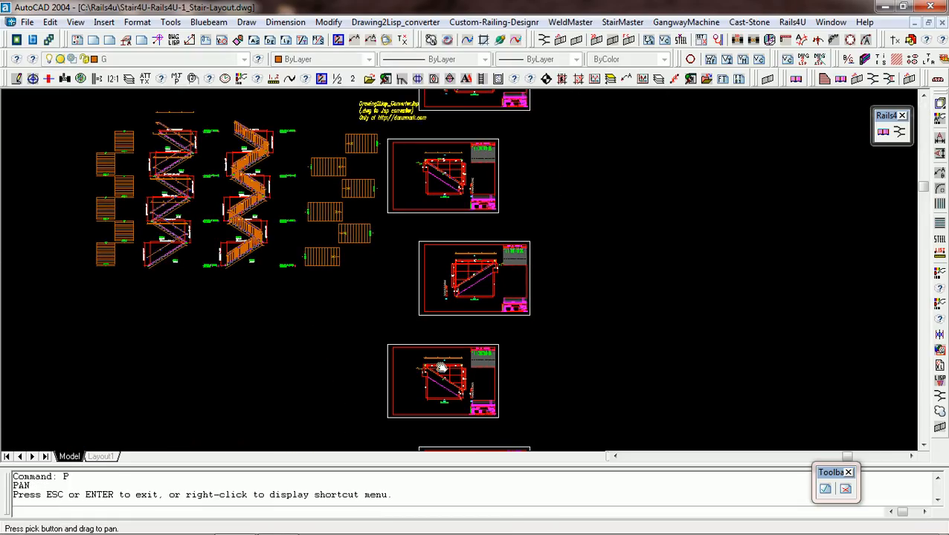
{"action": "mouse_move", "coordinate": [441, 366]}
{"action": "left_mouse_down"}
{"action": "mouse_move", "coordinate": [434, 205]}
{"action": "mouse_move", "coordinate": [450, 328]}
{"action": "mouse_move", "coordinate": [439, 352]}
{"action": "left_mouse_up"}
{"action": "key", "text": "Escape"}
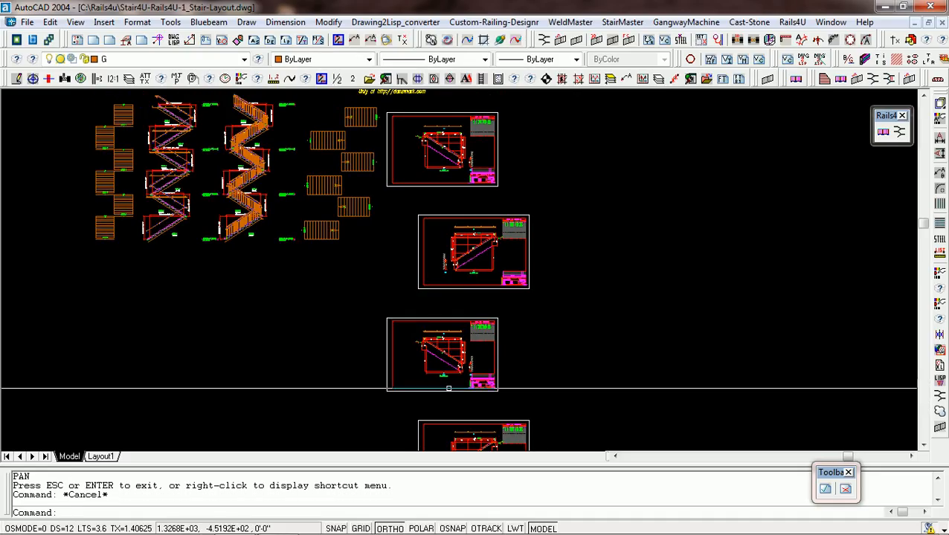
{"action": "type", "text": "Z"}
{"action": "key", "text": "Return"}
{"action": "type", "text": "E"}
{"action": "key", "text": "Return"}
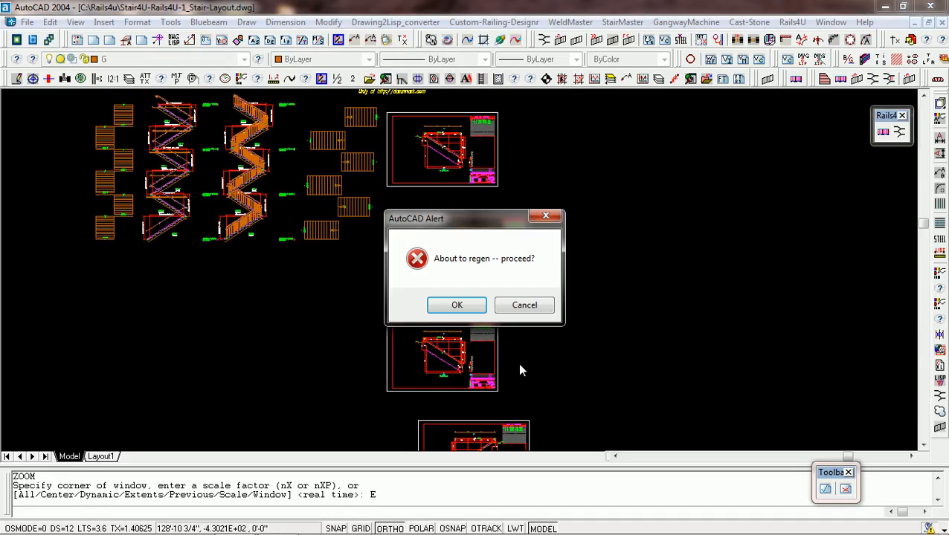
{"action": "left_click", "coordinate": [480, 312]}
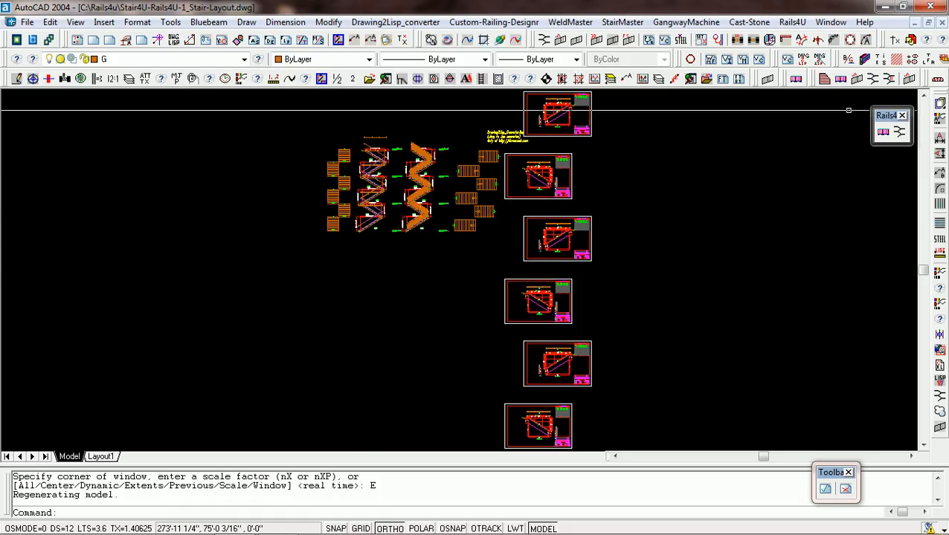
Generate the guardrail detail sheets with Set Posts using the side-mount settings and Auto Details, placing them right of the wall-rail sheets.
{"action": "left_click", "coordinate": [909, 79]}
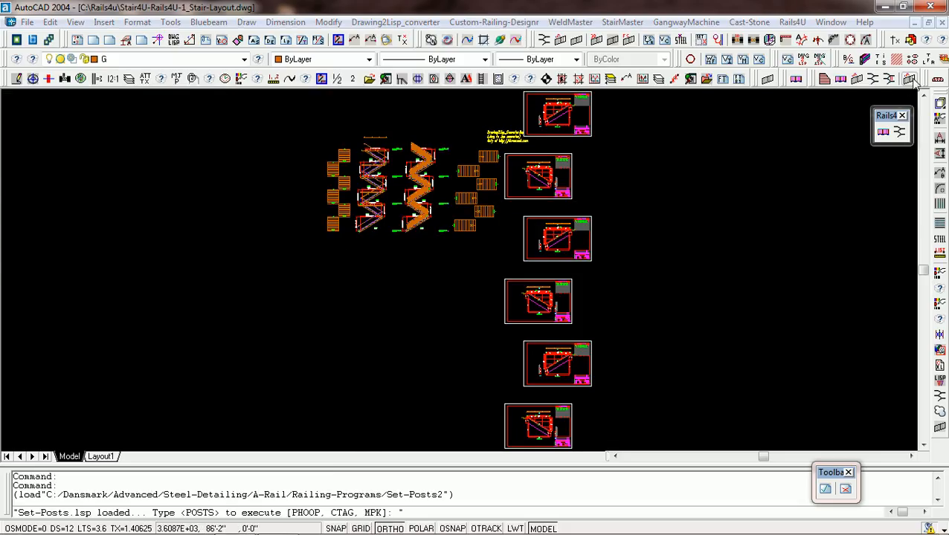
{"action": "left_click", "coordinate": [590, 363]}
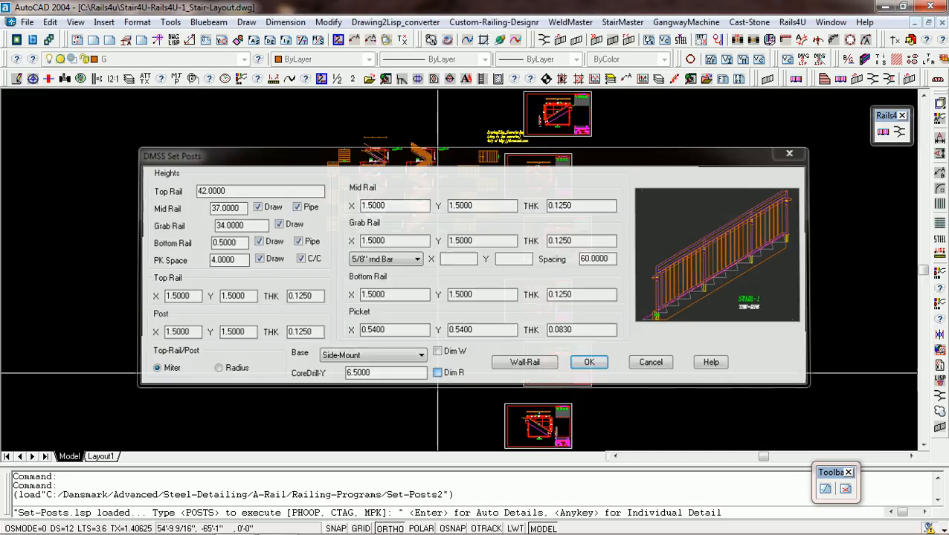
{"action": "key", "text": "Return"}
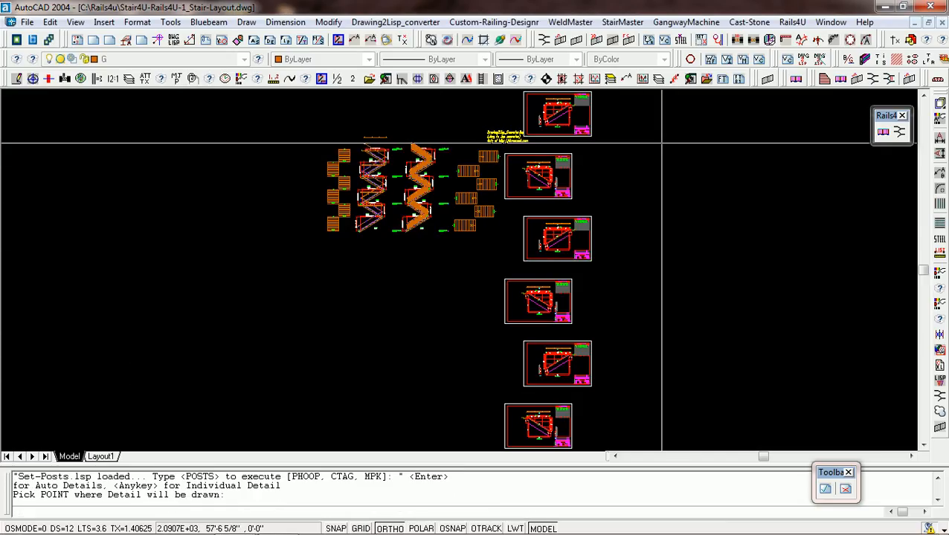
{"action": "left_click", "coordinate": [657, 130]}
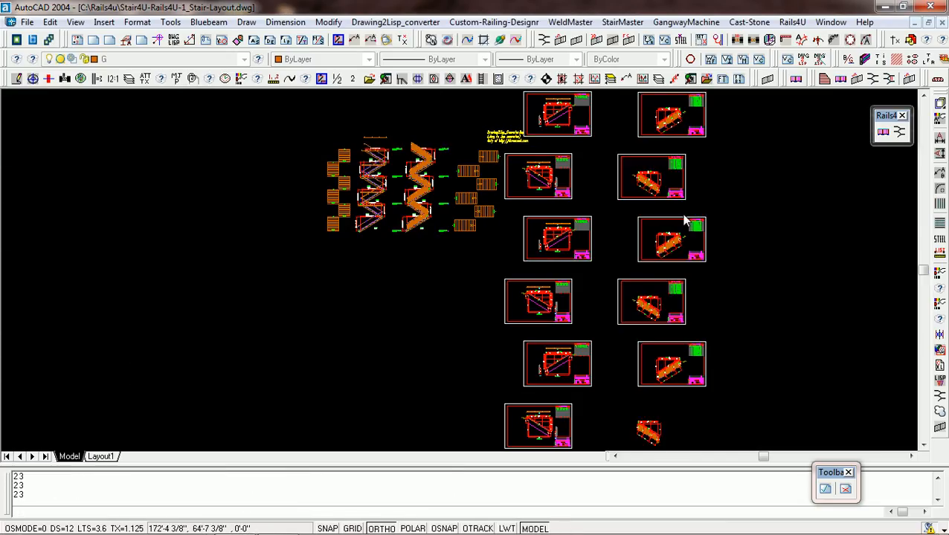
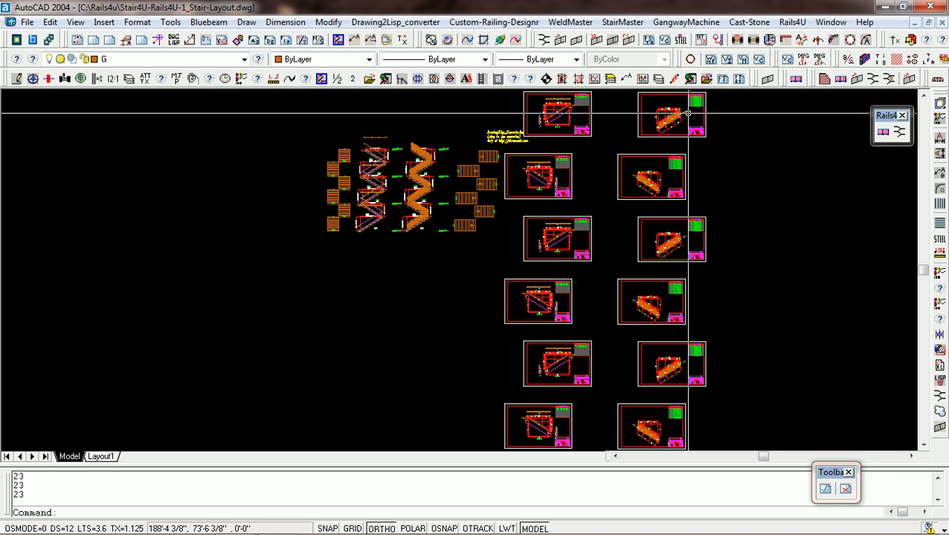
Examine the top guardrail sheet's elevation, checking the pickets, side-mounted posts and the short level bottom-rail piece h at the upper post.
{"action": "scroll", "coordinate": [667, 132], "scroll_direction": "up", "scroll_amount": 10}
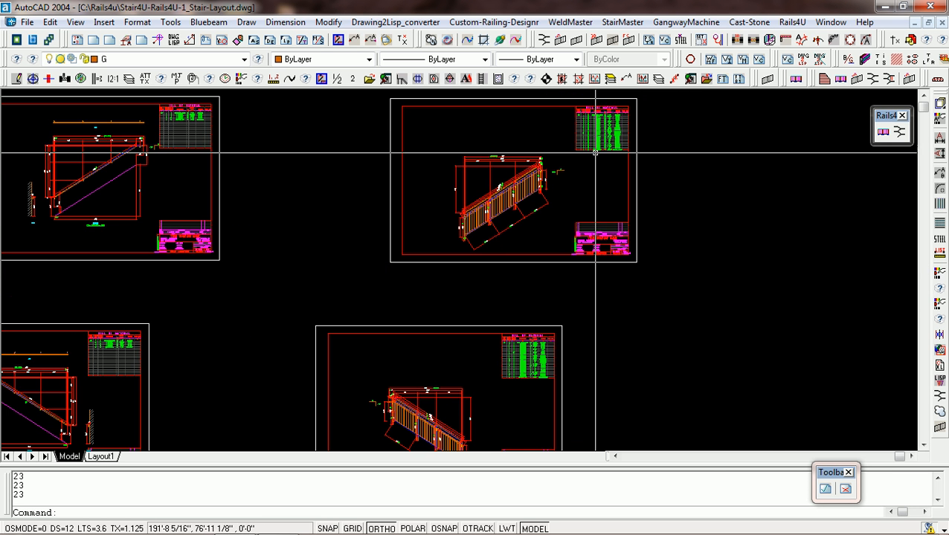
{"action": "scroll", "coordinate": [410, 234], "scroll_direction": "up", "scroll_amount": 2}
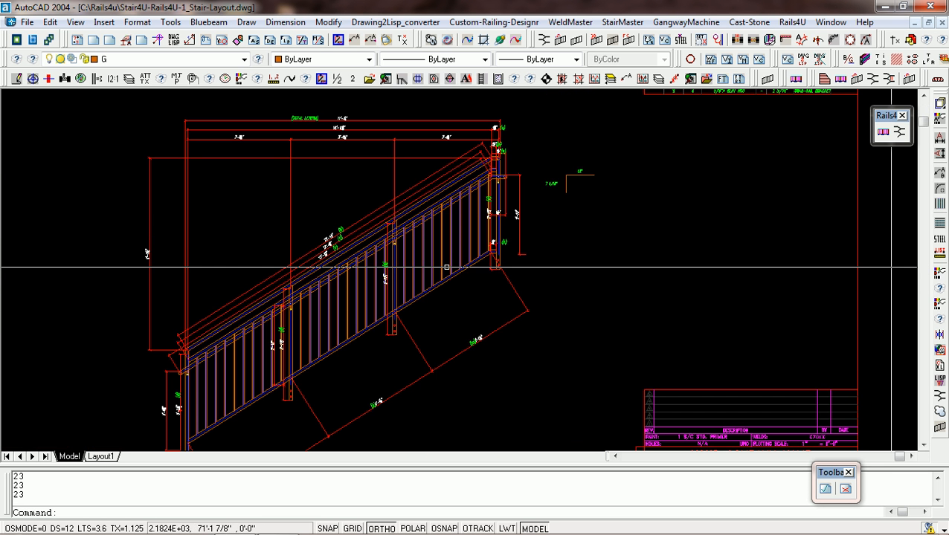
{"action": "scroll", "coordinate": [433, 297], "scroll_direction": "up", "scroll_amount": 2}
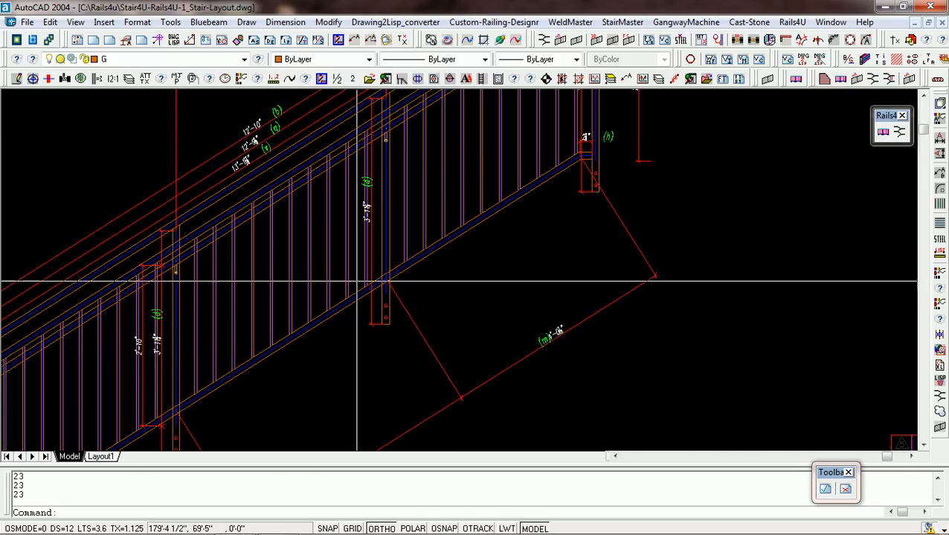
{"action": "scroll", "coordinate": [264, 344], "scroll_direction": "down", "scroll_amount": 2}
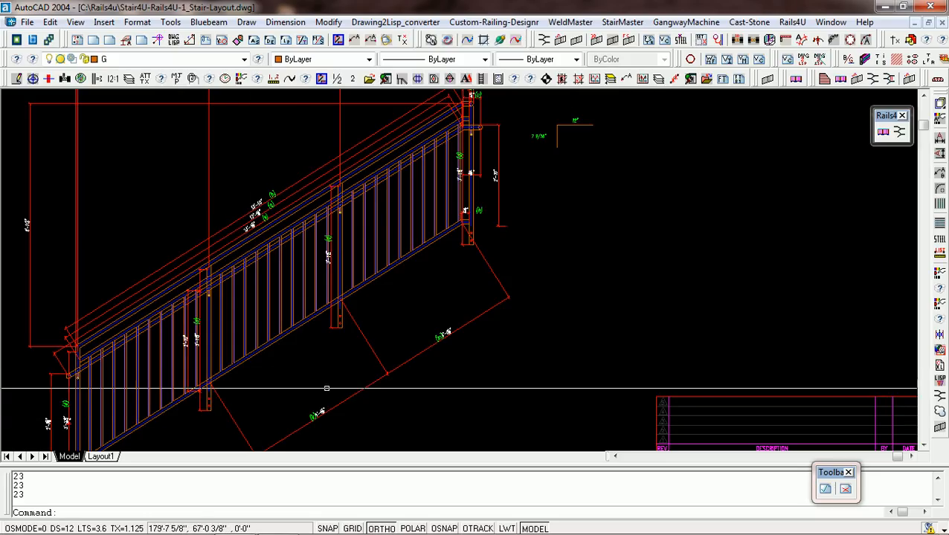
{"action": "scroll", "coordinate": [450, 235], "scroll_direction": "up", "scroll_amount": 6}
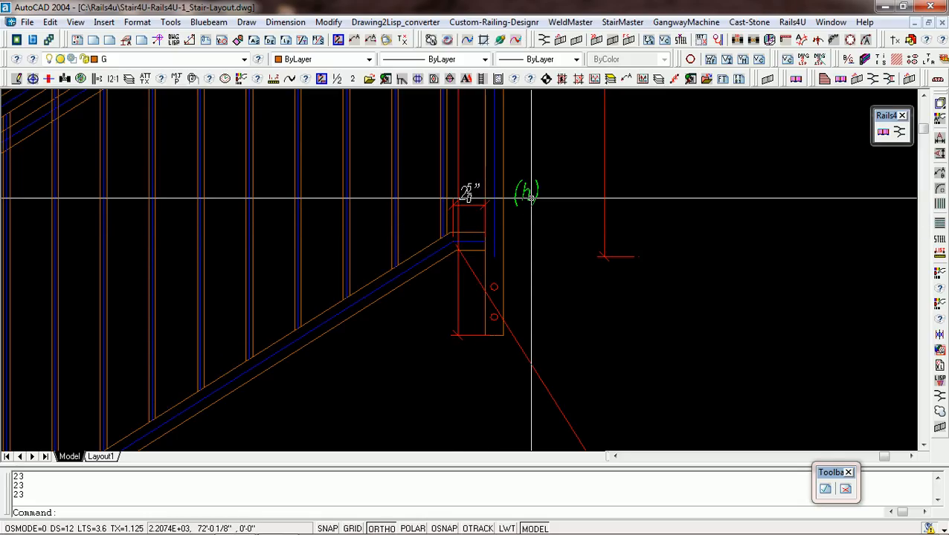
{"action": "scroll", "coordinate": [530, 197], "scroll_direction": "down", "scroll_amount": 6}
{"action": "scroll", "coordinate": [530, 197], "scroll_direction": "up", "scroll_amount": 6}
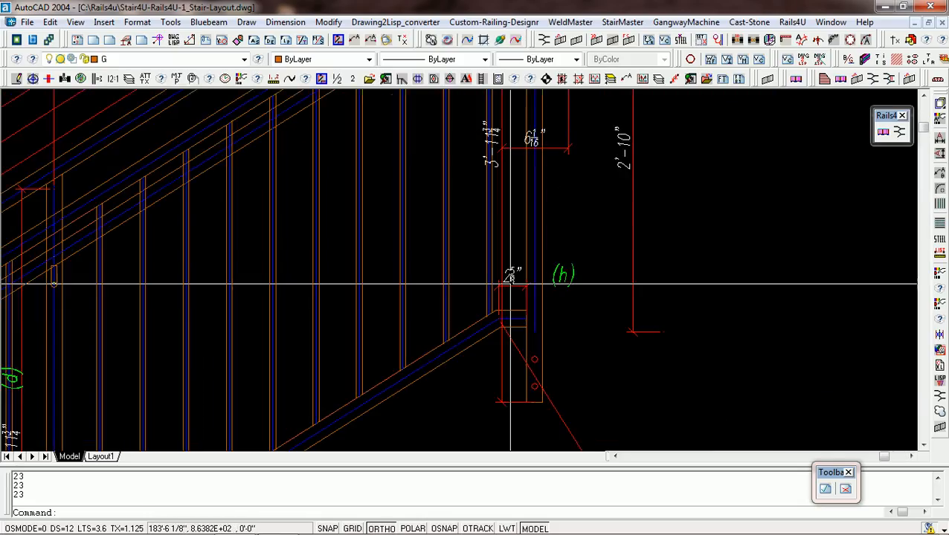
{"action": "scroll", "coordinate": [523, 325], "scroll_direction": "up", "scroll_amount": 4}
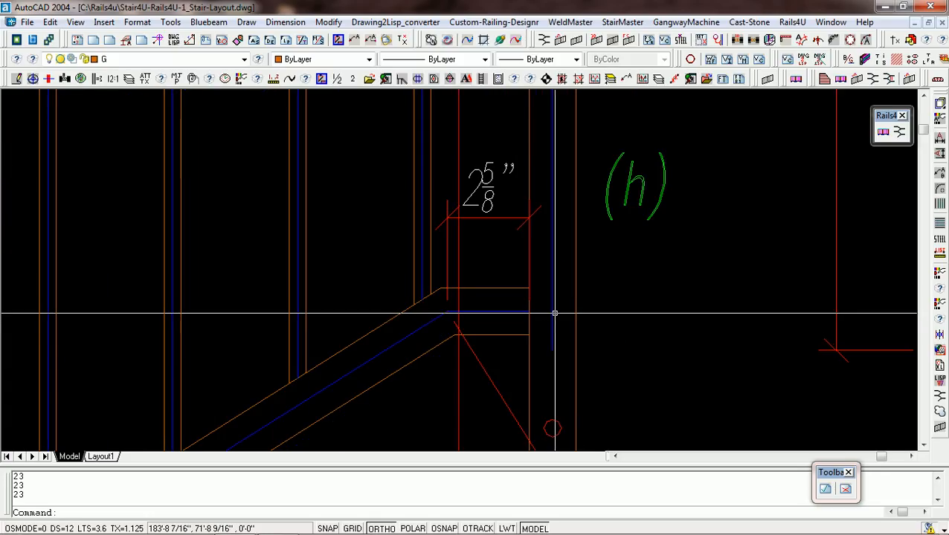
{"action": "scroll", "coordinate": [575, 319], "scroll_direction": "down", "scroll_amount": 8}
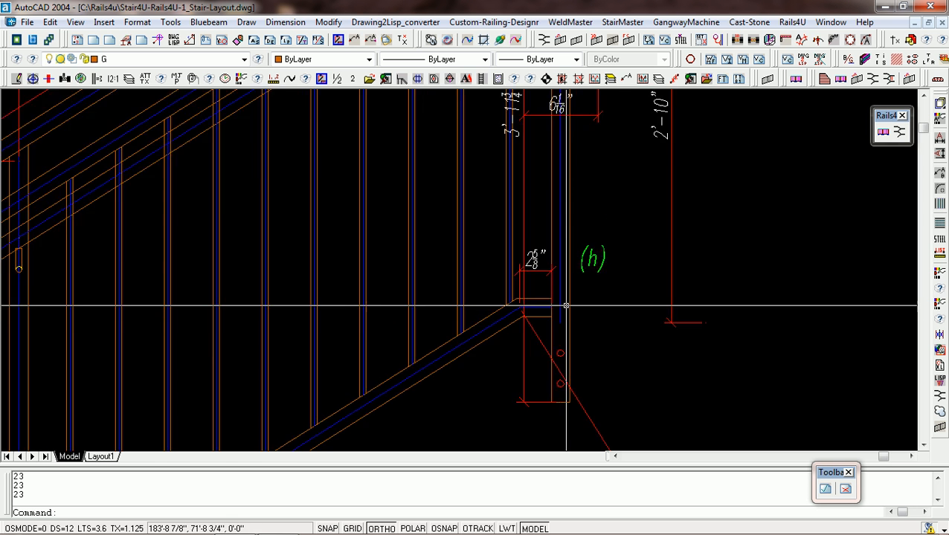
{"action": "scroll", "coordinate": [593, 240], "scroll_direction": "up", "scroll_amount": 3}
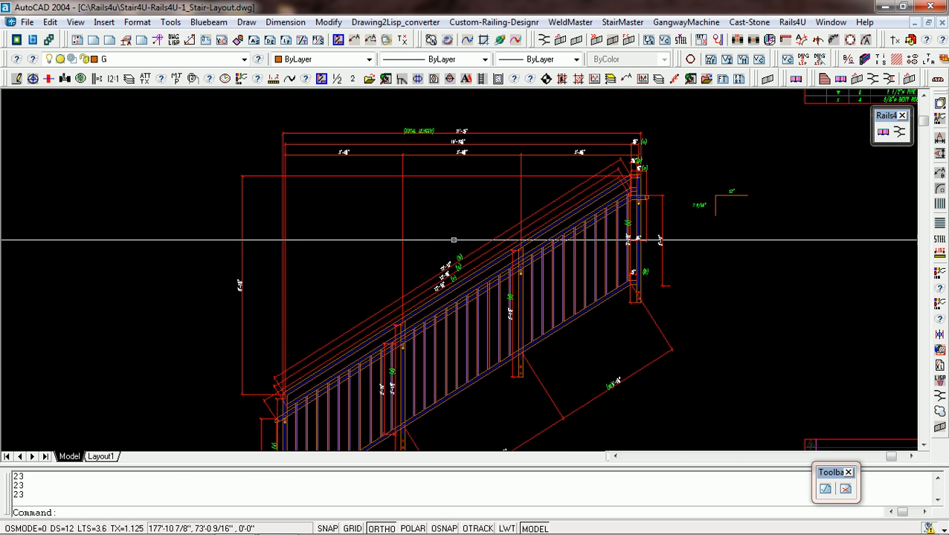
Review the lower end post and the sloped rail length dimensions with their piece marks on the top guardrail elevation.
{"action": "scroll", "coordinate": [429, 313], "scroll_direction": "down", "scroll_amount": 4}
{"action": "scroll", "coordinate": [349, 271], "scroll_direction": "up", "scroll_amount": 5}
{"action": "scroll", "coordinate": [376, 333], "scroll_direction": "up", "scroll_amount": 3}
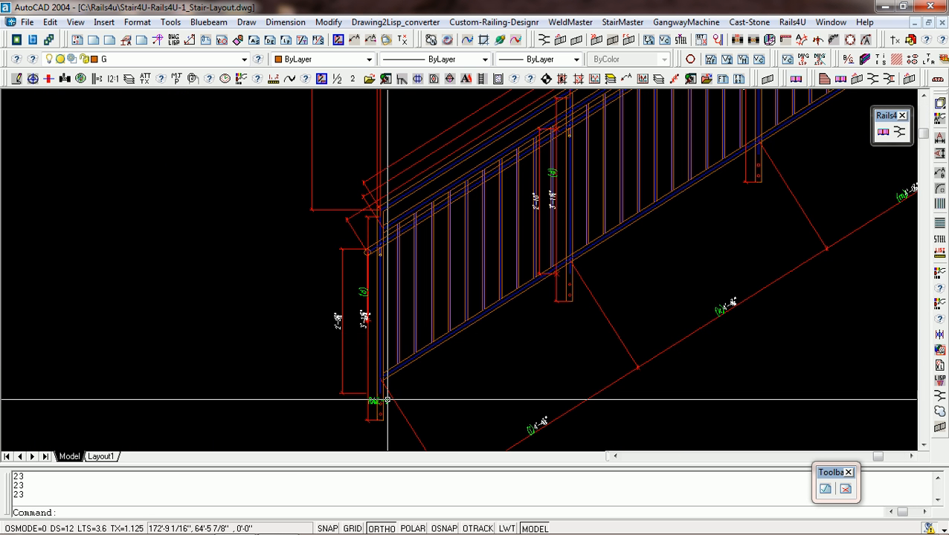
{"action": "scroll", "coordinate": [365, 328], "scroll_direction": "down", "scroll_amount": 4}
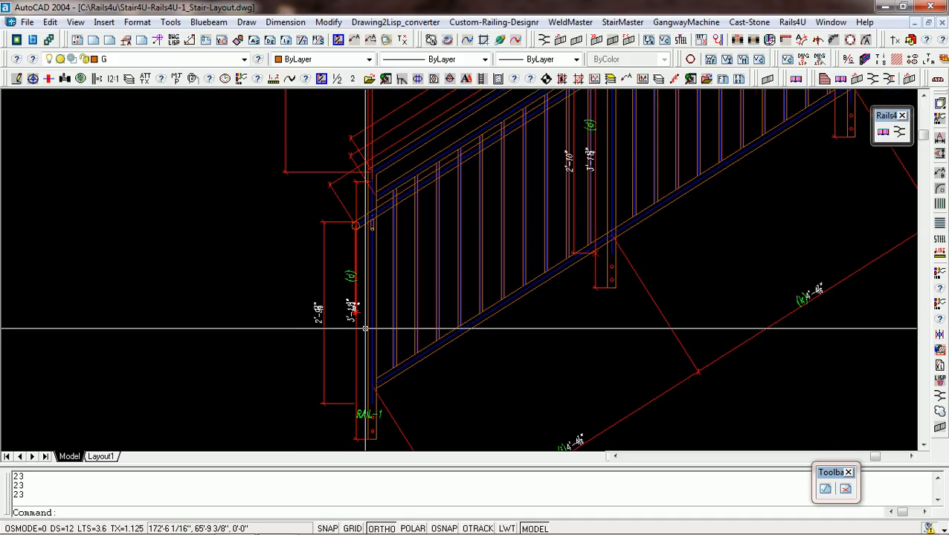
{"action": "scroll", "coordinate": [365, 328], "scroll_direction": "down", "scroll_amount": 3}
{"action": "scroll", "coordinate": [518, 151], "scroll_direction": "up", "scroll_amount": 5}
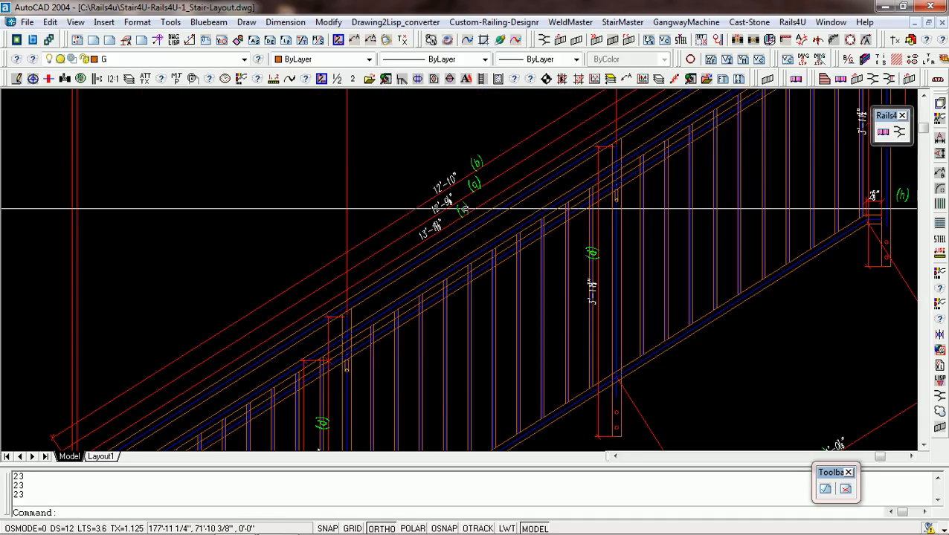
{"action": "scroll", "coordinate": [461, 205], "scroll_direction": "up", "scroll_amount": 2}
{"action": "scroll", "coordinate": [417, 216], "scroll_direction": "down", "scroll_amount": 4}
{"action": "scroll", "coordinate": [367, 242], "scroll_direction": "down", "scroll_amount": 3}
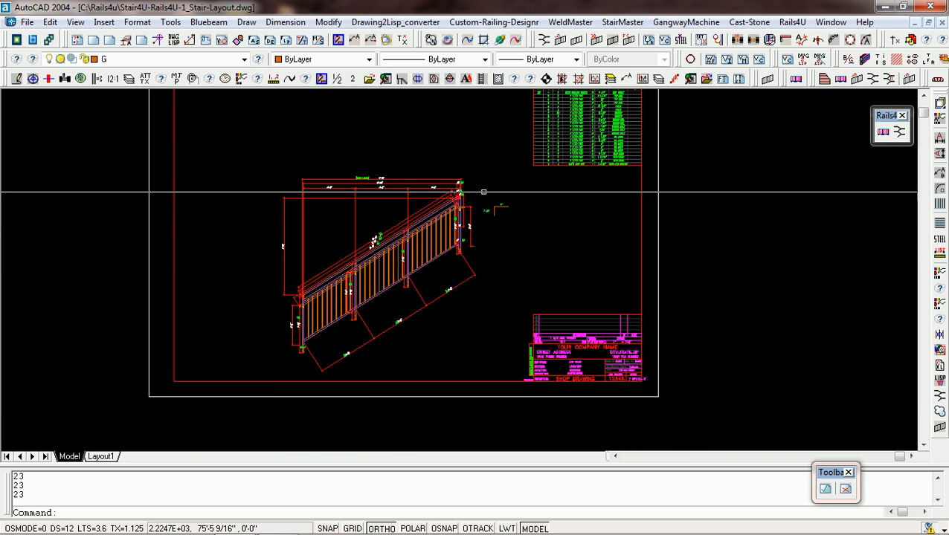
Read the top guardrail sheet's Bill of Material, starting from the ship mark 7R1 row.
{"action": "scroll", "coordinate": [560, 149], "scroll_direction": "up", "scroll_amount": 6}
{"action": "scroll", "coordinate": [386, 281], "scroll_direction": "down", "scroll_amount": 5}
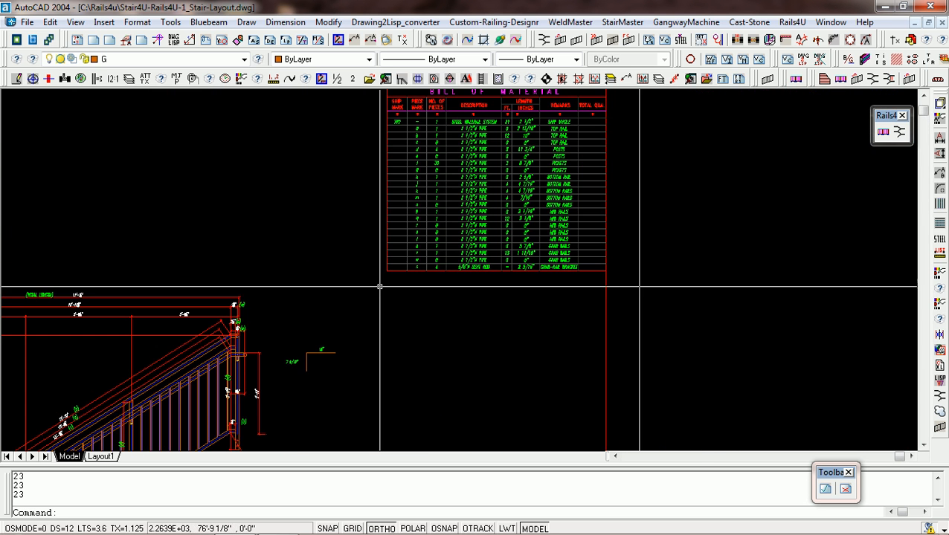
{"action": "scroll", "coordinate": [450, 130], "scroll_direction": "up", "scroll_amount": 2}
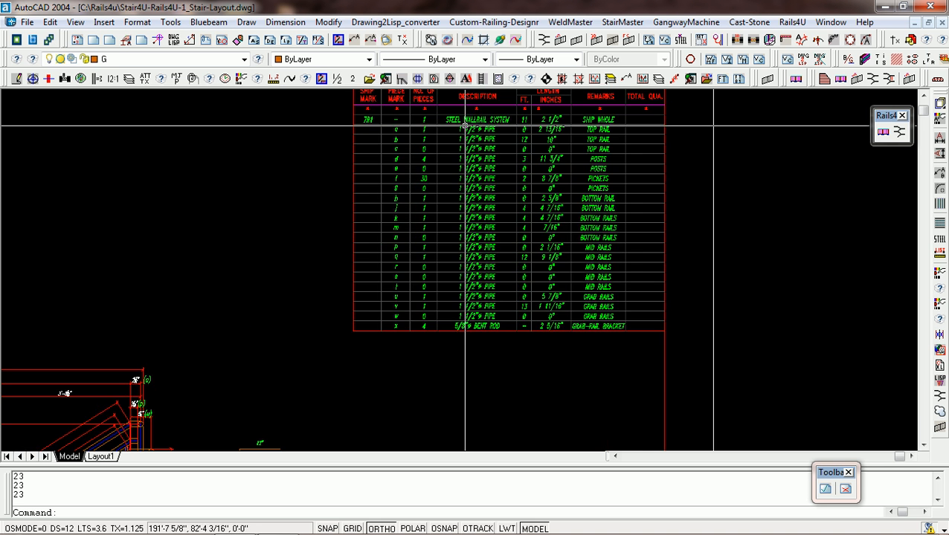
{"action": "scroll", "coordinate": [435, 122], "scroll_direction": "up", "scroll_amount": 4}
{"action": "scroll", "coordinate": [431, 121], "scroll_direction": "down", "scroll_amount": 2}
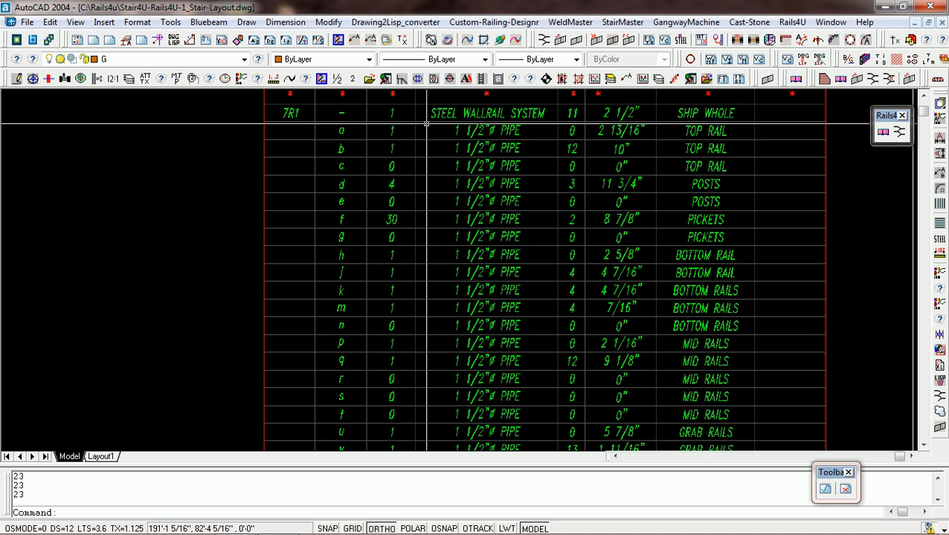
Check the number of pieces for marks c, g and n in the Bill of Material, clearing the selections, and the grab-rail bracket row x.
{"action": "left_click", "coordinate": [392, 169]}
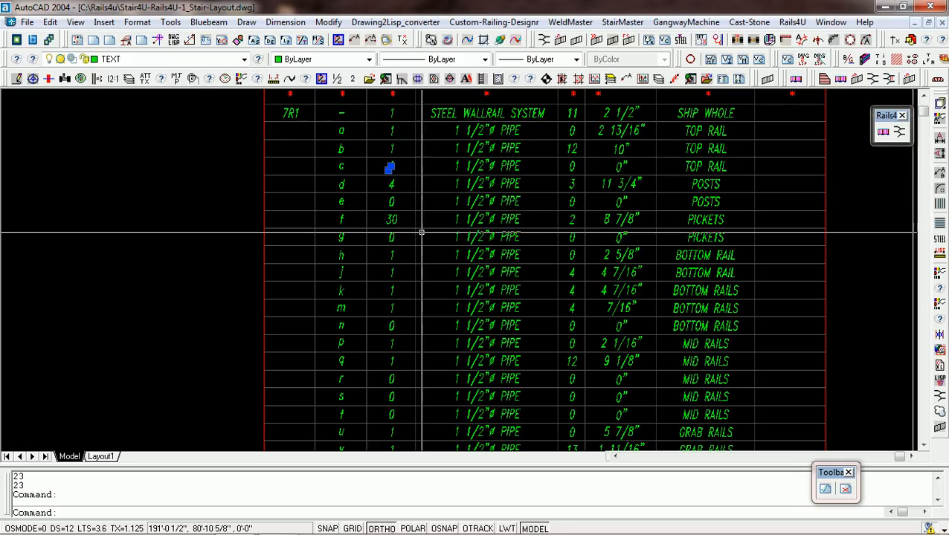
{"action": "left_click", "coordinate": [390, 238]}
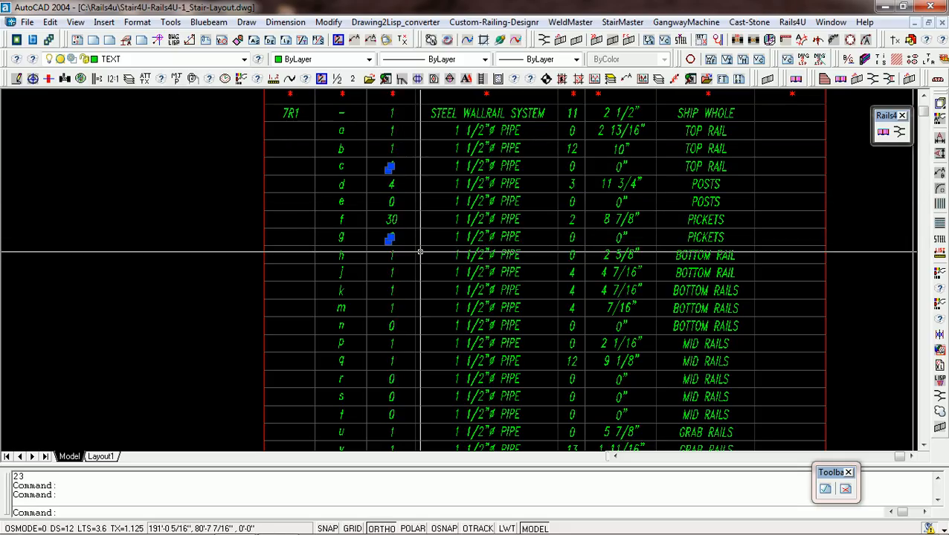
{"action": "key", "text": "Escape"}
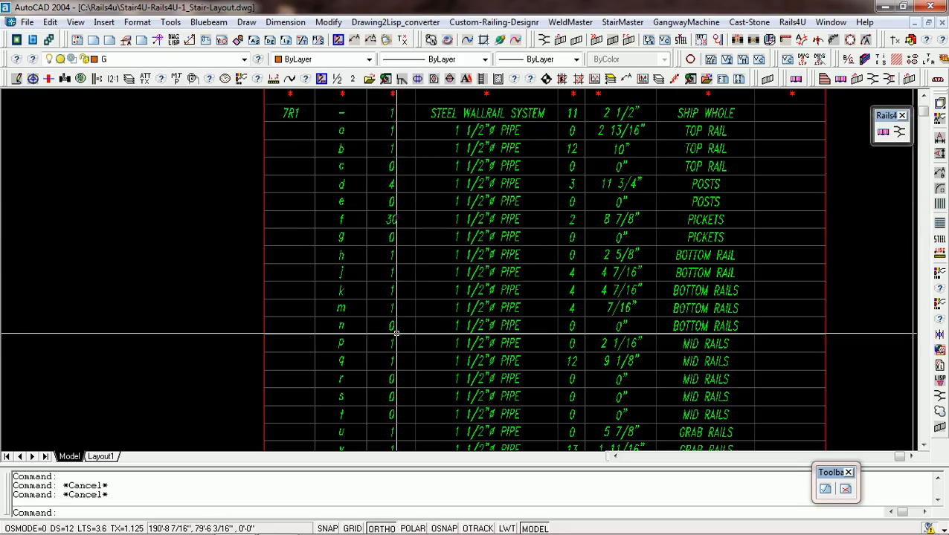
{"action": "left_click", "coordinate": [392, 326]}
{"action": "scroll", "coordinate": [394, 383], "scroll_direction": "down", "scroll_amount": 2}
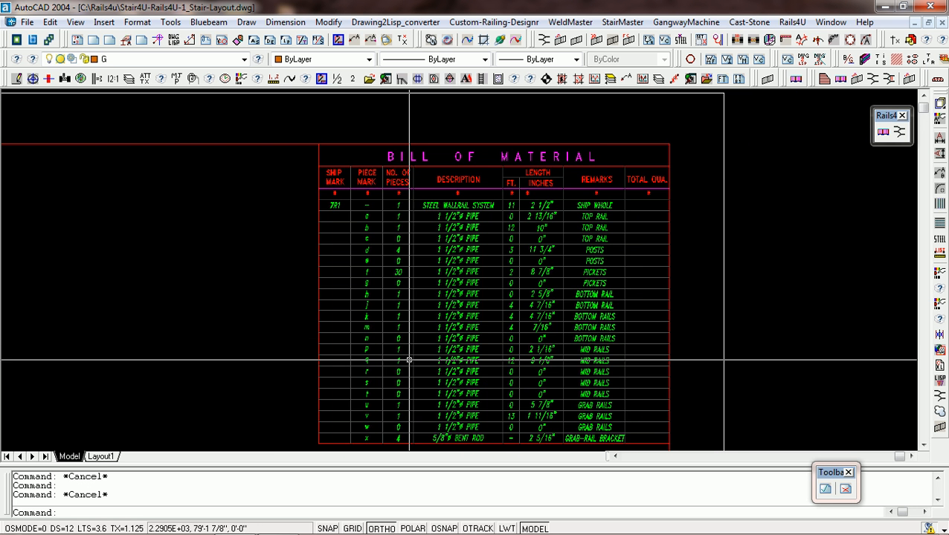
{"action": "key", "text": "Escape"}
{"action": "scroll", "coordinate": [394, 387], "scroll_direction": "up", "scroll_amount": 3}
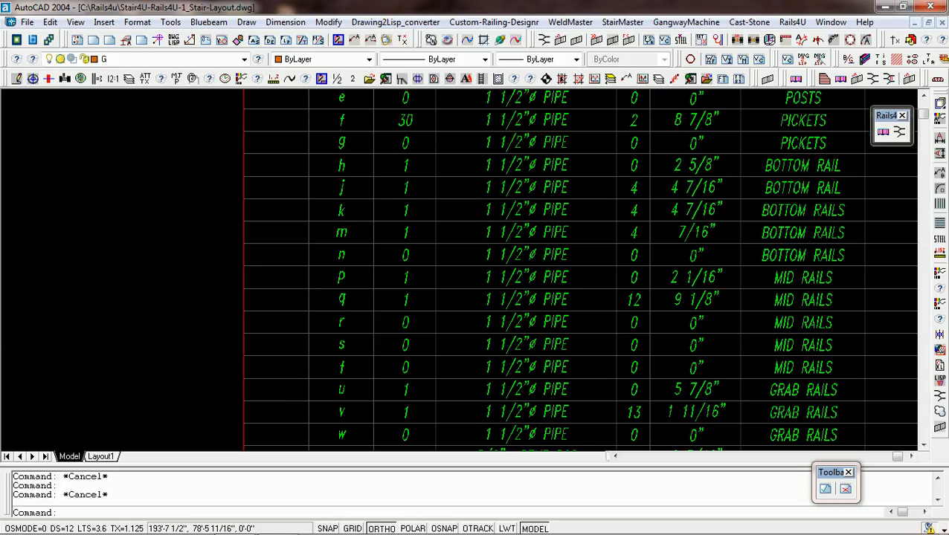
{"action": "scroll", "coordinate": [659, 316], "scroll_direction": "down", "scroll_amount": 2}
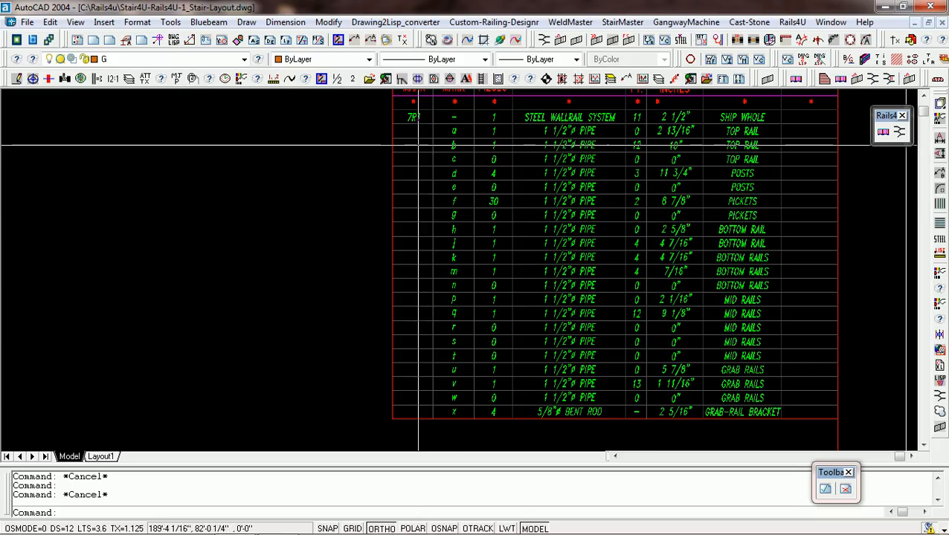
{"action": "left_click", "coordinate": [505, 412]}
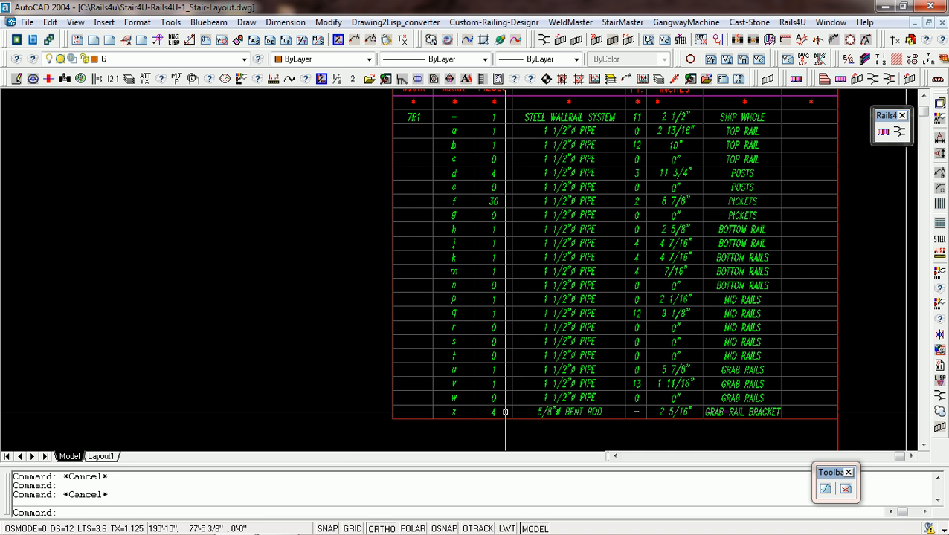
Inspect the upper end of the top guardrail elevation and the rise-and-run slope symbol beside it.
{"action": "scroll", "coordinate": [505, 412], "scroll_direction": "down", "scroll_amount": 6}
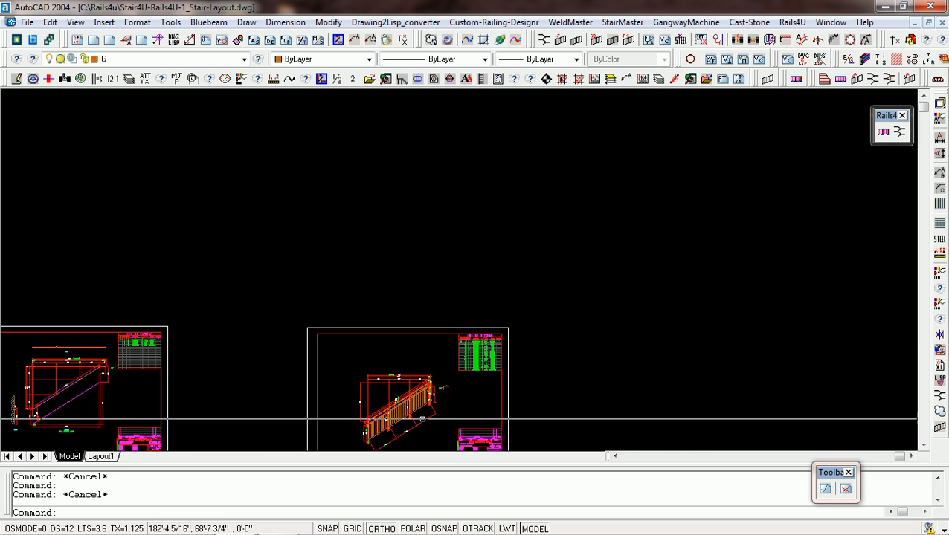
{"action": "scroll", "coordinate": [413, 425], "scroll_direction": "up", "scroll_amount": 5}
{"action": "scroll", "coordinate": [411, 217], "scroll_direction": "down", "scroll_amount": 4}
{"action": "scroll", "coordinate": [394, 275], "scroll_direction": "up", "scroll_amount": 5}
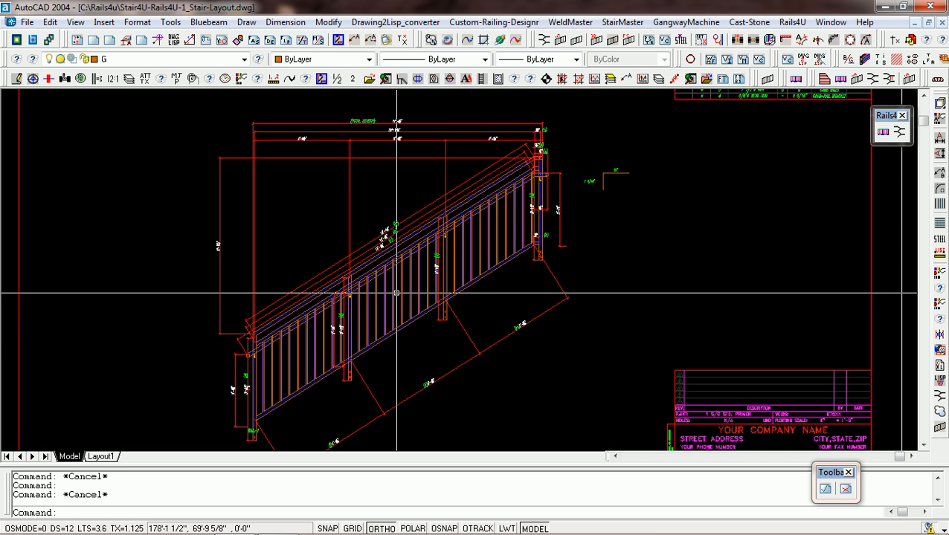
{"action": "scroll", "coordinate": [547, 313], "scroll_direction": "up", "scroll_amount": 2}
{"action": "scroll", "coordinate": [576, 216], "scroll_direction": "up", "scroll_amount": 2}
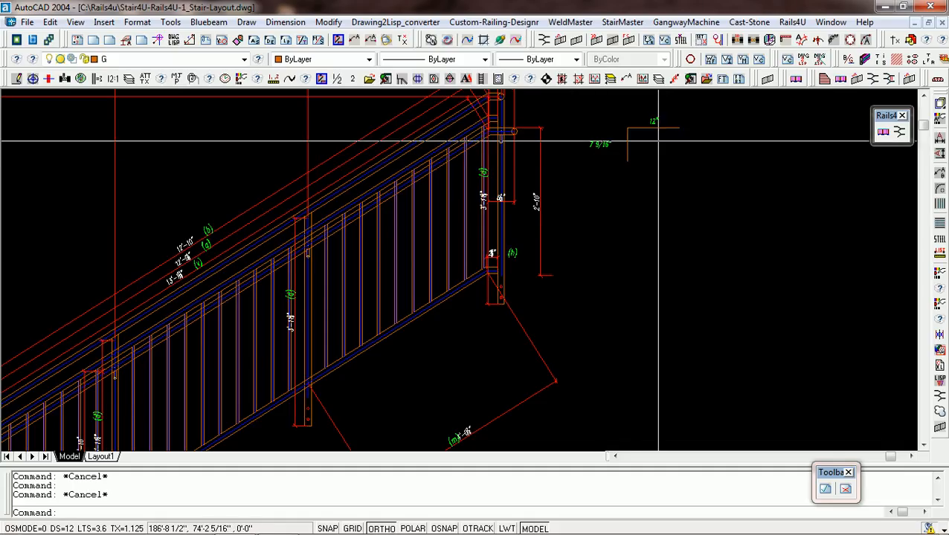
{"action": "scroll", "coordinate": [644, 175], "scroll_direction": "down", "scroll_amount": 5}
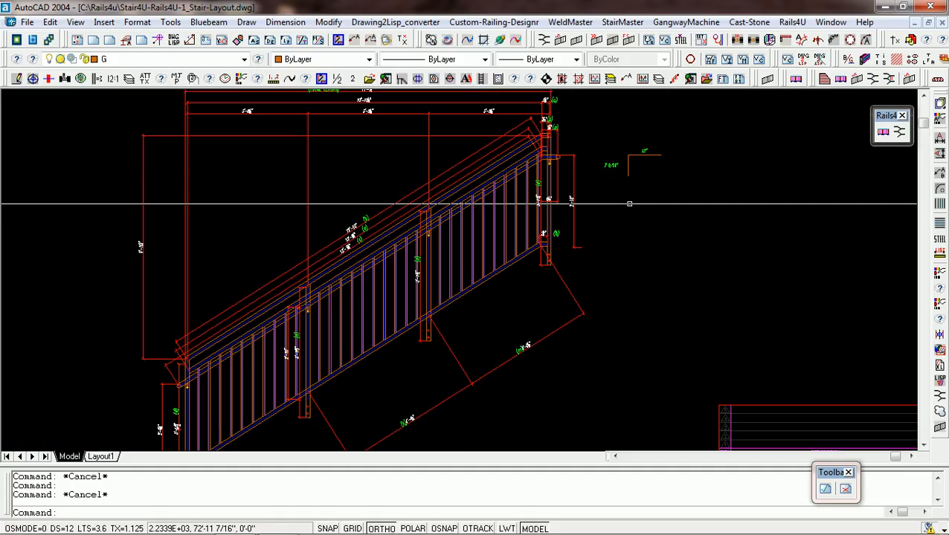
{"action": "scroll", "coordinate": [604, 191], "scroll_direction": "up", "scroll_amount": 2}
{"action": "scroll", "coordinate": [604, 191], "scroll_direction": "up", "scroll_amount": 2}
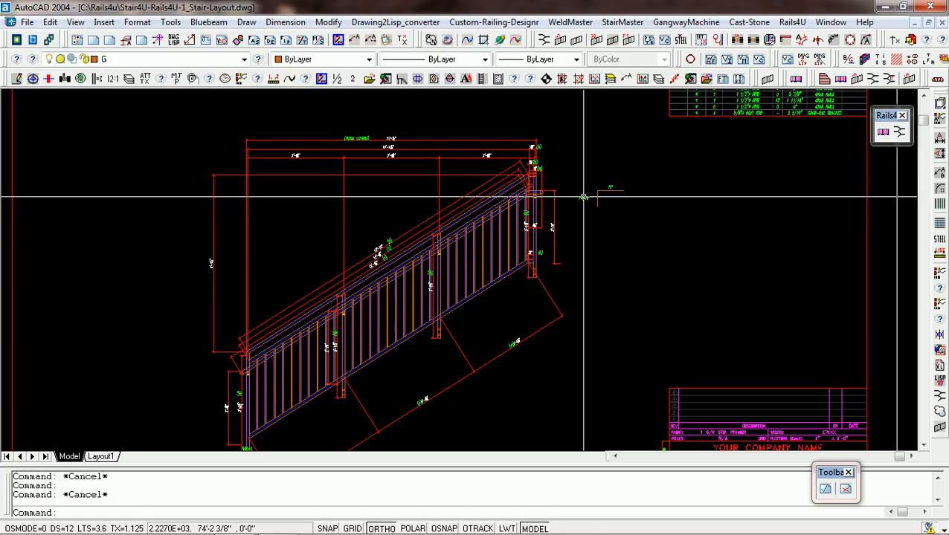
Compare the total length dimension above the guardrail elevation with the length of ship mark 7R1 in the Bill of Material.
{"action": "scroll", "coordinate": [598, 195], "scroll_direction": "down", "scroll_amount": 4}
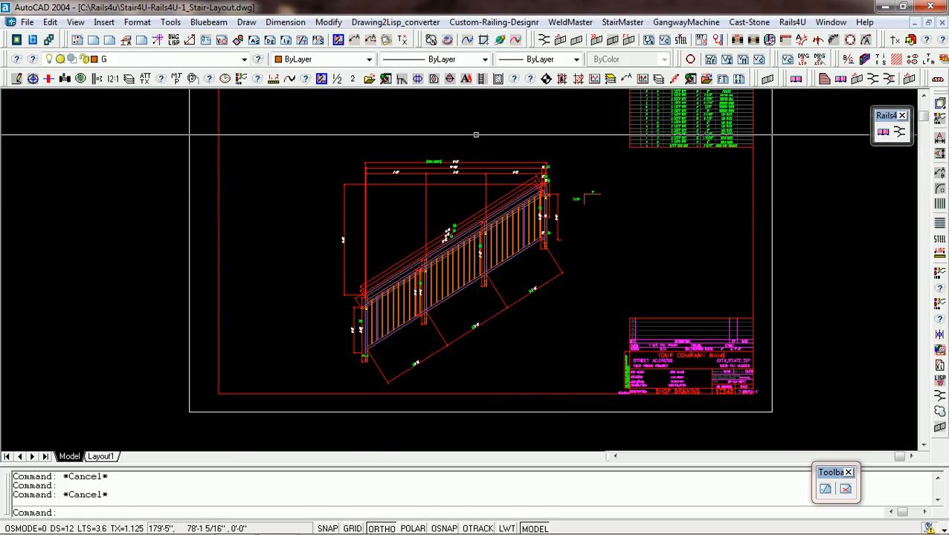
{"action": "scroll", "coordinate": [455, 154], "scroll_direction": "up", "scroll_amount": 6}
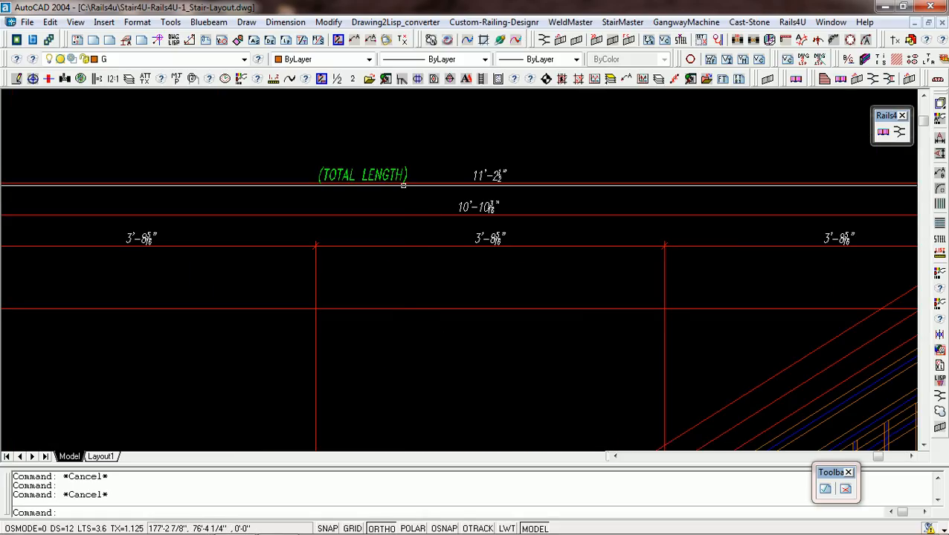
{"action": "scroll", "coordinate": [447, 190], "scroll_direction": "up", "scroll_amount": 2}
{"action": "scroll", "coordinate": [511, 215], "scroll_direction": "down", "scroll_amount": 5}
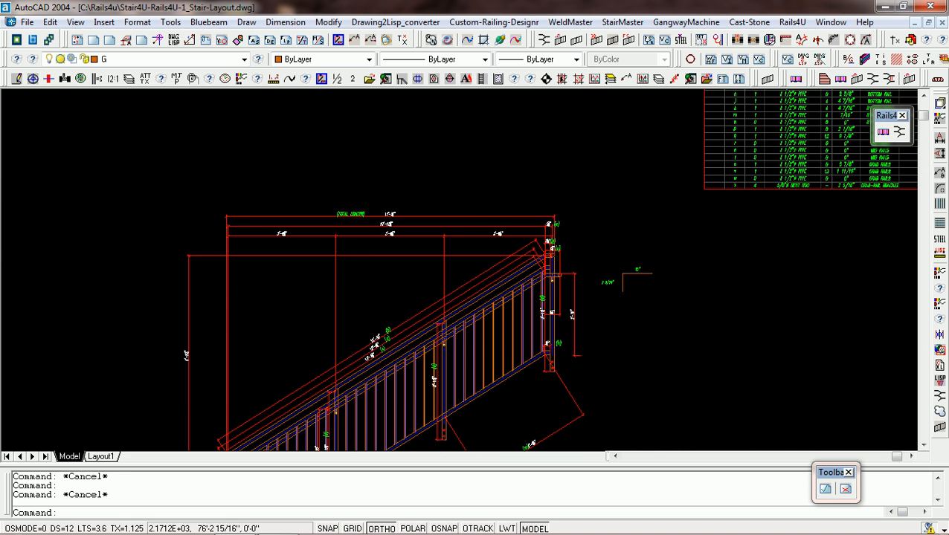
{"action": "scroll", "coordinate": [617, 158], "scroll_direction": "up", "scroll_amount": 7}
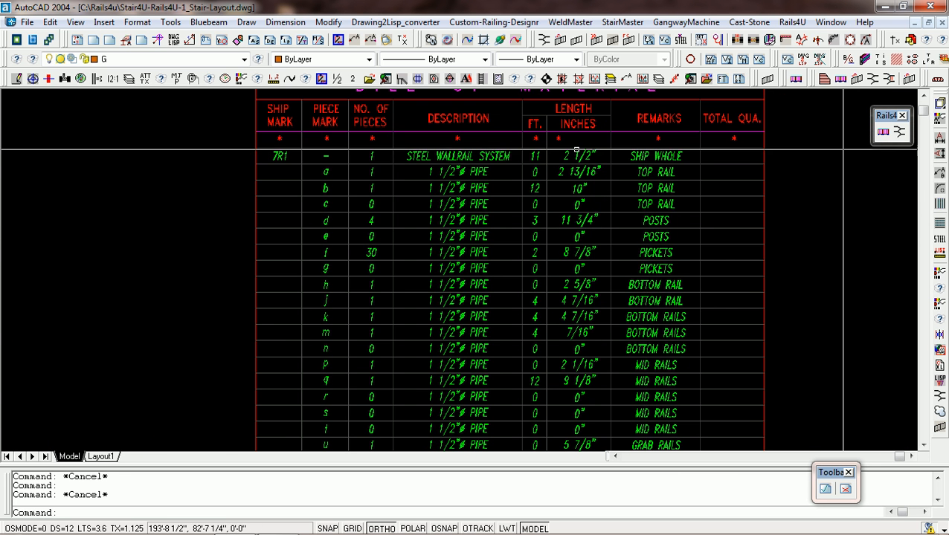
{"action": "scroll", "coordinate": [521, 138], "scroll_direction": "down", "scroll_amount": 8}
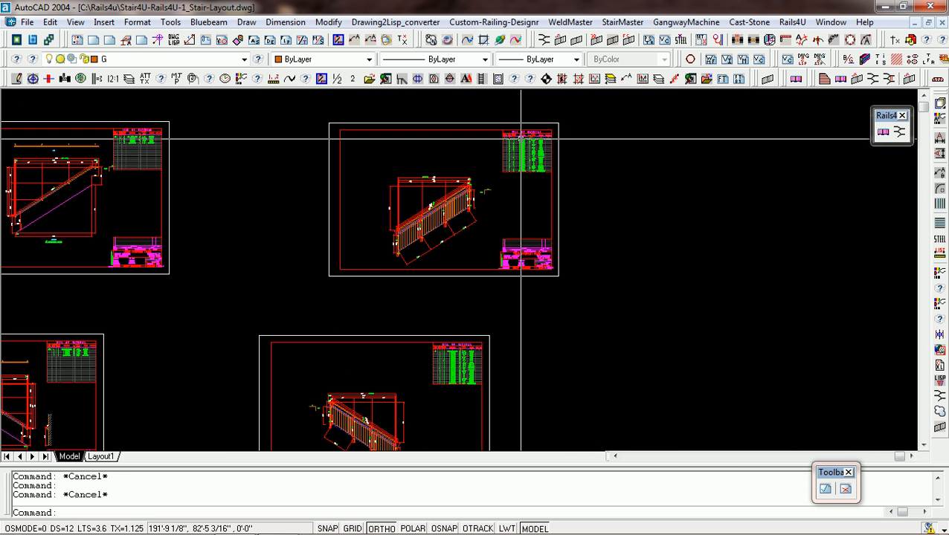
Rotate piece mark b on the lower guardrail sheet by 180° about the midpoint of its 11'-8 1/8" sloped dimension line.
{"action": "scroll", "coordinate": [521, 138], "scroll_direction": "down", "scroll_amount": 3}
{"action": "scroll", "coordinate": [439, 338], "scroll_direction": "up", "scroll_amount": 3}
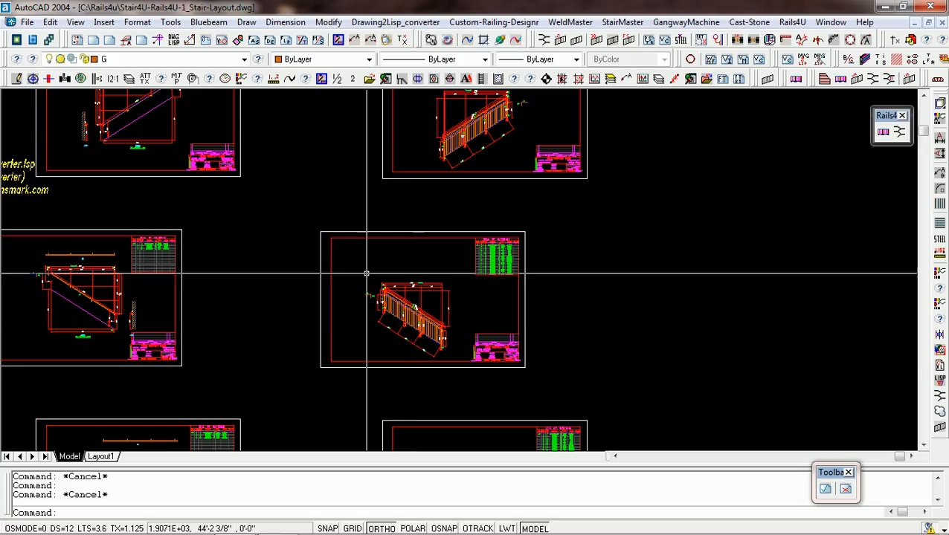
{"action": "scroll", "coordinate": [447, 260], "scroll_direction": "up", "scroll_amount": 10}
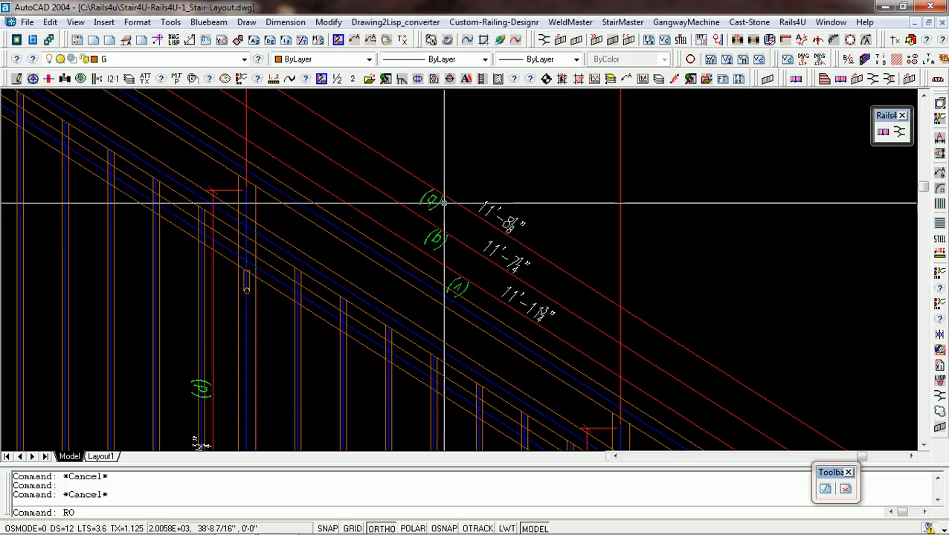
{"action": "key", "text": "Return"}
{"action": "left_click", "coordinate": [438, 202]}
{"action": "key", "text": "Return"}
{"action": "middle_click", "coordinate": [497, 229]}
{"action": "left_click", "coordinate": [496, 229]}
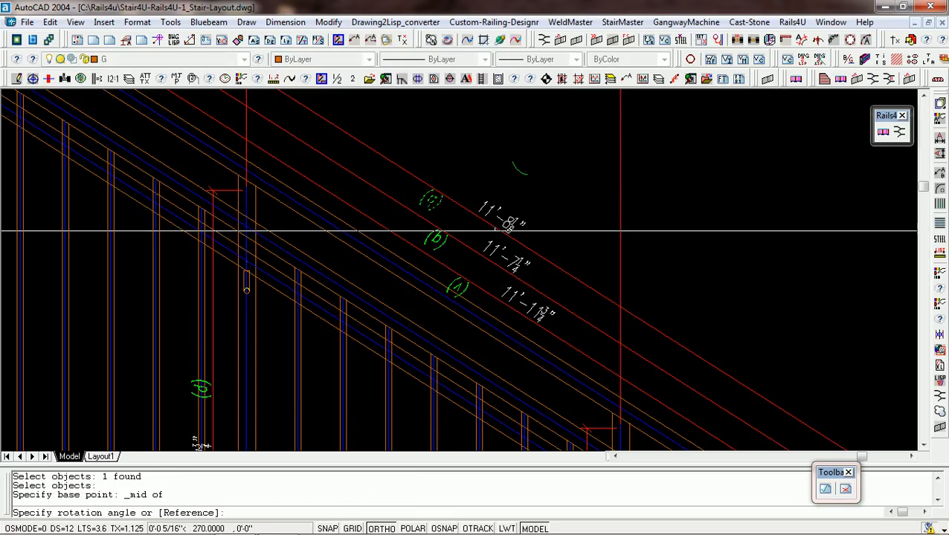
{"action": "left_click", "coordinate": [449, 217]}
Rotate piece mark q by 180° about the midpoint of its 11'-7 1/4" sloped dimension line.
{"action": "key", "text": "Return"}
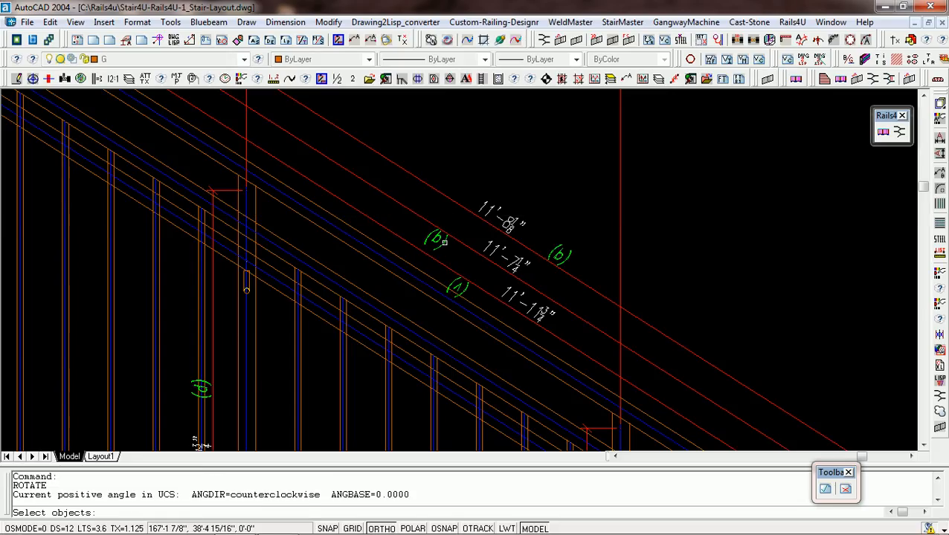
{"action": "left_click", "coordinate": [443, 242]}
{"action": "key", "text": "Return"}
{"action": "middle_click", "coordinate": [476, 258]}
{"action": "left_click", "coordinate": [479, 255]}
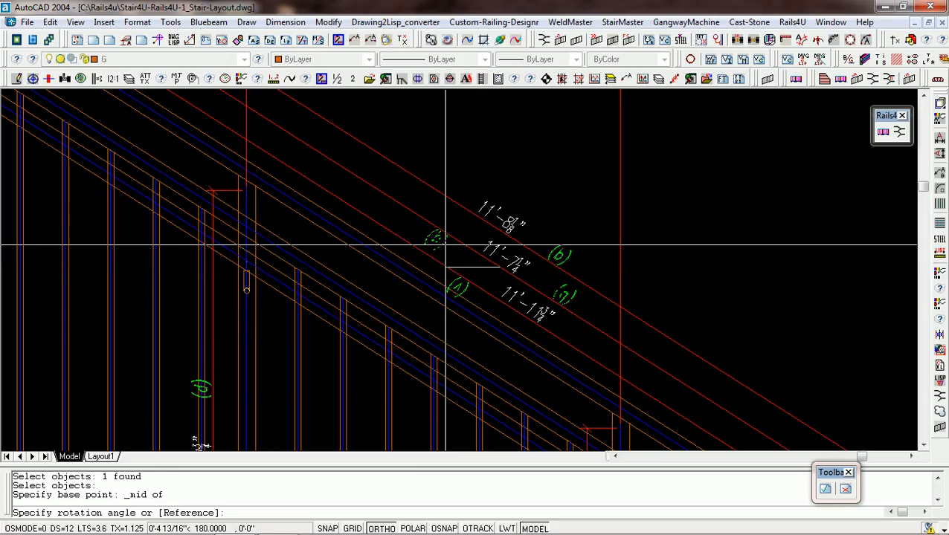
{"action": "left_click", "coordinate": [444, 243]}
Rotate piece mark v by 180° about the midpoint of its 11'-11 3/4" sloped dimension line.
{"action": "key", "text": "Return"}
{"action": "left_click", "coordinate": [465, 289]}
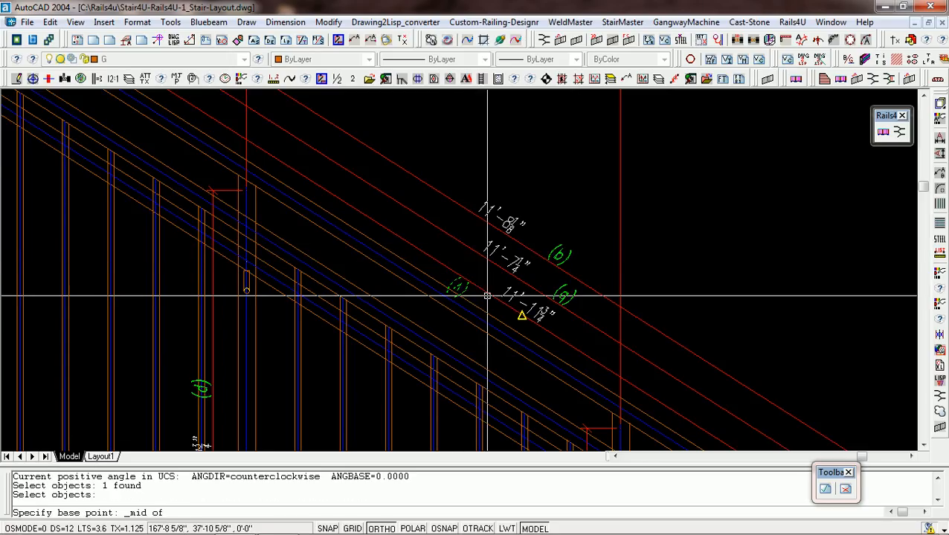
{"action": "left_click", "coordinate": [488, 296]}
{"action": "left_click", "coordinate": [436, 258]}
{"action": "key", "text": "Return"}
{"action": "key", "text": "Return"}
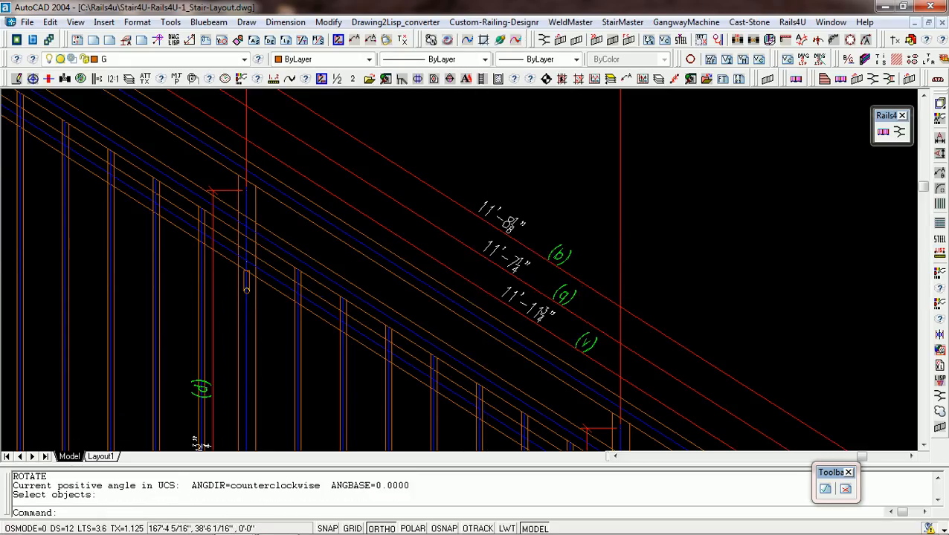
Review the whole guardrail elevation on this sheet and read the piece rows of its Bill of Material.
{"action": "scroll", "coordinate": [473, 225], "scroll_direction": "down", "scroll_amount": 4}
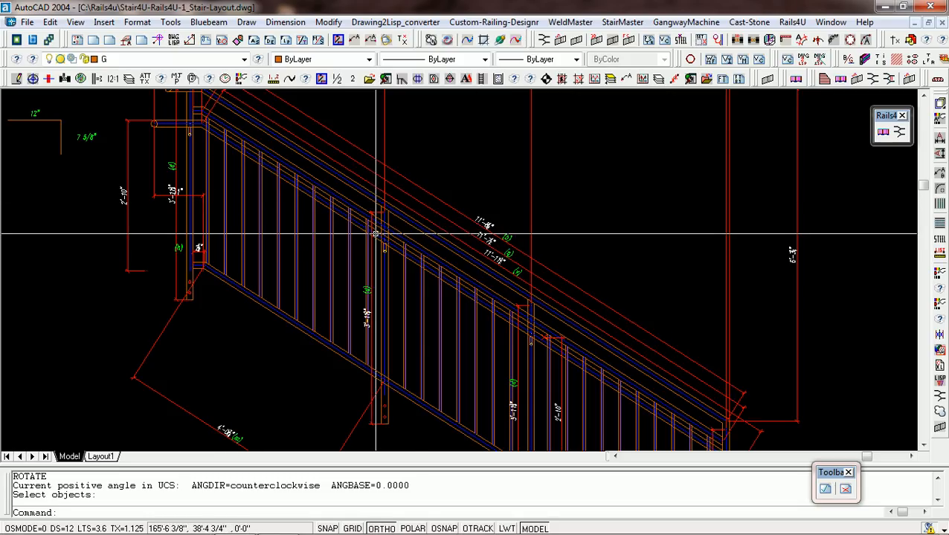
{"action": "scroll", "coordinate": [376, 234], "scroll_direction": "down", "scroll_amount": 2}
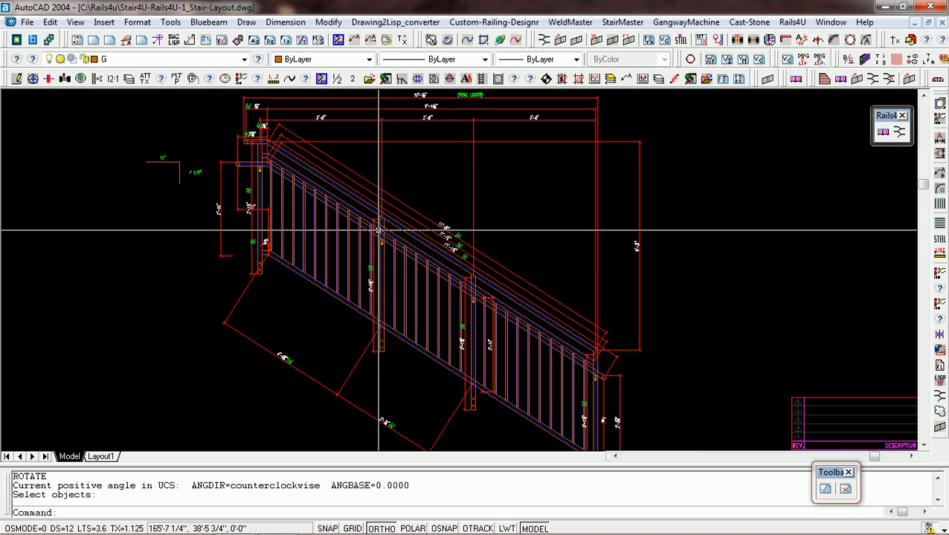
{"action": "scroll", "coordinate": [375, 232], "scroll_direction": "down", "scroll_amount": 4}
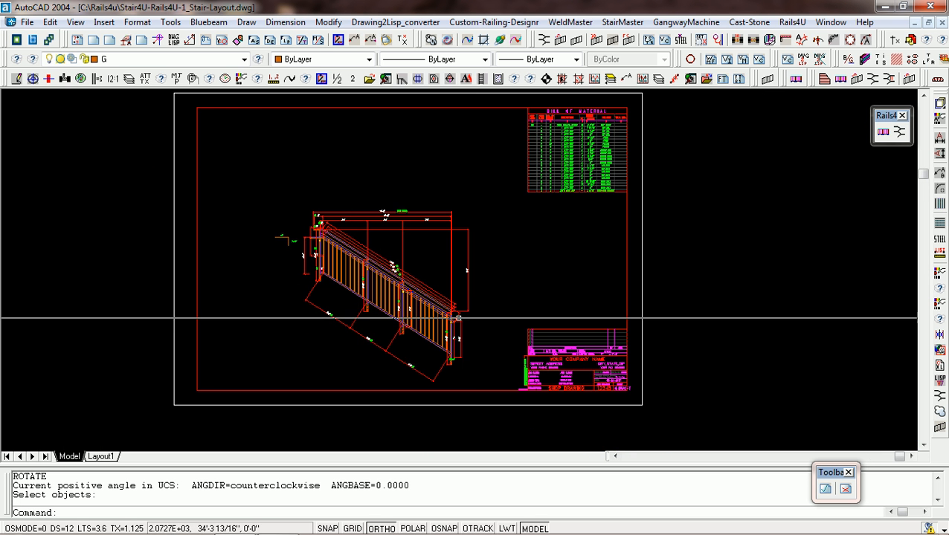
{"action": "scroll", "coordinate": [595, 157], "scroll_direction": "up", "scroll_amount": 8}
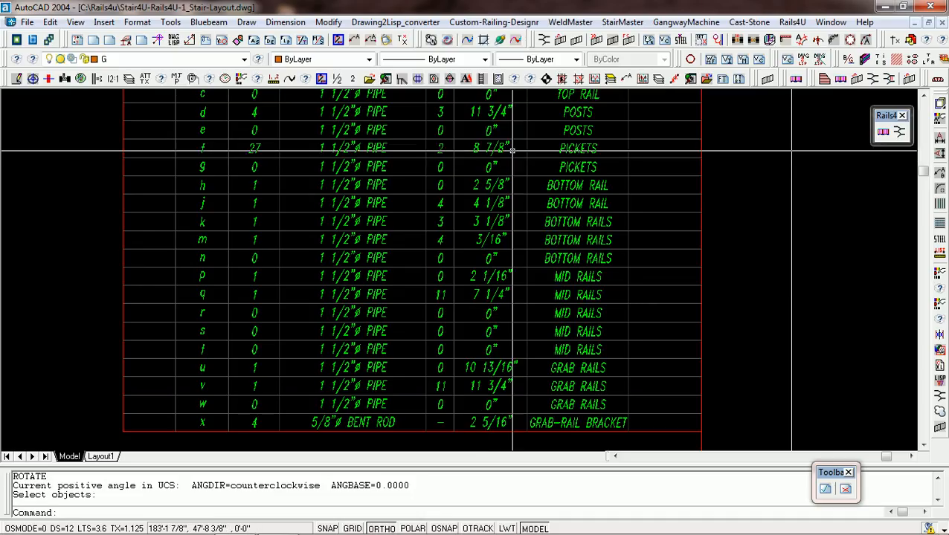
{"action": "scroll", "coordinate": [513, 152], "scroll_direction": "down", "scroll_amount": 3}
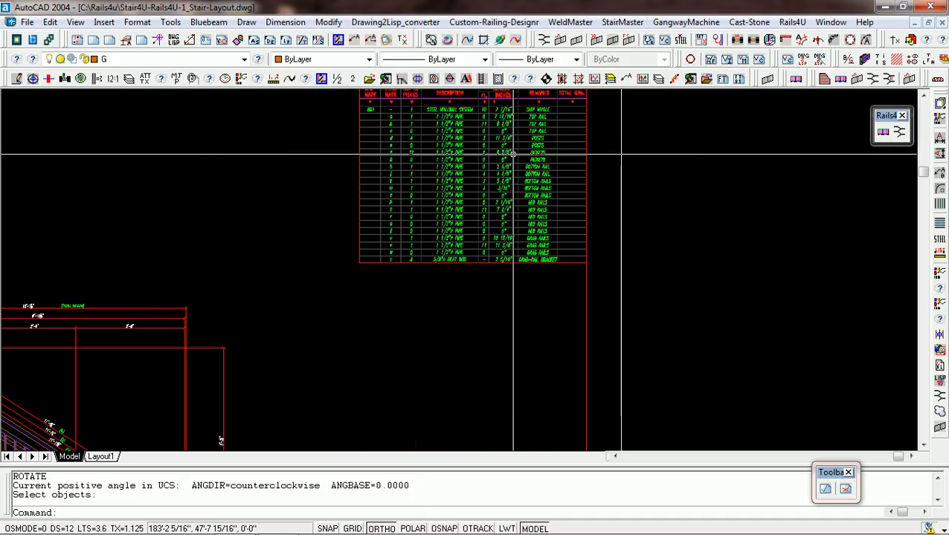
{"action": "scroll", "coordinate": [512, 154], "scroll_direction": "down", "scroll_amount": 2}
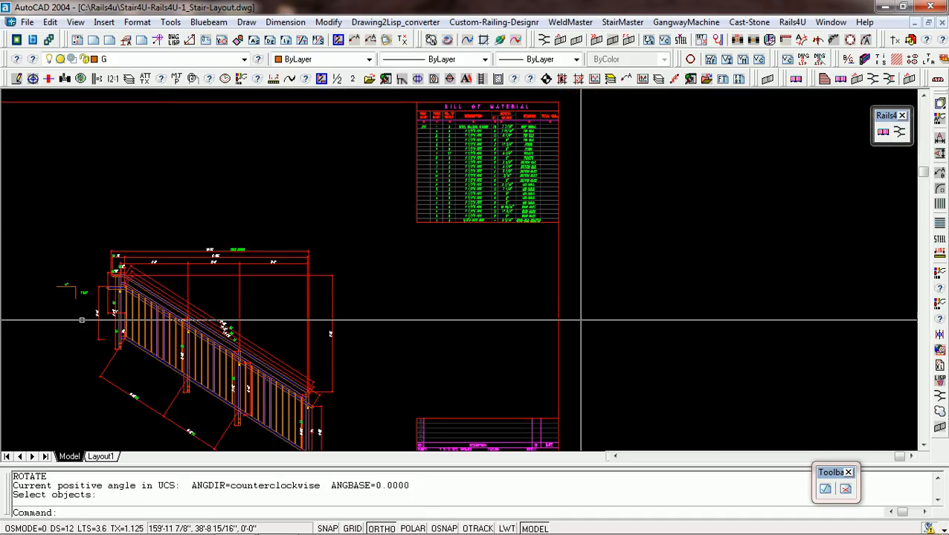
Inspect the rise-and-run slope symbol and the dimensions at the upper end of this guardrail.
{"action": "scroll", "coordinate": [69, 316], "scroll_direction": "up", "scroll_amount": 5}
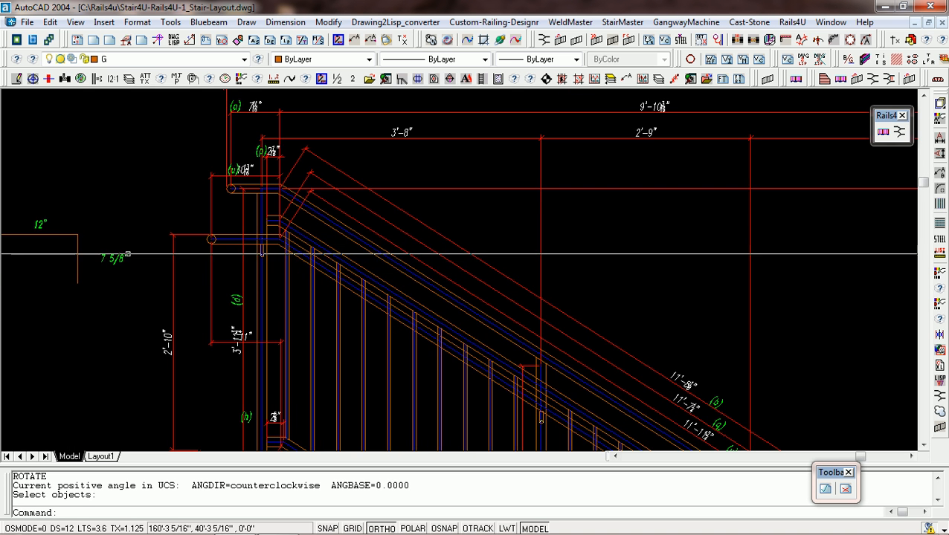
{"action": "scroll", "coordinate": [127, 254], "scroll_direction": "down", "scroll_amount": 1}
{"action": "scroll", "coordinate": [135, 264], "scroll_direction": "down", "scroll_amount": 1}
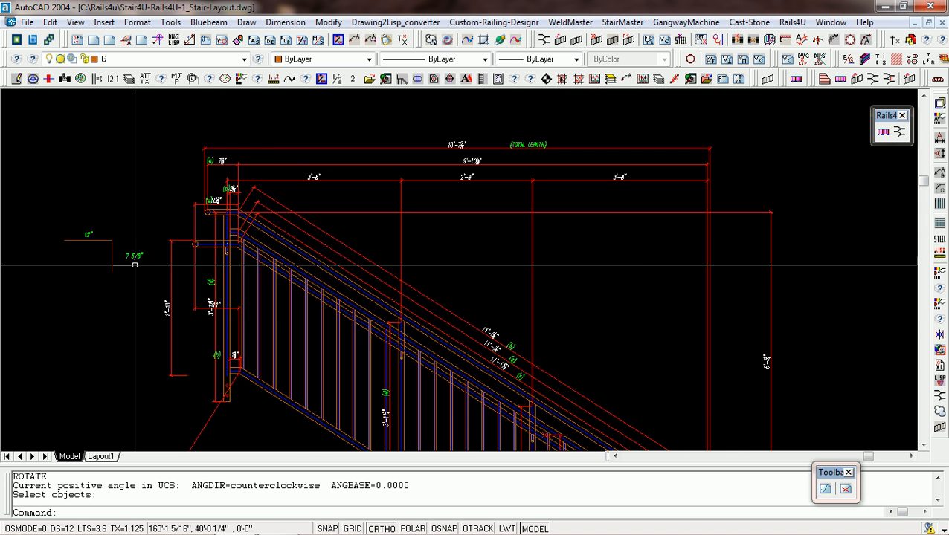
{"action": "scroll", "coordinate": [135, 264], "scroll_direction": "up", "scroll_amount": 2}
{"action": "scroll", "coordinate": [132, 258], "scroll_direction": "down", "scroll_amount": 1}
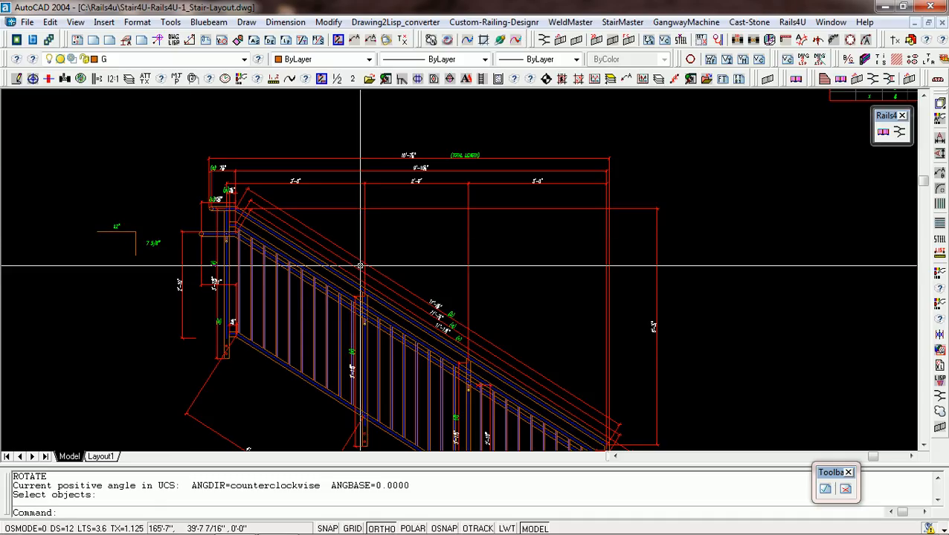
Inspect the guardrail's overall dimensions and the post and grab-rail dimensions at its lower end.
{"action": "scroll", "coordinate": [401, 251], "scroll_direction": "down", "scroll_amount": 3}
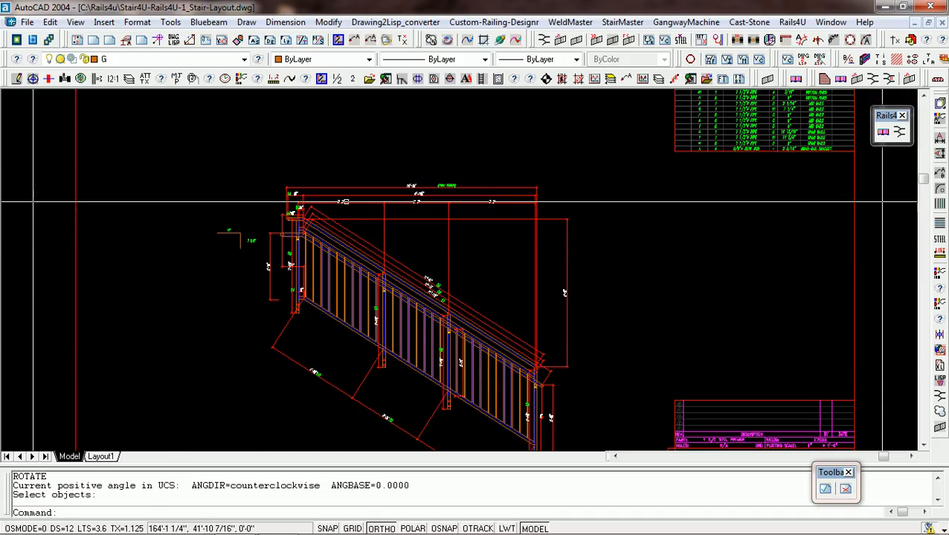
{"action": "scroll", "coordinate": [456, 230], "scroll_direction": "down", "scroll_amount": 2}
{"action": "scroll", "coordinate": [457, 229], "scroll_direction": "up", "scroll_amount": 6}
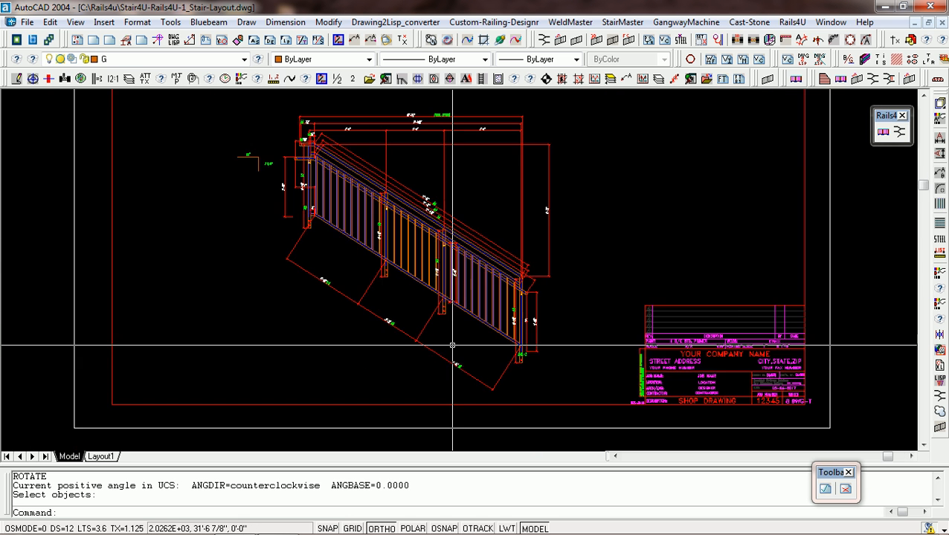
{"action": "scroll", "coordinate": [559, 305], "scroll_direction": "up", "scroll_amount": 1}
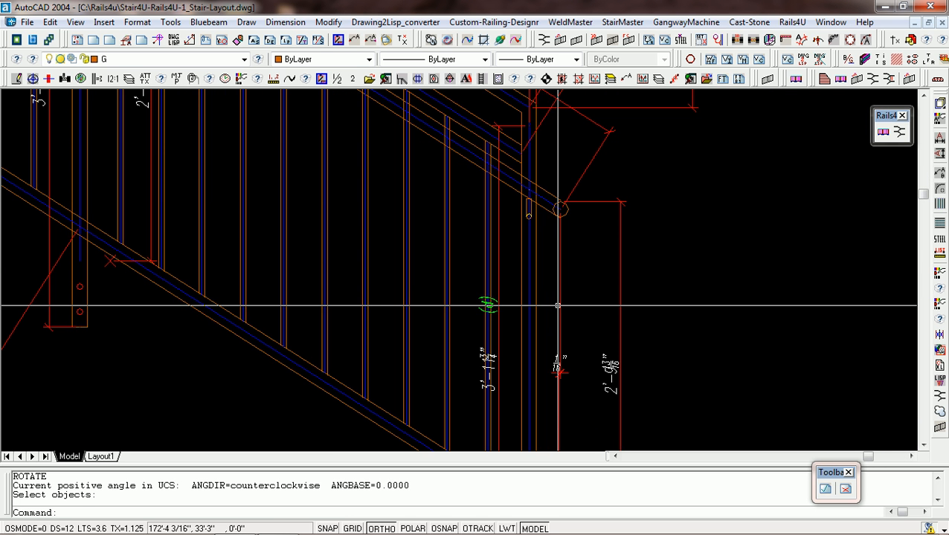
{"action": "scroll", "coordinate": [558, 305], "scroll_direction": "down", "scroll_amount": 5}
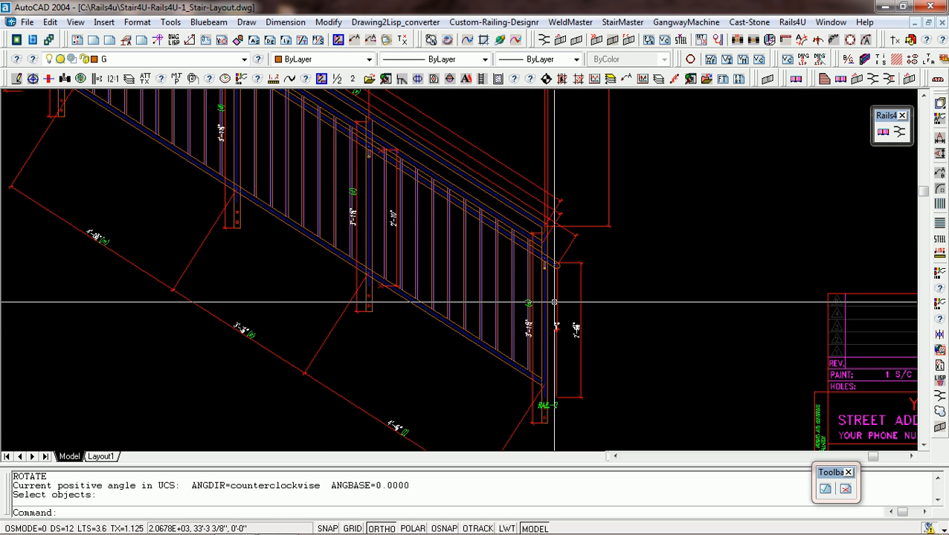
{"action": "scroll", "coordinate": [583, 337], "scroll_direction": "down", "scroll_amount": 4}
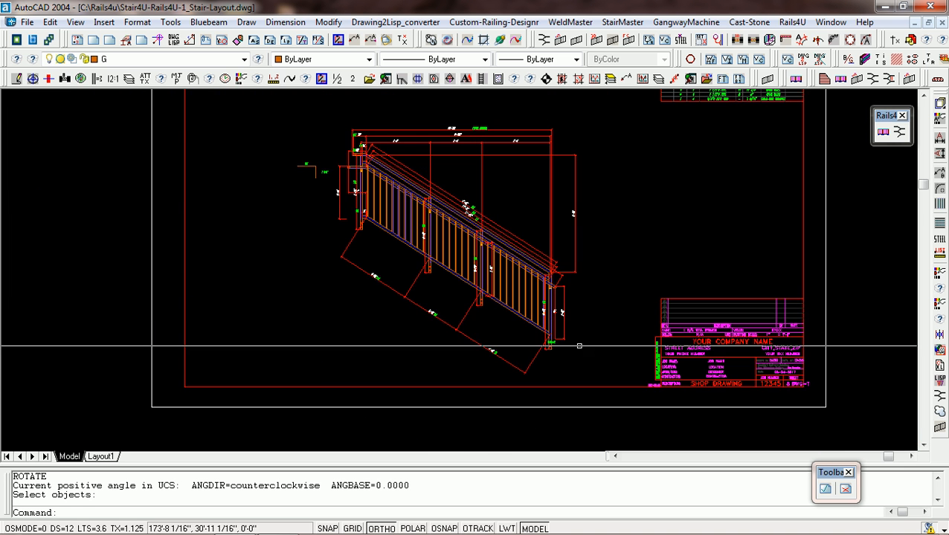
Survey all detail sheets, then highlight the wall-rail stair elevation with its neighbouring plan views and clear the selection.
{"action": "scroll", "coordinate": [520, 266], "scroll_direction": "down", "scroll_amount": 6}
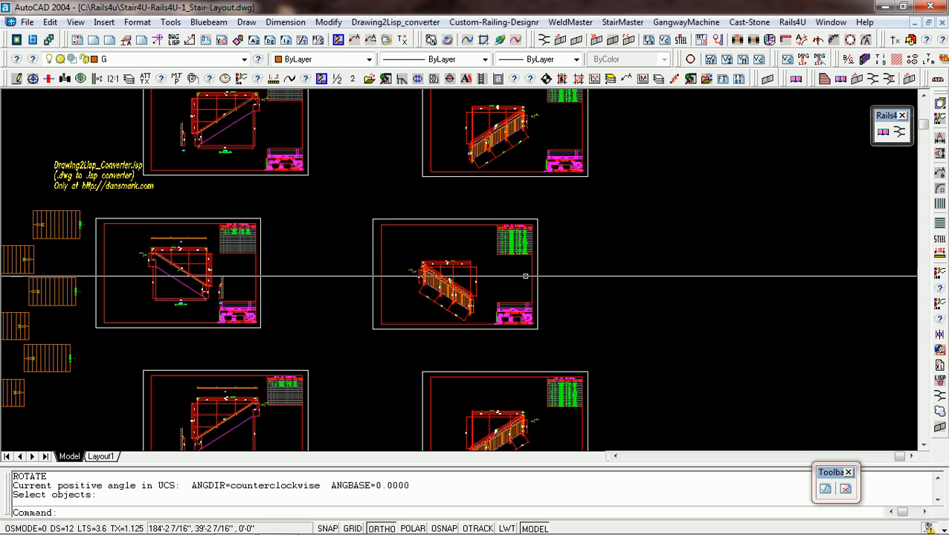
{"action": "scroll", "coordinate": [381, 362], "scroll_direction": "up", "scroll_amount": 2}
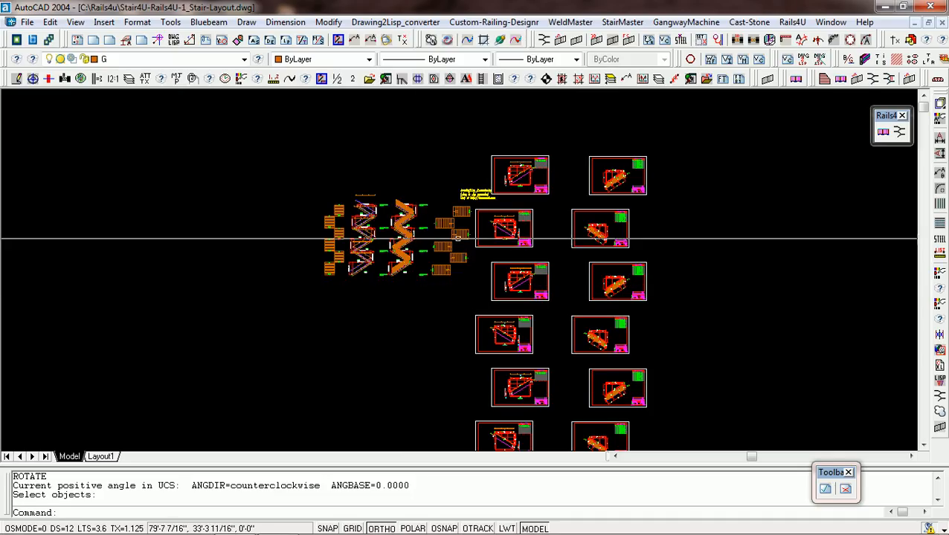
{"action": "scroll", "coordinate": [619, 167], "scroll_direction": "down", "scroll_amount": 2}
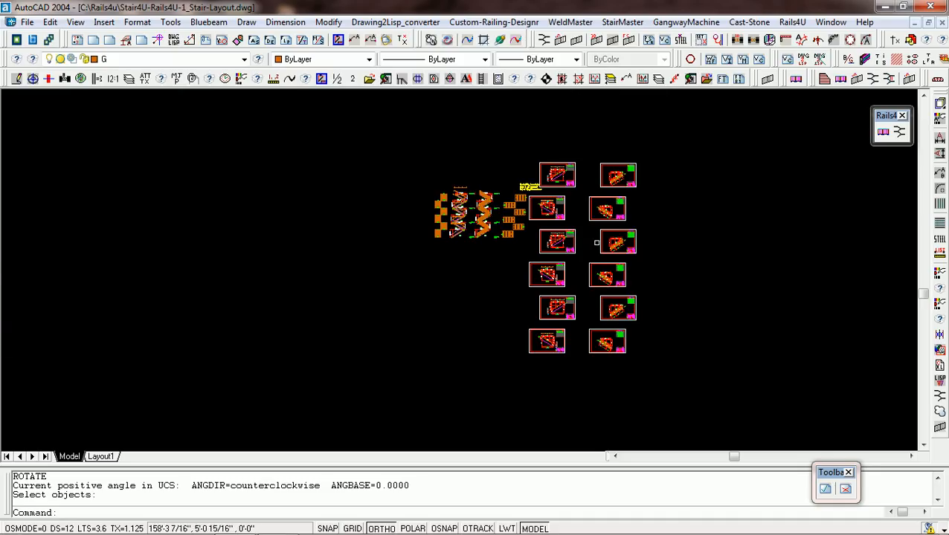
{"action": "scroll", "coordinate": [461, 185], "scroll_direction": "up", "scroll_amount": 5}
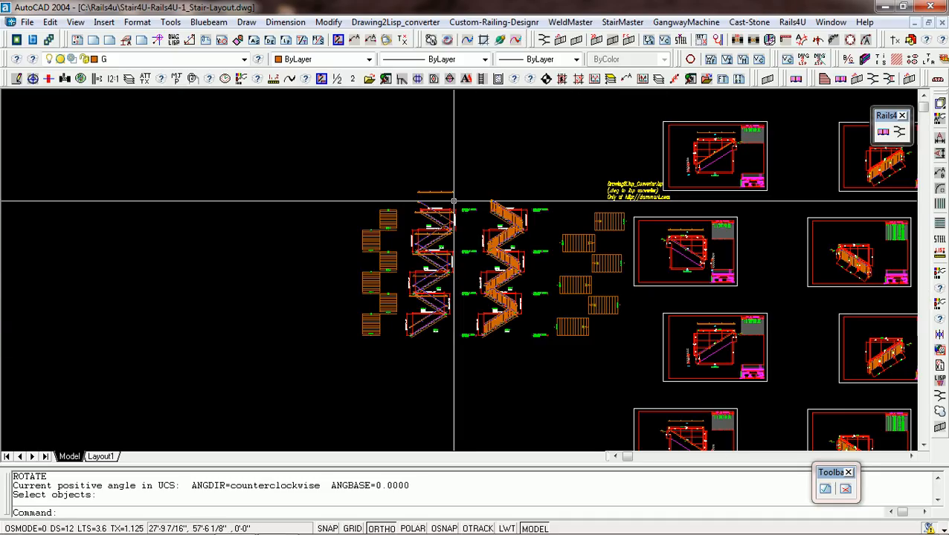
{"action": "left_click", "coordinate": [460, 180]}
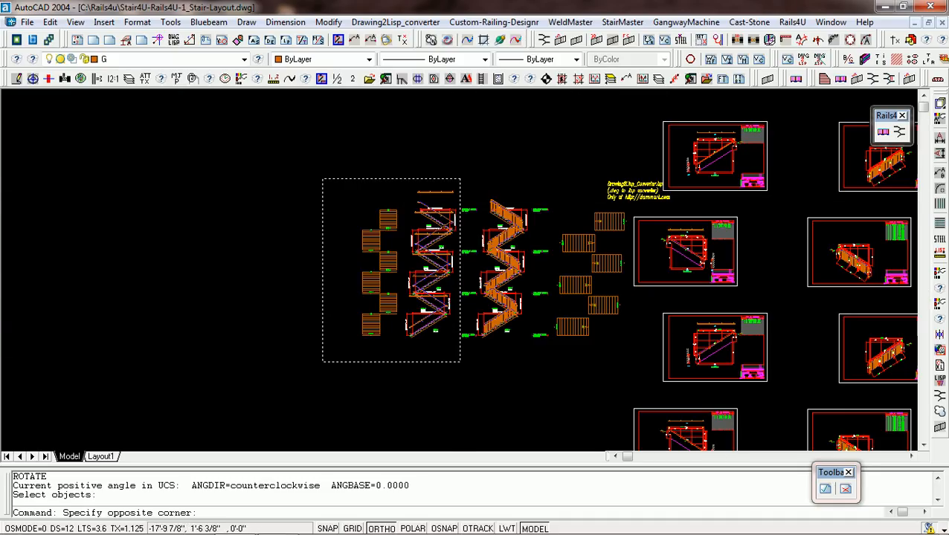
{"action": "left_click", "coordinate": [318, 359]}
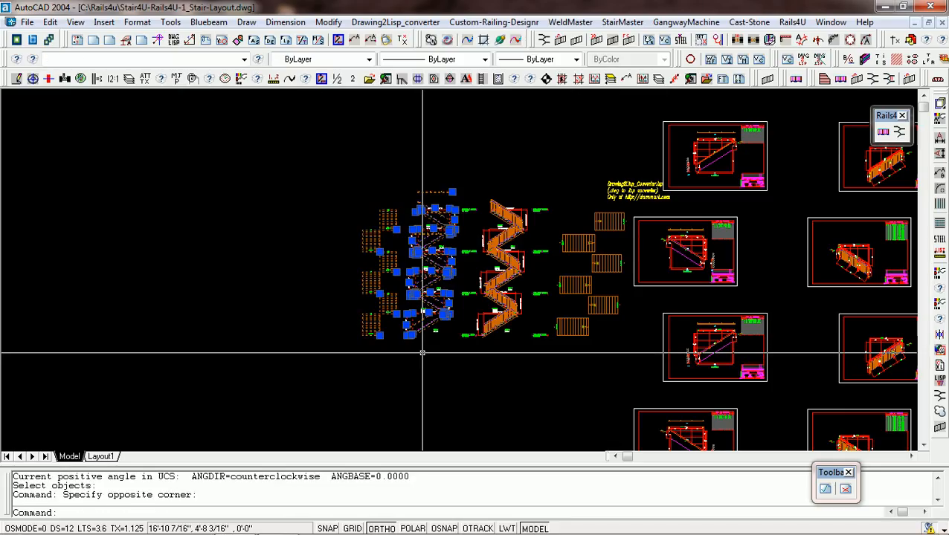
{"action": "key", "text": "Escape"}
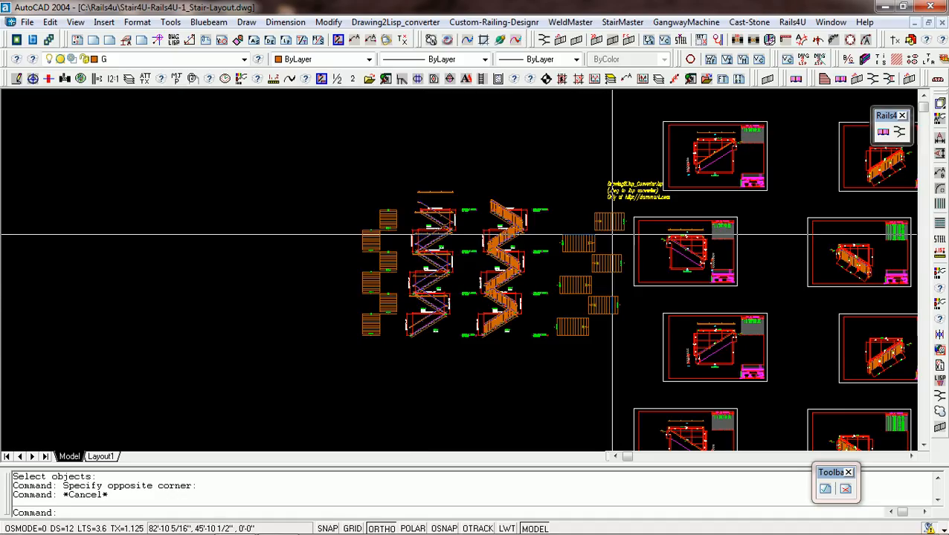
Highlight the plan views beside the guardrail elevation together with the wall-rail elevation and its plans, then clear the selection.
{"action": "left_click", "coordinate": [628, 210]}
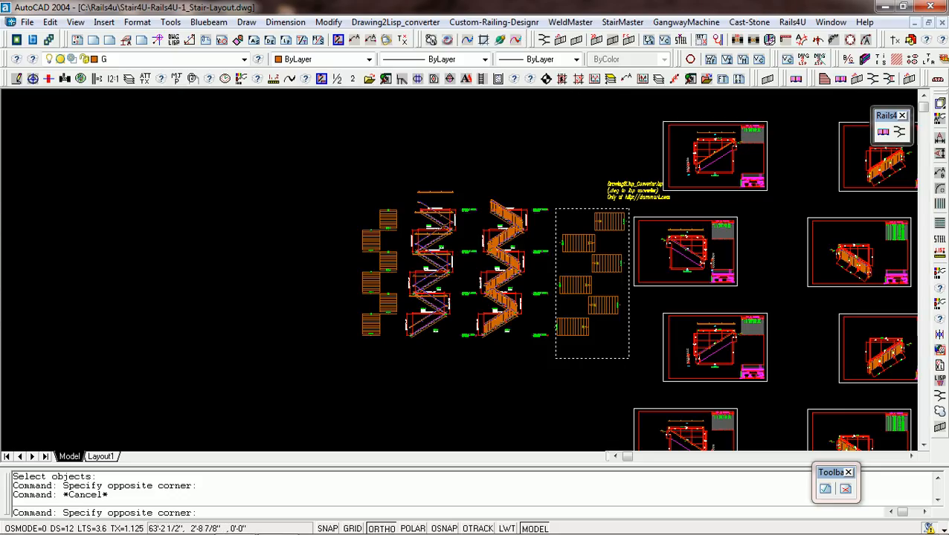
{"action": "left_click", "coordinate": [556, 359]}
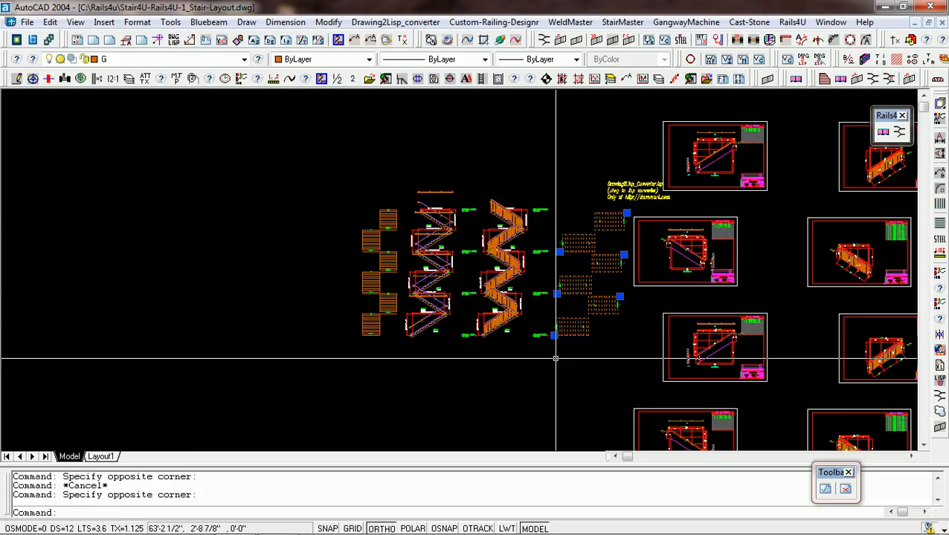
{"action": "left_click", "coordinate": [458, 185]}
{"action": "left_click", "coordinate": [340, 348]}
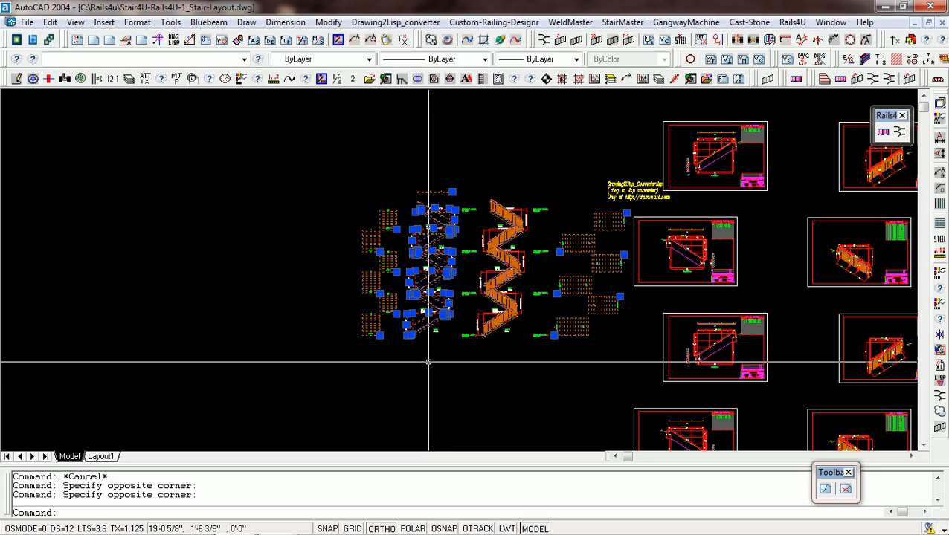
{"action": "key", "text": "Escape"}
Highlight the picket-guardrail stair elevation together with both groups of plan views, then clear the selection.
{"action": "left_click", "coordinate": [562, 196]}
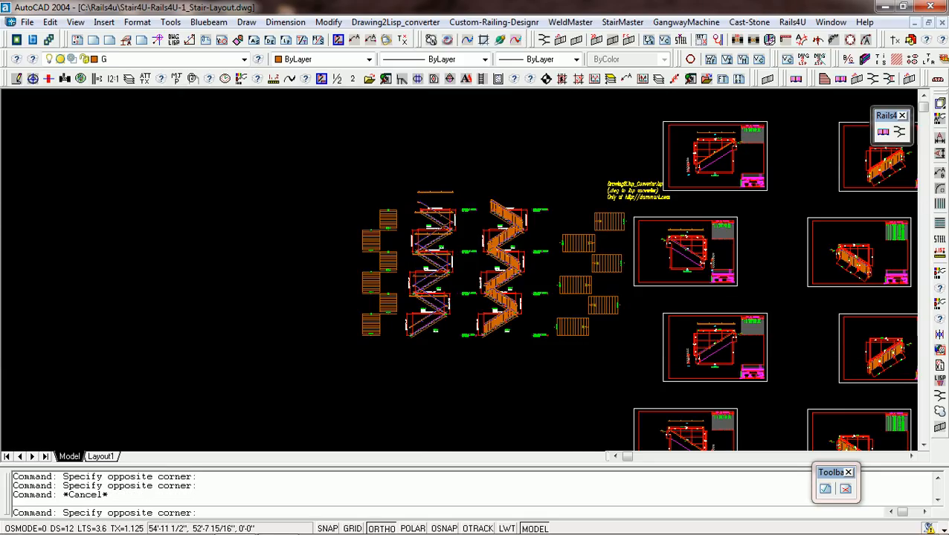
{"action": "left_click", "coordinate": [481, 368]}
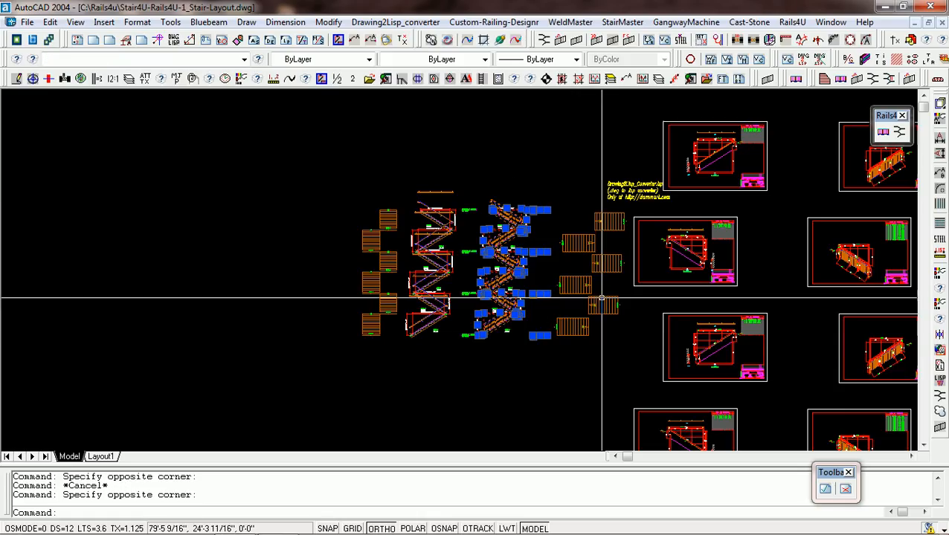
{"action": "left_click", "coordinate": [564, 338]}
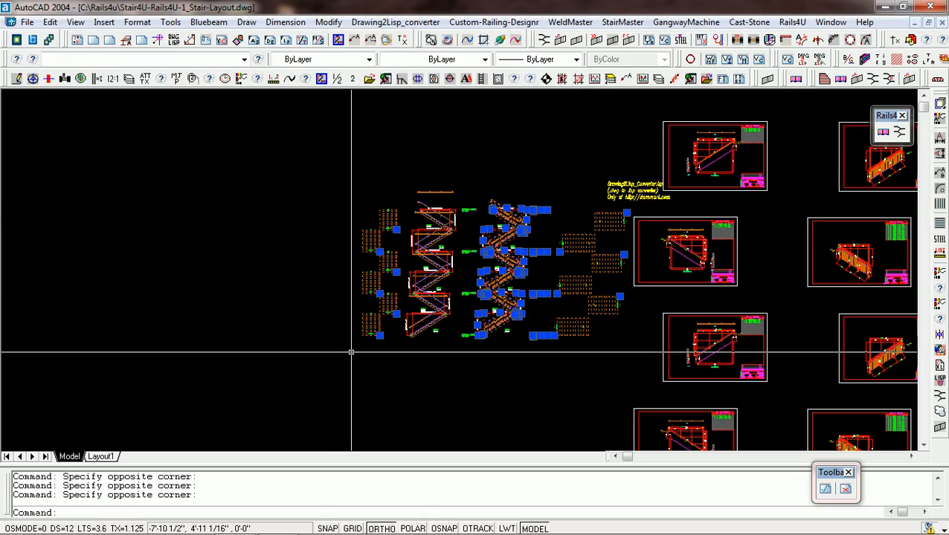
{"action": "key", "text": "Escape"}
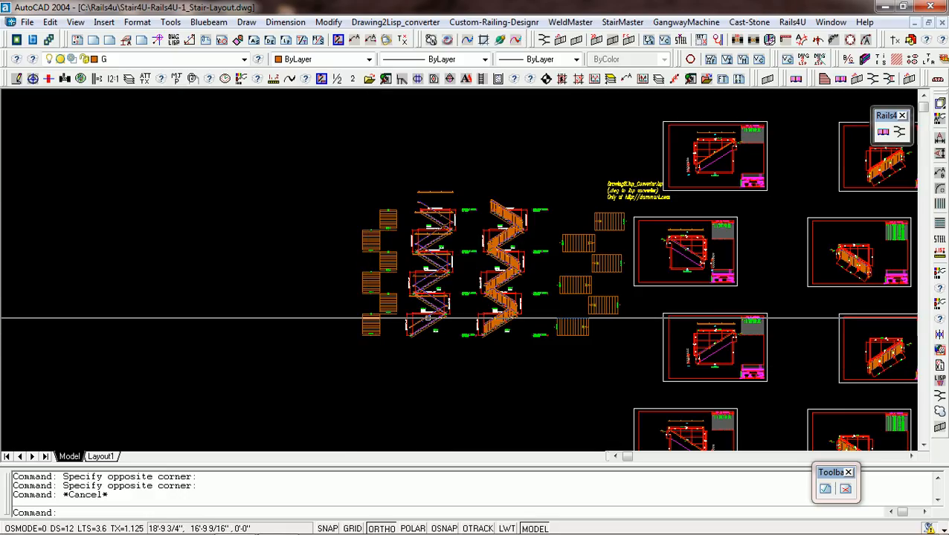
Draw a rectangle around the landing and rail end at the head of Stair-1 on the wall-rail elevation.
{"action": "scroll", "coordinate": [434, 316], "scroll_direction": "up", "scroll_amount": 6}
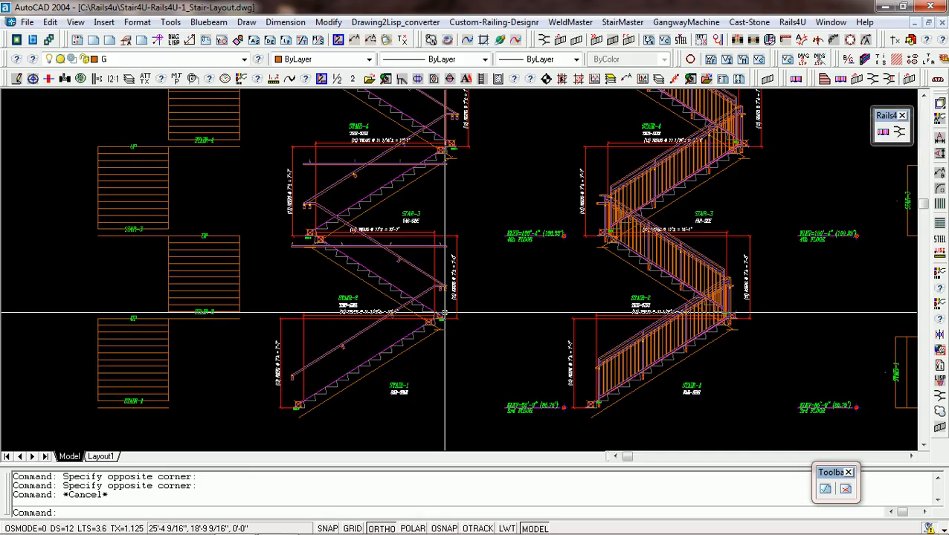
{"action": "type", "text": "RC"}
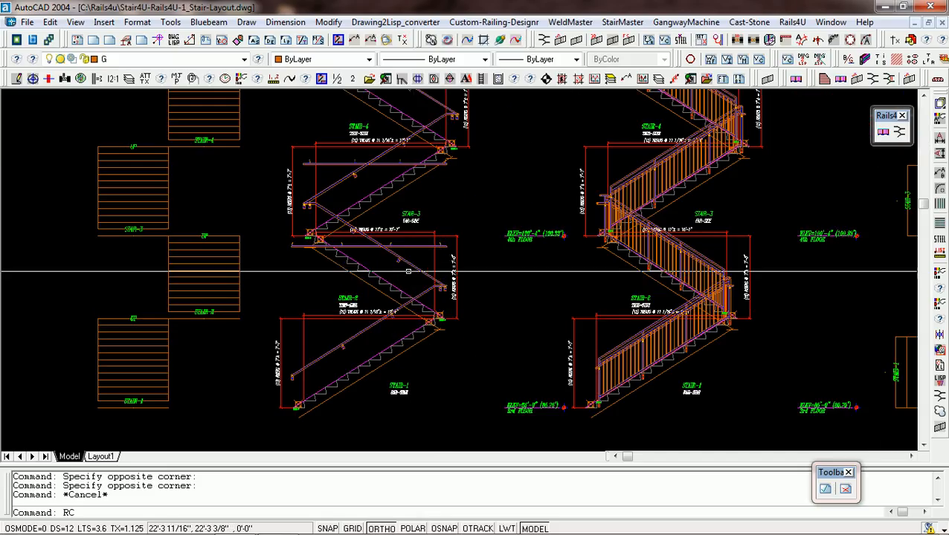
{"action": "key", "text": "Return"}
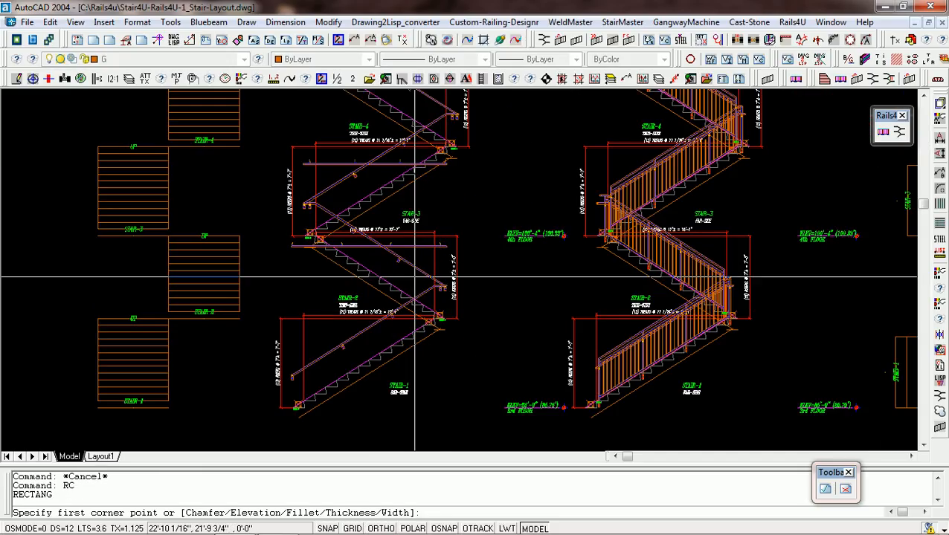
{"action": "left_click", "coordinate": [413, 279]}
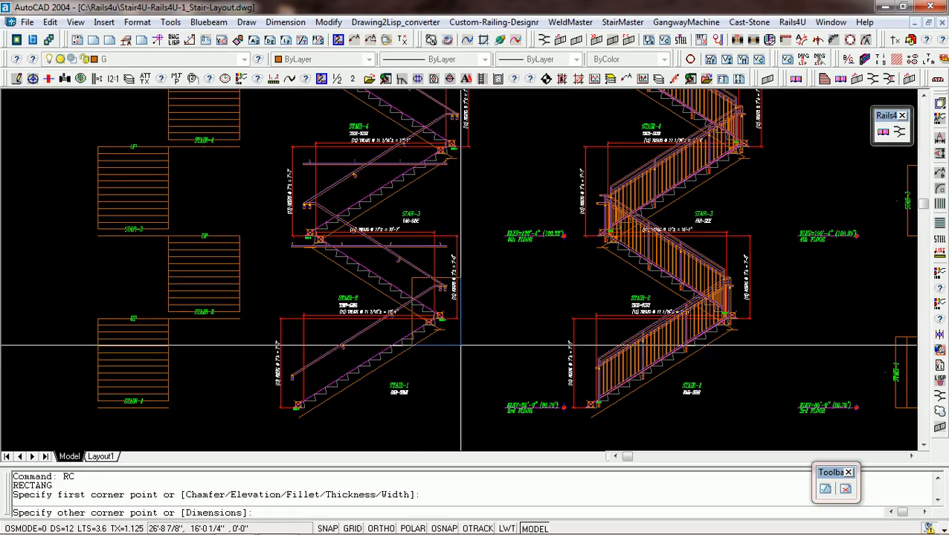
{"action": "left_click", "coordinate": [460, 344]}
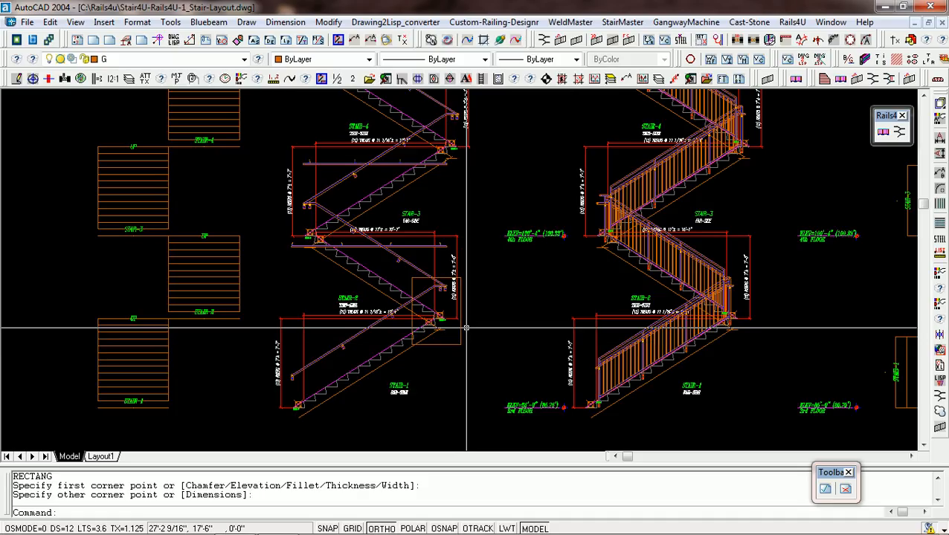
Copy the rectangle in multiple mode to the foot of Stair-1 and onto the middle of Stair-2 on the wall-rail elevation.
{"action": "type", "text": "CP"}
{"action": "key", "text": "Return"}
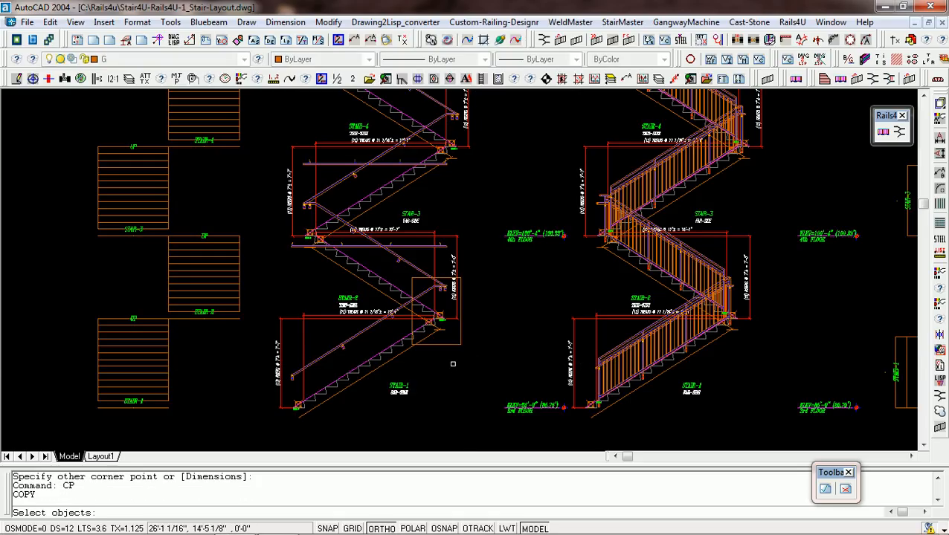
{"action": "left_click", "coordinate": [451, 345]}
{"action": "key", "text": "Return"}
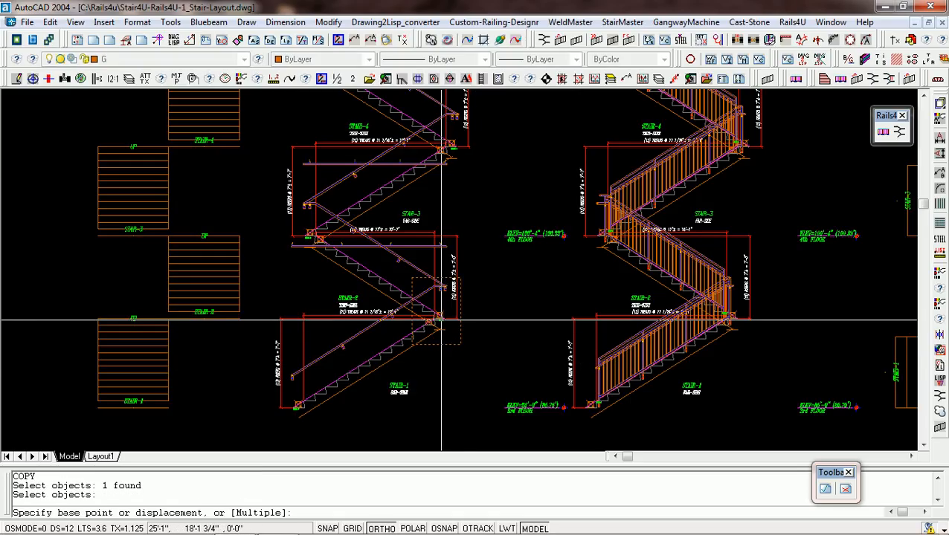
{"action": "type", "text": "M"}
{"action": "key", "text": "Return"}
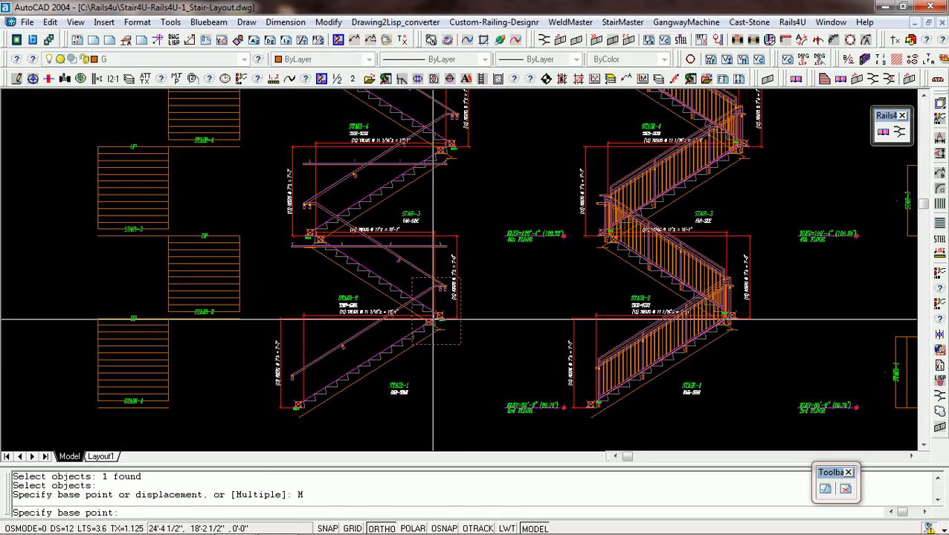
{"action": "left_click", "coordinate": [438, 318]}
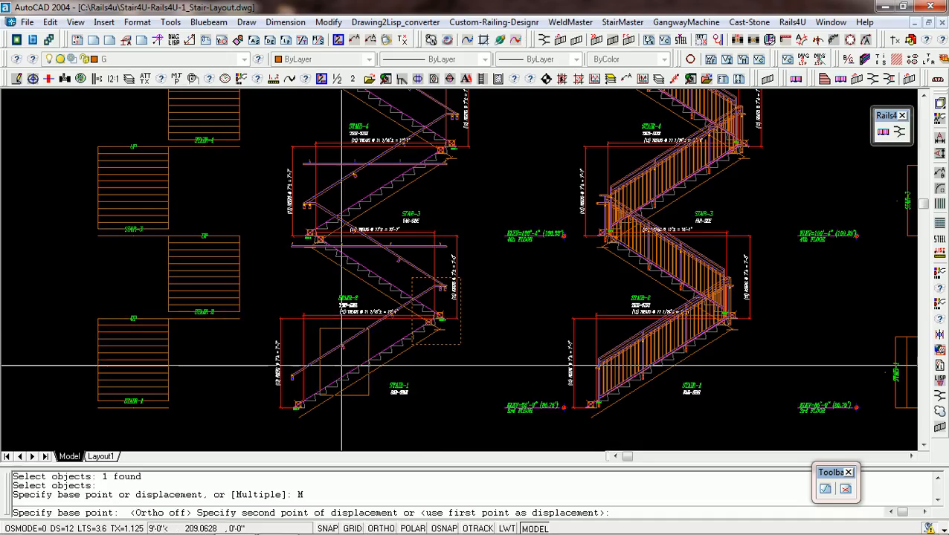
{"action": "left_click", "coordinate": [302, 400]}
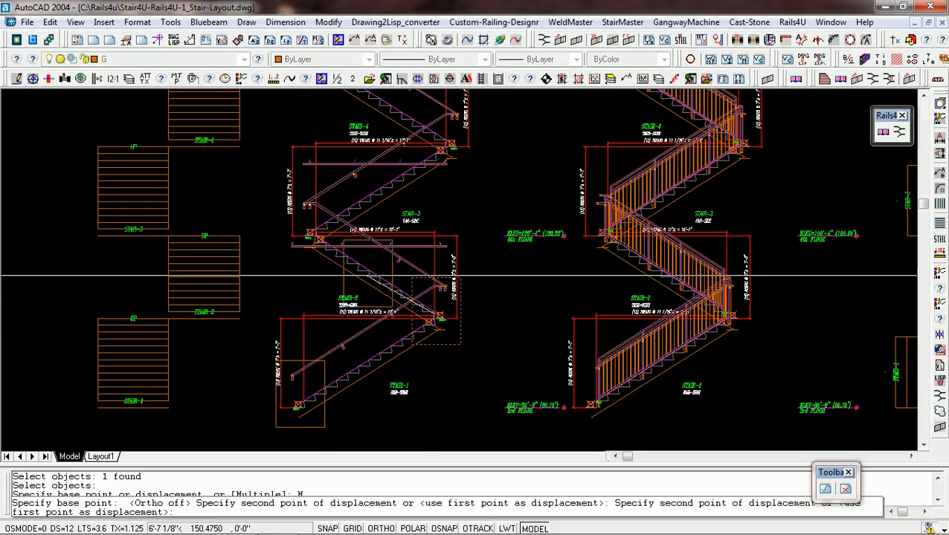
{"action": "left_click", "coordinate": [370, 268]}
Place further copies of the rectangle around the flight ends and landings on the lower part of the picket-guardrail elevation.
{"action": "scroll", "coordinate": [373, 266], "scroll_direction": "down", "scroll_amount": 2}
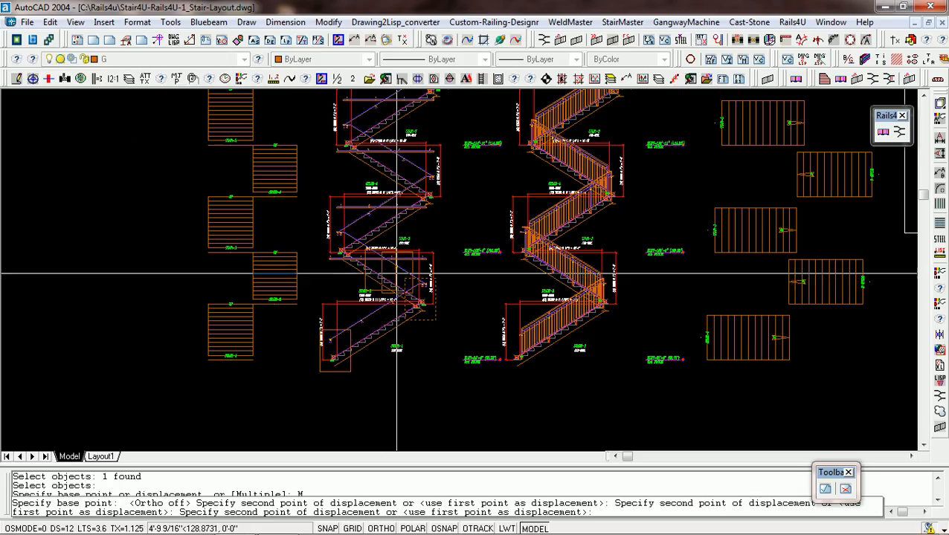
{"action": "left_click", "coordinate": [521, 243]}
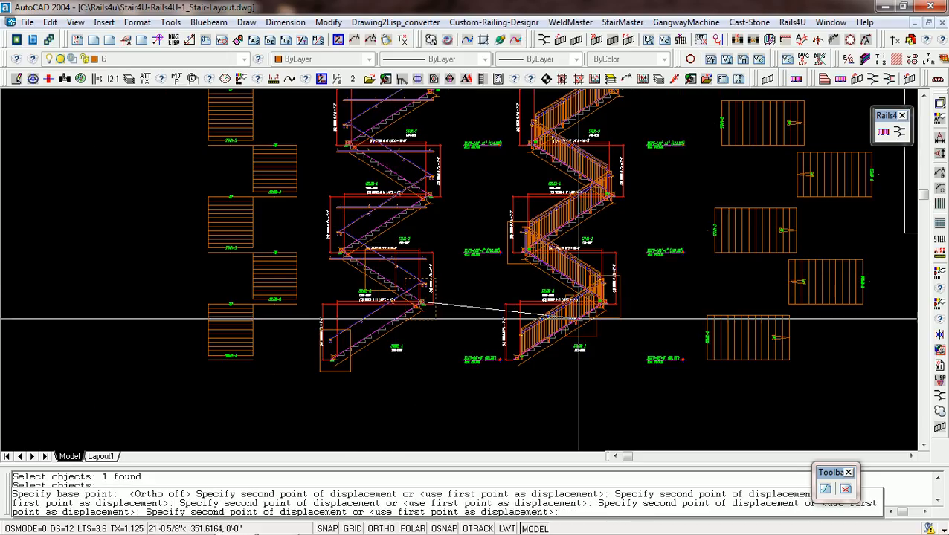
{"action": "left_click", "coordinate": [522, 347]}
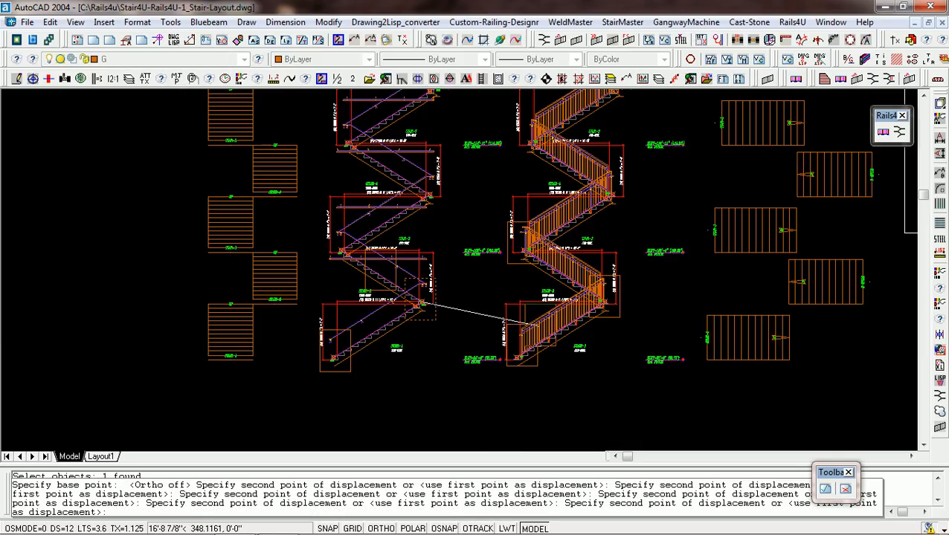
{"action": "left_click", "coordinate": [568, 281]}
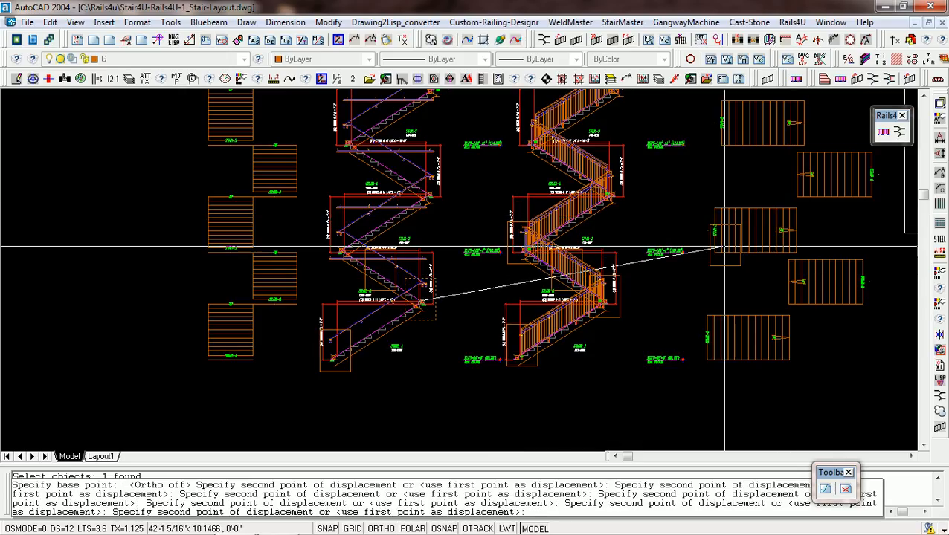
Place copies of the rectangle where adjoining plan views meet on both sides of the elevations, and finish copying.
{"action": "left_click", "coordinate": [797, 248]}
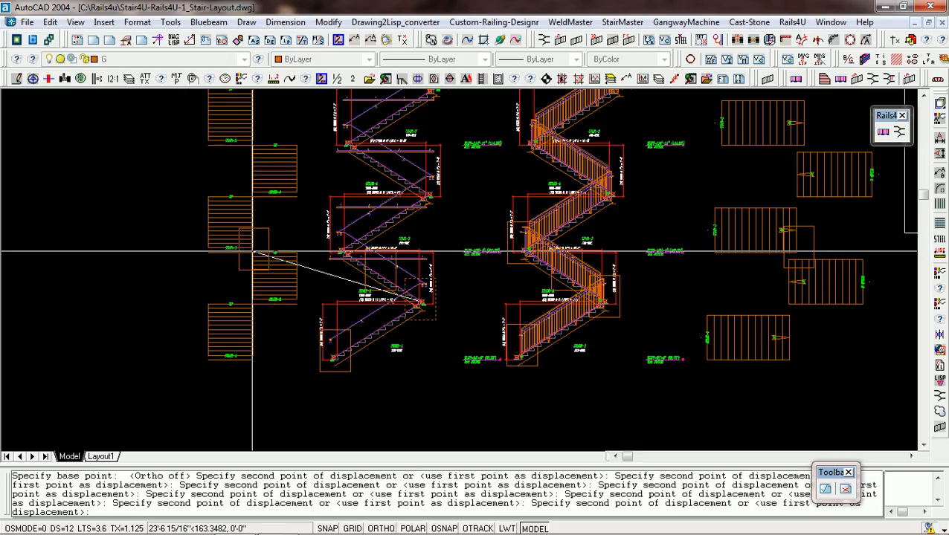
{"action": "left_click", "coordinate": [252, 250]}
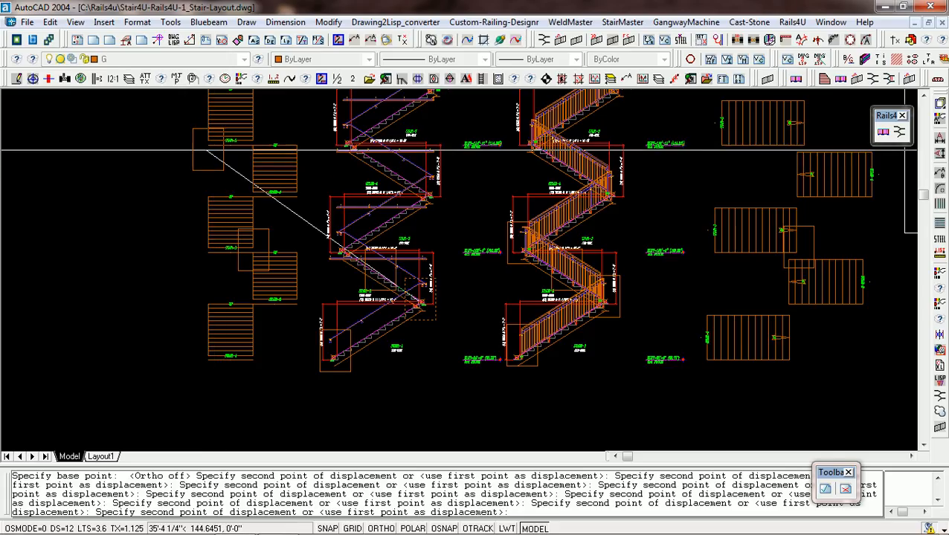
{"action": "scroll", "coordinate": [227, 189], "scroll_direction": "down", "scroll_amount": 1}
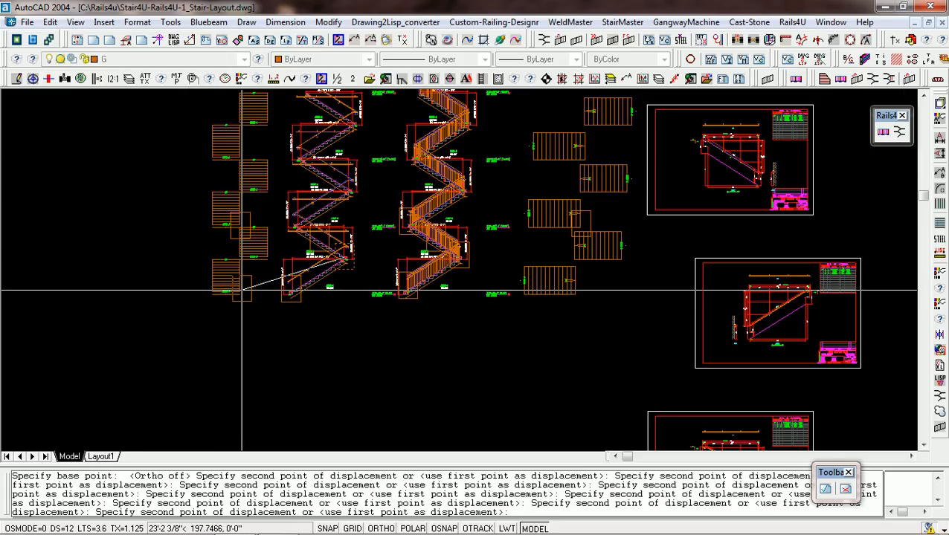
{"action": "key", "text": "Return"}
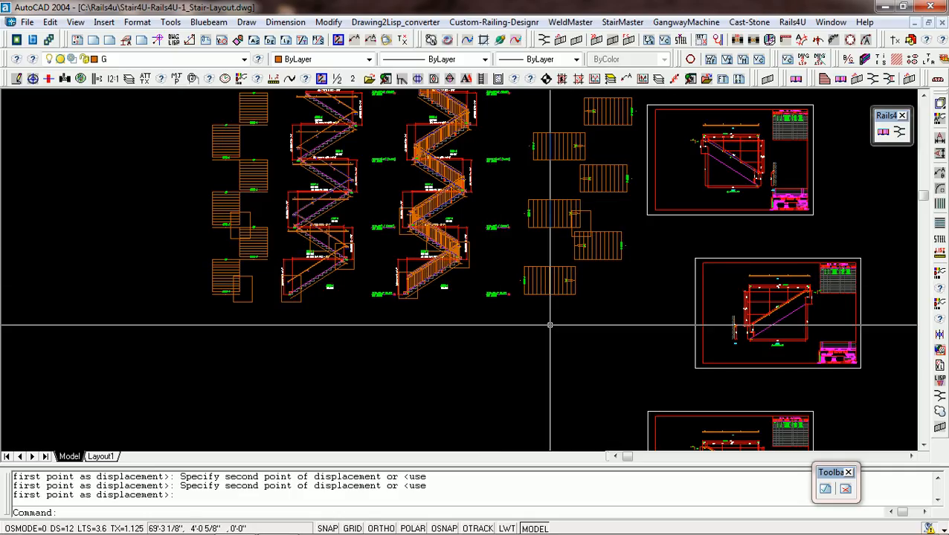
{"action": "type", "text": "L"}
{"action": "key", "text": "Return"}
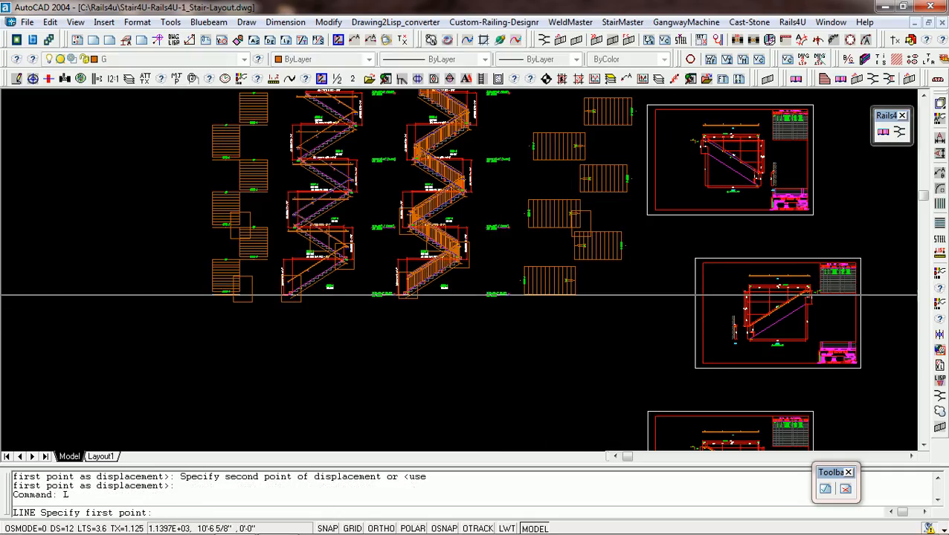
{"action": "scroll", "coordinate": [569, 315], "scroll_direction": "down", "scroll_amount": 2}
{"action": "key", "text": "Escape"}
{"action": "key", "text": "Escape"}
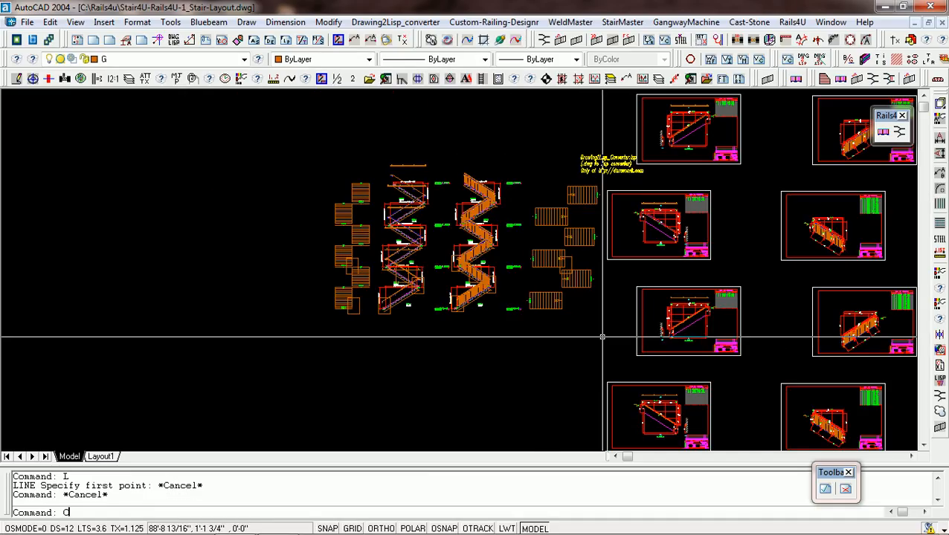
Copy only the border and title block of a wall-rail detail sheet into the empty area below the stair elevations.
{"action": "type", "text": "CP"}
{"action": "key", "text": "Return"}
{"action": "left_click", "coordinate": [602, 341]}
{"action": "key", "text": "Return"}
{"action": "left_click", "coordinate": [634, 357]}
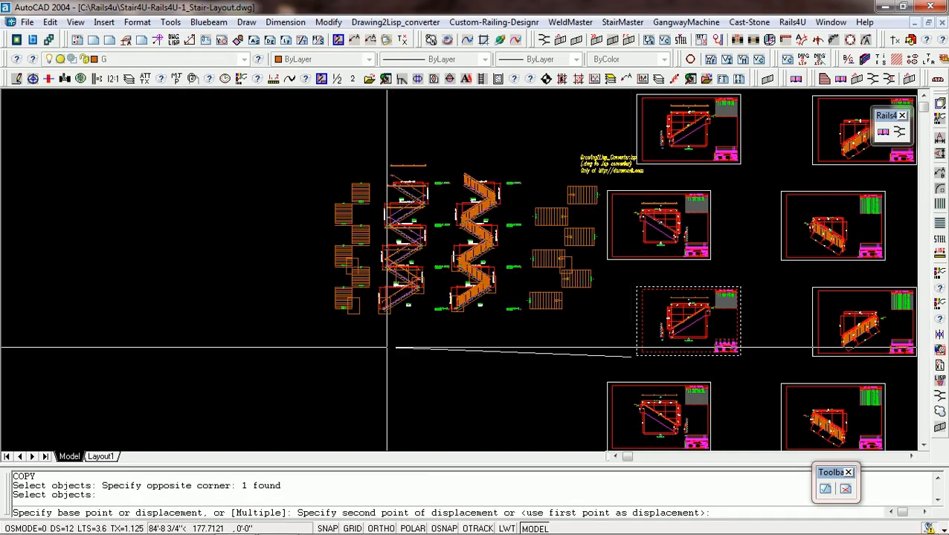
{"action": "left_click", "coordinate": [420, 410]}
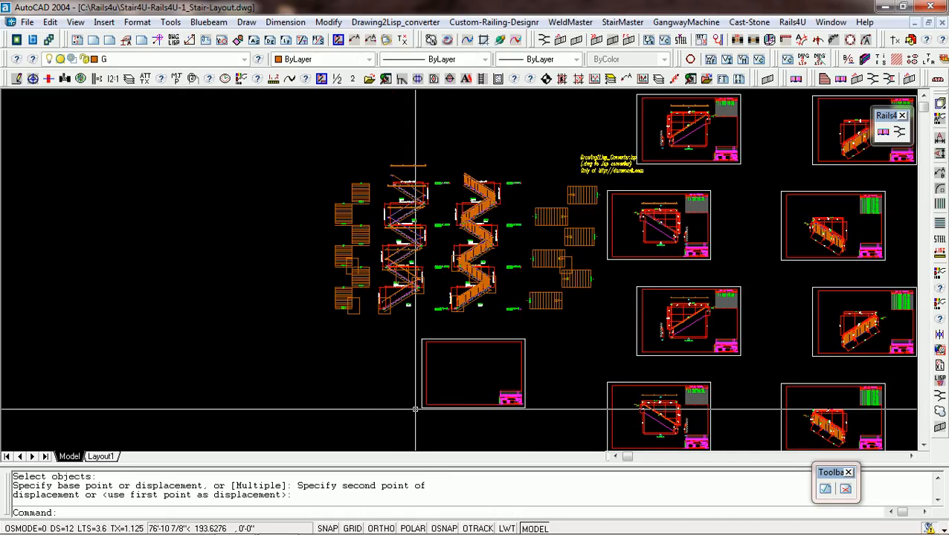
Draw a horizontal line across the upper part of the blank sheet, from one side of the inner border to the other.
{"action": "type", "text": "L"}
{"action": "key", "text": "Return"}
{"action": "left_click", "coordinate": [426, 360]}
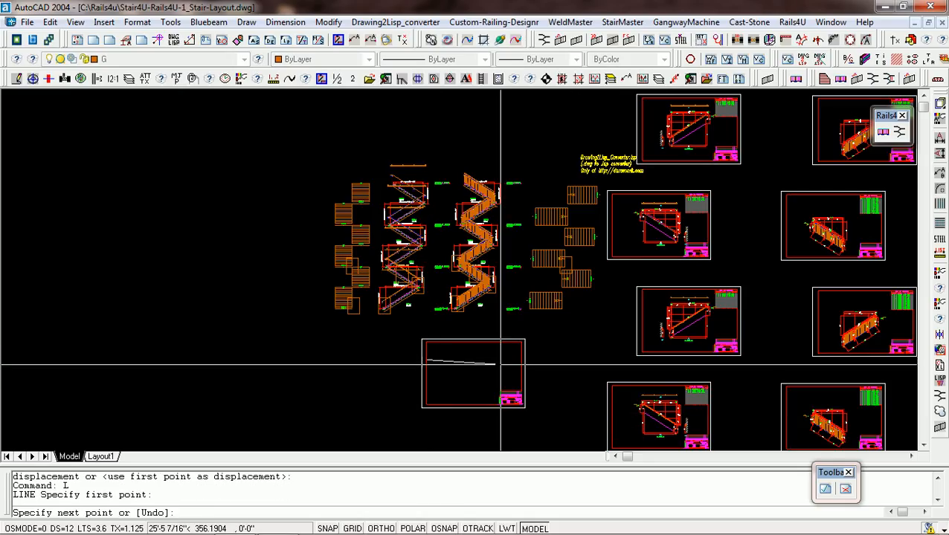
{"action": "left_click", "coordinate": [521, 365]}
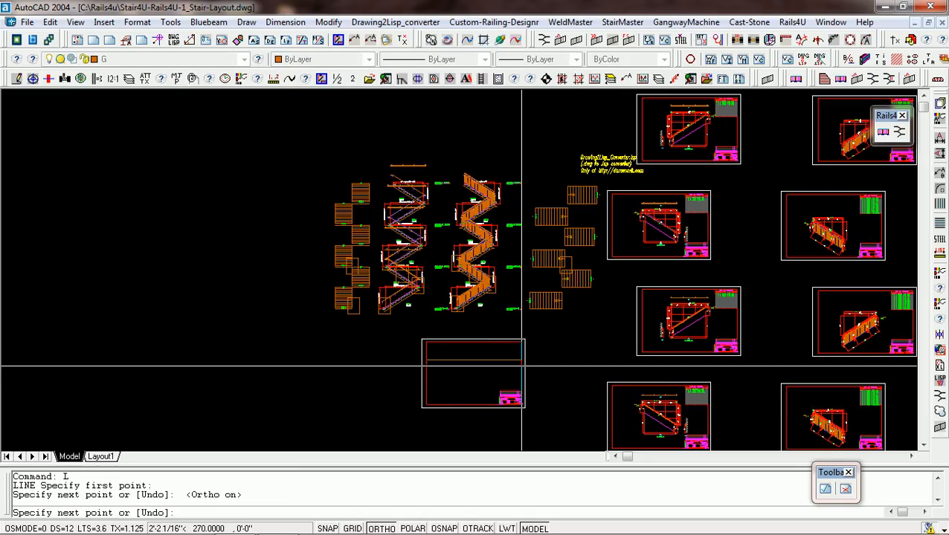
{"action": "key", "text": "Return"}
Copy the horizontal dividing line straight down to just above the title block.
{"action": "type", "text": "CP"}
{"action": "key", "text": "Return"}
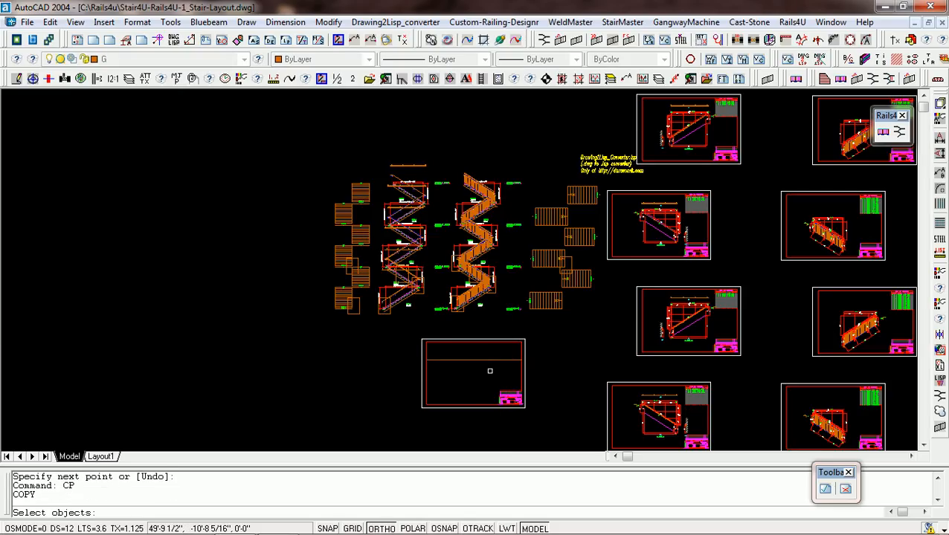
{"action": "key", "text": "Return"}
{"action": "left_click", "coordinate": [484, 369]}
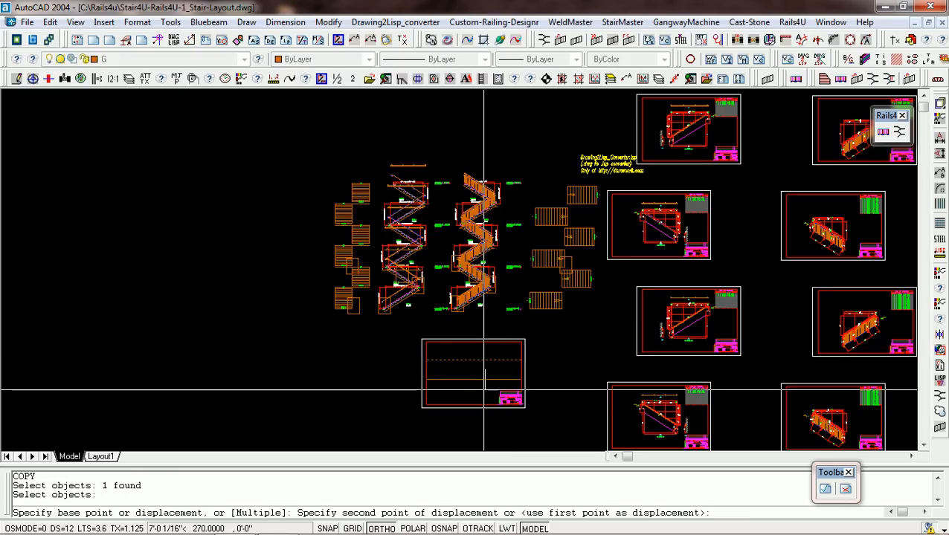
{"action": "left_click", "coordinate": [484, 396]}
Draw a vertical line from the lower to the upper inner border near the left side of the blank sheet.
{"action": "type", "text": "L"}
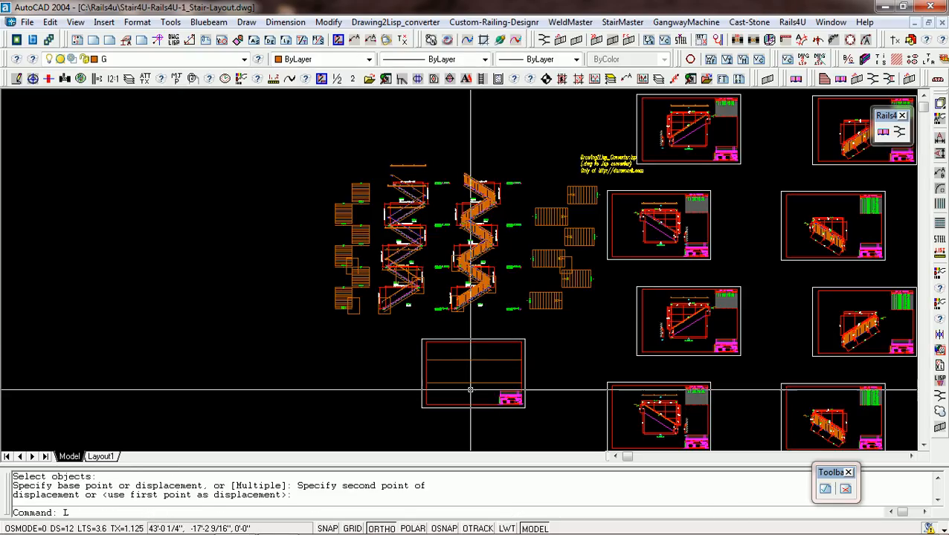
{"action": "key", "text": "Return"}
{"action": "left_click", "coordinate": [449, 404]}
{"action": "left_click", "coordinate": [447, 341]}
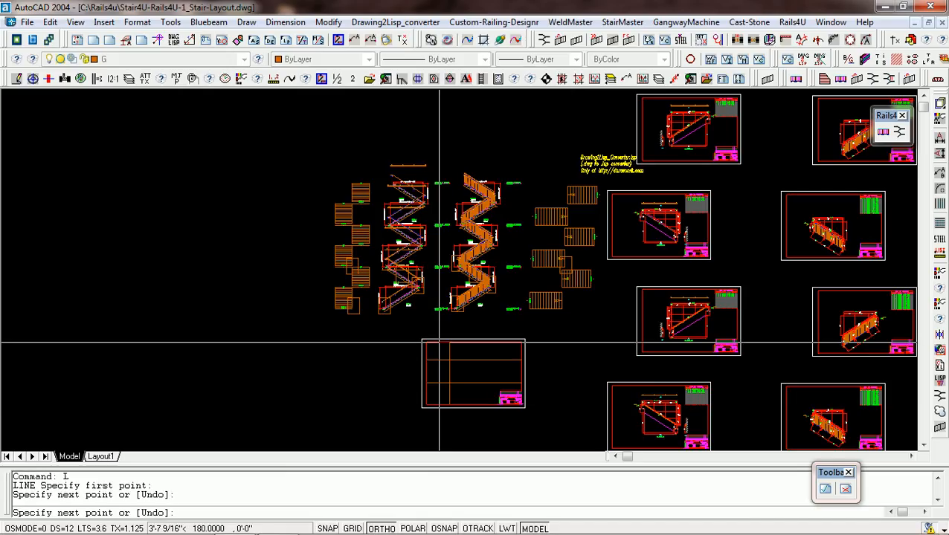
{"action": "key", "text": "Return"}
Copy the vertical dividing line twice to the right, to mid-sheet and above the title block.
{"action": "type", "text": "CP"}
{"action": "key", "text": "Return"}
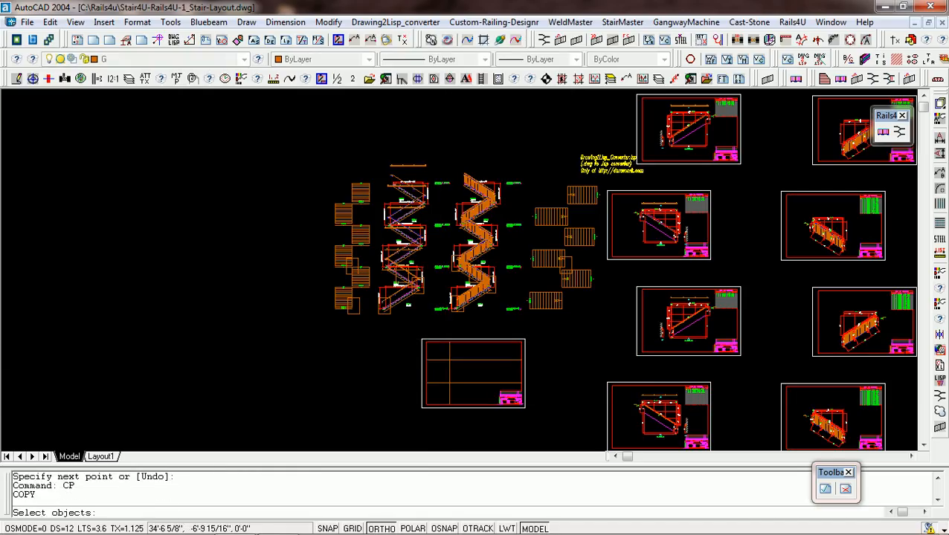
{"action": "type", "text": "M"}
{"action": "key", "text": "Return"}
{"action": "left_click", "coordinate": [451, 370]}
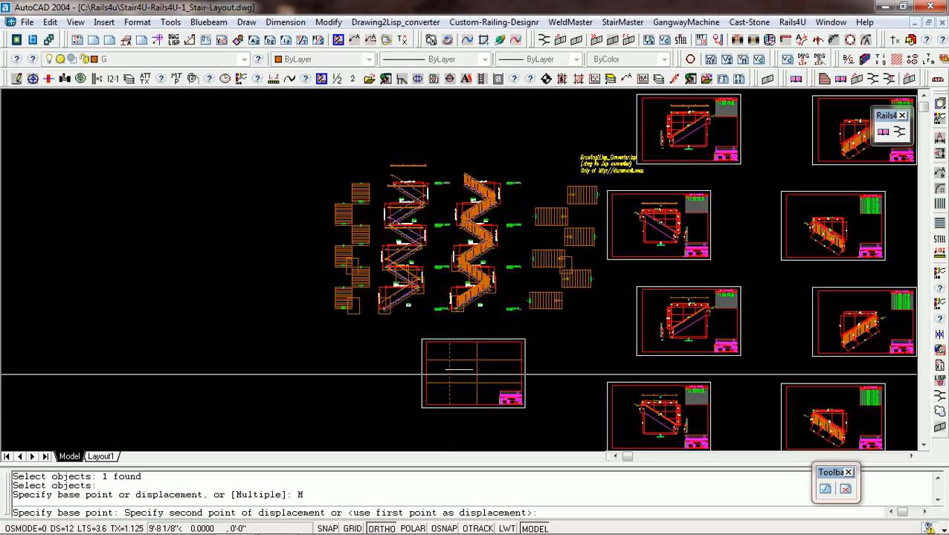
{"action": "left_click", "coordinate": [483, 371]}
{"action": "left_click", "coordinate": [505, 371]}
{"action": "key", "text": "Return"}
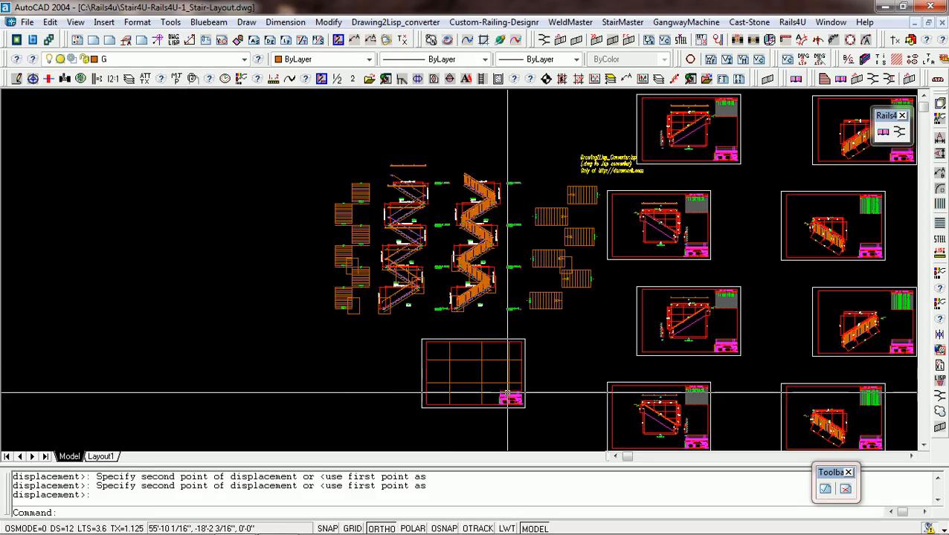
Shorten the rightmost vertical line so its lower end stops at the top edge of the title block.
{"action": "scroll", "coordinate": [506, 392], "scroll_direction": "up", "scroll_amount": 5}
{"action": "left_click", "coordinate": [514, 377]}
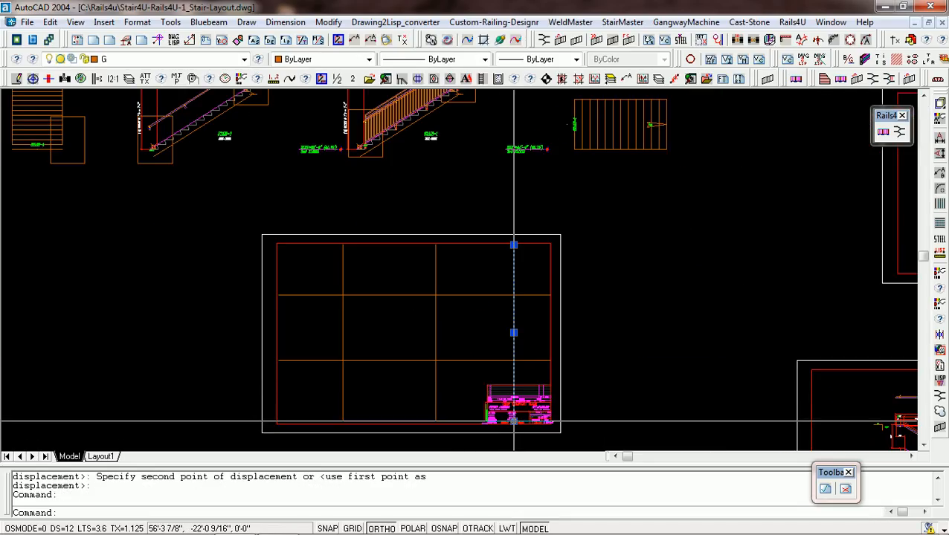
{"action": "left_click", "coordinate": [514, 421]}
{"action": "left_click", "coordinate": [523, 385]}
{"action": "key", "text": "Escape"}
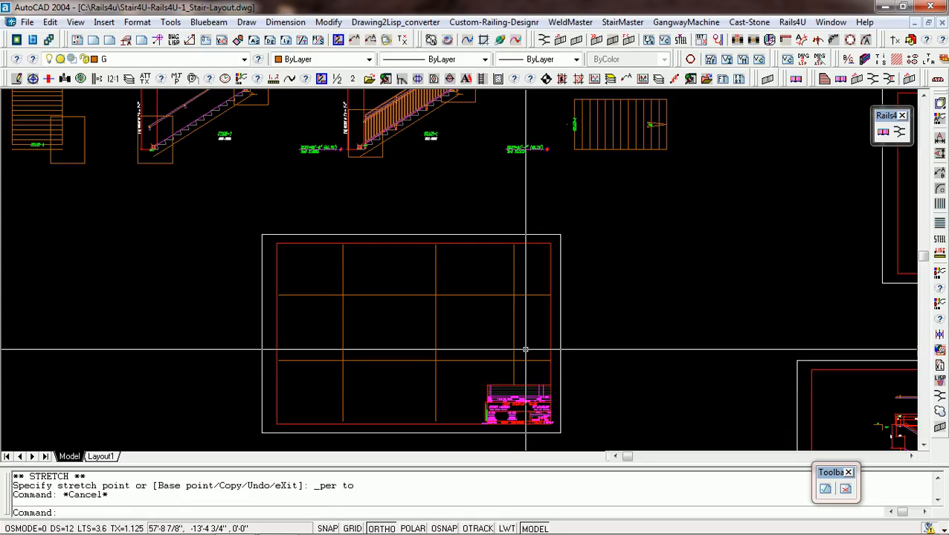
Move the shortened vertical line left until it is near the title block's left edge.
{"action": "type", "text": "M"}
{"action": "key", "text": "Return"}
Move the mid-sheet vertical dividing line about 3'-4" left, making the two leftmost columns roughly equal in width.
{"action": "key", "text": "Return"}
{"action": "left_click", "coordinate": [514, 330]}
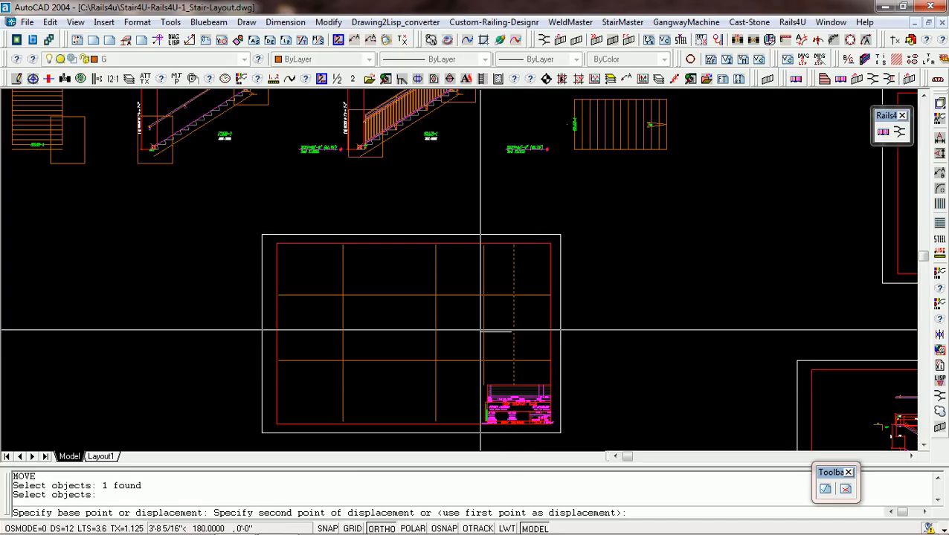
{"action": "left_click", "coordinate": [489, 330]}
{"action": "key", "text": "Return"}
{"action": "left_click", "coordinate": [438, 340]}
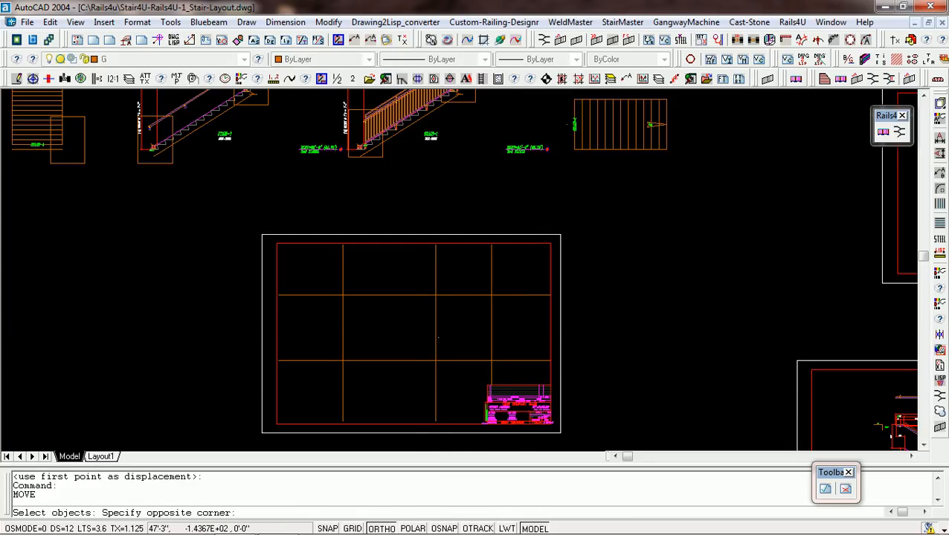
{"action": "key", "text": "Return"}
{"action": "left_click", "coordinate": [418, 340]}
{"action": "key", "text": "Return"}
{"action": "left_click", "coordinate": [418, 340]}
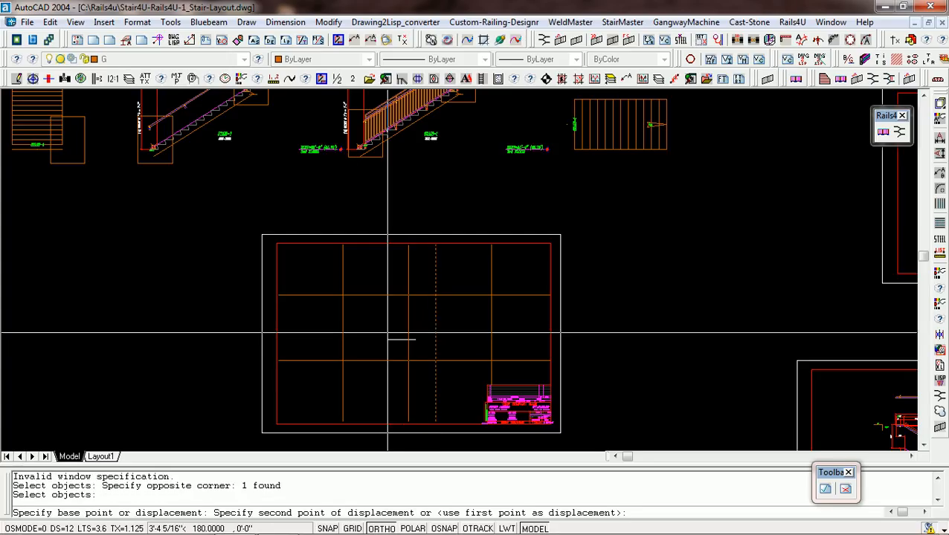
{"action": "left_click", "coordinate": [390, 340]}
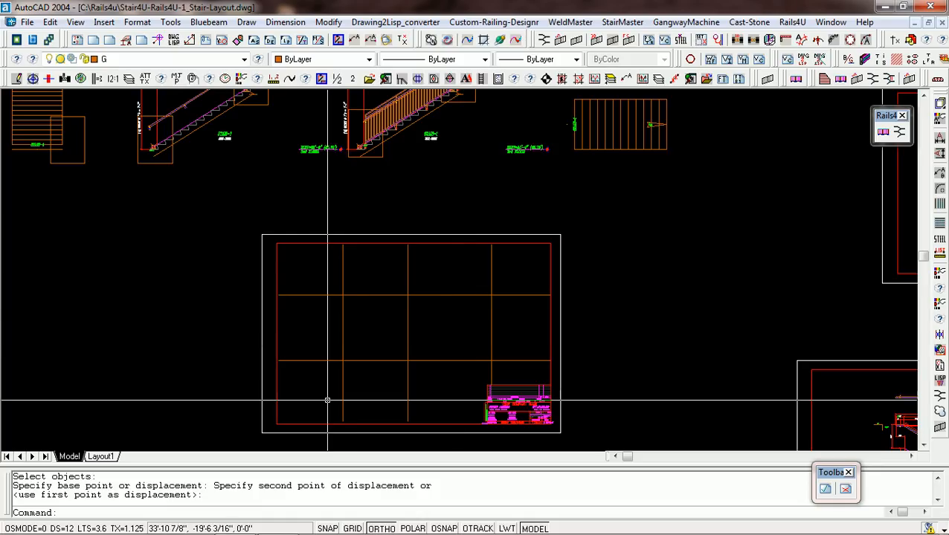
Examine the gridded sheet against the overall layout, and inspect the rail connection at the landing between Stair-1 and Stair-2.
{"action": "scroll", "coordinate": [474, 396], "scroll_direction": "down", "scroll_amount": 6}
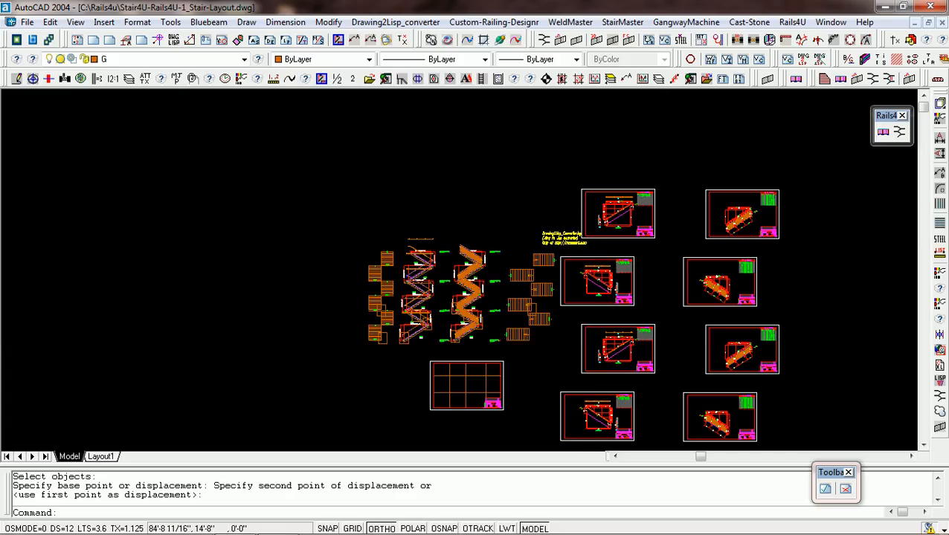
{"action": "scroll", "coordinate": [483, 335], "scroll_direction": "up", "scroll_amount": 10}
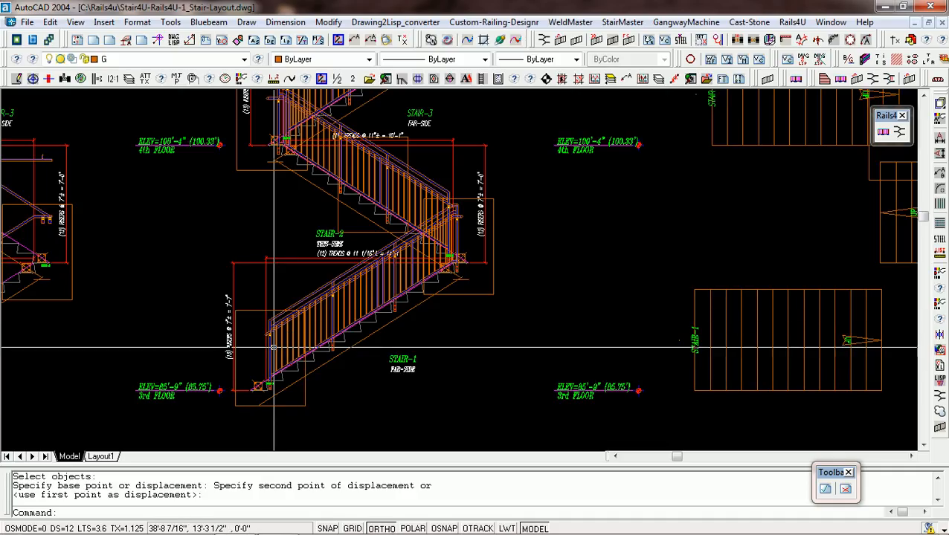
{"action": "scroll", "coordinate": [449, 228], "scroll_direction": "up", "scroll_amount": 6}
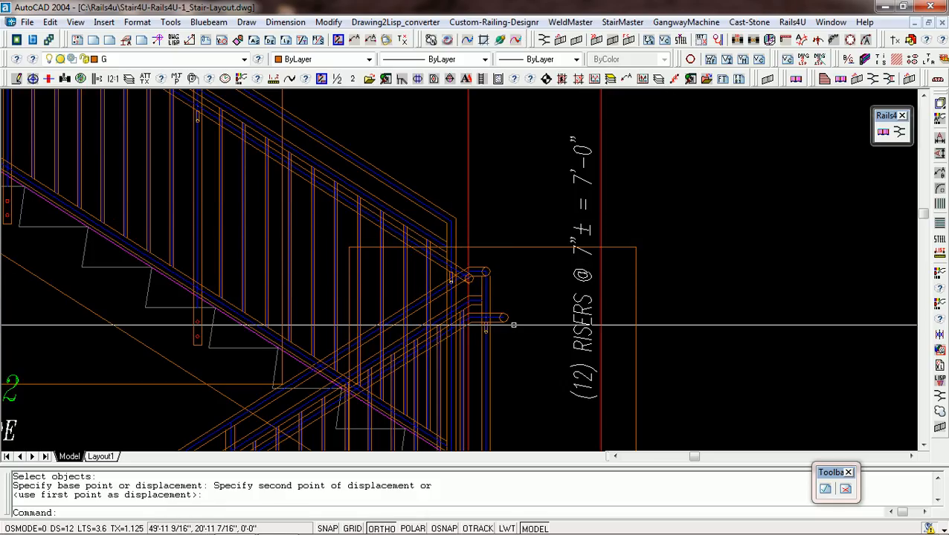
{"action": "left_click", "coordinate": [487, 286]}
{"action": "scroll", "coordinate": [488, 287], "scroll_direction": "down", "scroll_amount": 10}
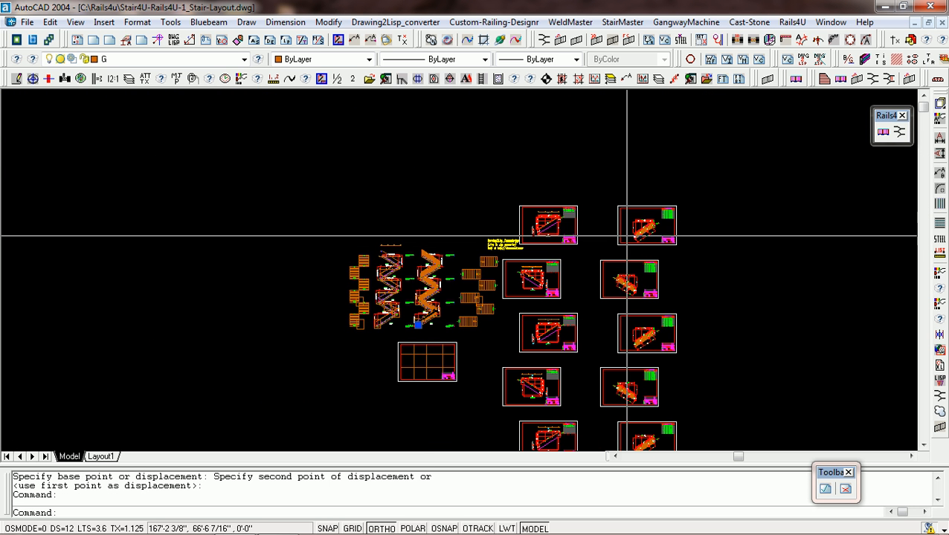
Inspect the top railing detail sheet, its lower post and dimensions, and compare it with the overall arrangement of sheets.
{"action": "scroll", "coordinate": [646, 218], "scroll_direction": "up", "scroll_amount": 5}
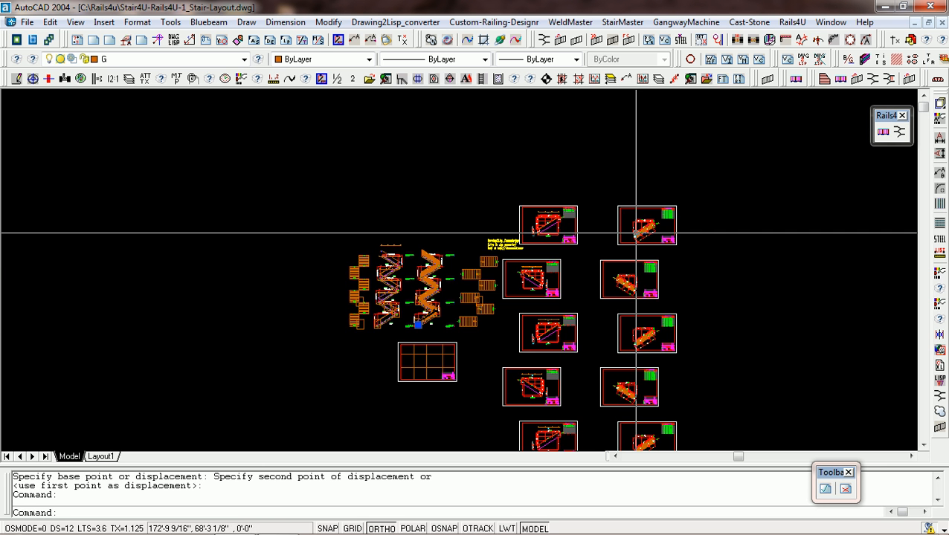
{"action": "scroll", "coordinate": [632, 226], "scroll_direction": "up", "scroll_amount": 6}
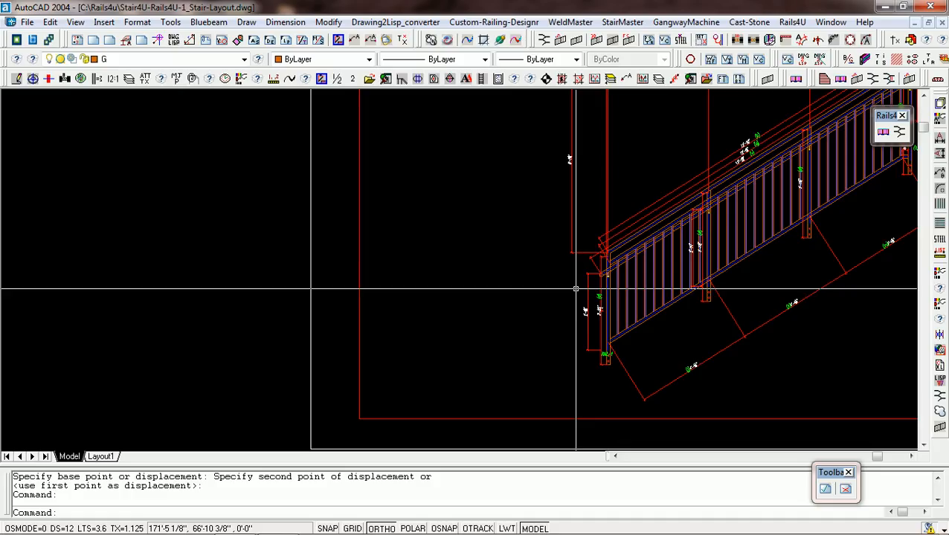
{"action": "key", "text": "Escape"}
{"action": "key", "text": "Escape"}
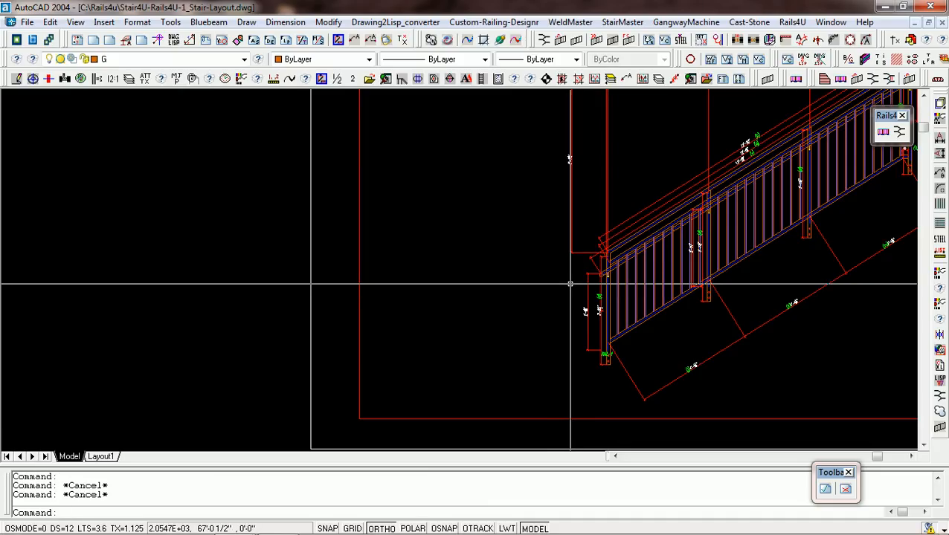
{"action": "scroll", "coordinate": [570, 284], "scroll_direction": "down", "scroll_amount": 7}
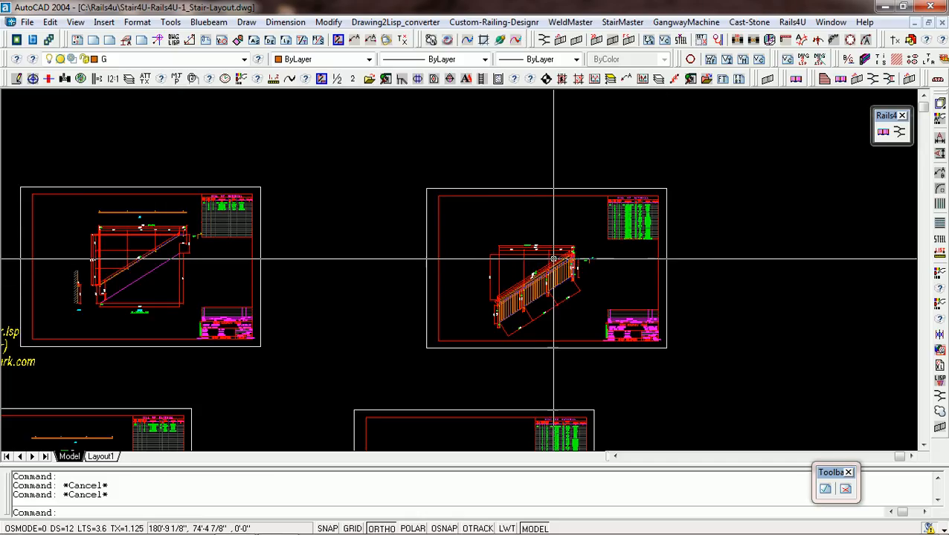
{"action": "scroll", "coordinate": [554, 260], "scroll_direction": "up", "scroll_amount": 3}
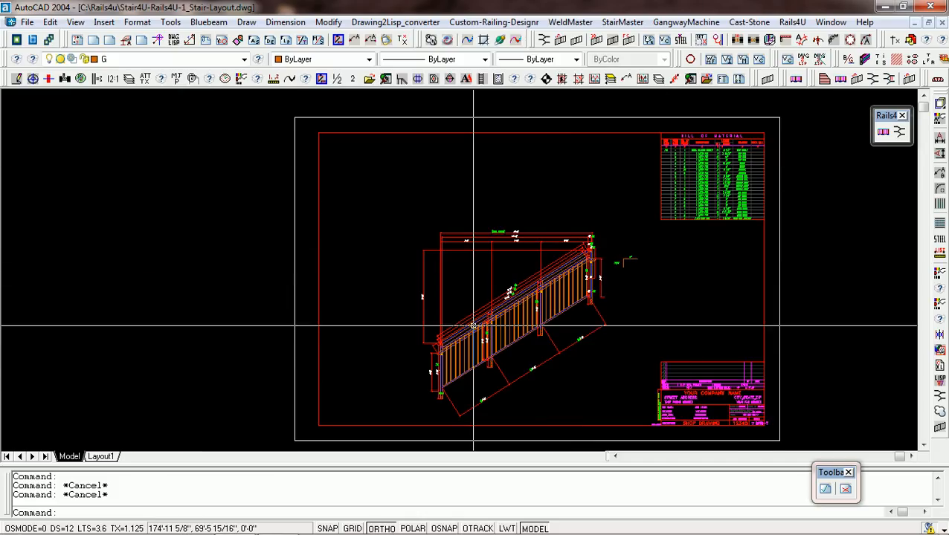
{"action": "scroll", "coordinate": [473, 326], "scroll_direction": "down", "scroll_amount": 6}
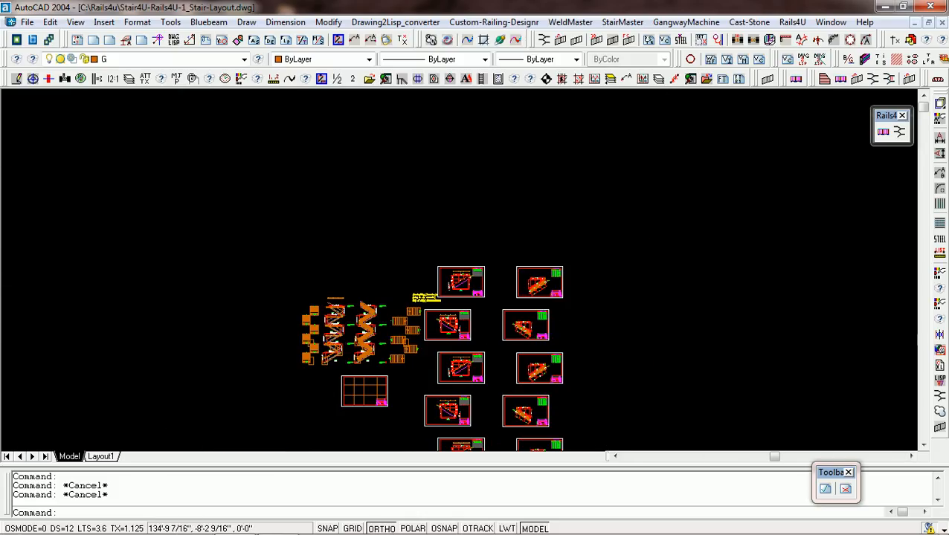
{"action": "scroll", "coordinate": [491, 352], "scroll_direction": "up", "scroll_amount": 2}
{"action": "scroll", "coordinate": [491, 352], "scroll_direction": "down", "scroll_amount": 4}
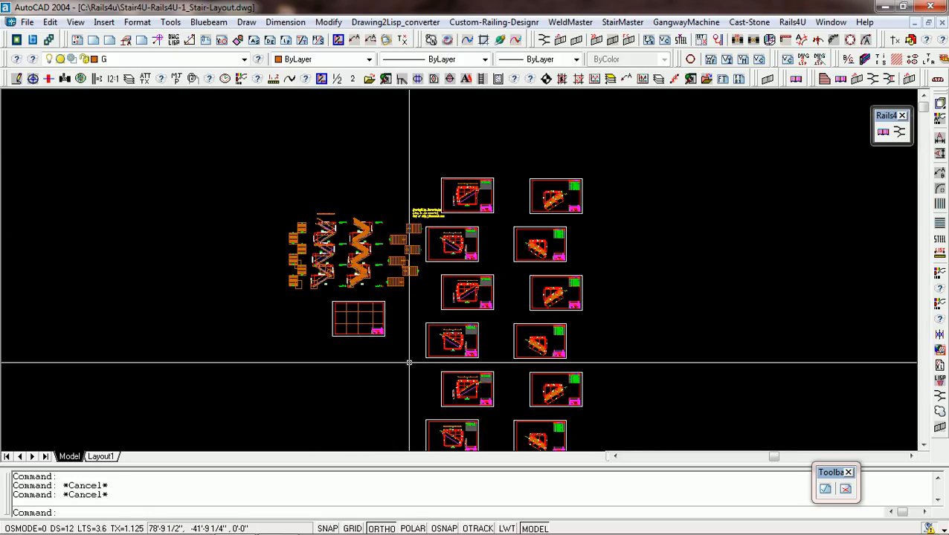